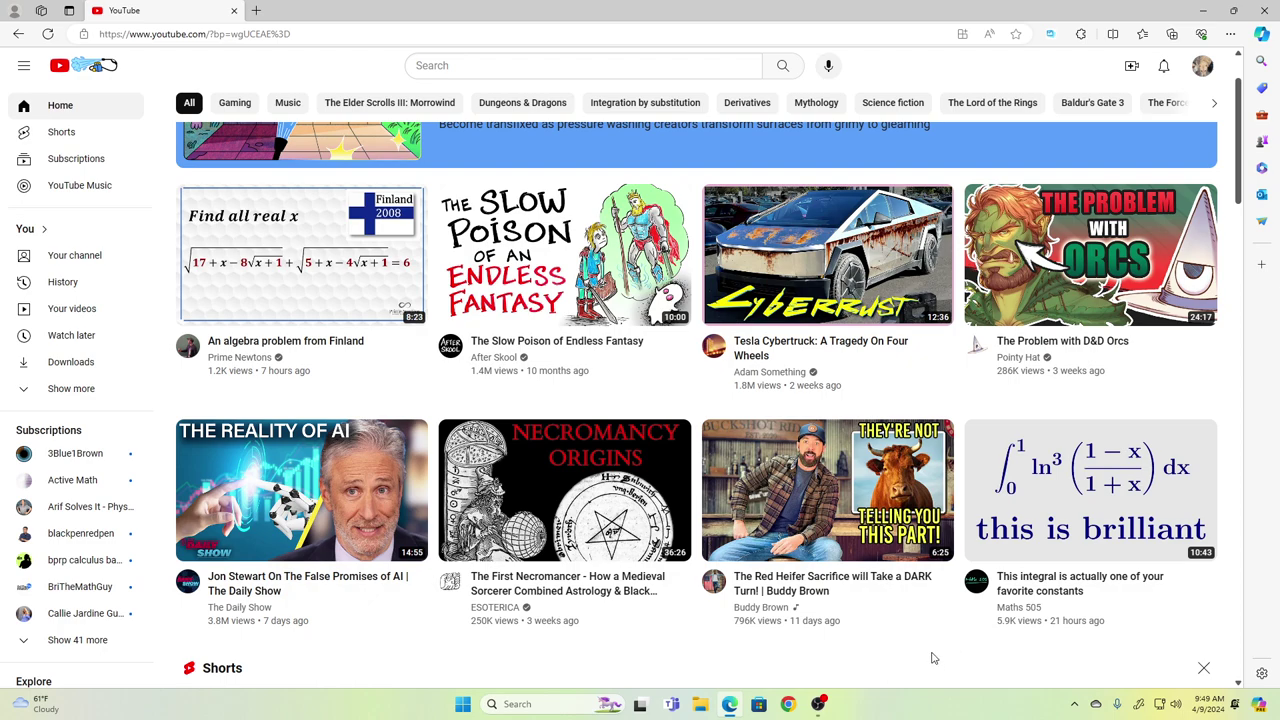
Step: Open the Desmos graphing calculator in a new browser tab
{"action": "scroll", "coordinate": [932, 658], "scroll_direction": "up", "scroll_amount": 1}
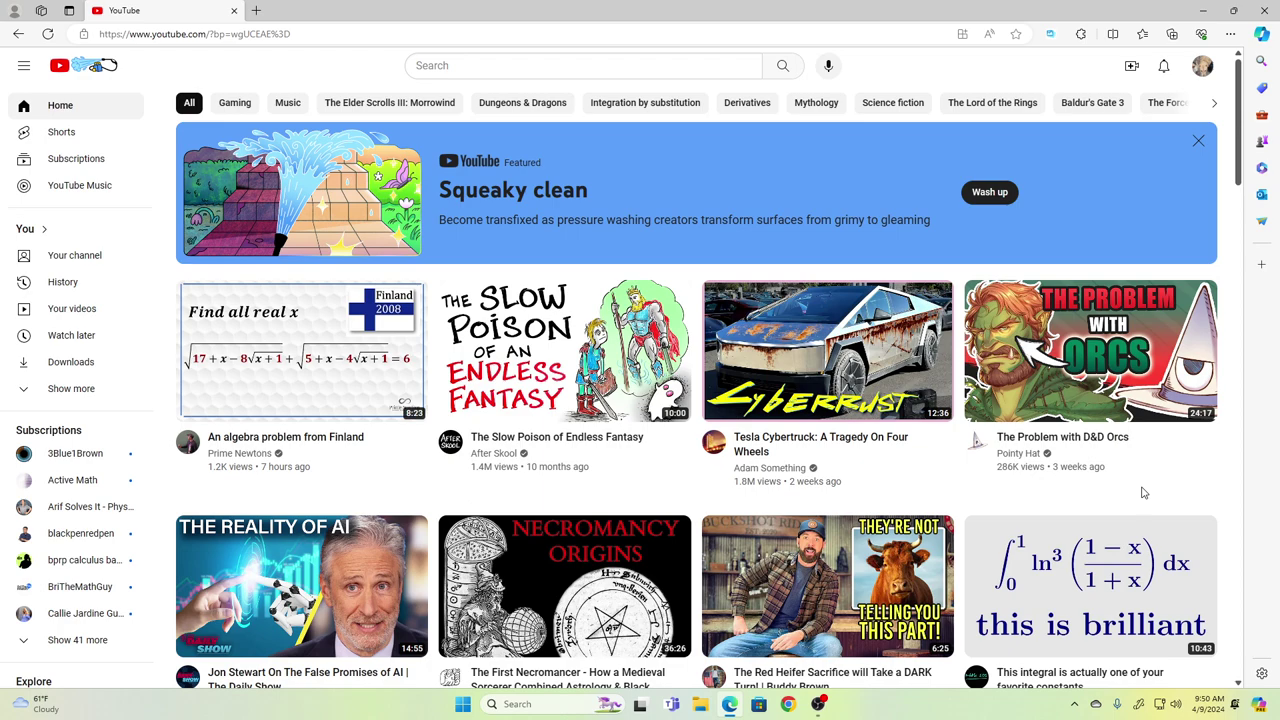
{"action": "left_click", "coordinate": [256, 10]}
{"action": "type", "text": "des"}
{"action": "key", "text": "Return"}
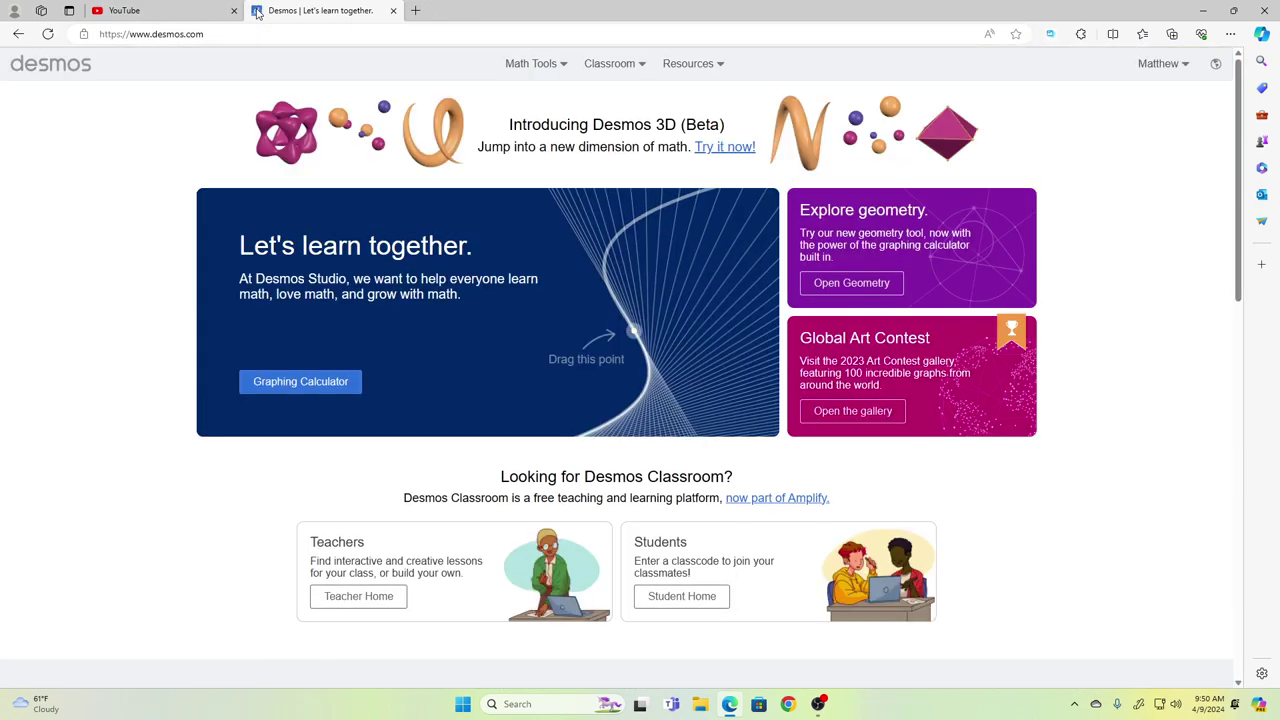
{"action": "left_click", "coordinate": [300, 381]}
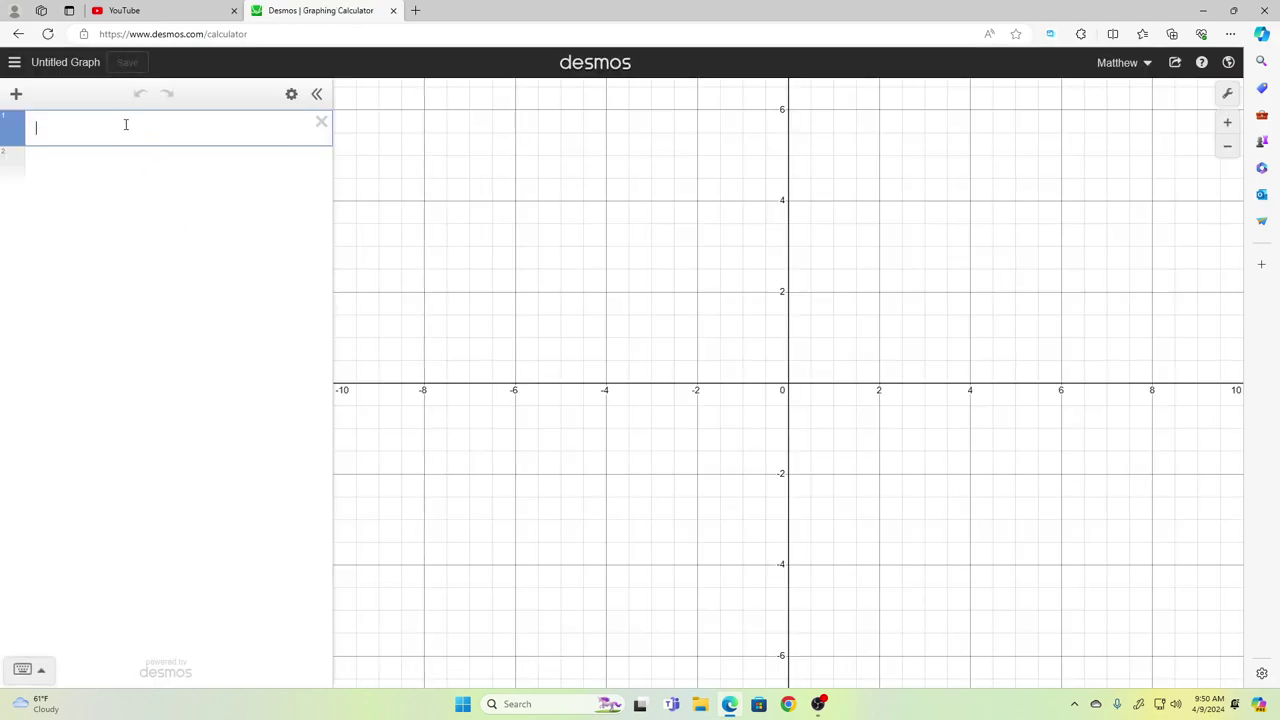
Step: Start a definite integral with limits 0 and 1 in the first expression row, checking the integral on the YouTube thumbnail
{"action": "type", "text": "int"}
{"action": "type", "text": "0"}
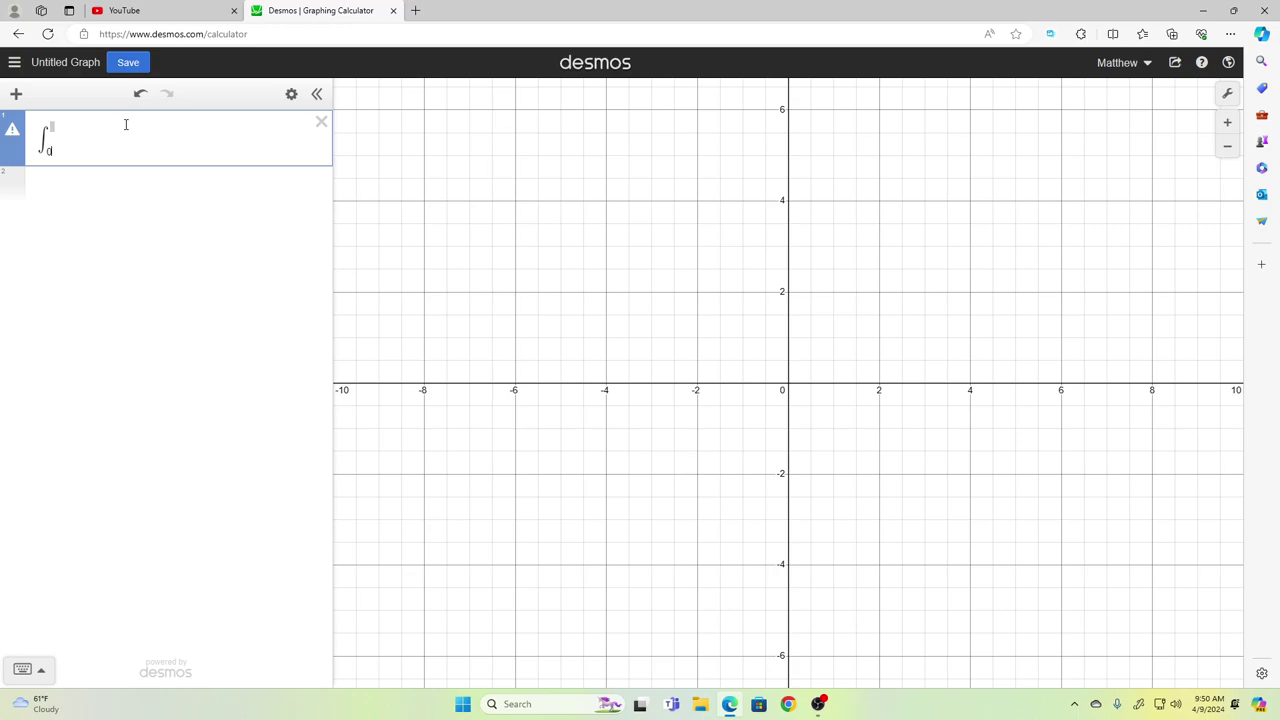
{"action": "type", "text": "1"}
{"action": "key", "text": "Right"}
{"action": "key", "text": "ctrl+1"}
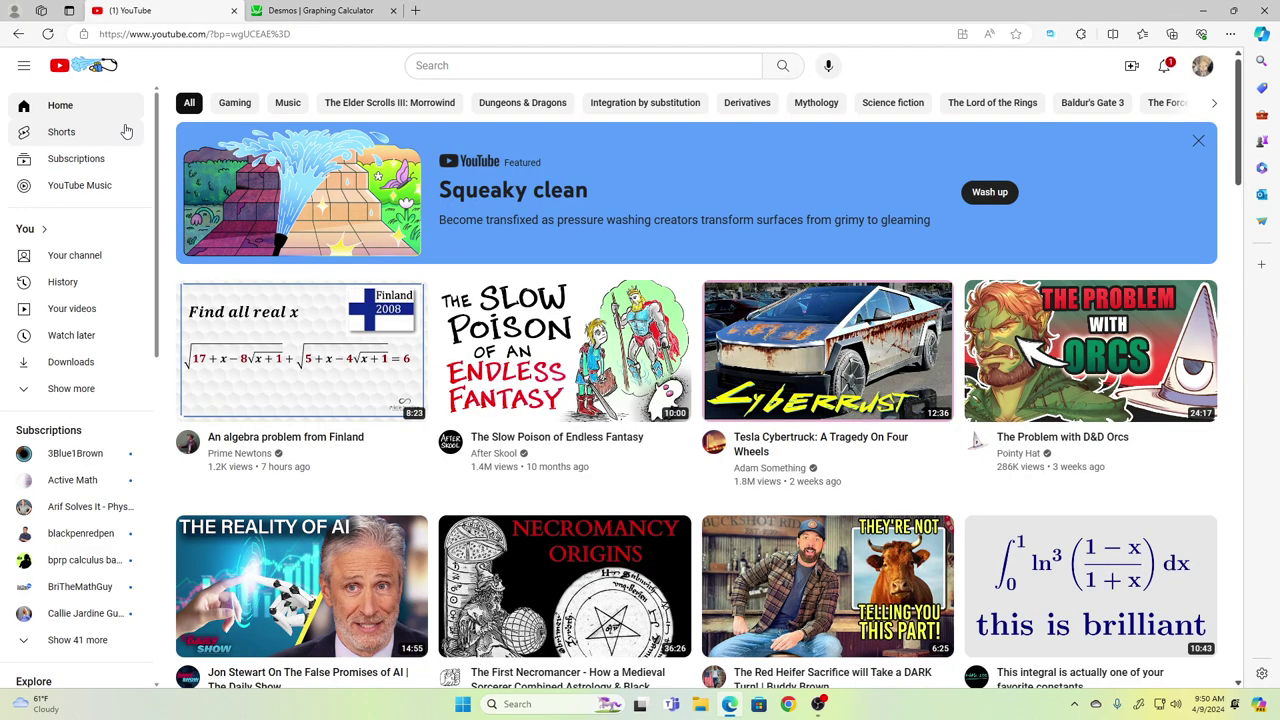
{"action": "key", "text": "ctrl+2"}
Step: Complete the integral with the integrand (ln((1-x)/(1+x)))^3 dx and check it against the YouTube thumbnail
{"action": "type", "text": "("}
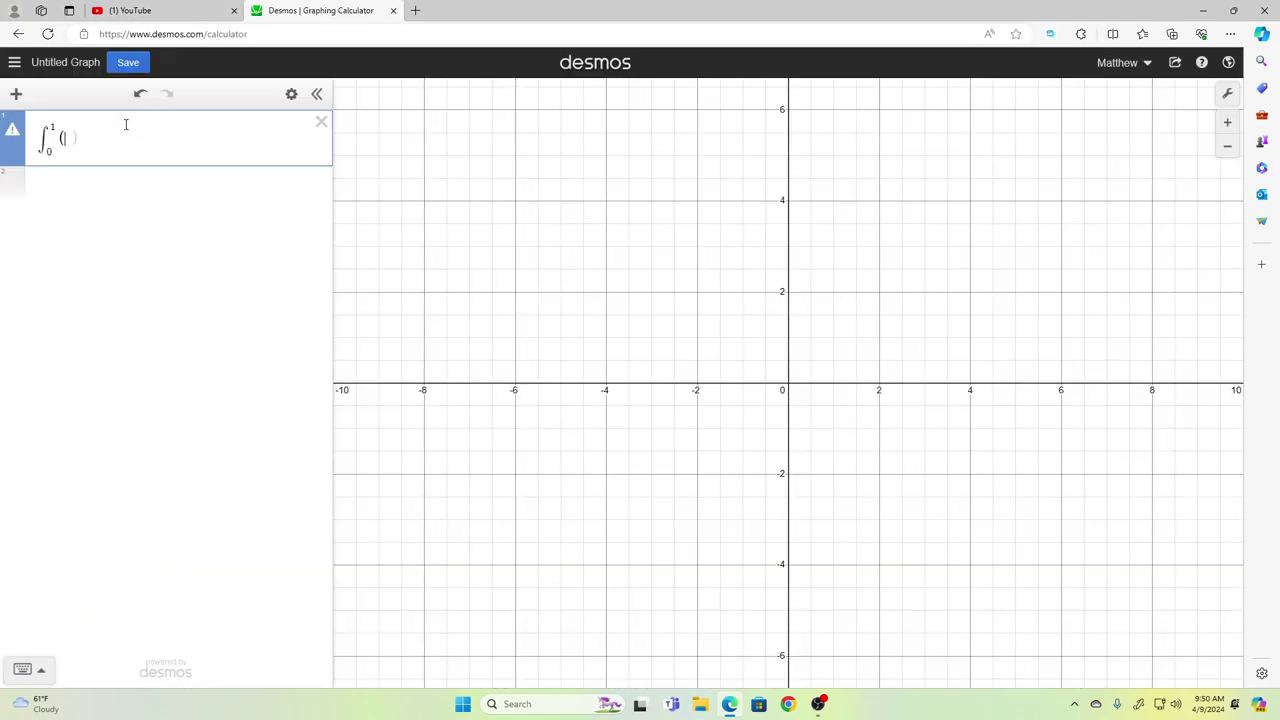
{"action": "type", "text": "ln("}
{"action": "key", "text": "ctrl+1"}
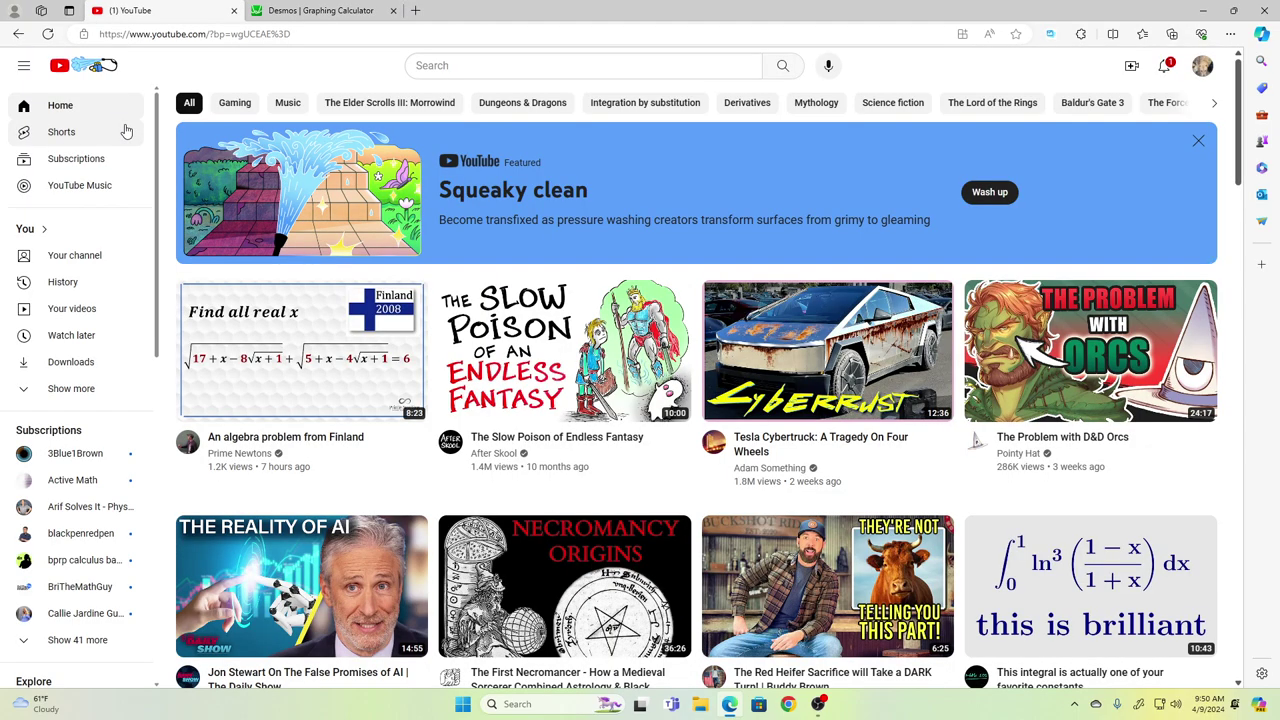
{"action": "key", "text": "ctrl+2"}
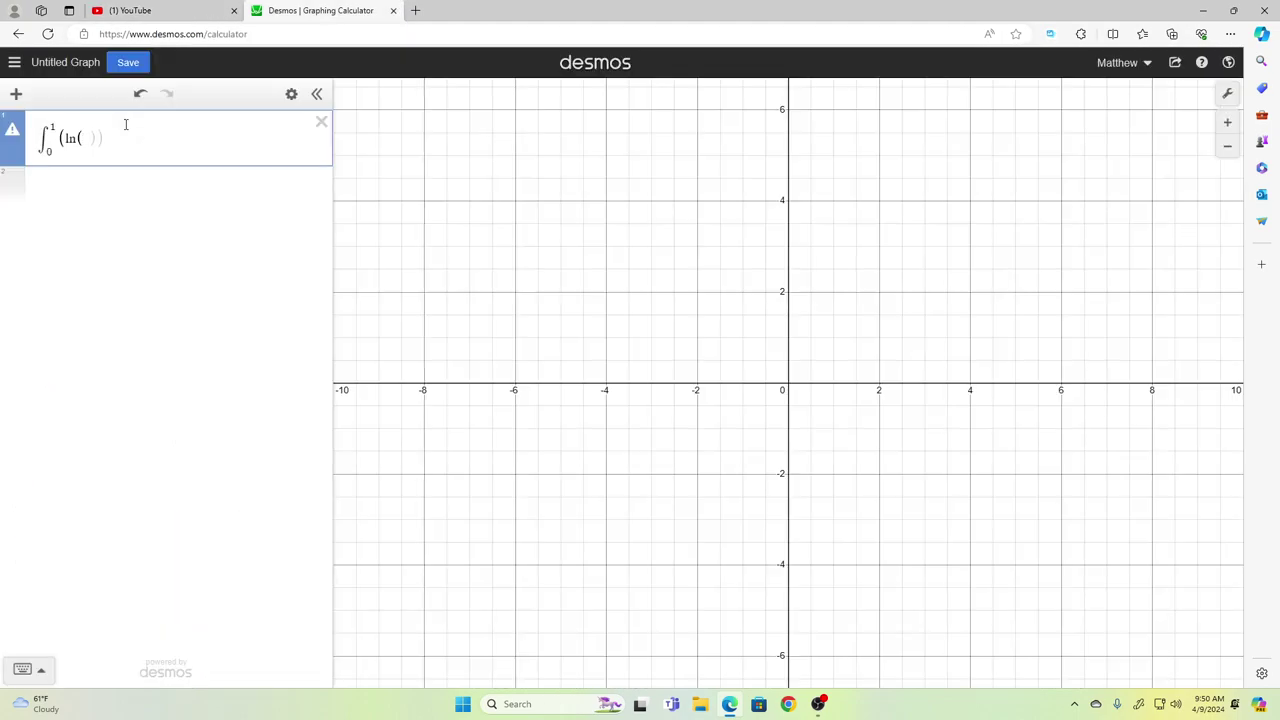
{"action": "type", "text": "1-x/"}
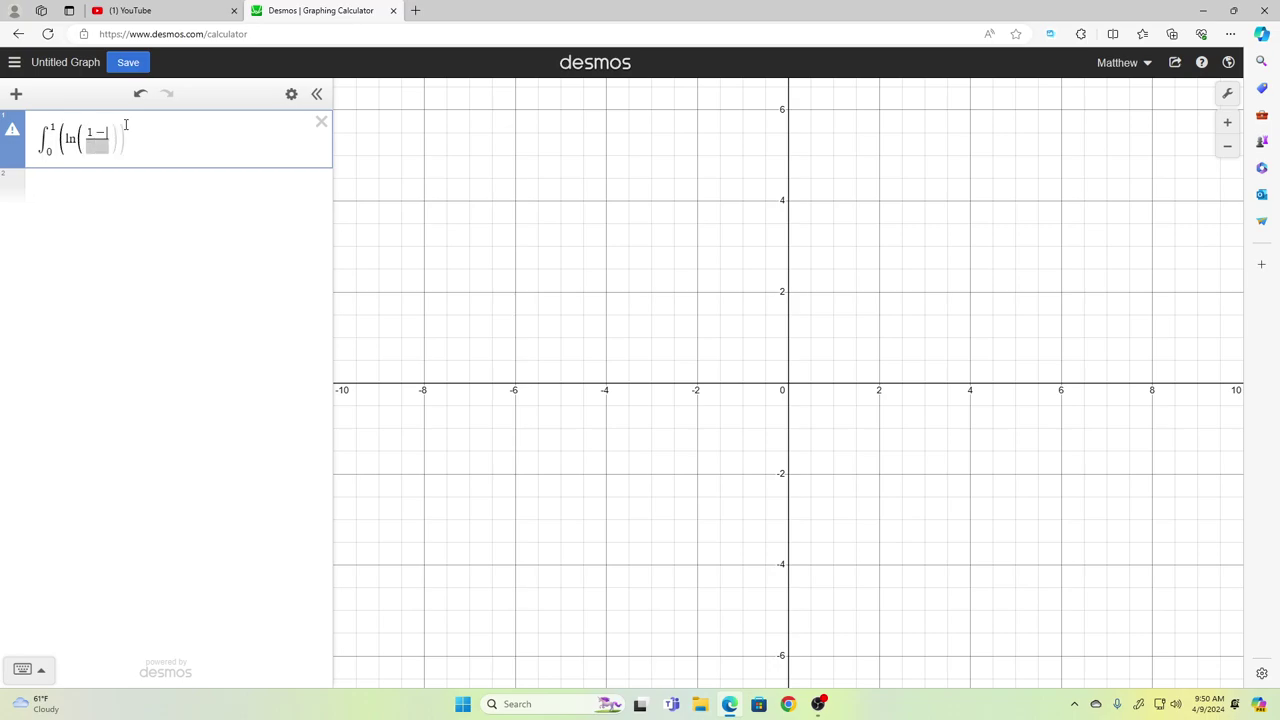
{"action": "type", "text": "1+x"}
{"action": "type", "text": ")^3"}
{"action": "key", "text": "Right"}
{"action": "type", "text": "dx"}
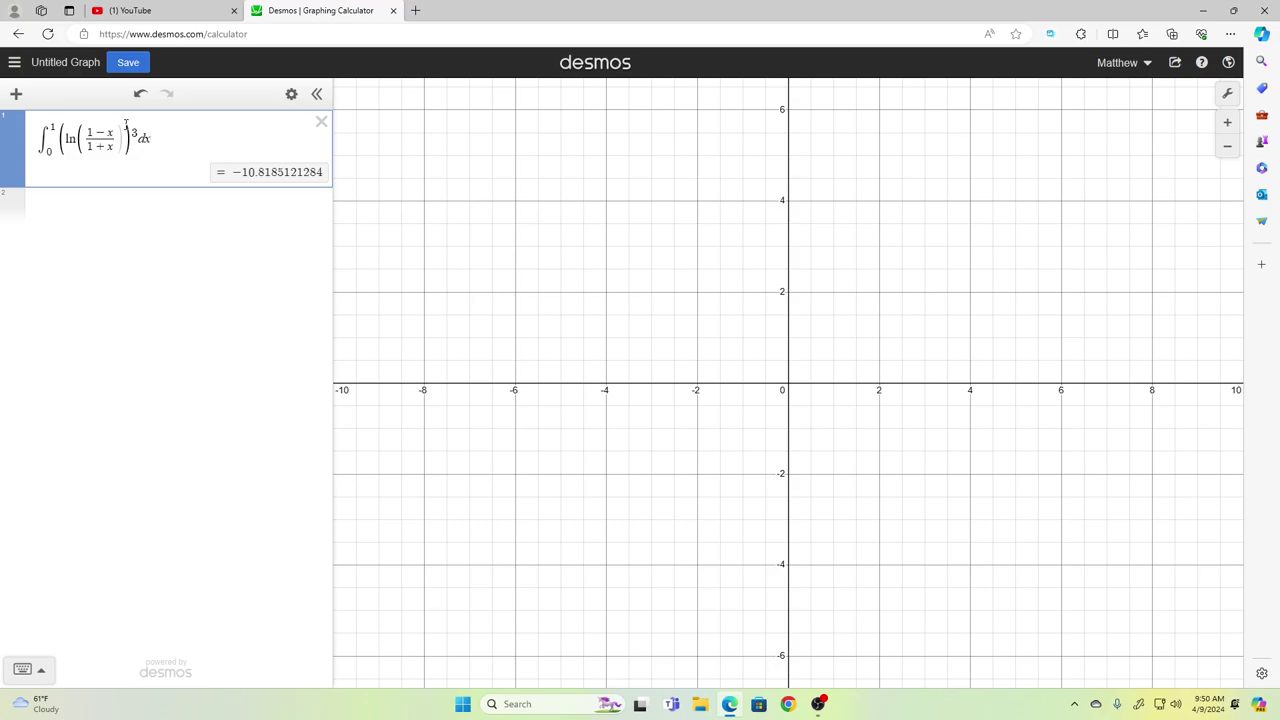
{"action": "key", "text": "ctrl+Tab"}
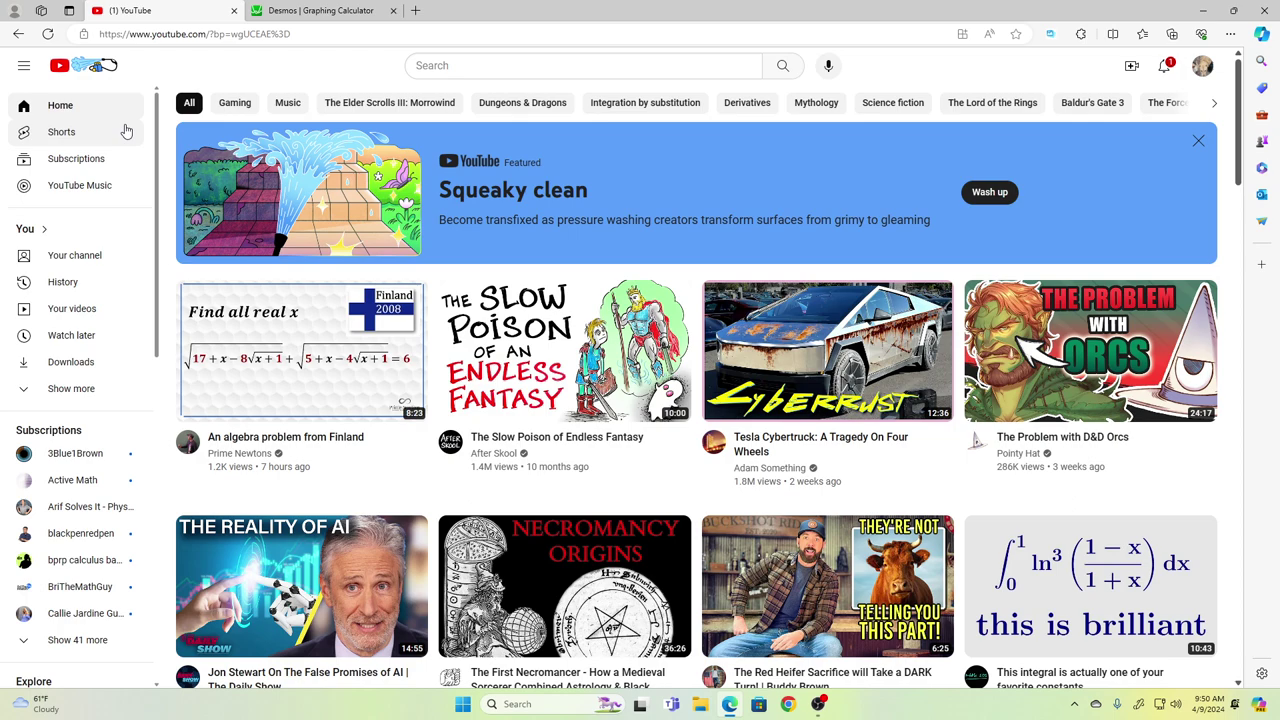
{"action": "key", "text": "ctrl+Tab"}
Step: Add a second expression row with the substitution u=(1-x)/(1+x)
{"action": "key", "text": "Return"}
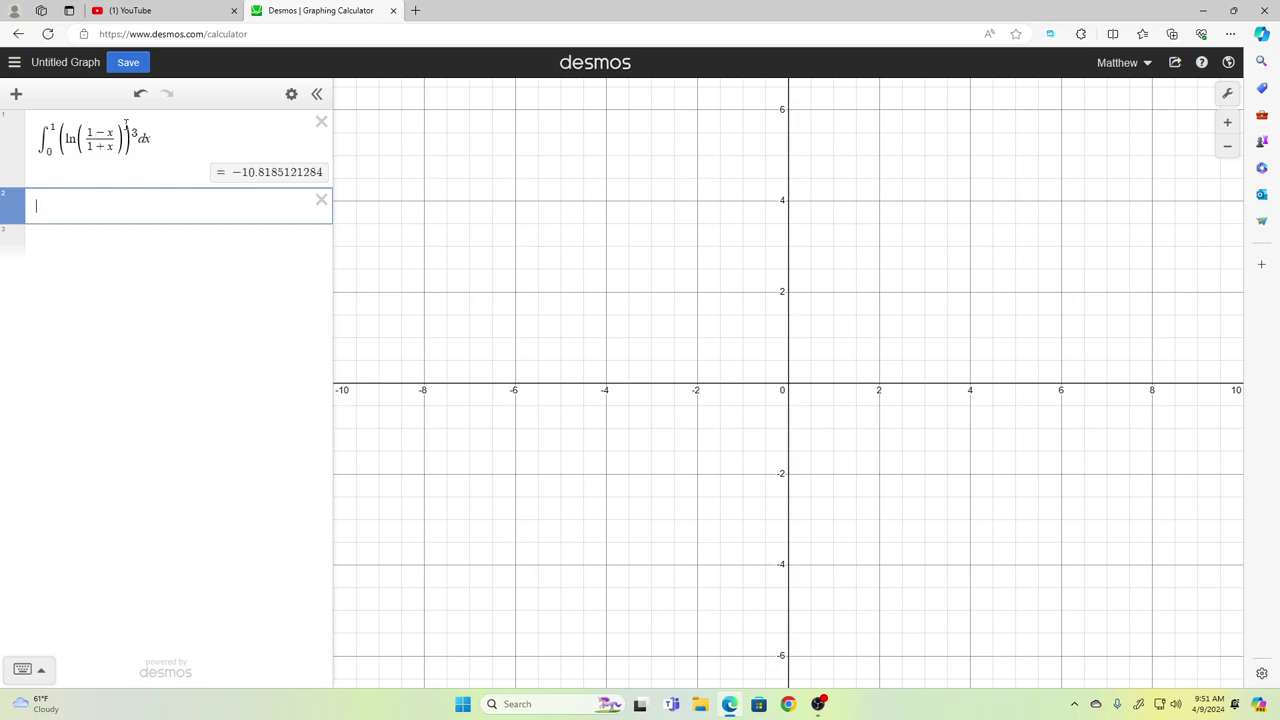
{"action": "type", "text": "u=/1-x)/"}
{"action": "key", "text": "Down"}
{"action": "type", "text": "1+x"}
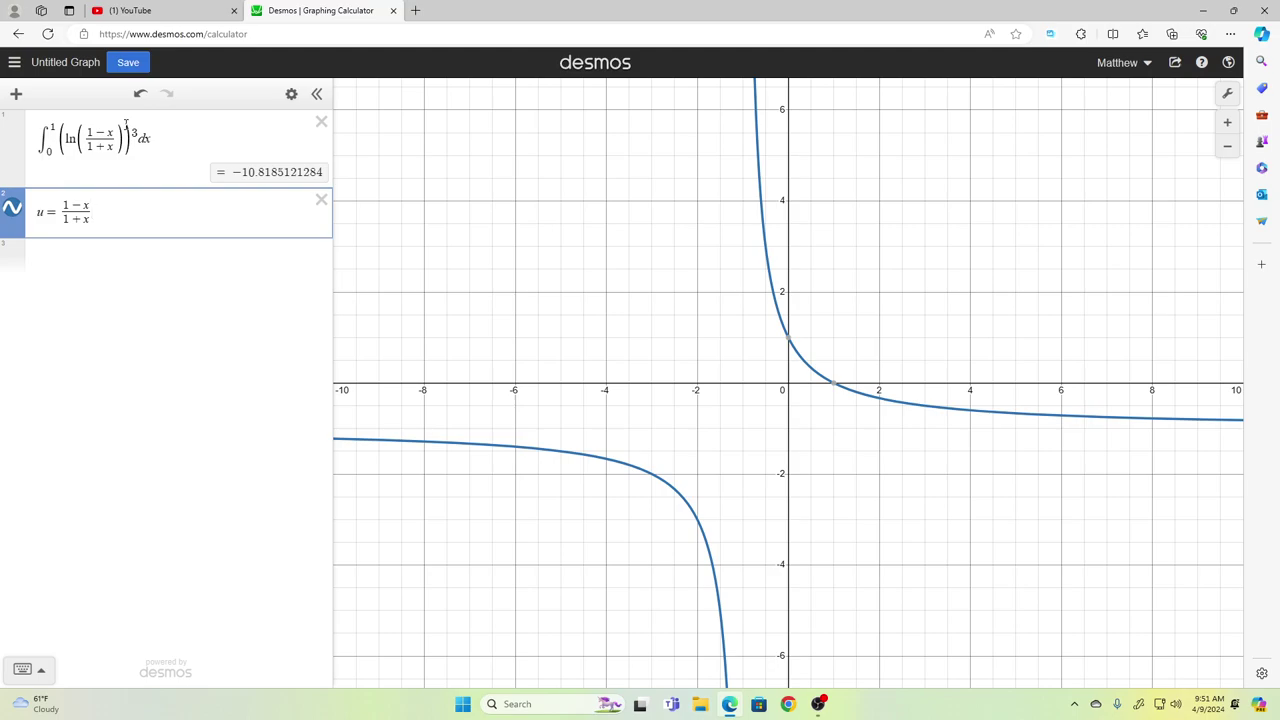
Step: Copy the substitution equation from the second row and open ChatGPT in a new browser tab
{"action": "key", "text": "ctrl+a"}
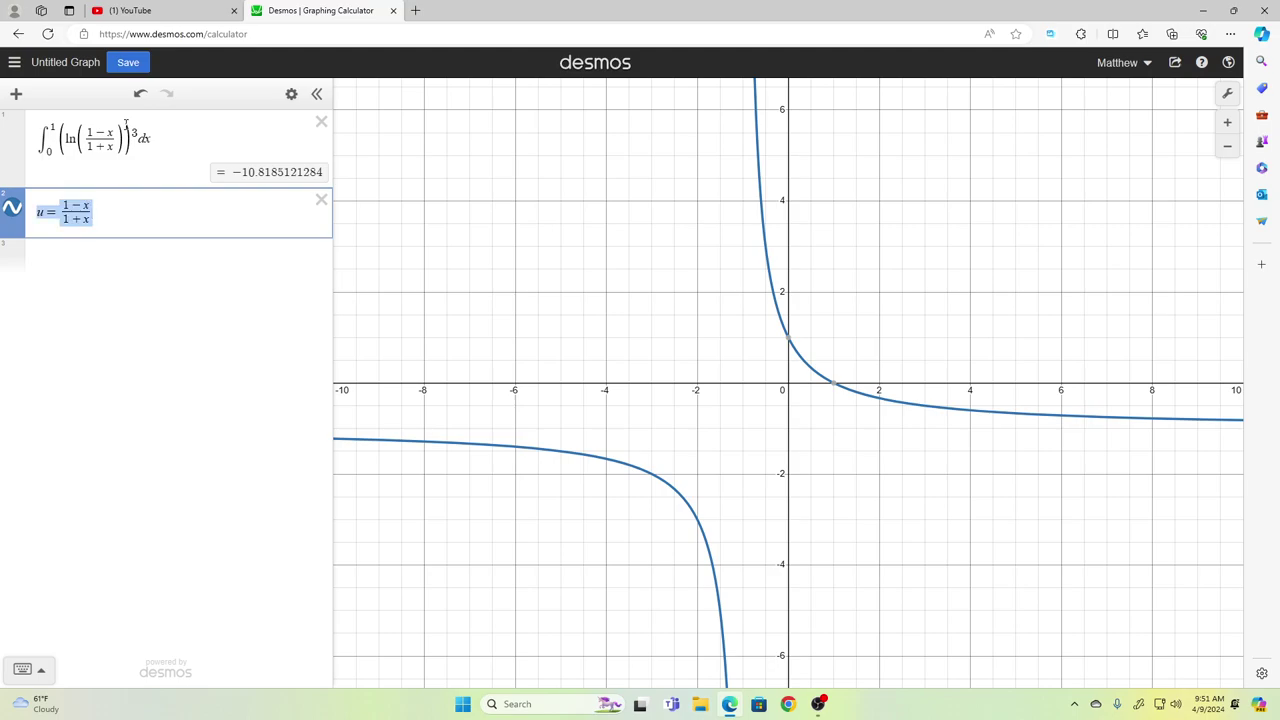
{"action": "key", "text": "ctrl+Tab"}
{"action": "key", "text": "ctrl+Tab"}
{"action": "key", "text": "ctrl+Tab"}
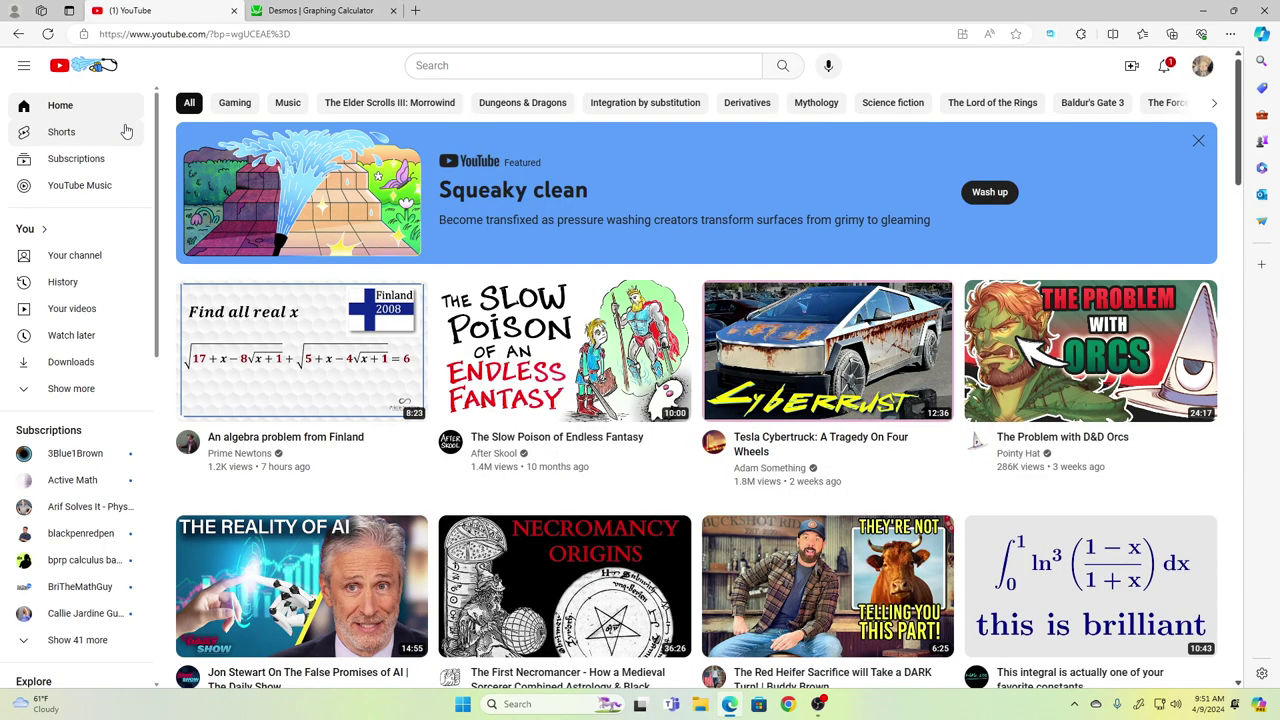
{"action": "key", "text": "ctrl+t"}
{"action": "type", "text": "ch"}
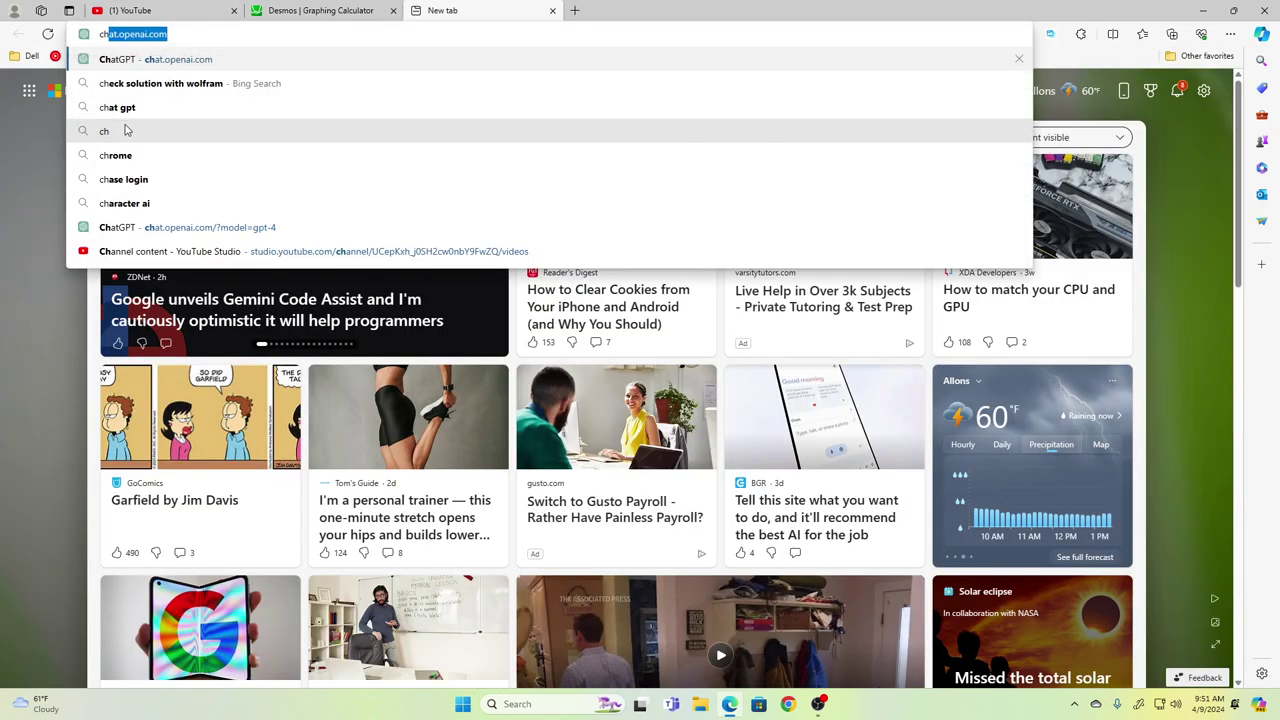
{"action": "key", "text": "Return"}
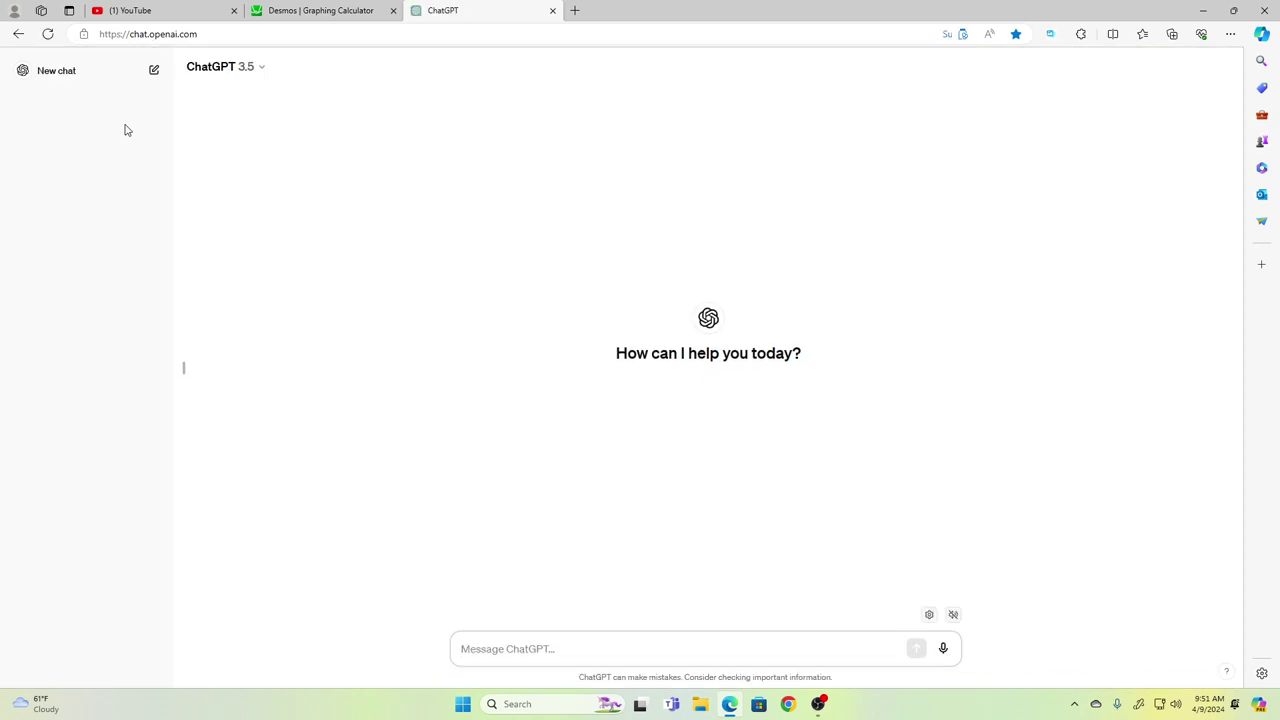
Step: Send ChatGPT the prompt "u=\frac{1-x}{1+x} solve for x"
{"action": "type", "text": "u=\\frac{1-x}{1+x}"}
{"action": "type", "text": "solve for x"}
{"action": "key", "text": "Return"}
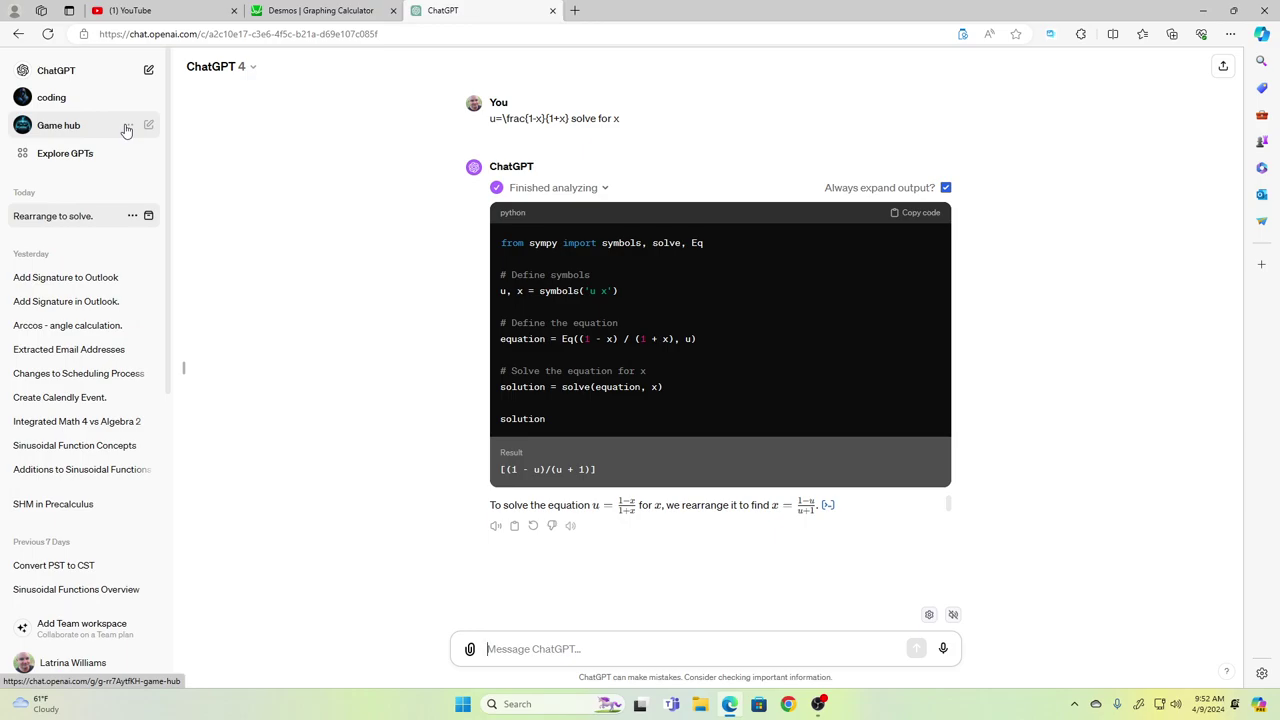
Step: Send ChatGPT the follow-up prompt "solve for dx"
{"action": "type", "text": "sol"}
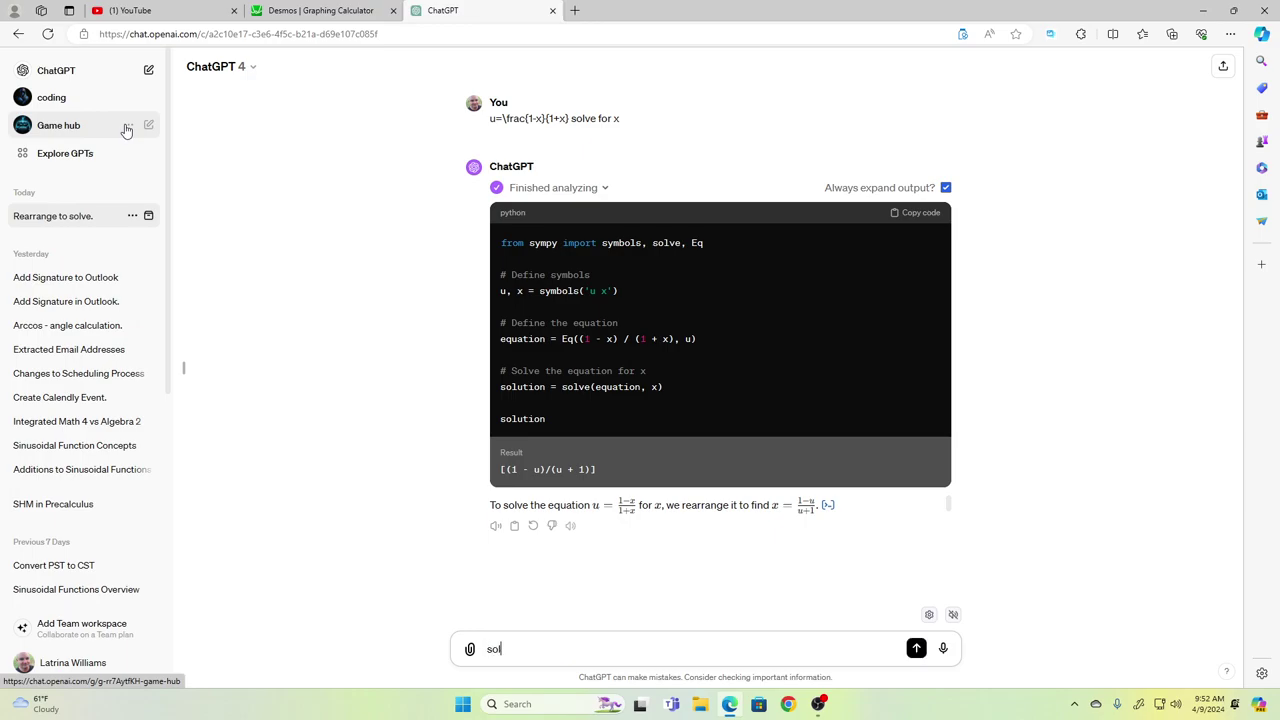
{"action": "type", "text": "ve for dx"}
{"action": "key", "text": "Return"}
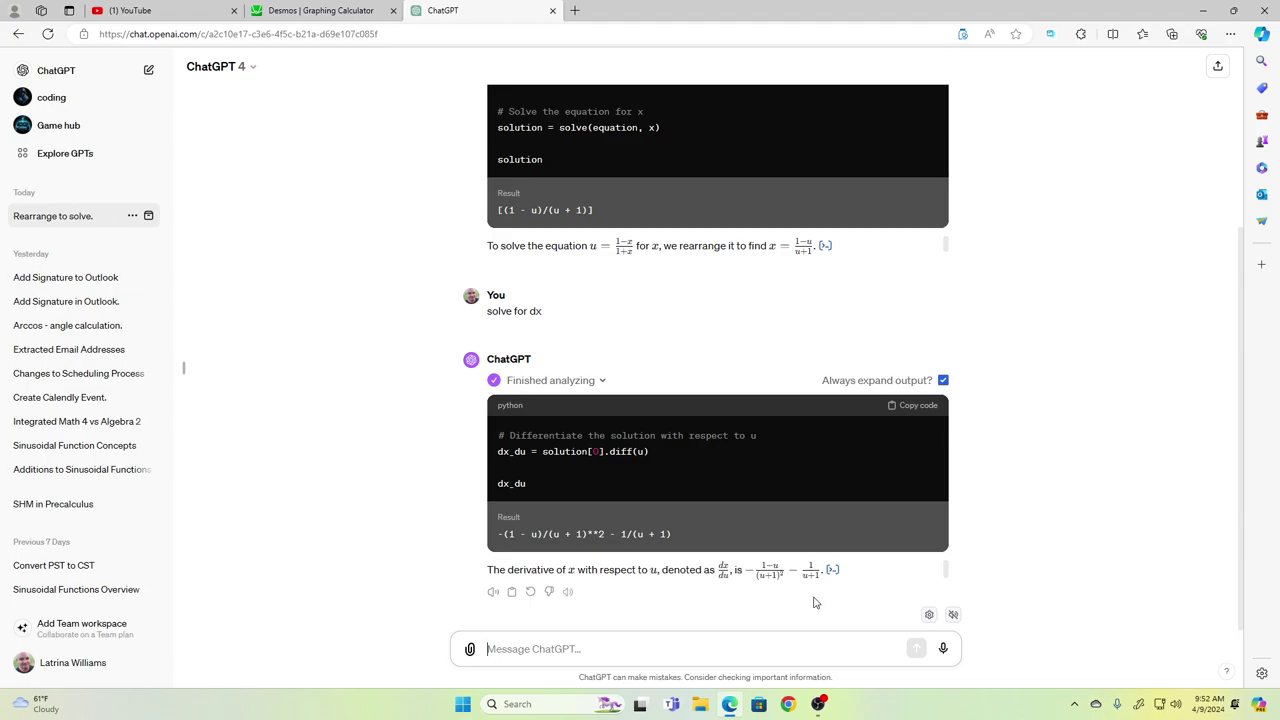
Step: Switch to Desmos and extend the substitution row with "→dx=-(", consulting ChatGPT's derivative
{"action": "key", "text": "ctrl+shift+Tab"}
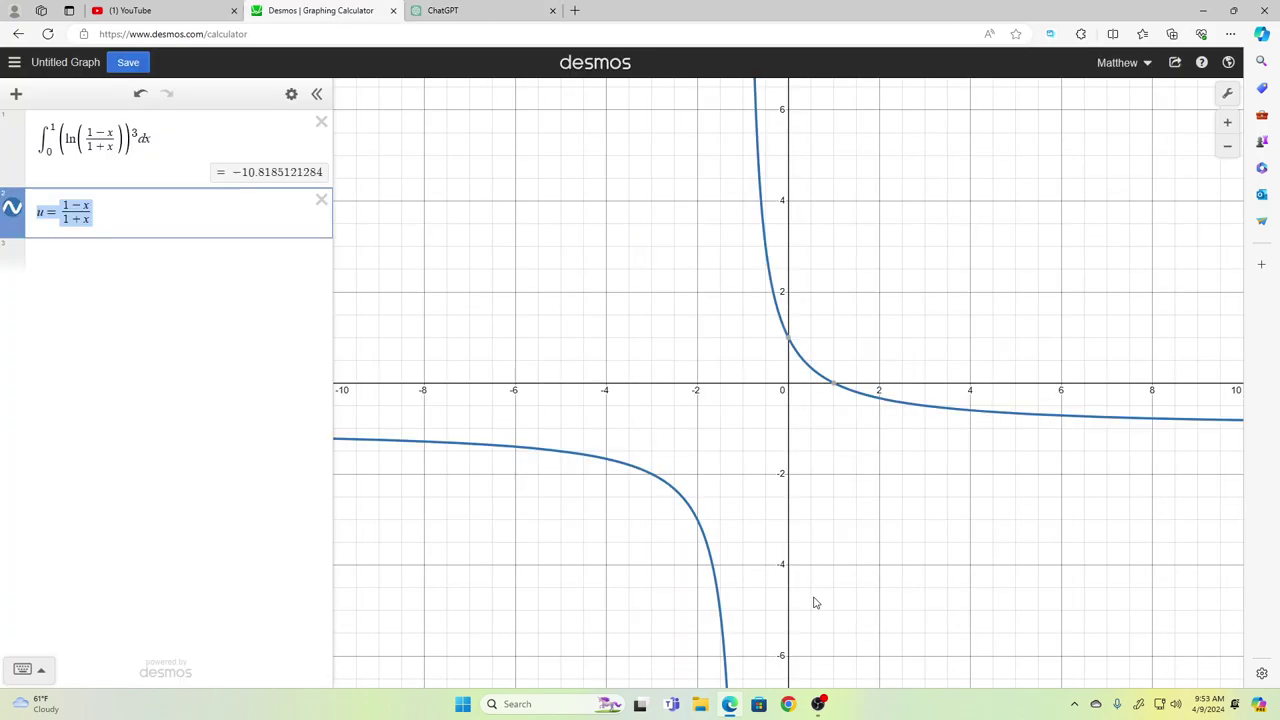
{"action": "key", "text": "Return"}
{"action": "key", "text": "Up"}
{"action": "type", "text": "->"}
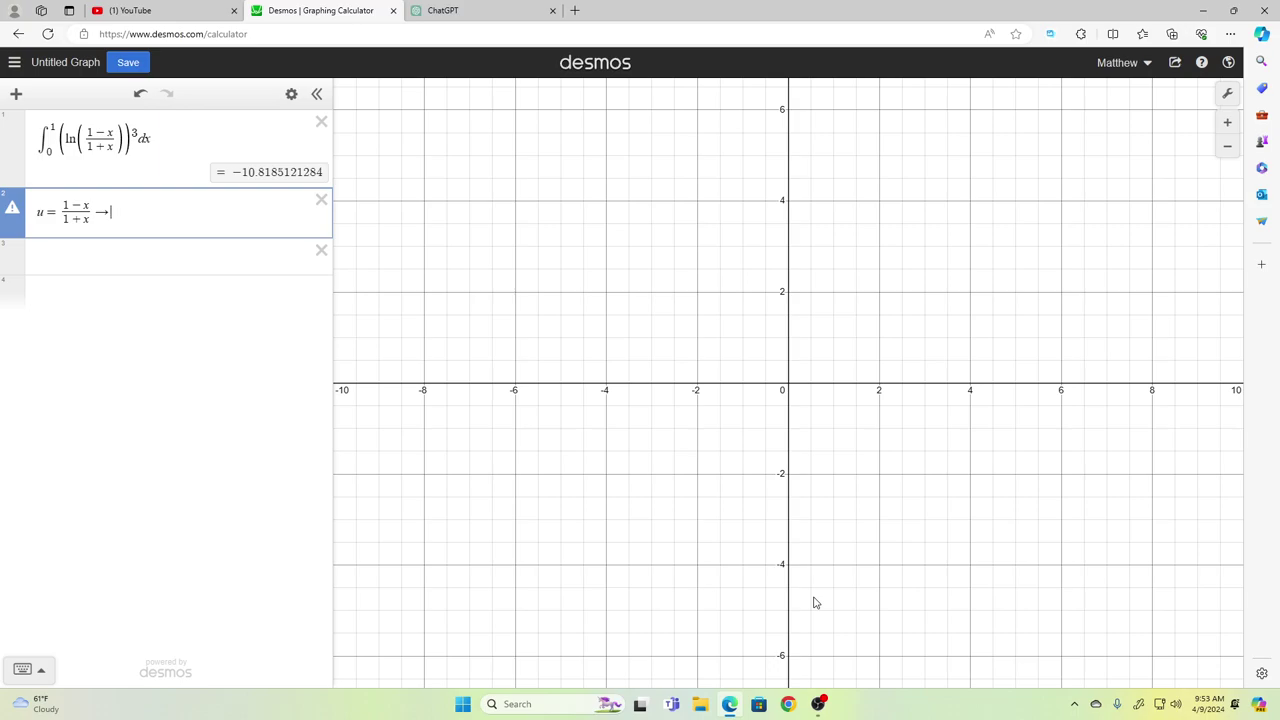
{"action": "type", "text": "dx"}
{"action": "key", "text": "ctrl+Tab"}
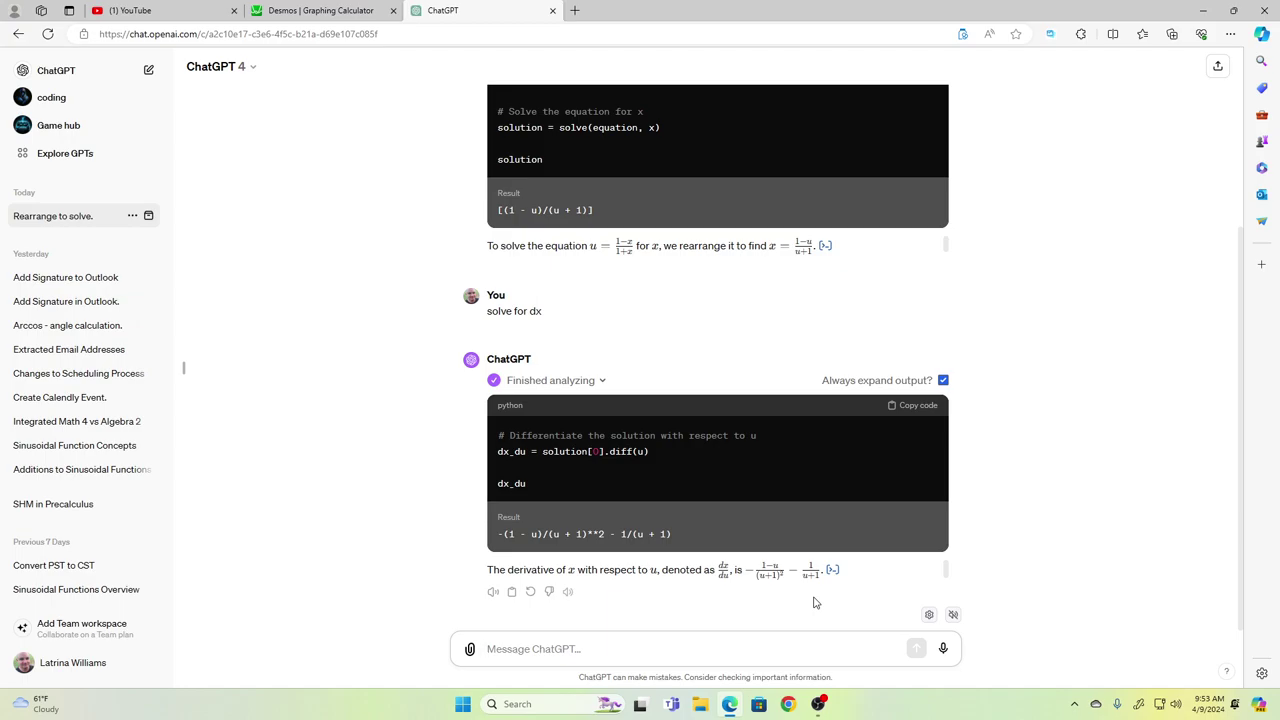
{"action": "key", "text": "ctrl+shift+Tab"}
{"action": "type", "text": "-("}
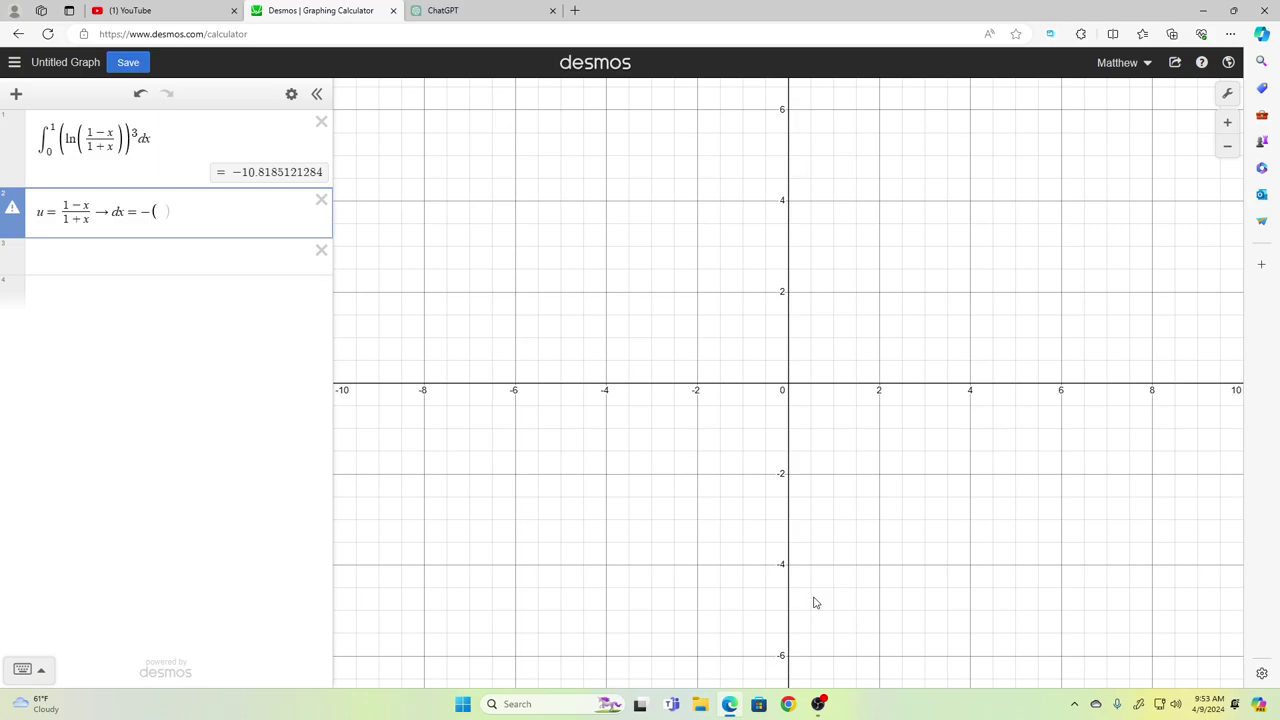
Step: Inside the parentheses of the dx expression, insert a sum of two fractions and fill the first with (1-u)/(u+1)^2, following ChatGPT's derivative
{"action": "key", "text": "ctrl+Tab"}
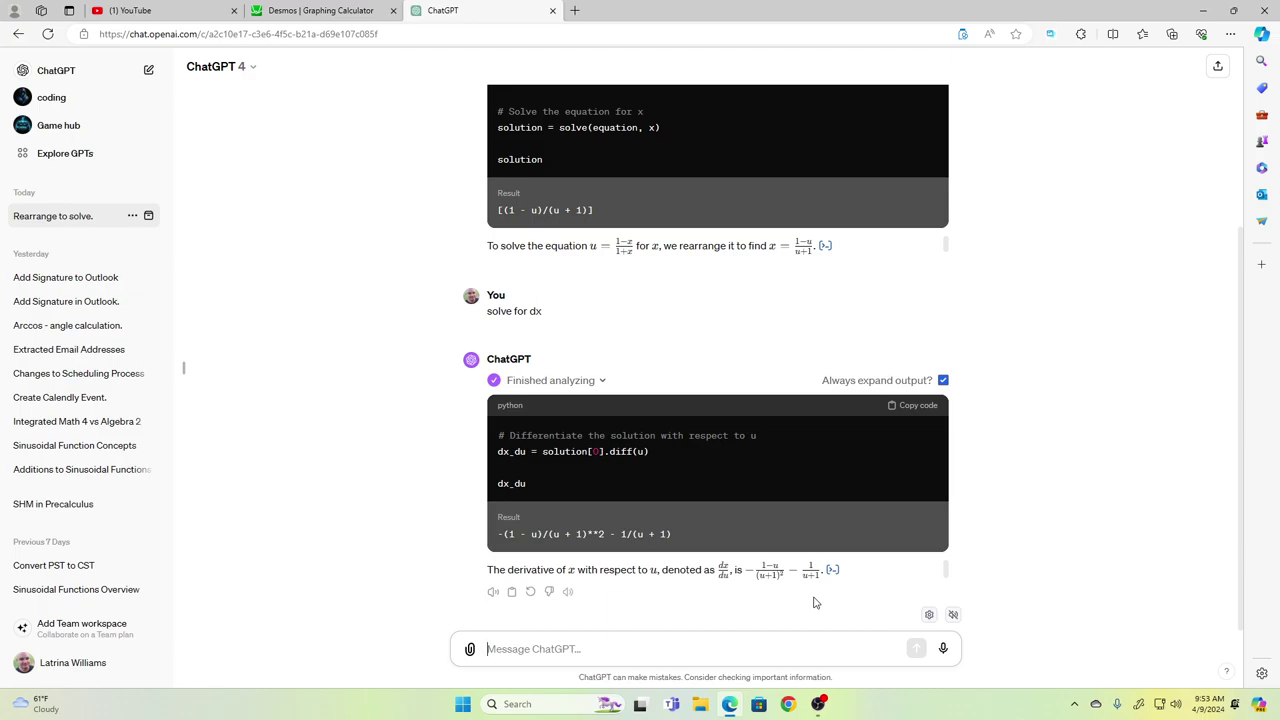
{"action": "key", "text": "ctrl+Tab"}
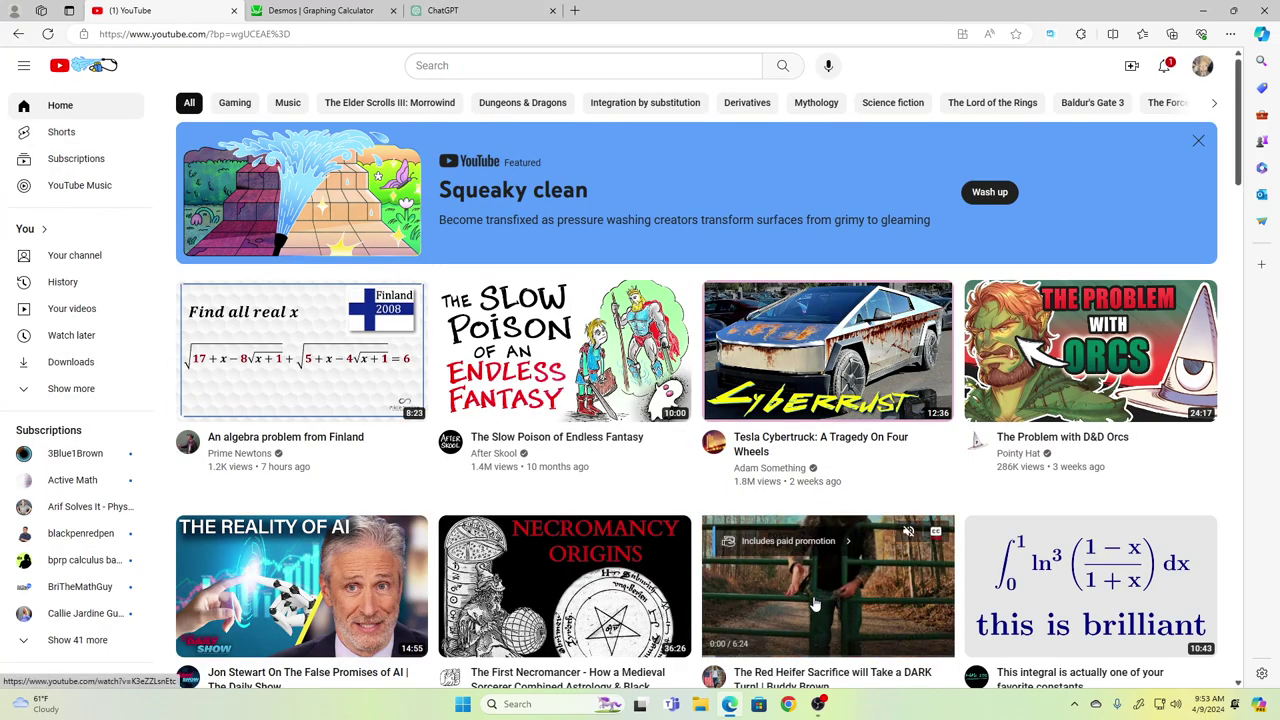
{"action": "key", "text": "ctrl+Tab"}
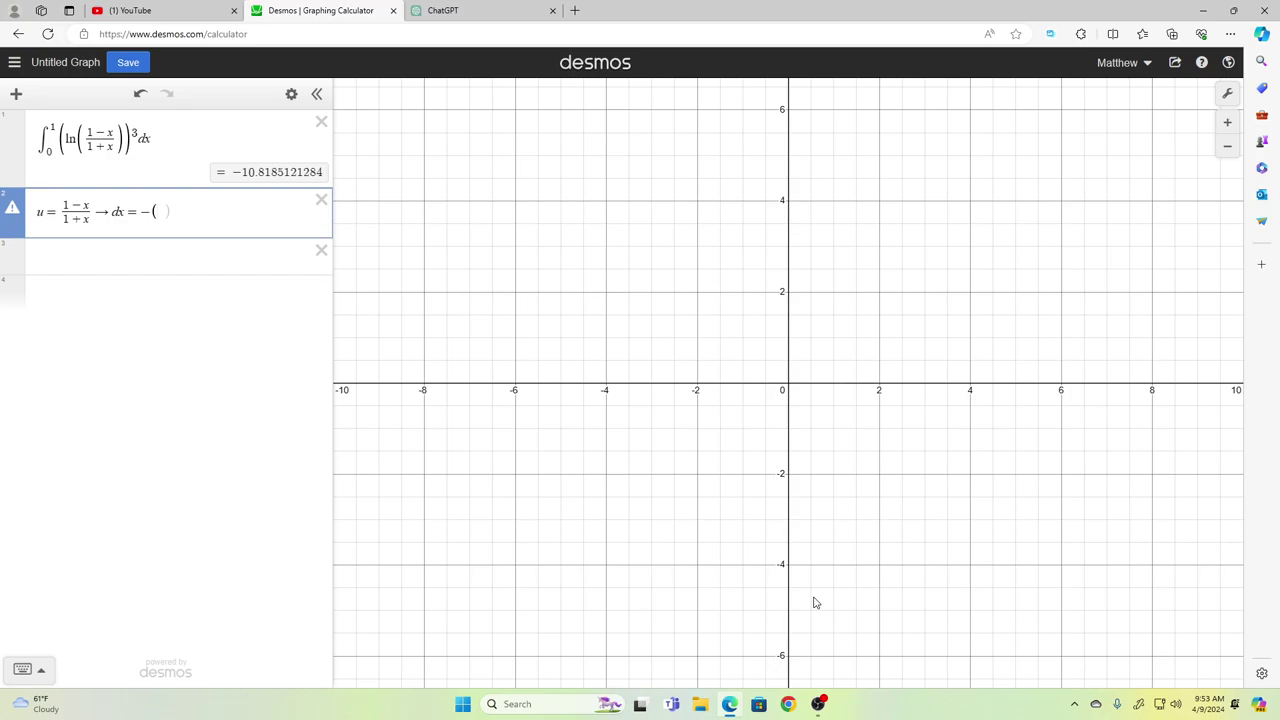
{"action": "type", "text": "/ + /"}
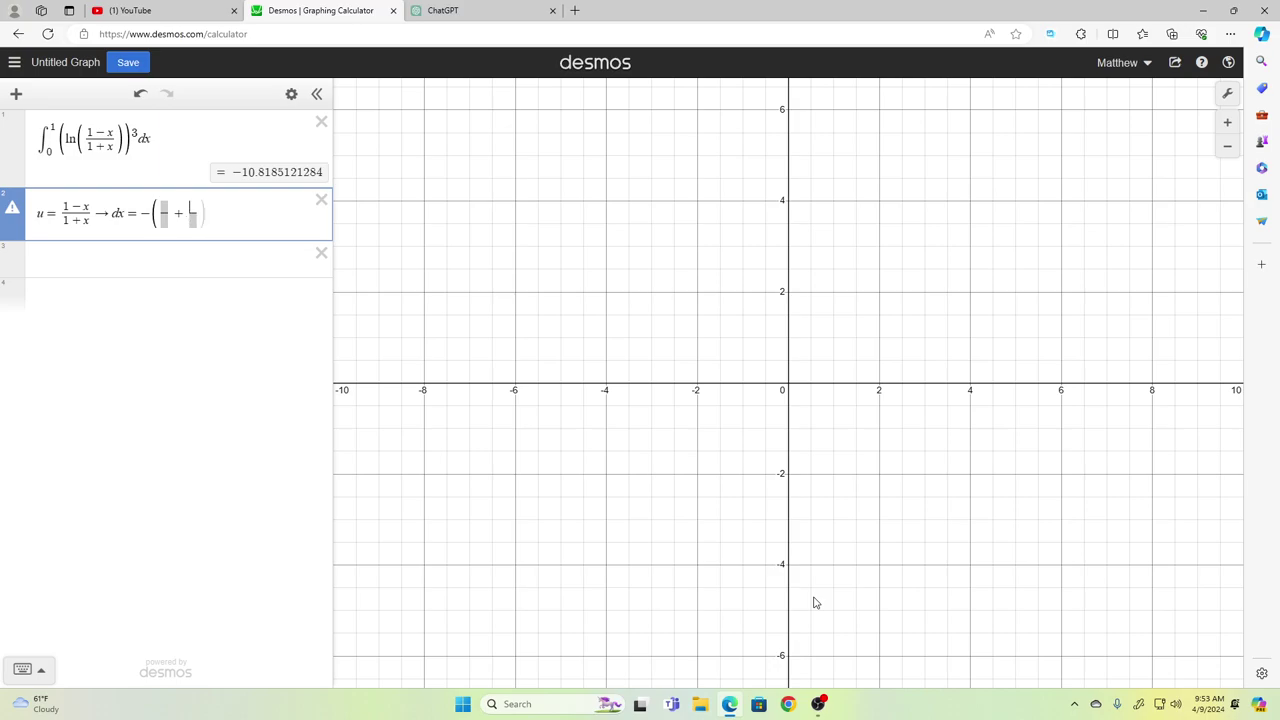
{"action": "key", "text": "ctrl+Tab"}
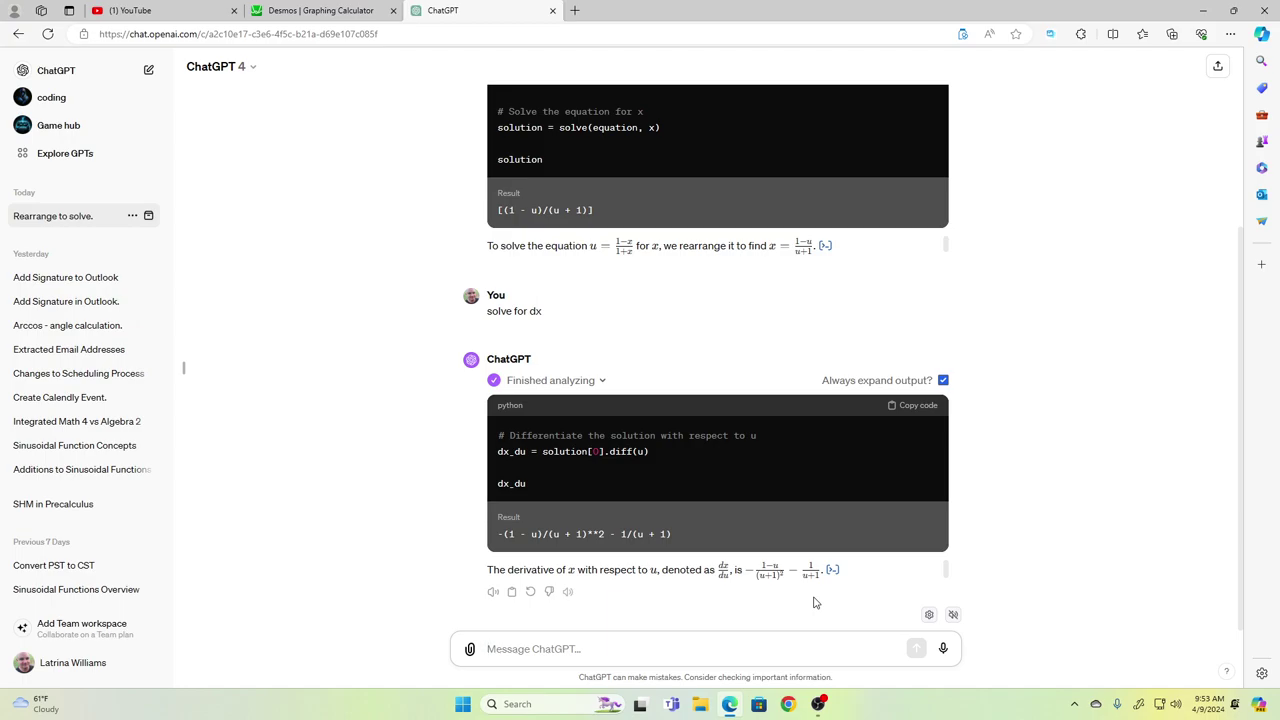
{"action": "key", "text": "ctrl+shift+Tab"}
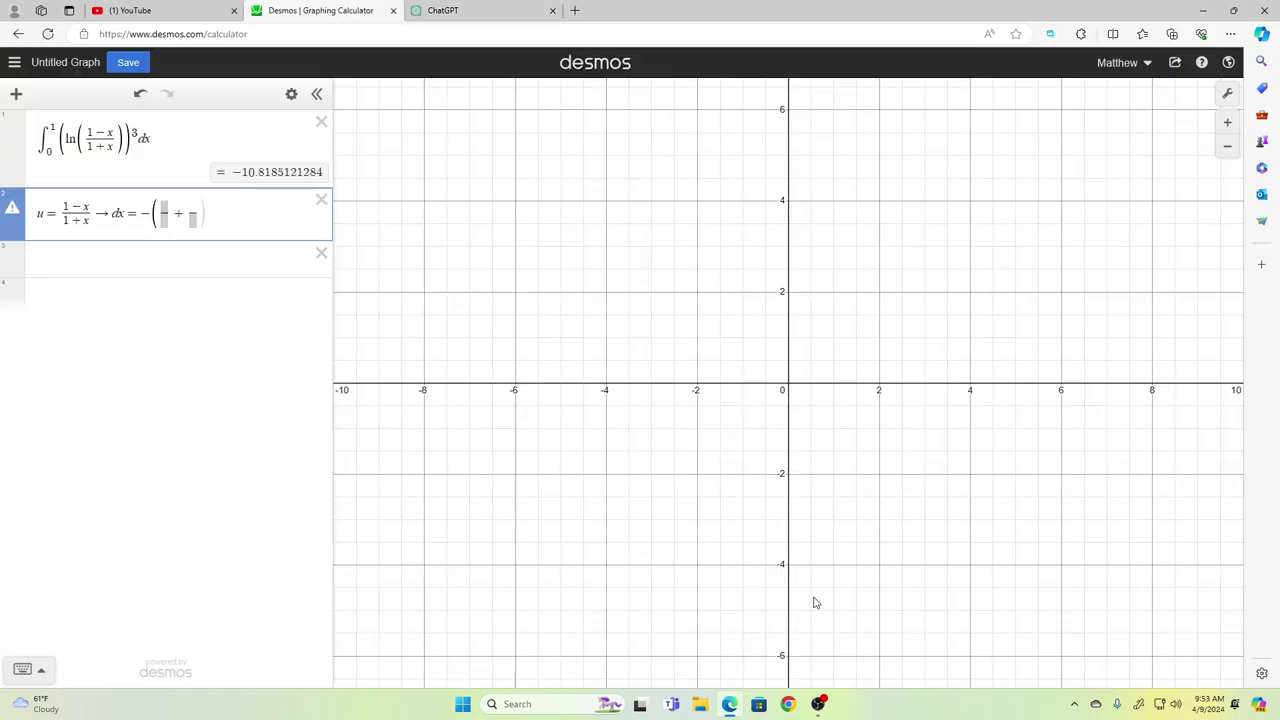
{"action": "type", "text": "1-u"}
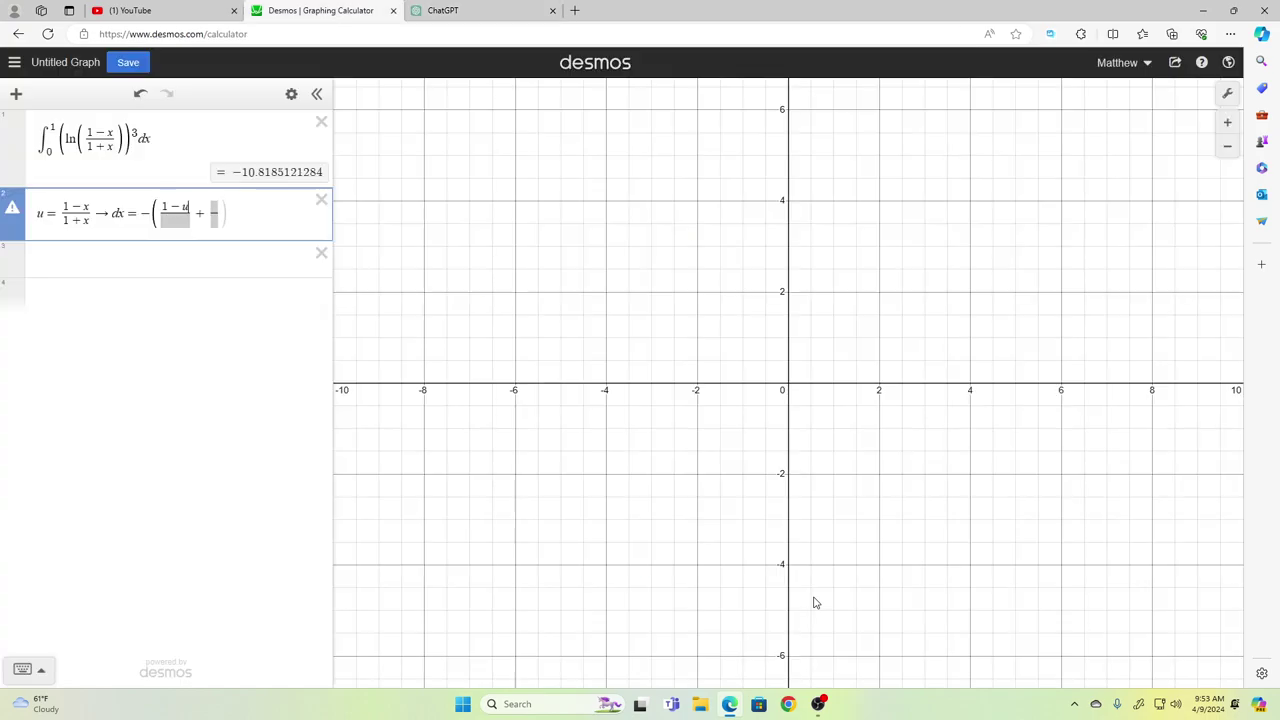
{"action": "key", "text": "Down"}
{"action": "type", "text": "u + 1)^2"}
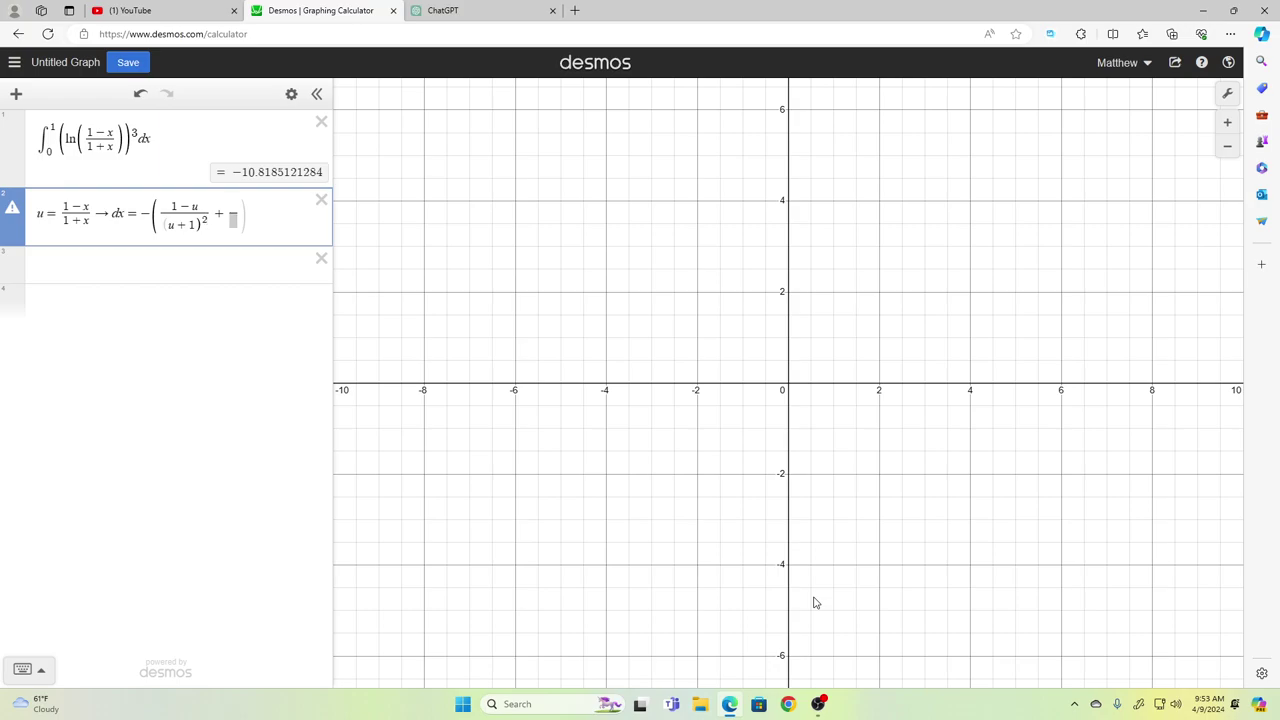
Step: Fill the second fraction of the dx expression with 1/(u+1), checking ChatGPT's derivative, and add a new expression row
{"action": "key", "text": "ctrl+Tab"}
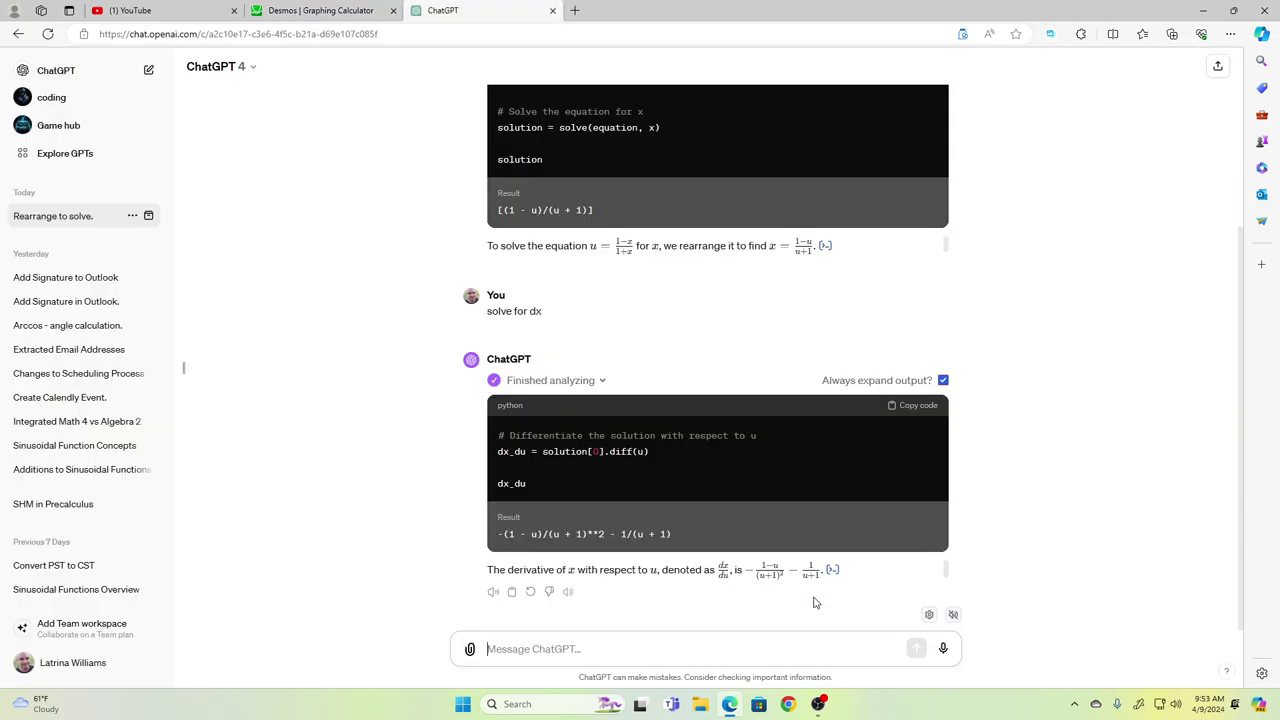
{"action": "key", "text": "ctrl+shift+Tab"}
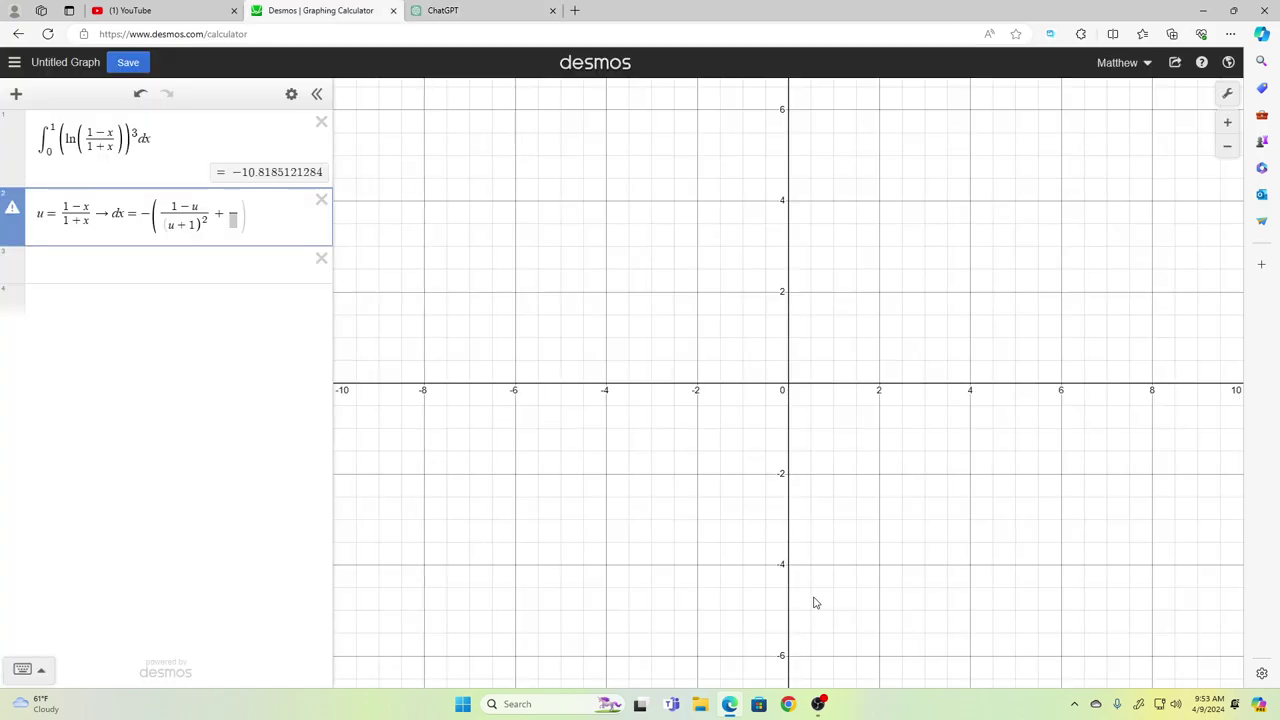
{"action": "type", "text": "1/(u+1"}
{"action": "key", "text": "Return"}
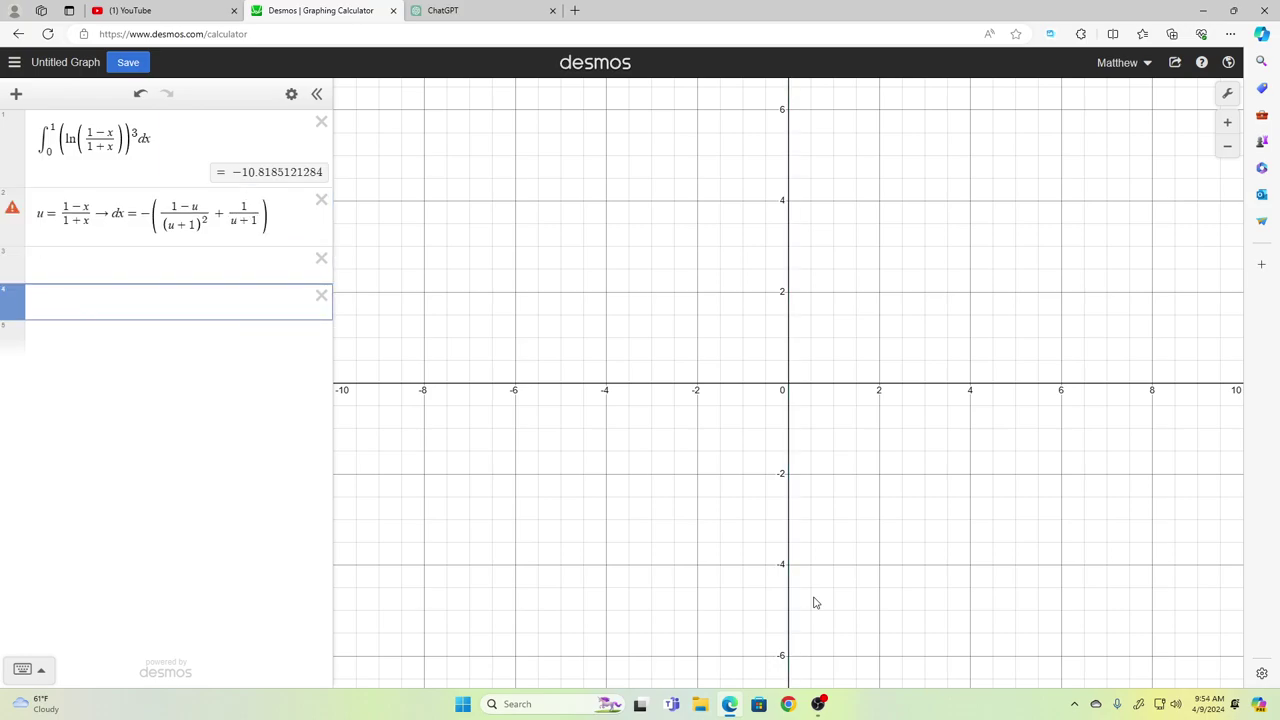
Step: Append du to the end of the dx expression in the substitution row
{"action": "key", "text": "Up"}
{"action": "key", "text": "Up"}
{"action": "type", "text": "du"}
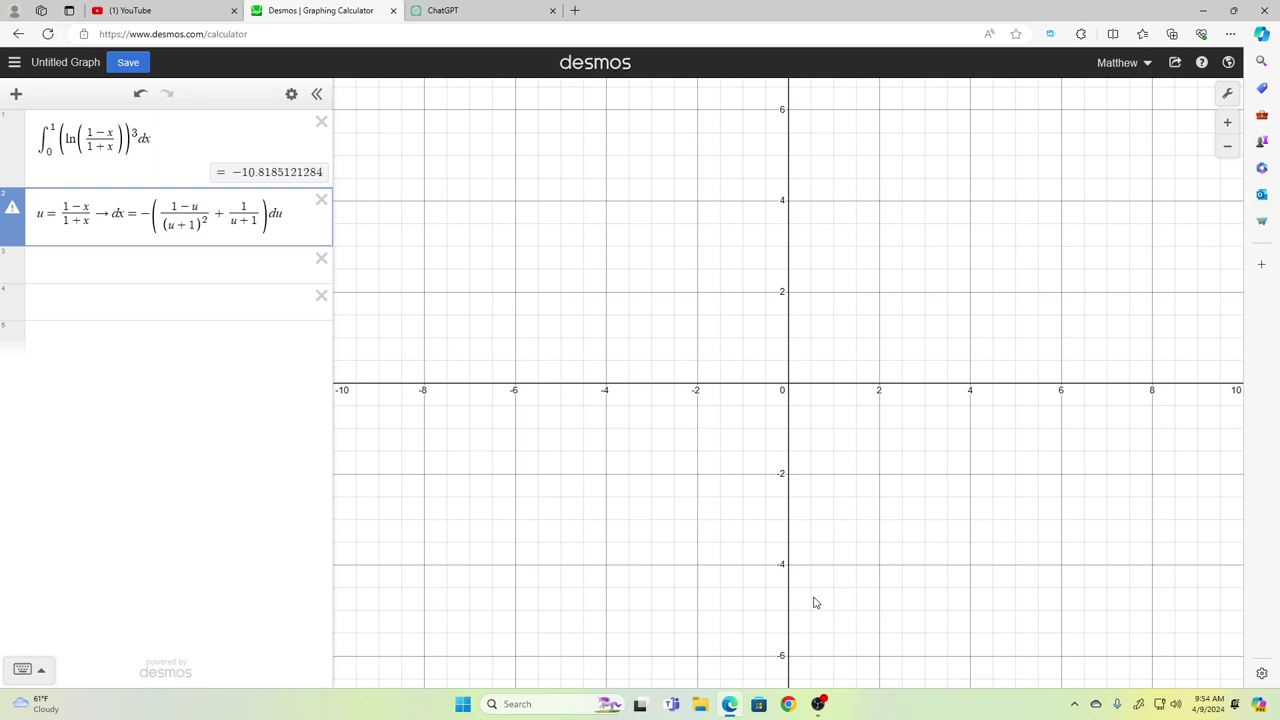
Step: Copy the original integral into the empty row below the substitution
{"action": "key", "text": "ctrl+a"}
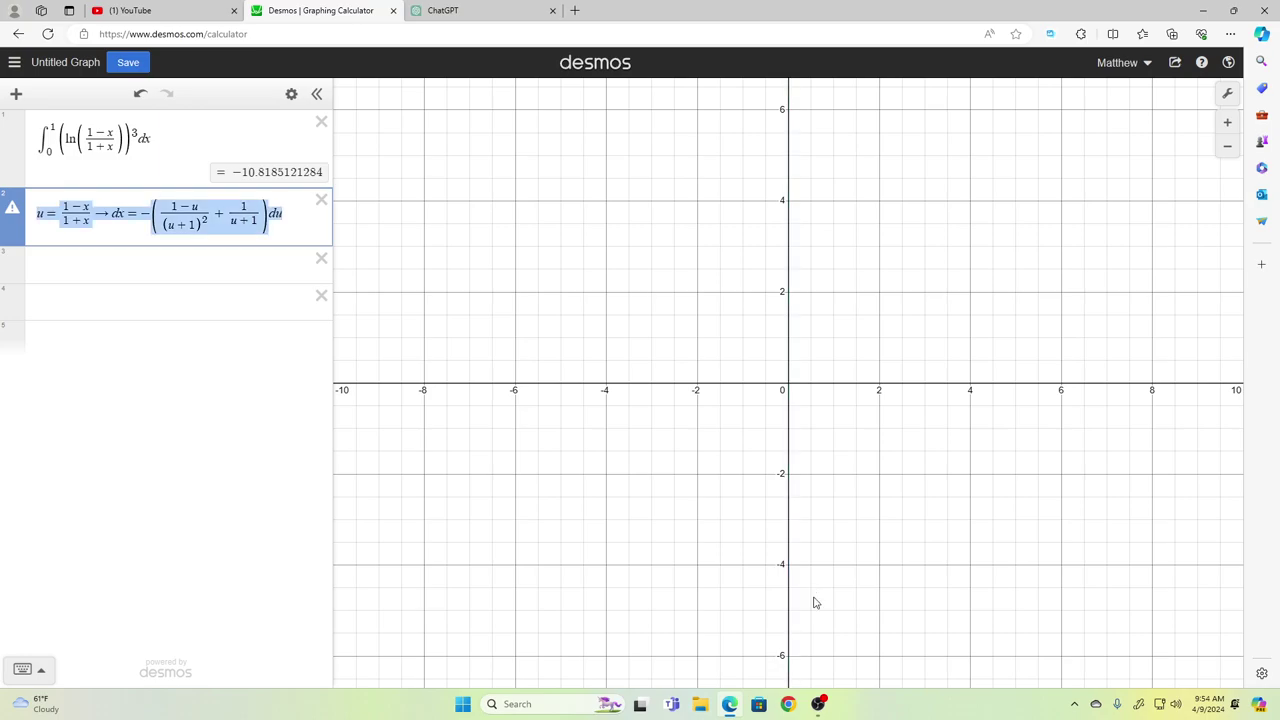
{"action": "key", "text": "Up"}
{"action": "key", "text": "ctrl+a"}
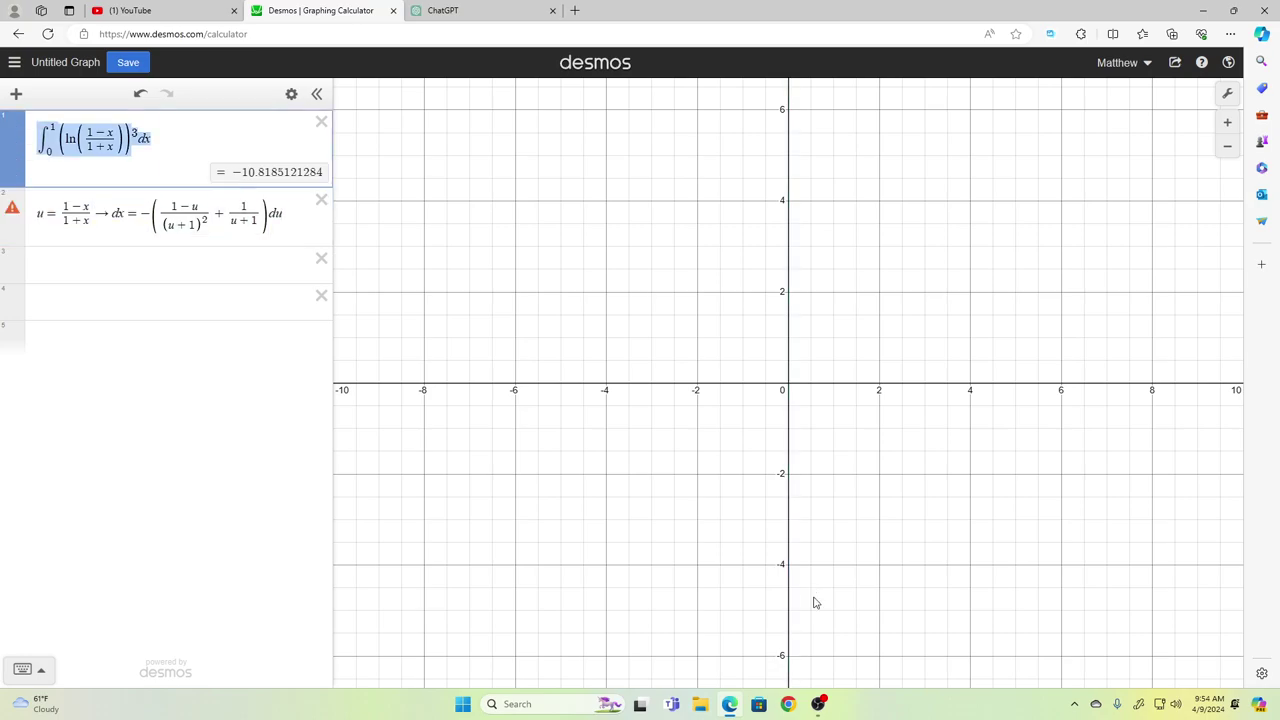
{"action": "key", "text": "ctrl+c"}
{"action": "key", "text": "Down"}
{"action": "key", "text": "Down"}
{"action": "key", "text": "ctrl+v"}
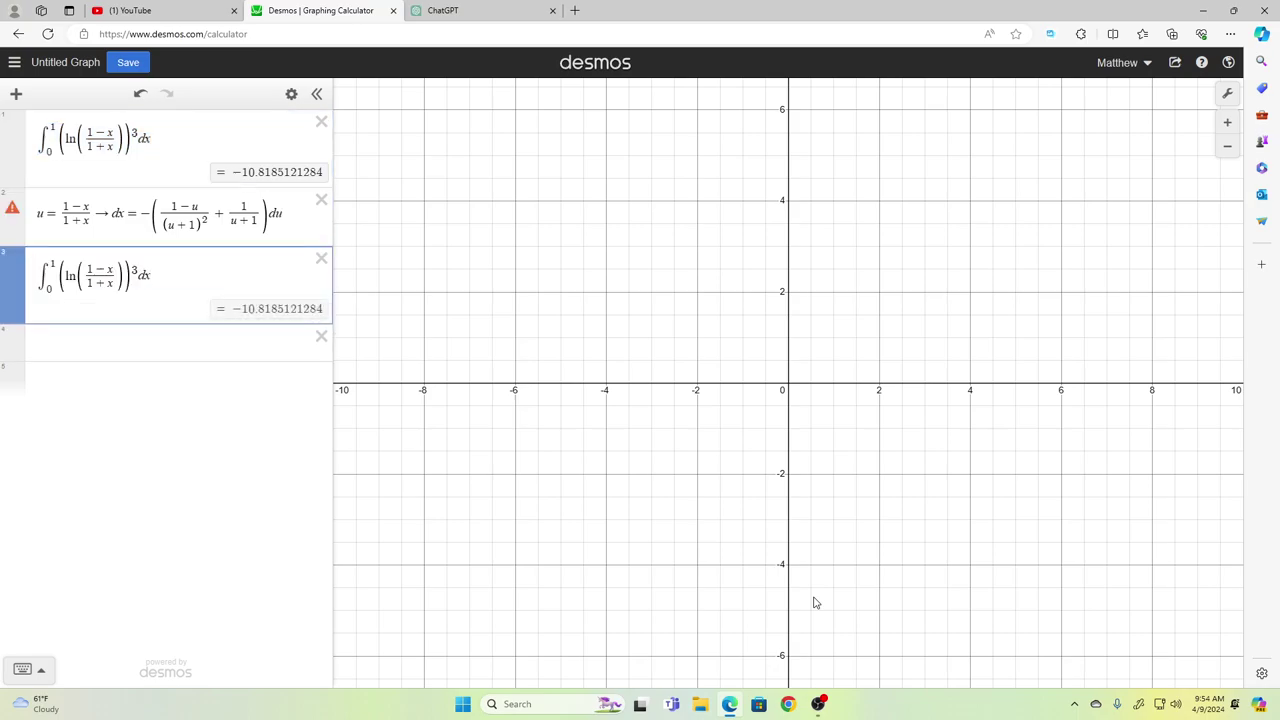
Step: Replace the fraction (1-x)/(1+x) inside the copied integral's logarithm with u
{"action": "key", "text": "Down"}
{"action": "key", "text": "Up"}
{"action": "key", "text": "Left"}
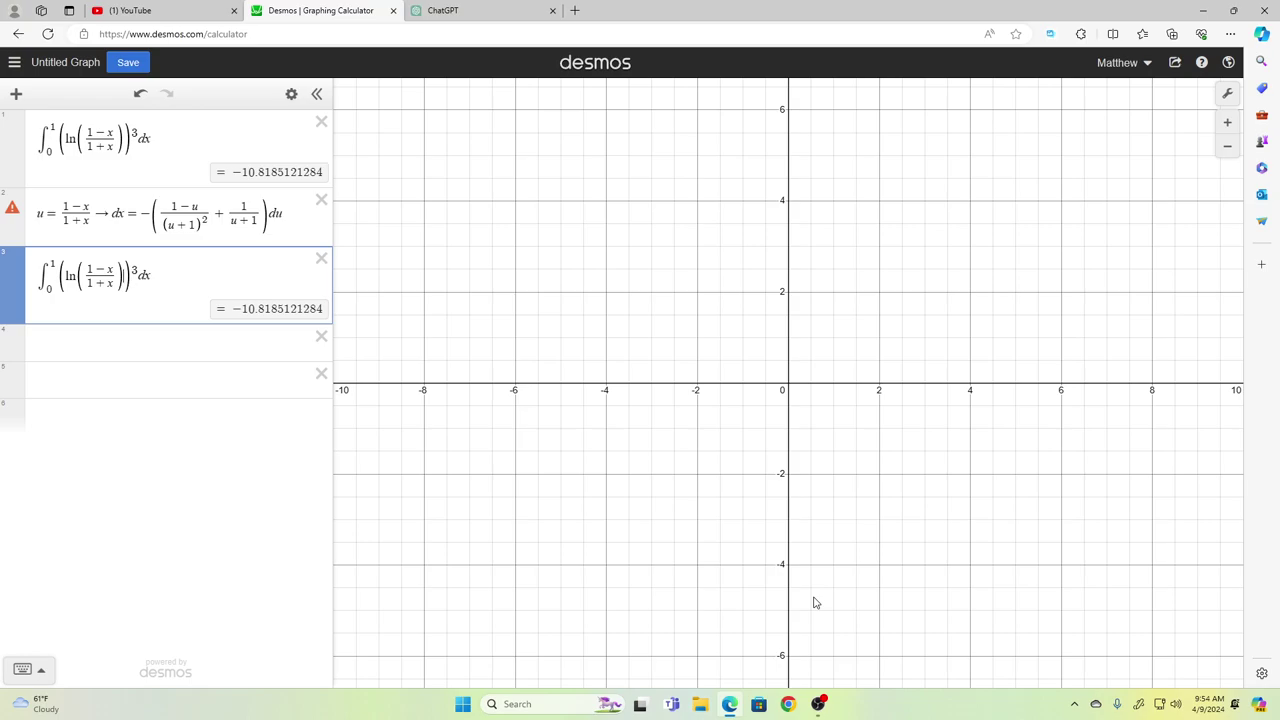
{"action": "key", "text": "shift+Left"}
{"action": "key", "text": "Right"}
{"action": "key", "text": "Left"}
{"action": "key", "text": "shift+Left"}
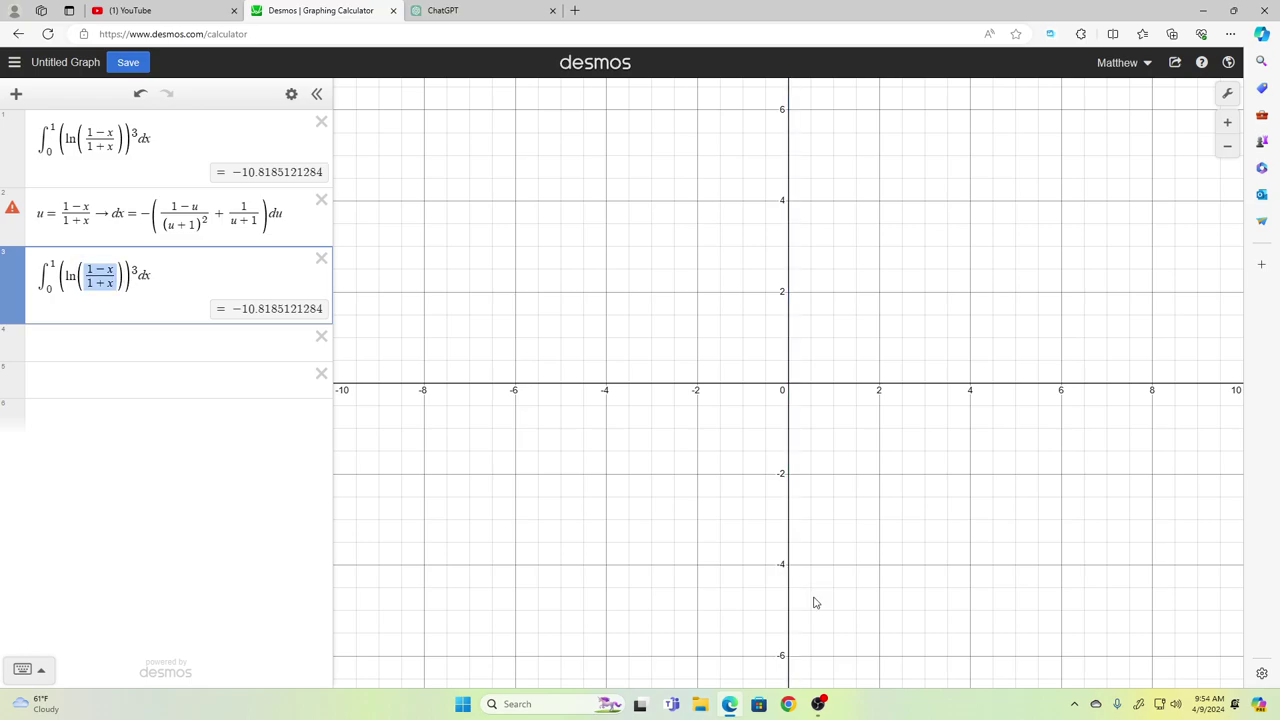
{"action": "type", "text": "u"}
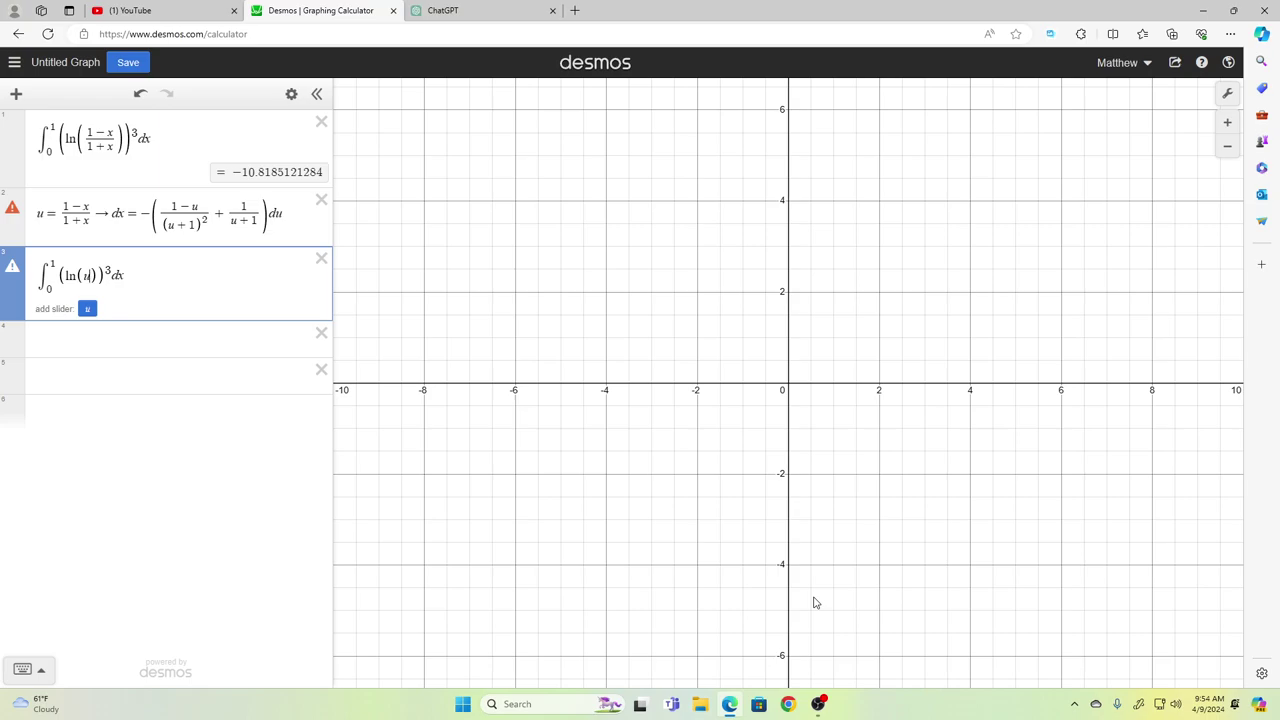
Step: Distribute the leading minus in the dx expression so the parentheses hold (u-1)/(u+1)^2 - 1/(u+1)
{"action": "key", "text": "Up"}
{"action": "key", "text": "Home"}
{"action": "key", "text": "Left"}
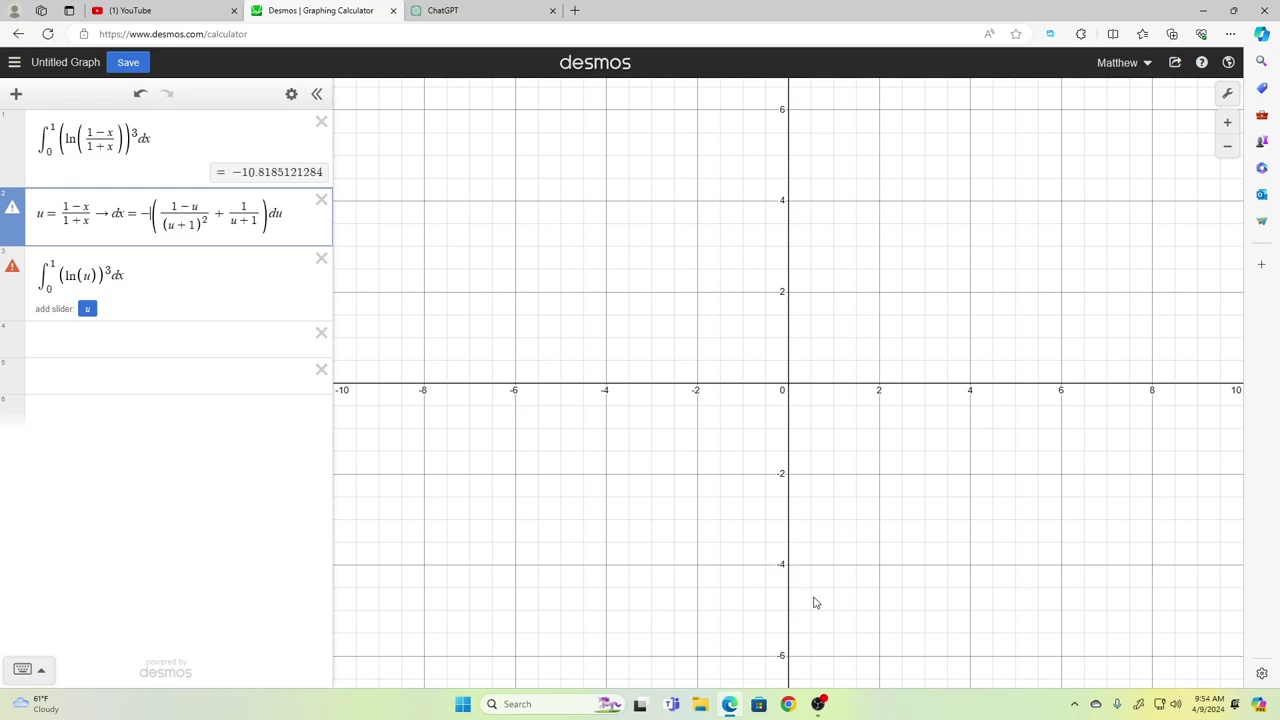
{"action": "key", "text": "BackSpace"}
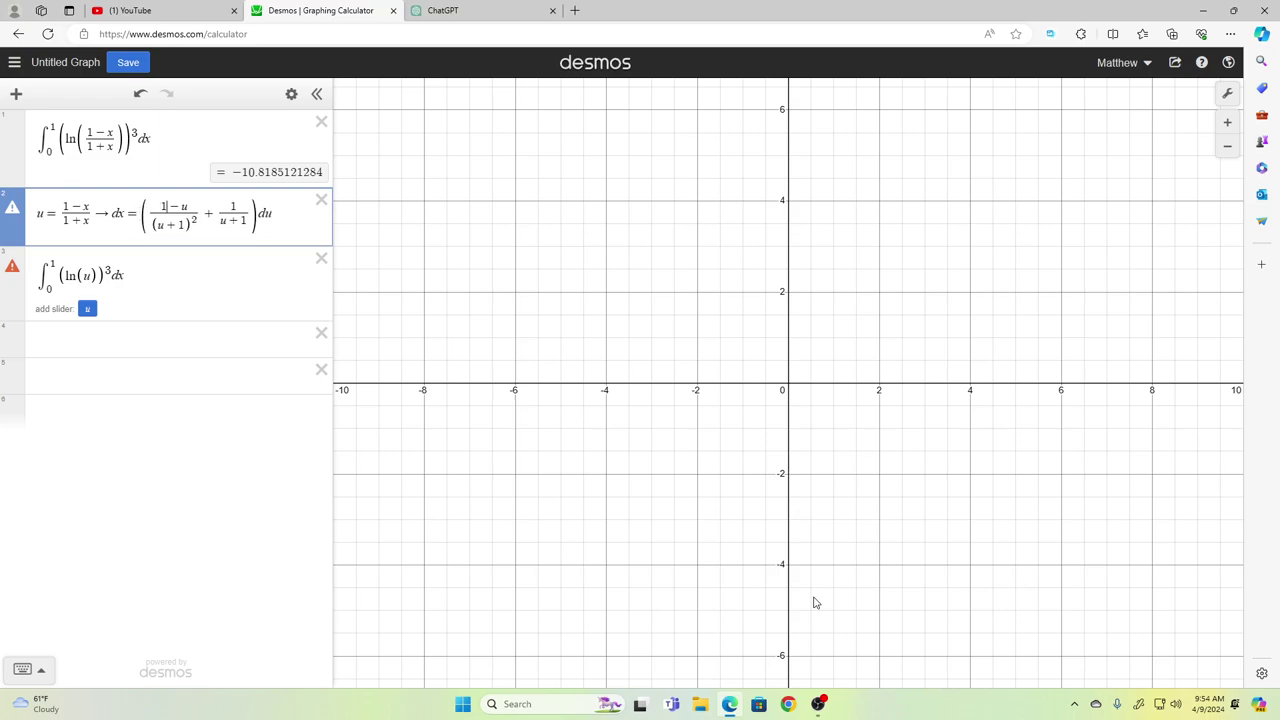
{"action": "key", "text": "Right"}
{"action": "key", "text": "BackSpace"}
{"action": "key", "text": "BackSpace"}
{"action": "key", "text": "BackSpace"}
{"action": "type", "text": "u-1"}
{"action": "key", "text": "Right"}
{"action": "key", "text": "BackSpace"}
{"action": "type", "text": "-"}
Step: Replace dx in the ln(u) integral with a copy of the substitution row's parenthesised expression and du
{"action": "key", "text": "Right"}
{"action": "key", "text": "Right"}
{"action": "key", "text": "Right"}
{"action": "key", "text": "Right"}
{"action": "key", "text": "Left"}
{"action": "key", "text": "shift+Left"}
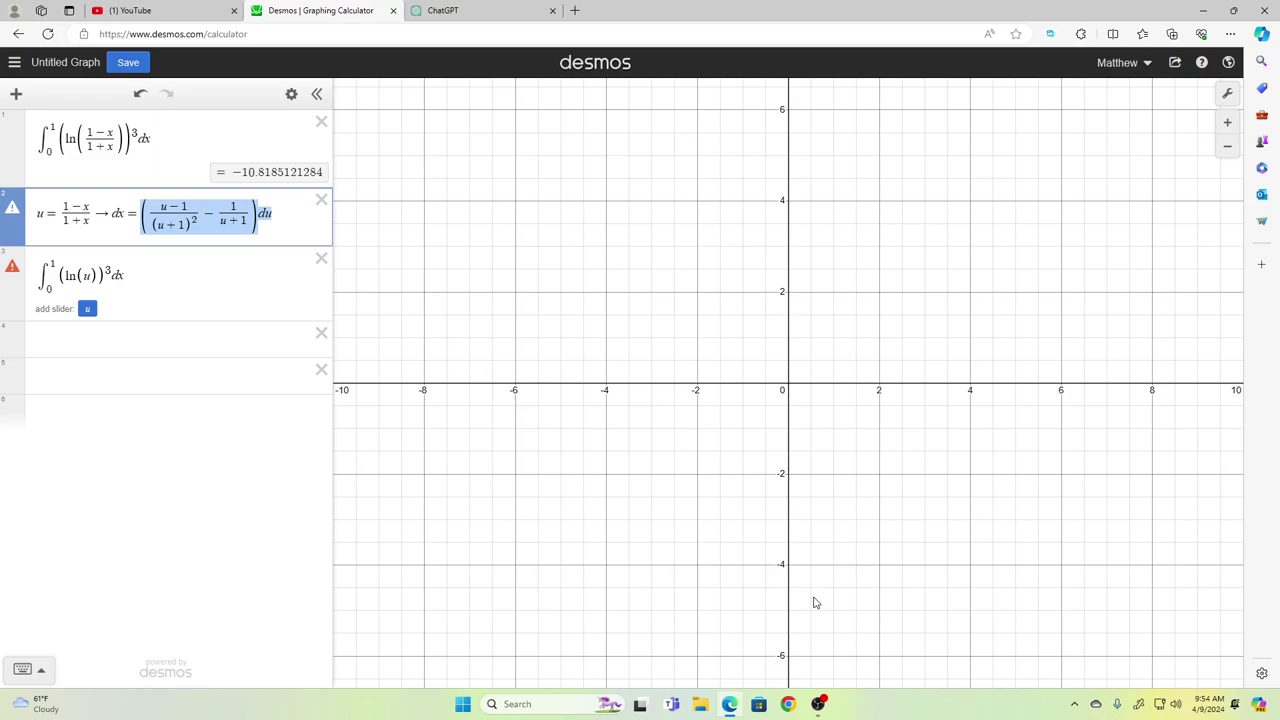
{"action": "key", "text": "Down"}
{"action": "key", "text": "BackSpace"}
{"action": "key", "text": "BackSpace"}
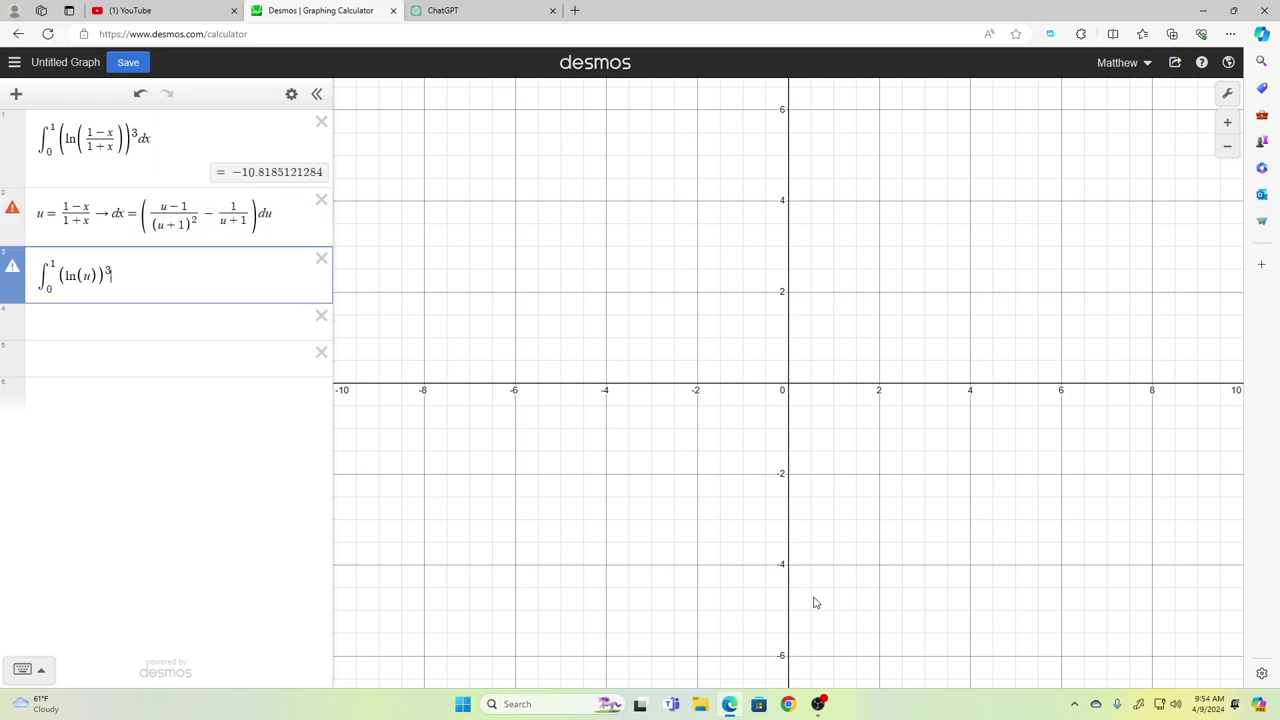
{"action": "key", "text": "ctrl+v"}
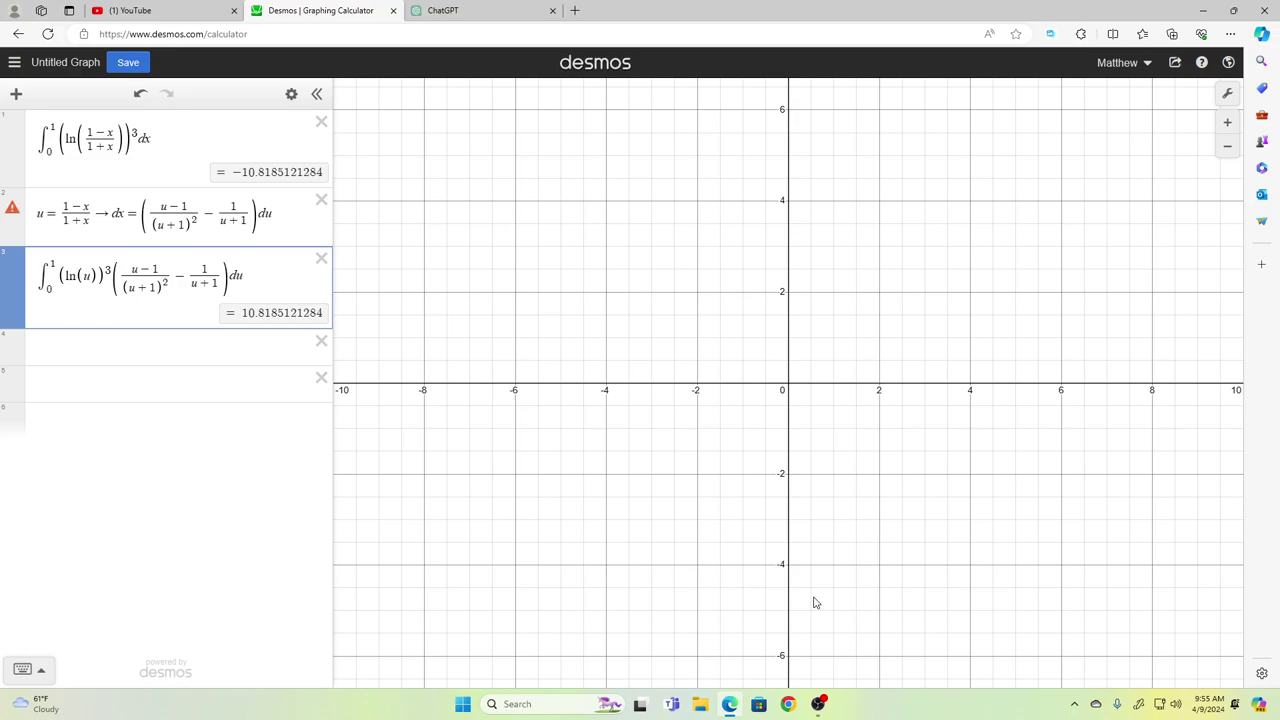
Step: Assign the original integral in the first row to the variable I
{"action": "key", "text": "Left"}
{"action": "key", "text": "Left"}
{"action": "key", "text": "Left"}
{"action": "key", "text": "Home"}
{"action": "key", "text": "Up"}
{"action": "key", "text": "Up"}
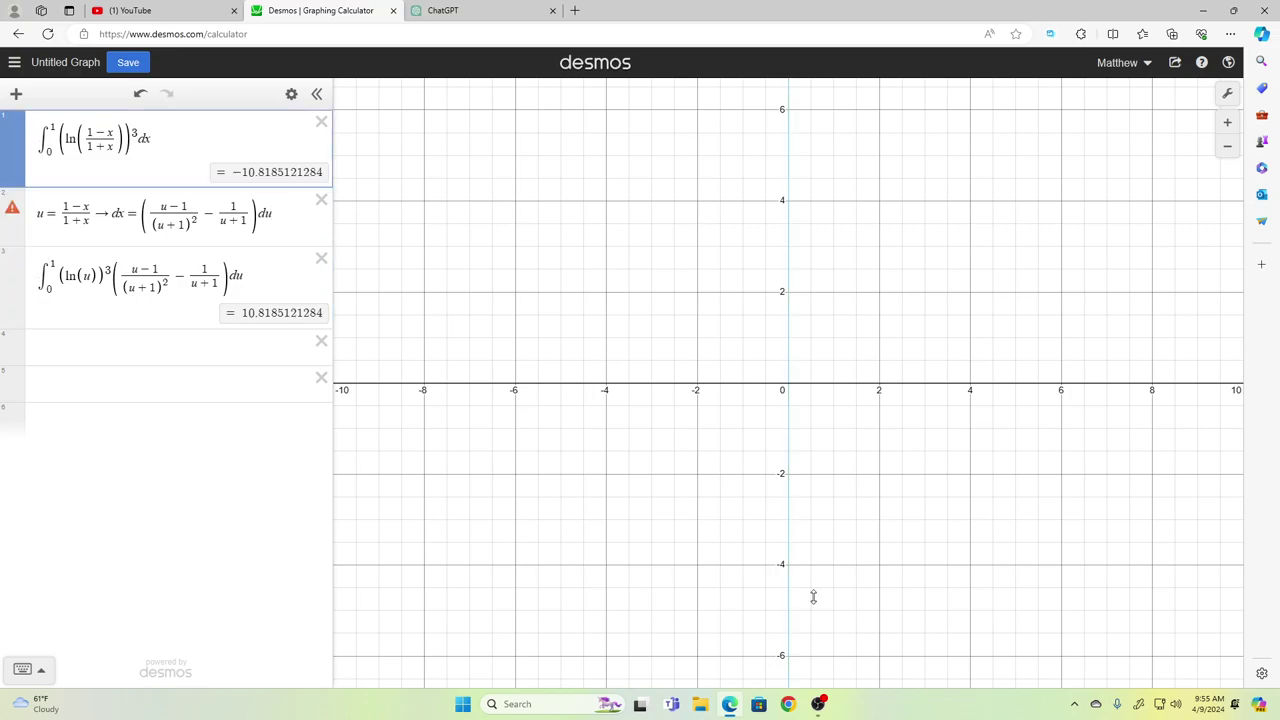
{"action": "type", "text": "I="}
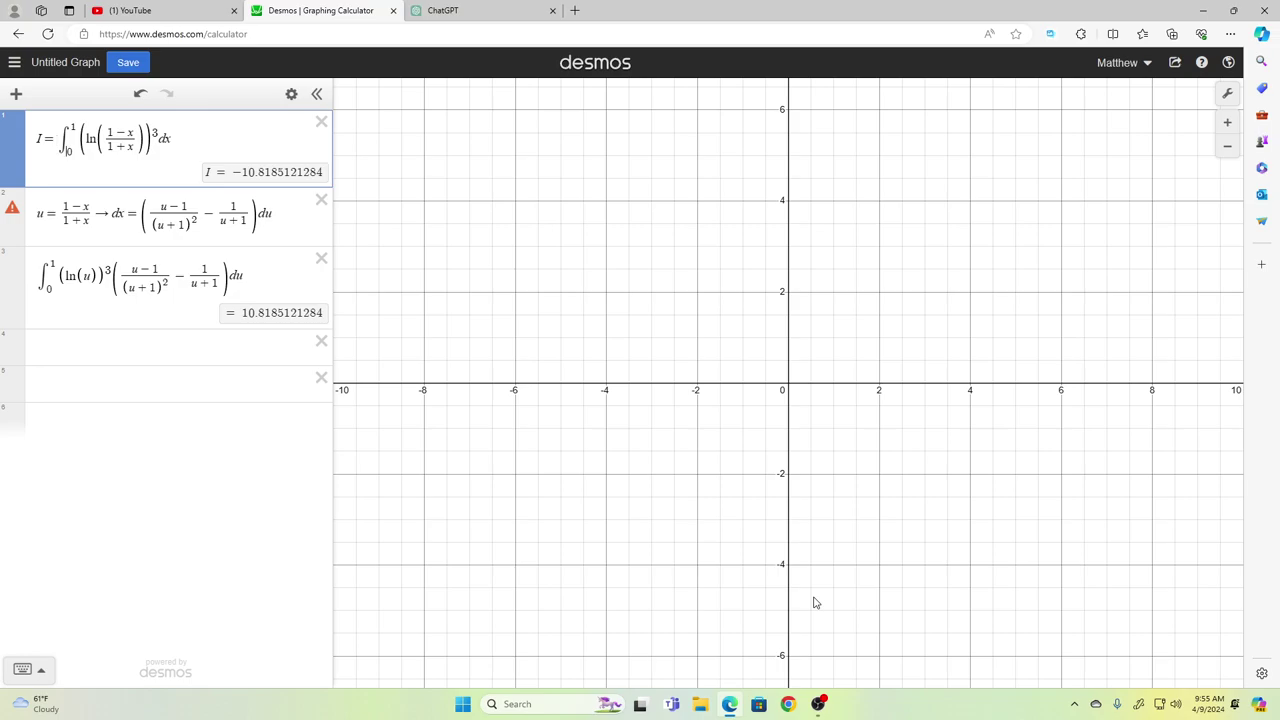
Step: Set the u-integral's limits to run from 1 to 0
{"action": "key", "text": "Down"}
{"action": "key", "text": "Down"}
{"action": "key", "text": "Left"}
{"action": "key", "text": "Home"}
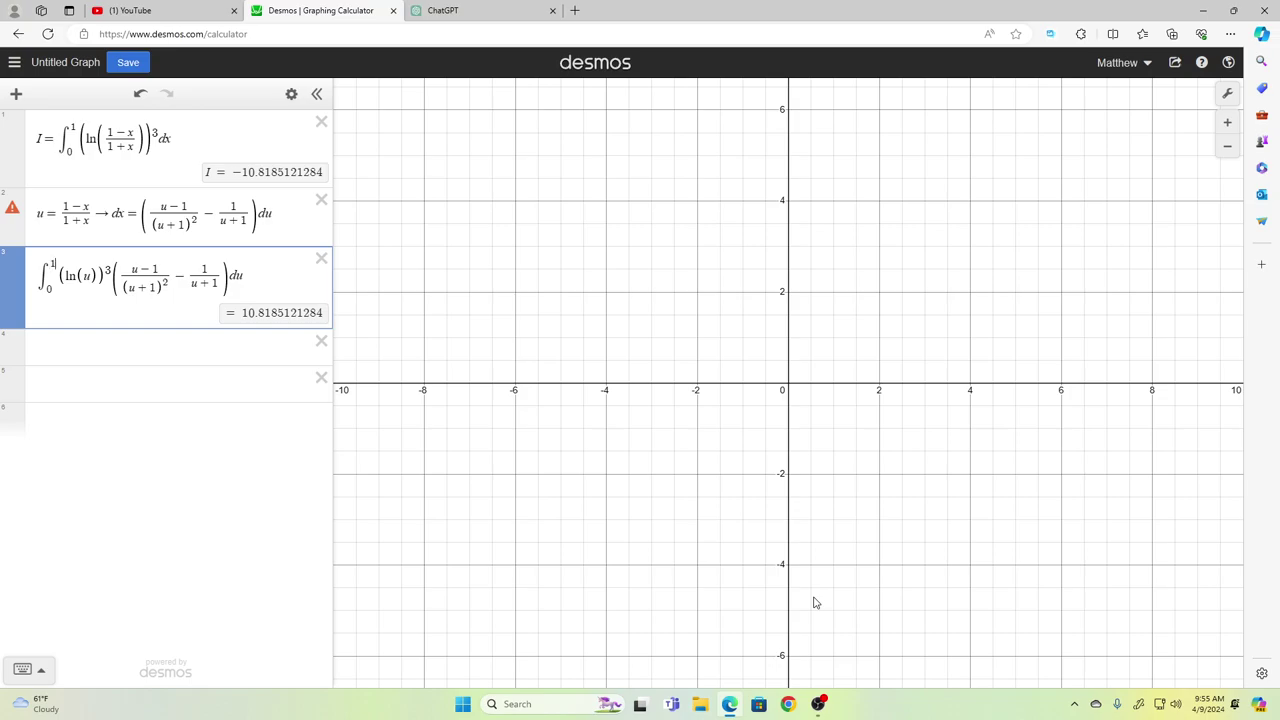
{"action": "key", "text": "BackSpace"}
{"action": "type", "text": "0"}
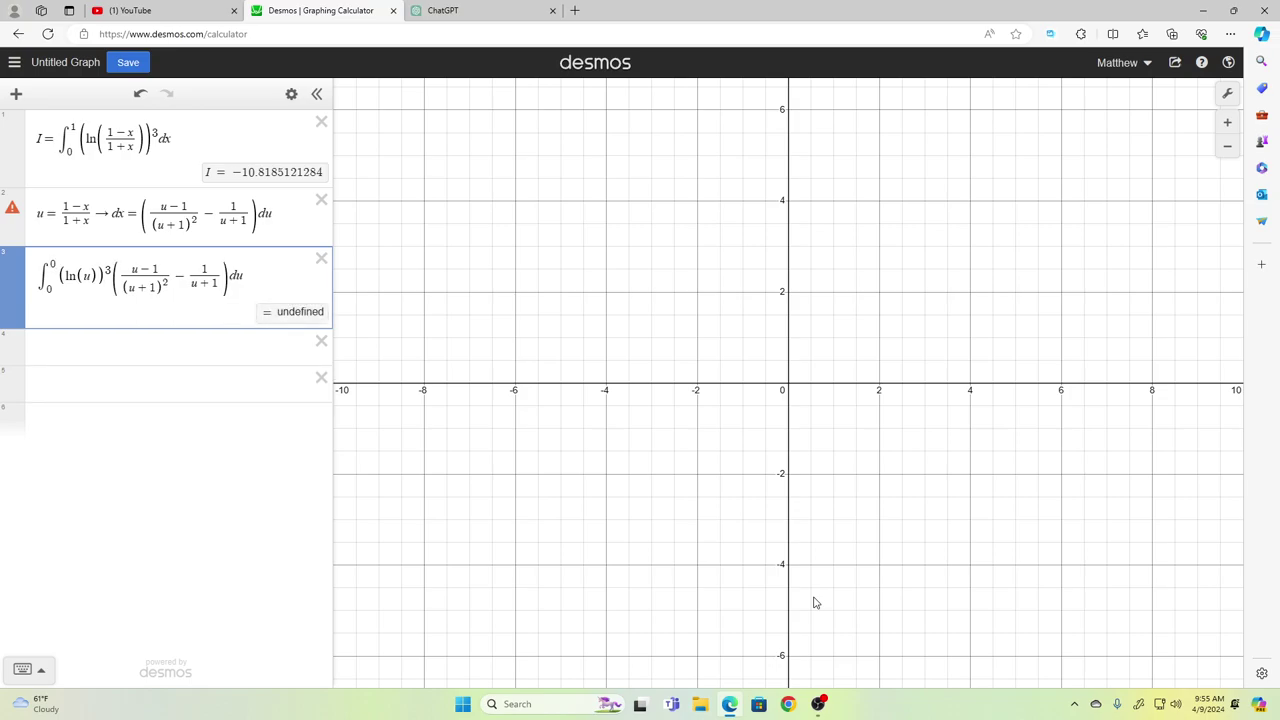
{"action": "key", "text": "BackSpace"}
{"action": "type", "text": "1)^2 "}
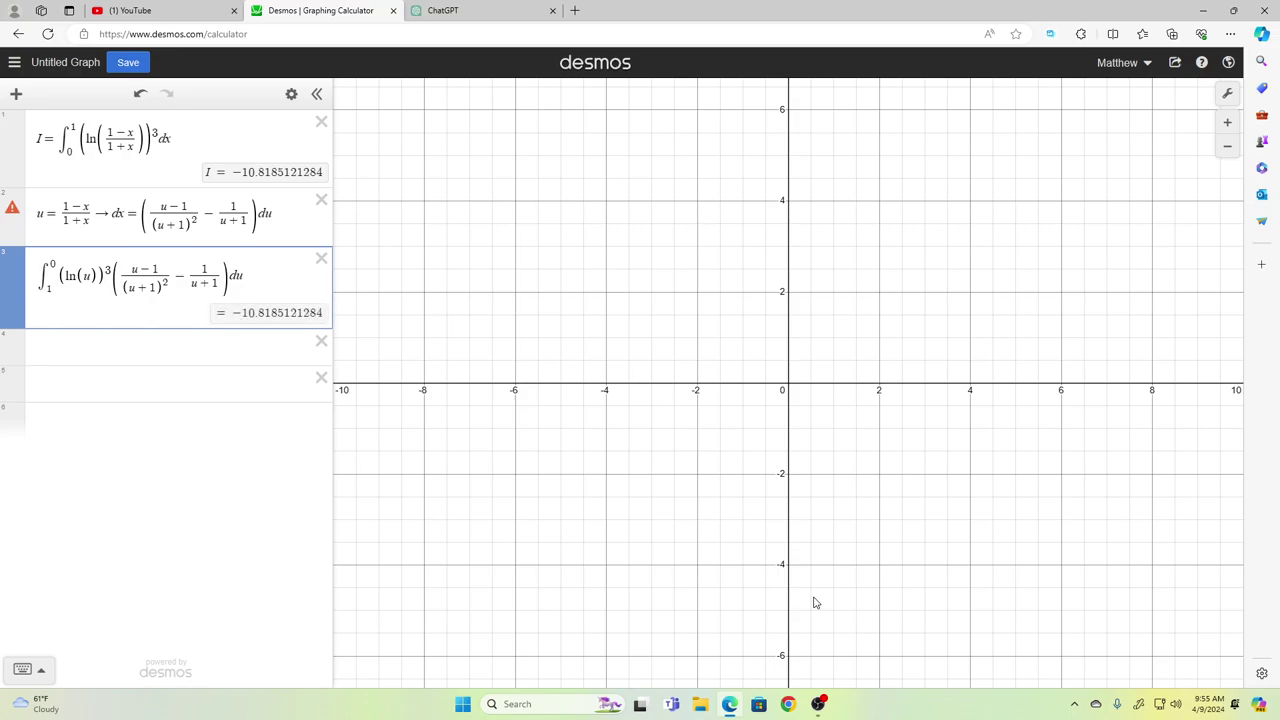
Step: Put a minus sign before the u-integral and swap its limits to run from 0 to 1
{"action": "type", "text": "-"}
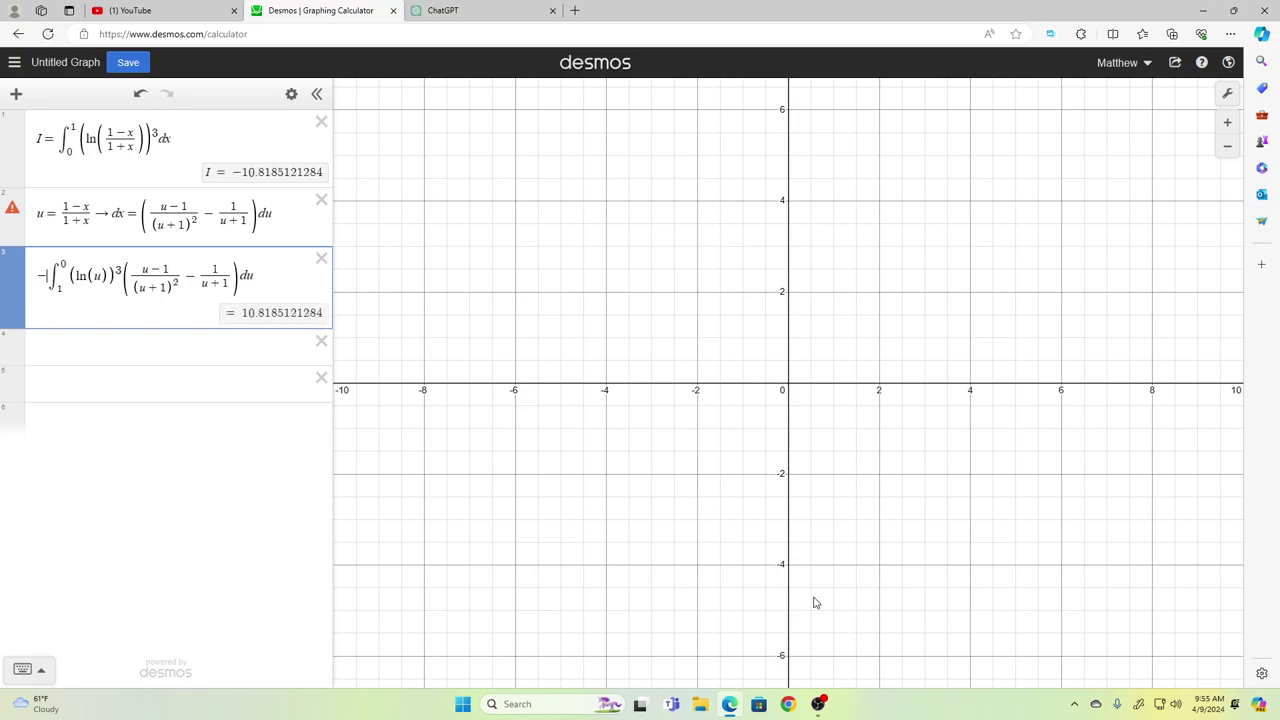
{"action": "key", "text": "BackSpace"}
{"action": "type", "text": "1"}
{"action": "key", "text": "Down"}
{"action": "key", "text": "BackSpace"}
{"action": "type", "text": "0"}
Step: Prefix the negated u-integral with "I="
{"action": "key", "text": "Return"}
{"action": "key", "text": "BackSpace"}
{"action": "key", "text": "Home"}
{"action": "type", "text": "I="}
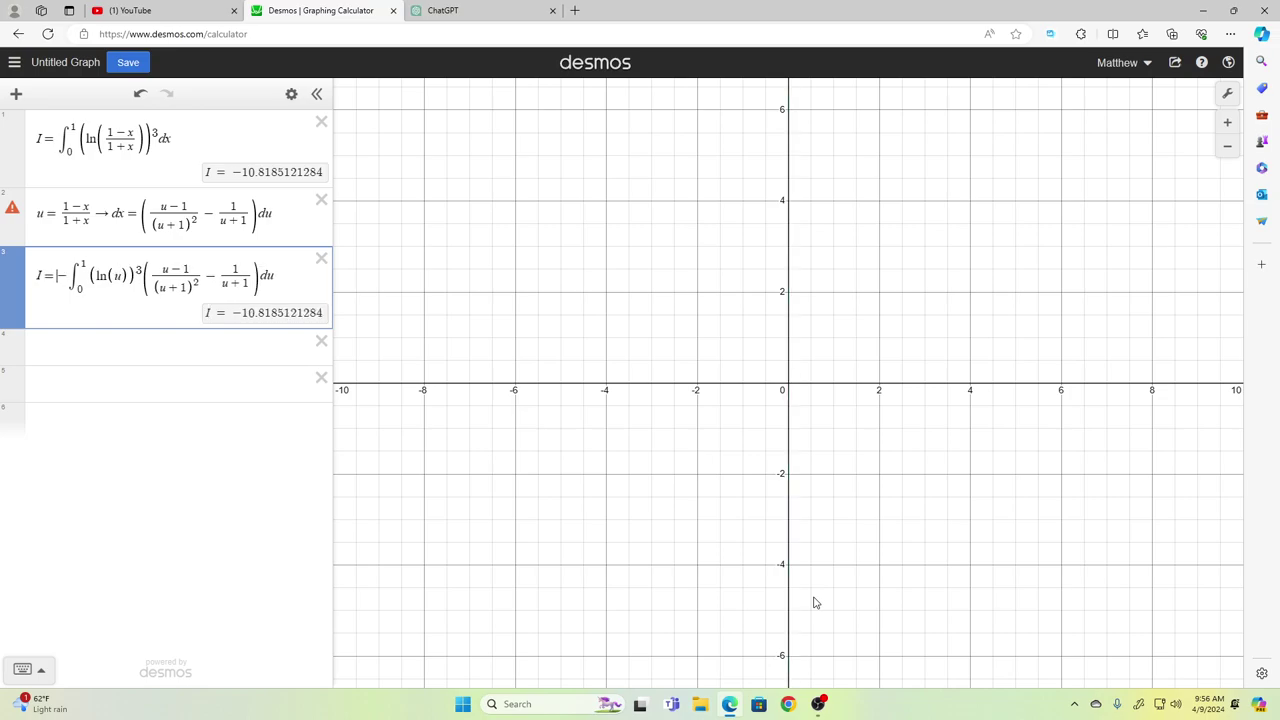
Step: Start a new row with "I=" followed by an integral from 0 to 1
{"action": "key", "text": "Return"}
{"action": "type", "text": "I="}
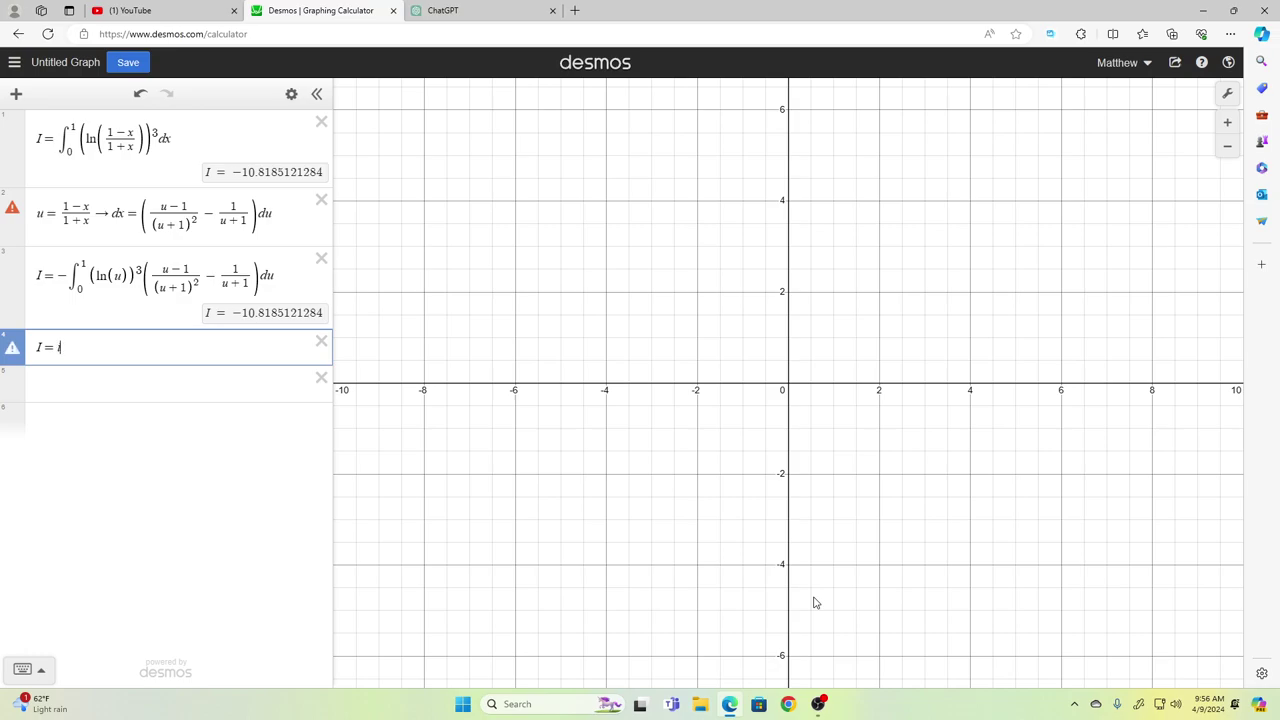
{"action": "type", "text": "int0"}
{"action": "key", "text": "Up"}
{"action": "type", "text": "1"}
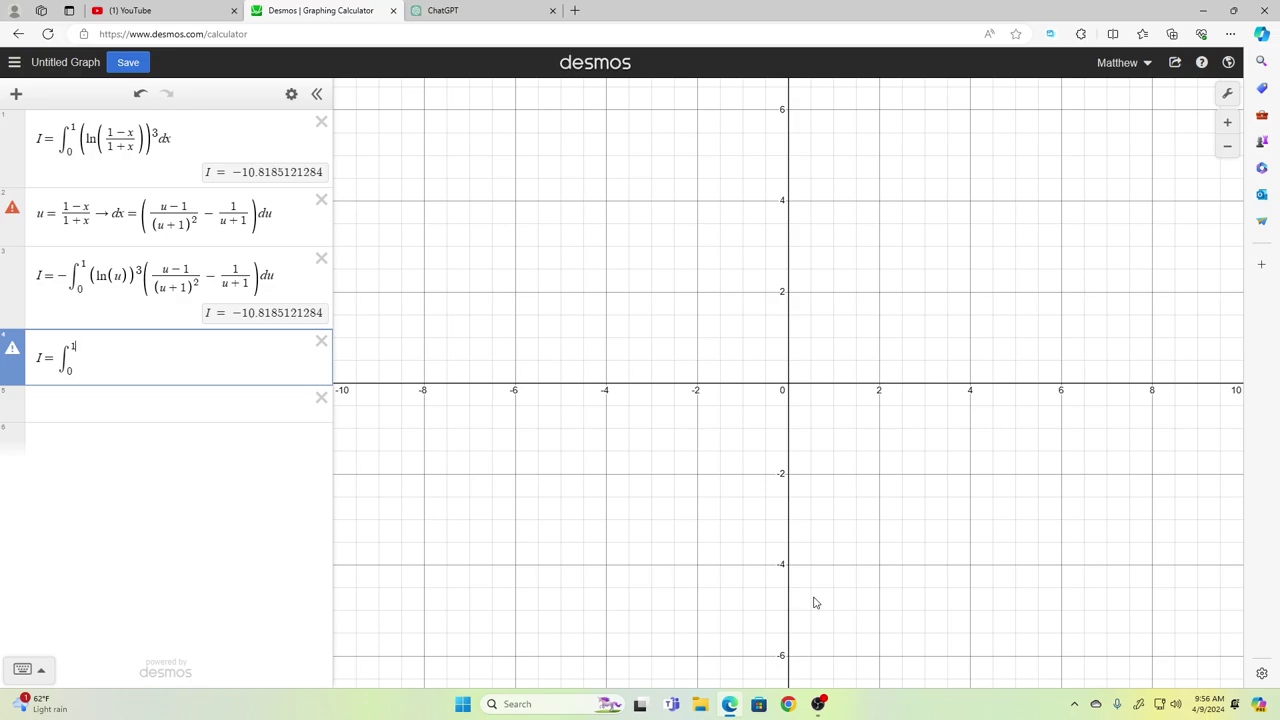
Step: Enter u(ln u)^3 as the numerator of the new integral's integrand
{"action": "key", "text": "Right"}
{"action": "type", "text": "lnu"}
{"action": "key", "text": "Left"}
{"action": "key", "text": "Left"}
{"action": "type", "text": "("}
{"action": "key", "text": "Right"}
{"action": "key", "text": "Right"}
{"action": "type", "text": ")^3"}
{"action": "key", "text": "Left"}
{"action": "key", "text": "Left"}
{"action": "key", "text": "Left"}
{"action": "key", "text": "Left"}
{"action": "key", "text": "Left"}
{"action": "type", "text": "u)^3/("}
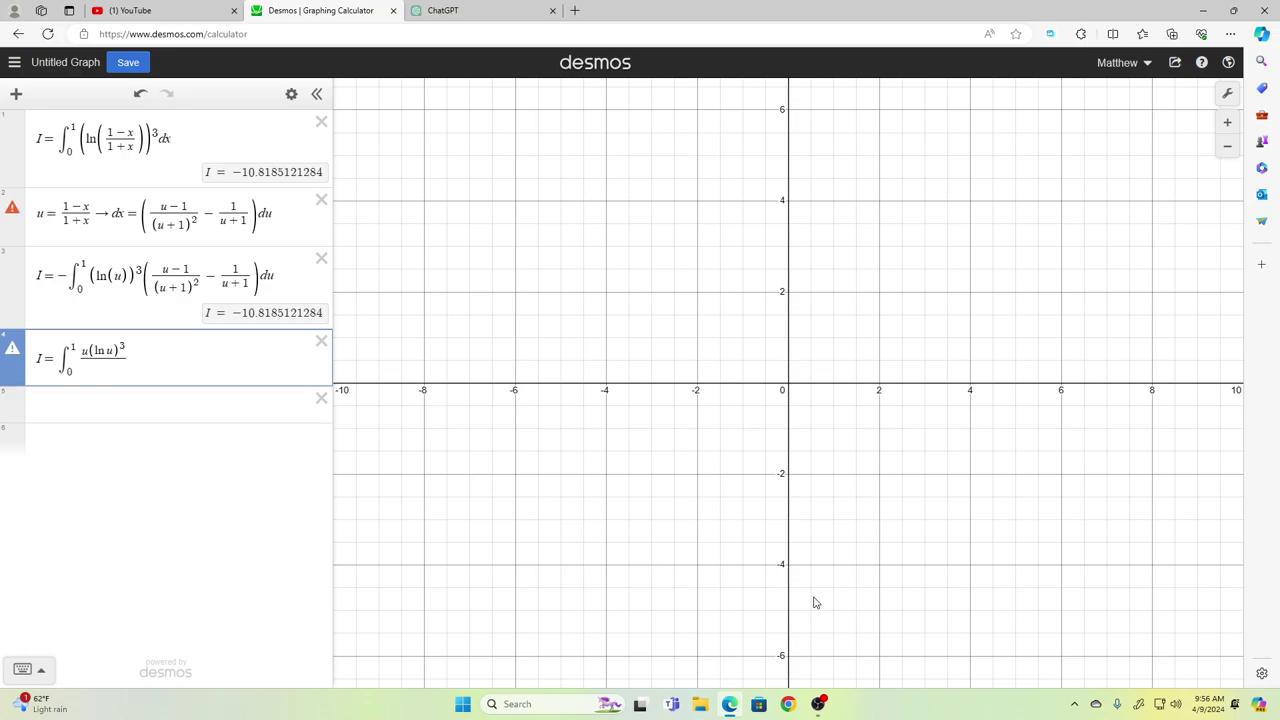
Step: Complete the new integral with the denominator (u+1)^2 and du, and put a minus sign before it
{"action": "type", "text": "u+1)"}
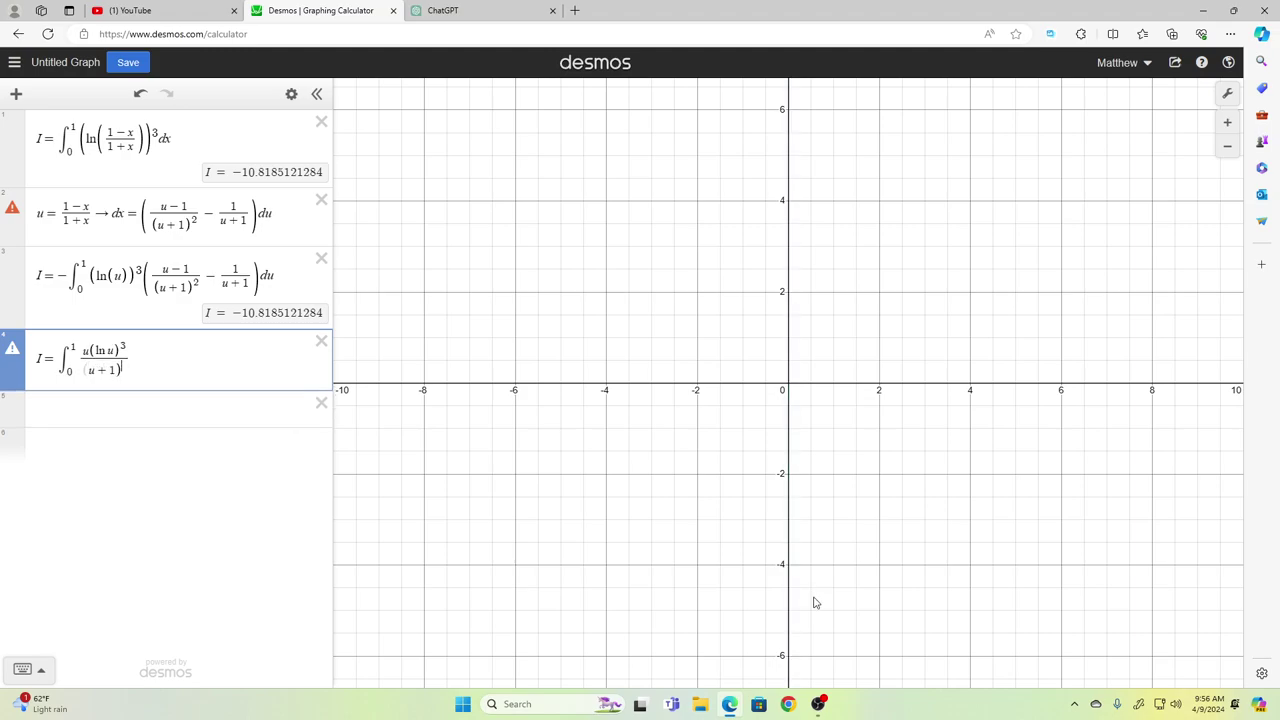
{"action": "type", "text": "^3"}
{"action": "key", "text": "Right"}
{"action": "key", "text": "Right"}
{"action": "type", "text": "du"}
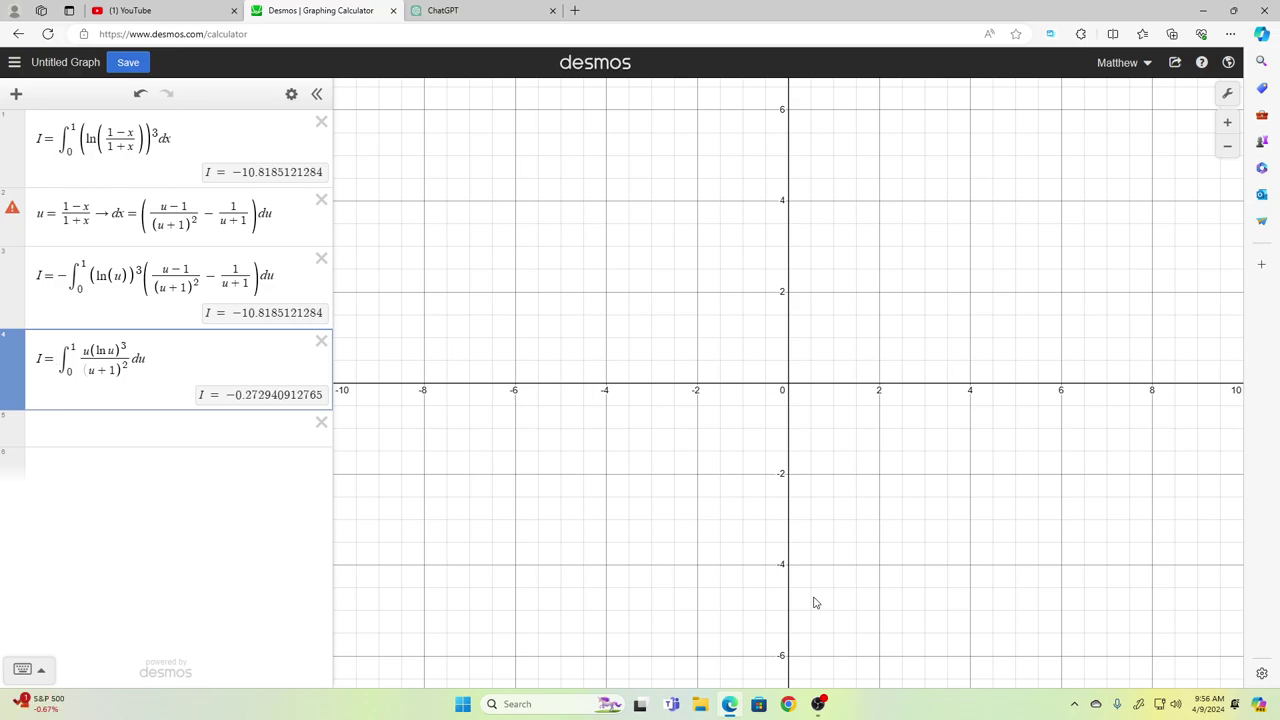
{"action": "type", "text": "-"}
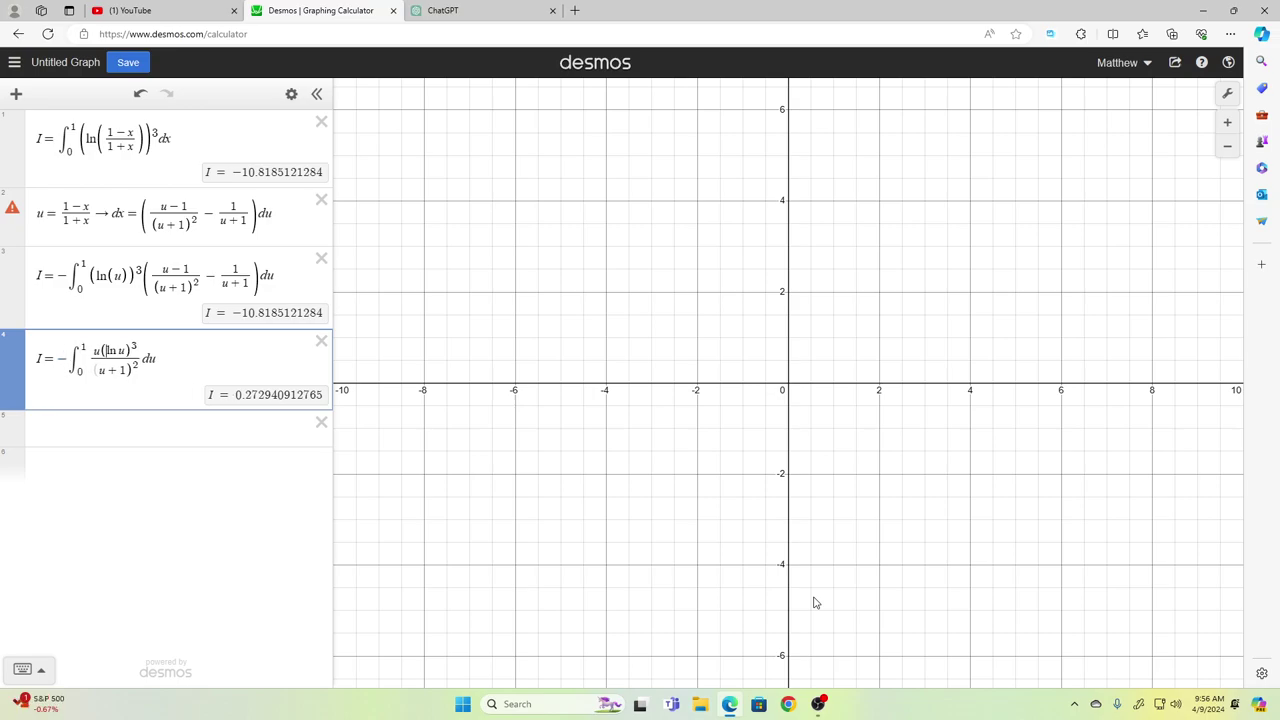
Step: Add a second integral from 0 to 1 of (ln u)^3/(u+1)^2 du to the expanded expression for I
{"action": "type", "text": "+"}
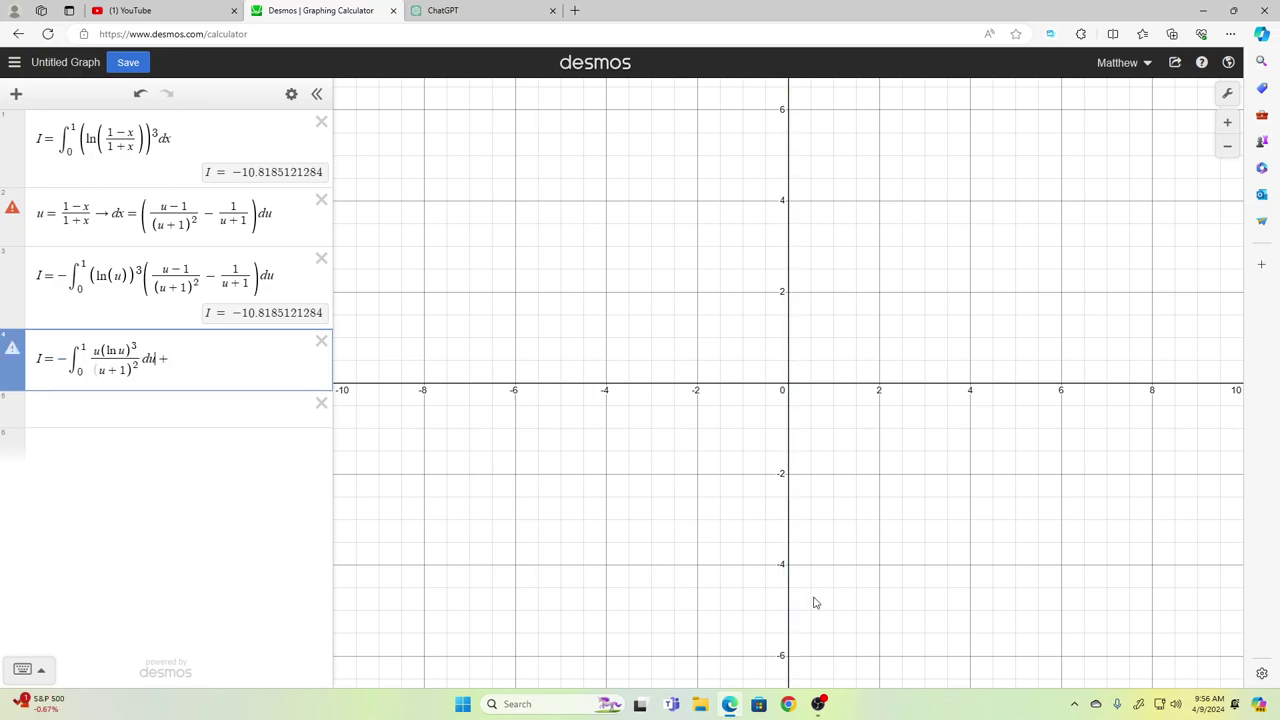
{"action": "key", "text": "Left"}
{"action": "key", "text": "shift+Left"}
{"action": "key", "text": "shift+Left"}
{"action": "key", "text": "Right"}
{"action": "type", "text": "∫_0^1 u(ln u)^3/(u+1)^2 du"}
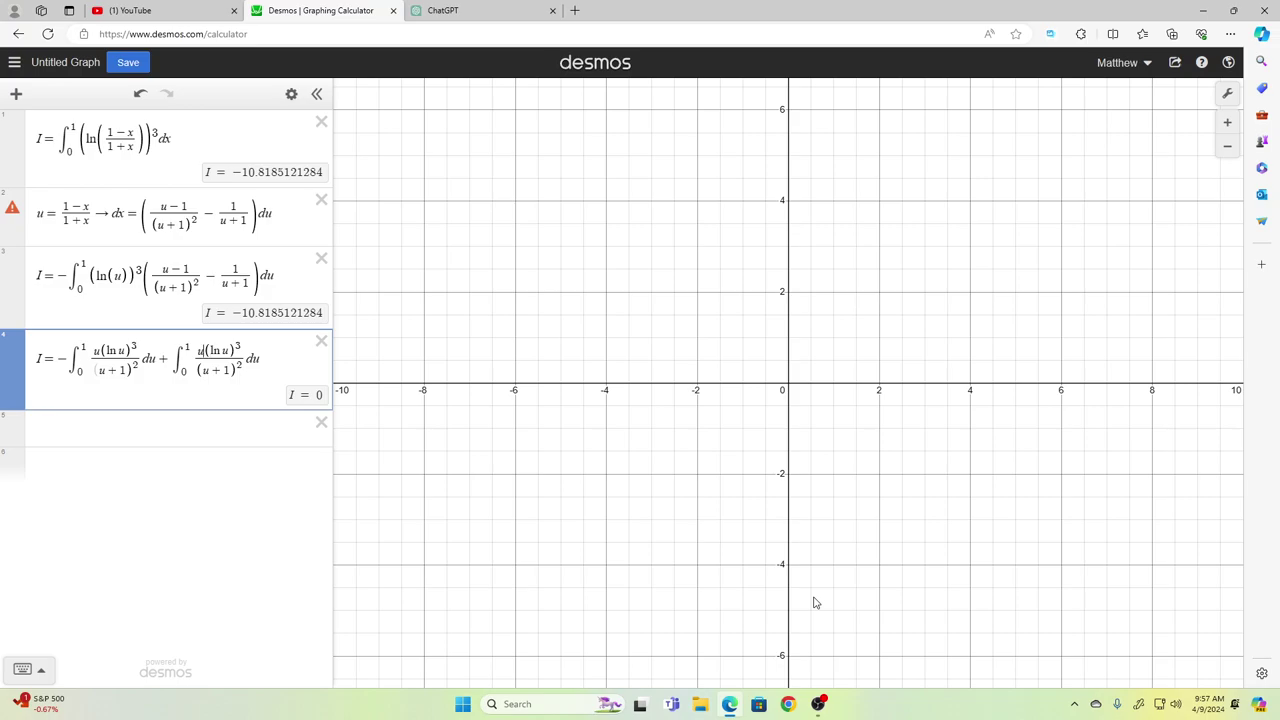
{"action": "key", "text": "BackSpace"}
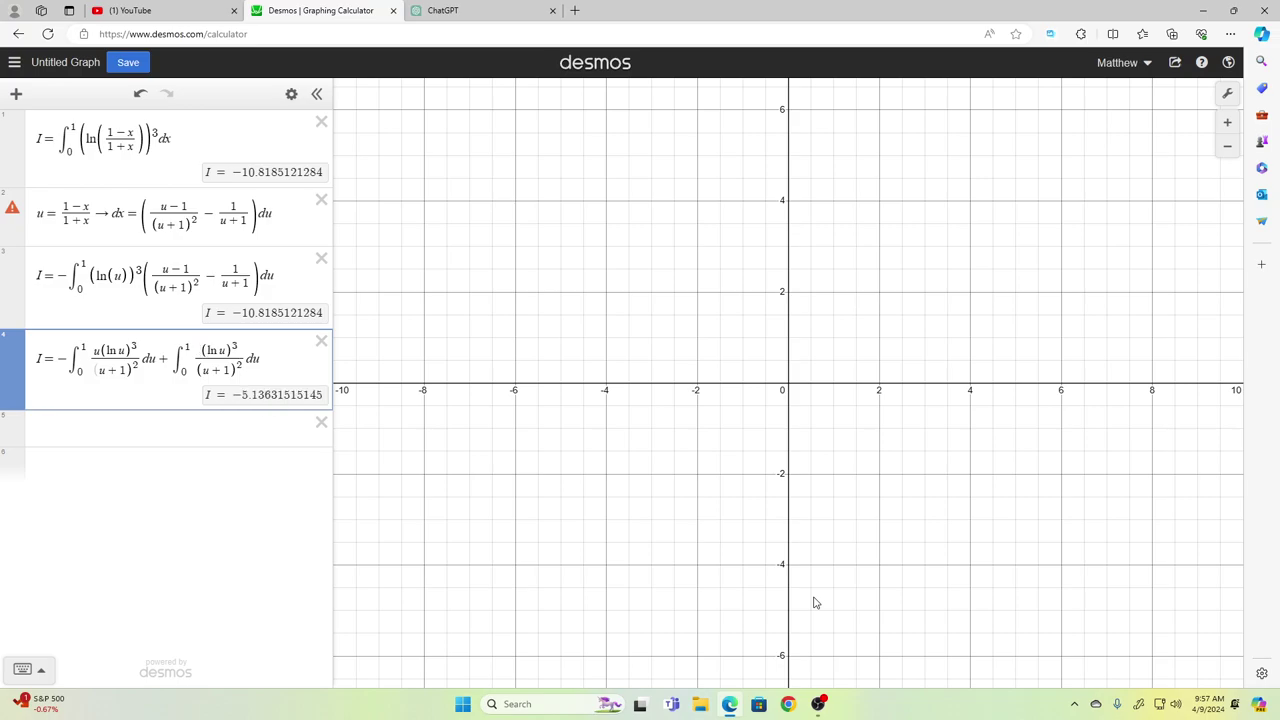
Step: Add a third integral from 0 to 1 of (ln u)^3/(u+1) du, and widen the expression list to fit the row
{"action": "key", "text": "End"}
{"action": "type", "text": "+"}
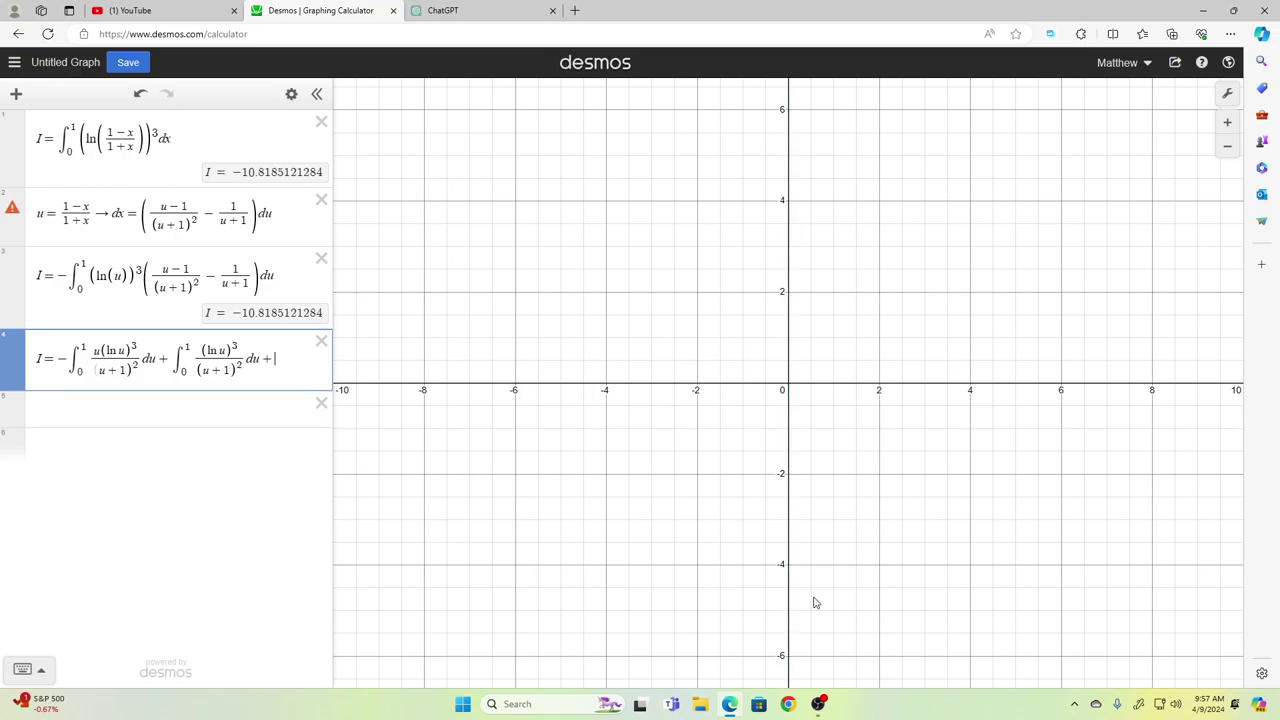
{"action": "type", "text": "∫_0^1 u(ln u)^3/(u+1)^2 du"}
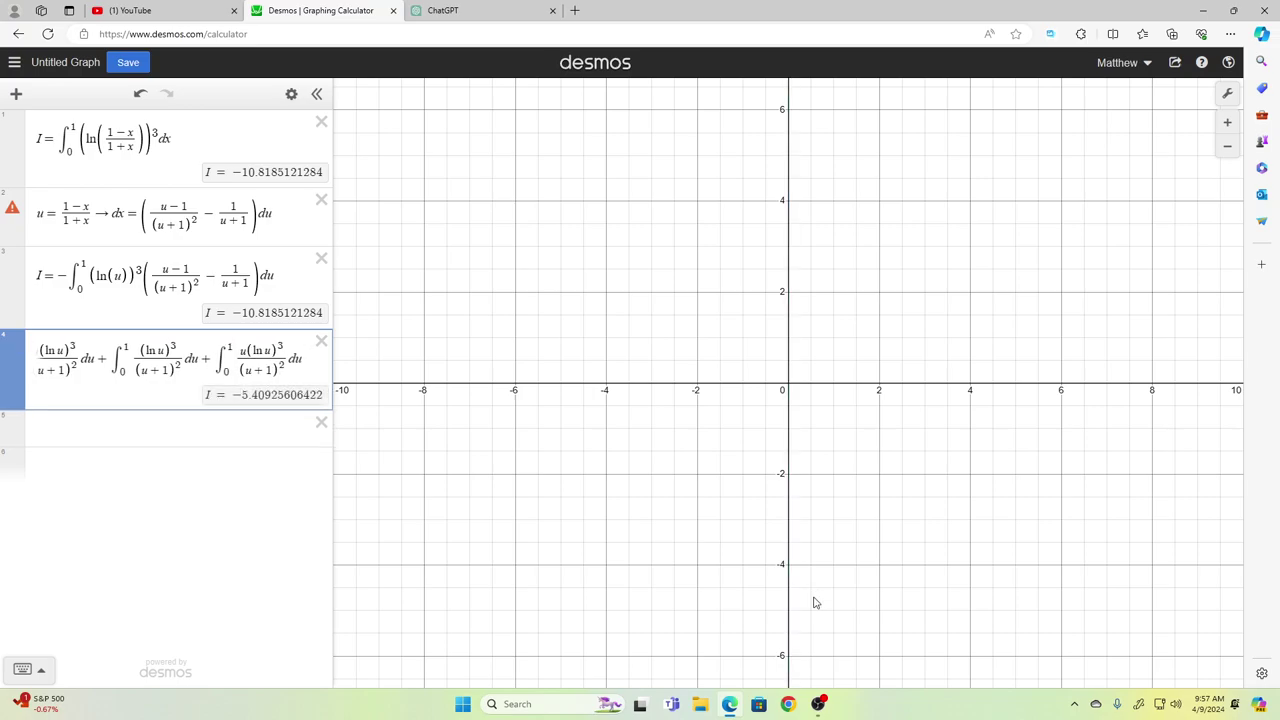
{"action": "key", "text": "Left"}
{"action": "key", "text": "Left"}
{"action": "key", "text": "Left"}
{"action": "key", "text": "Left"}
{"action": "key", "text": "Left"}
{"action": "key", "text": "BackSpace"}
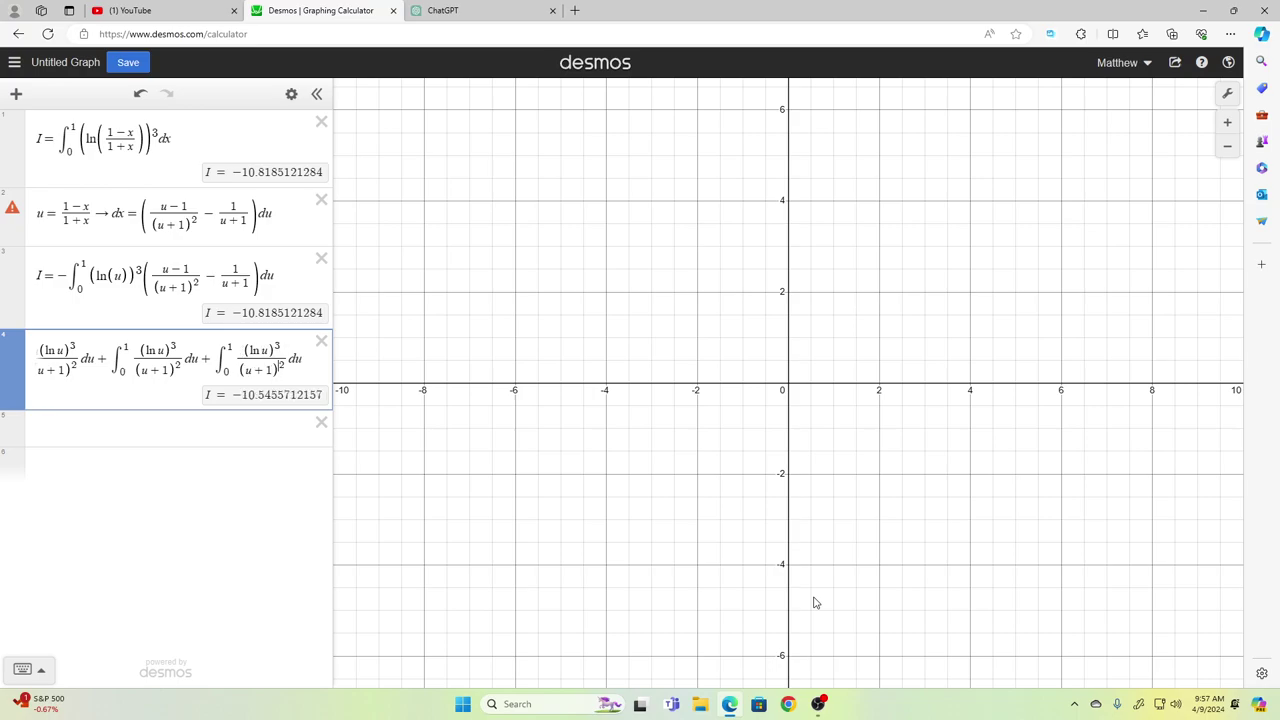
{"action": "key", "text": "ctrl+z"}
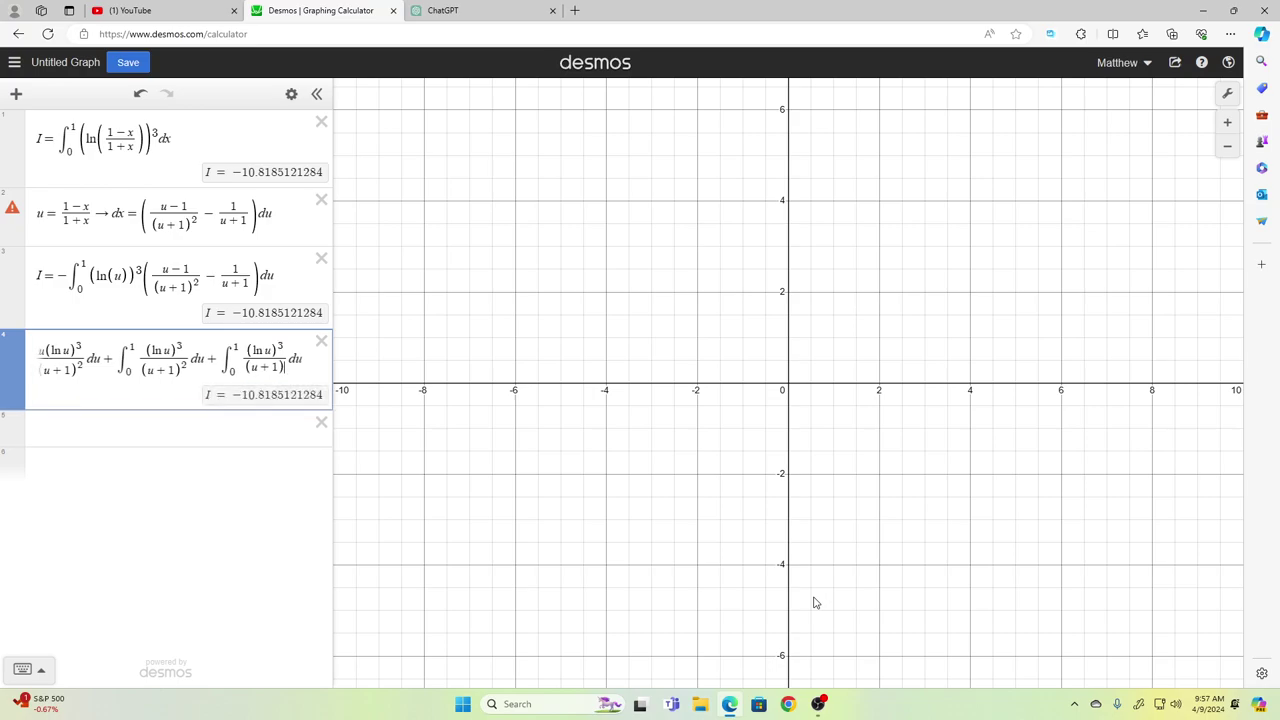
{"action": "left_click_drag", "start_coordinate": [334, 247], "coordinate": [626, 258]}
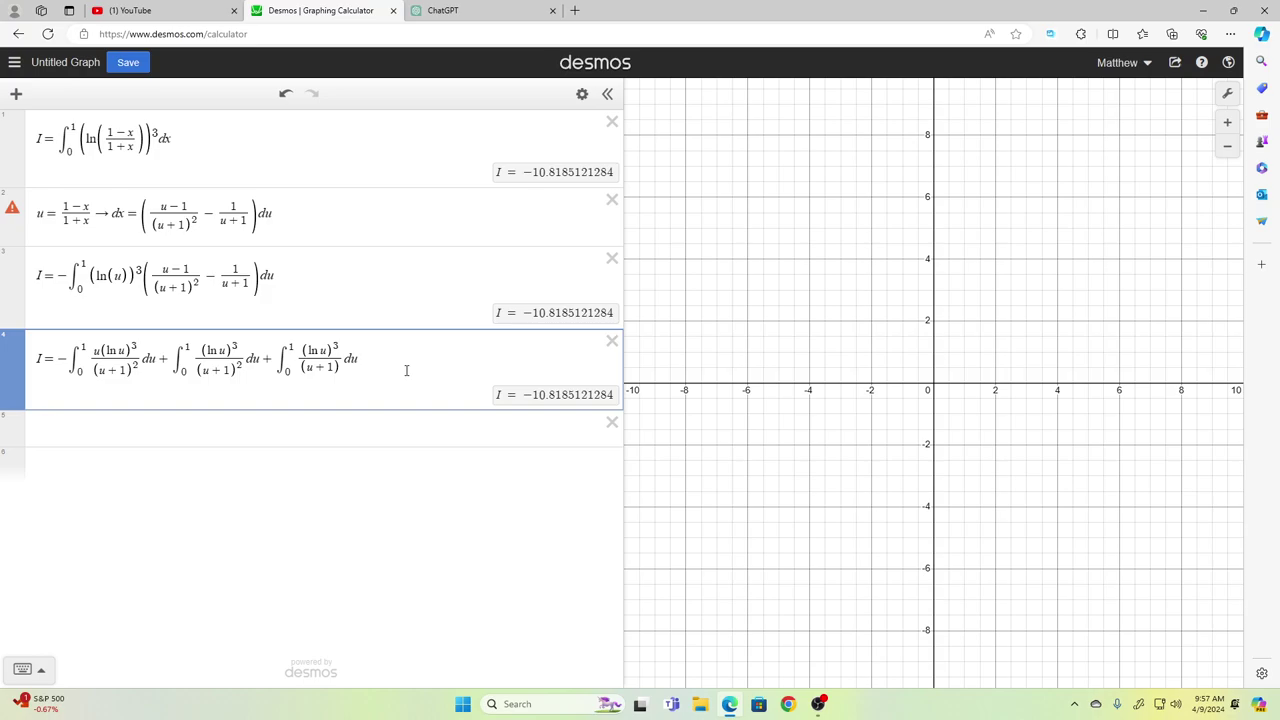
{"action": "key", "text": "Down"}
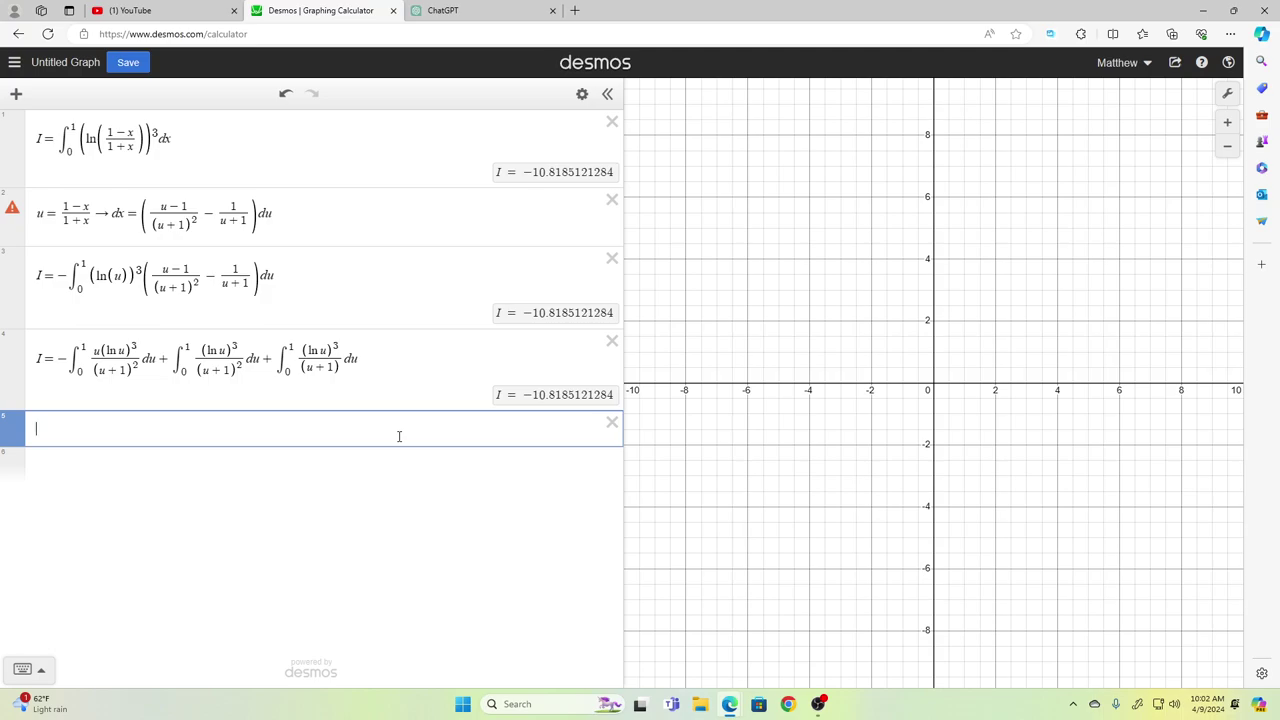
{"action": "type", "text": "sum"}
{"action": "type", "text": "0"}
{"action": "key", "text": "Right"}
{"action": "type", "text": "infinity"}
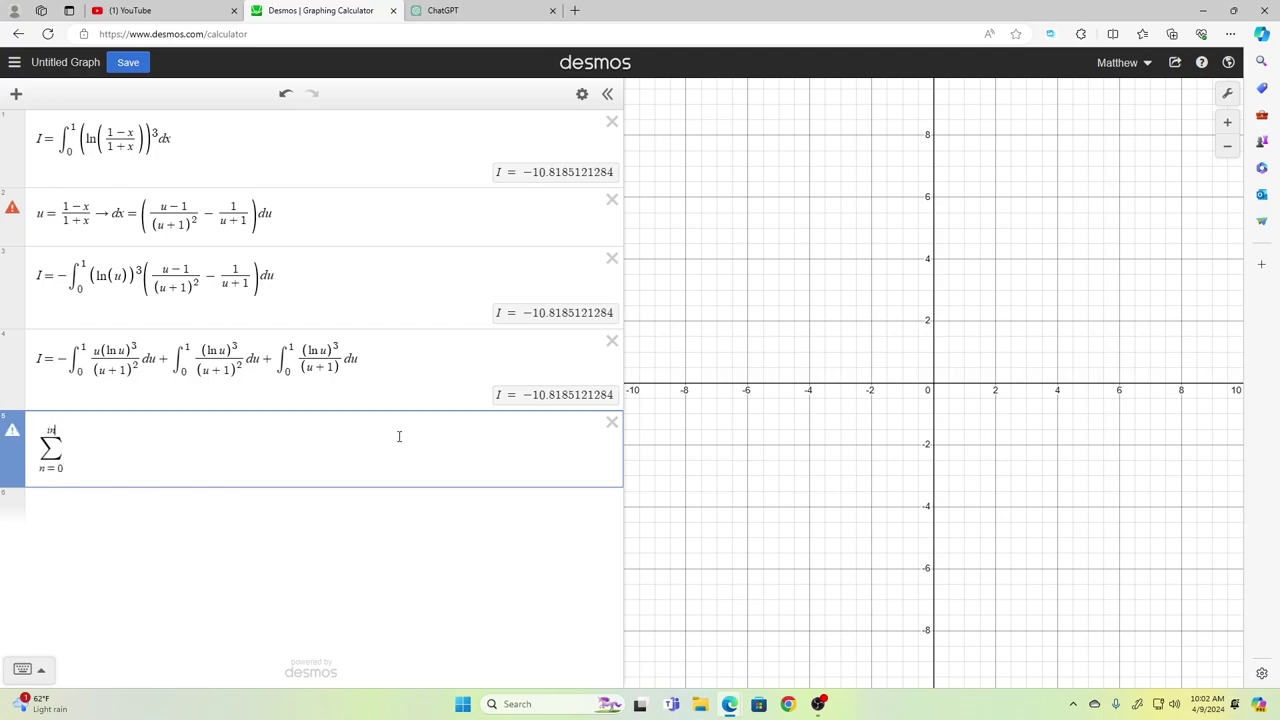
{"action": "key", "text": "Right"}
{"action": "type", "text": "1/(u+1"}
{"action": "key", "text": "Right"}
{"action": "type", "text": "="}
{"action": "key", "text": "Left"}
{"action": "key", "text": "Left"}
{"action": "key", "text": "Up"}
{"action": "key", "text": "shift+Right"}
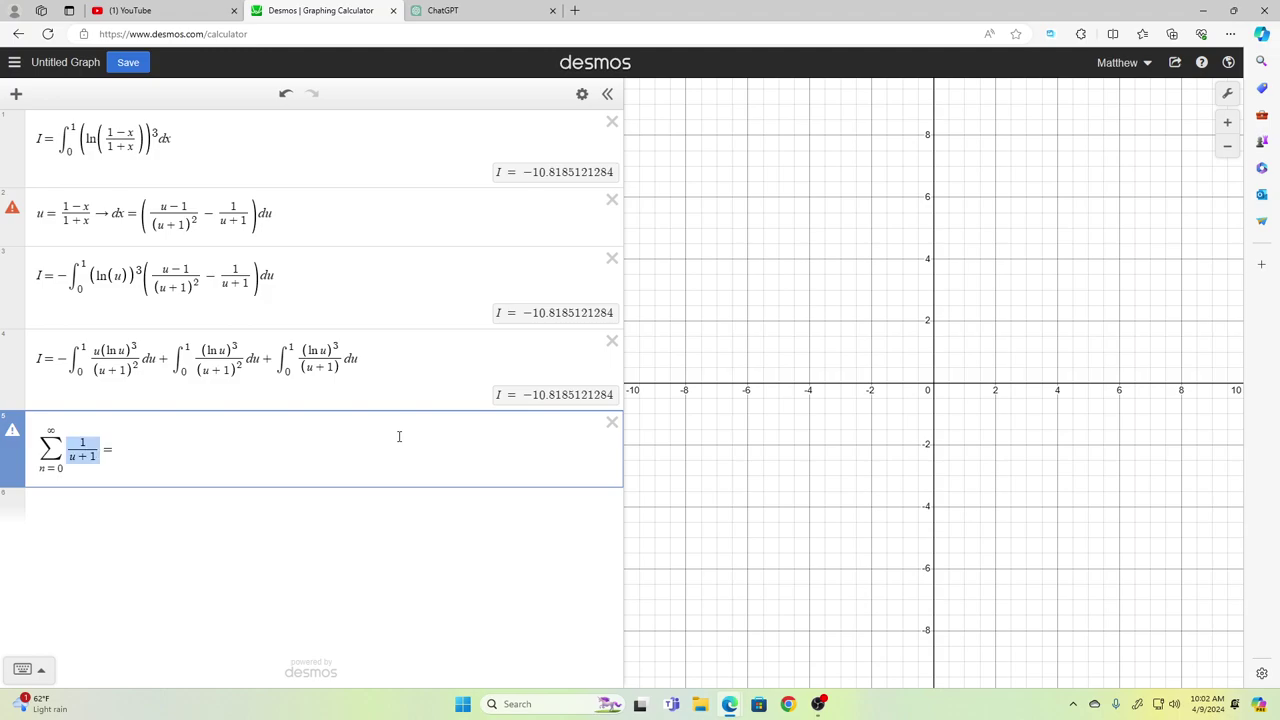
{"action": "key", "text": "BackSpace"}
{"action": "key", "text": "BackSpace"}
{"action": "key", "text": "BackSpace"}
{"action": "key", "text": "BackSpace"}
{"action": "key", "text": "BackSpace"}
{"action": "key", "text": "BackSpace"}
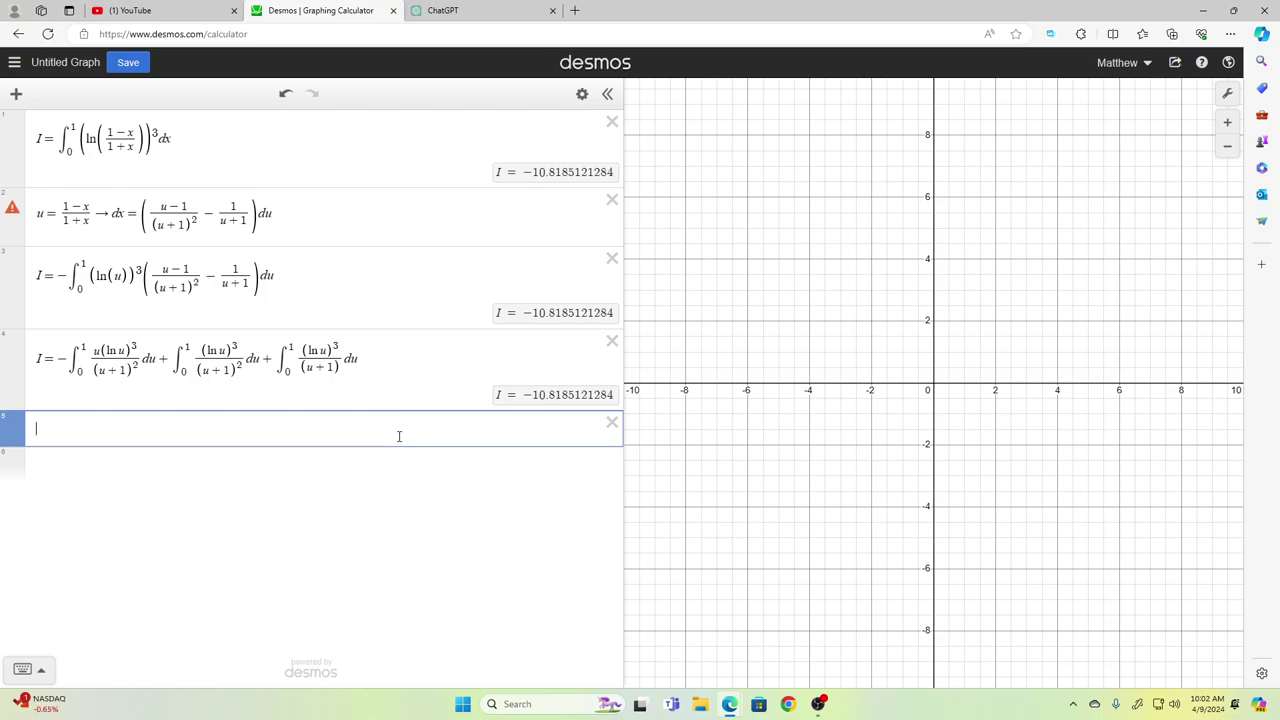
Step: Begin a new expression setting 1/(u+1) equal to a sum from n=0 to infinity
{"action": "type", "text": "1/u+1"}
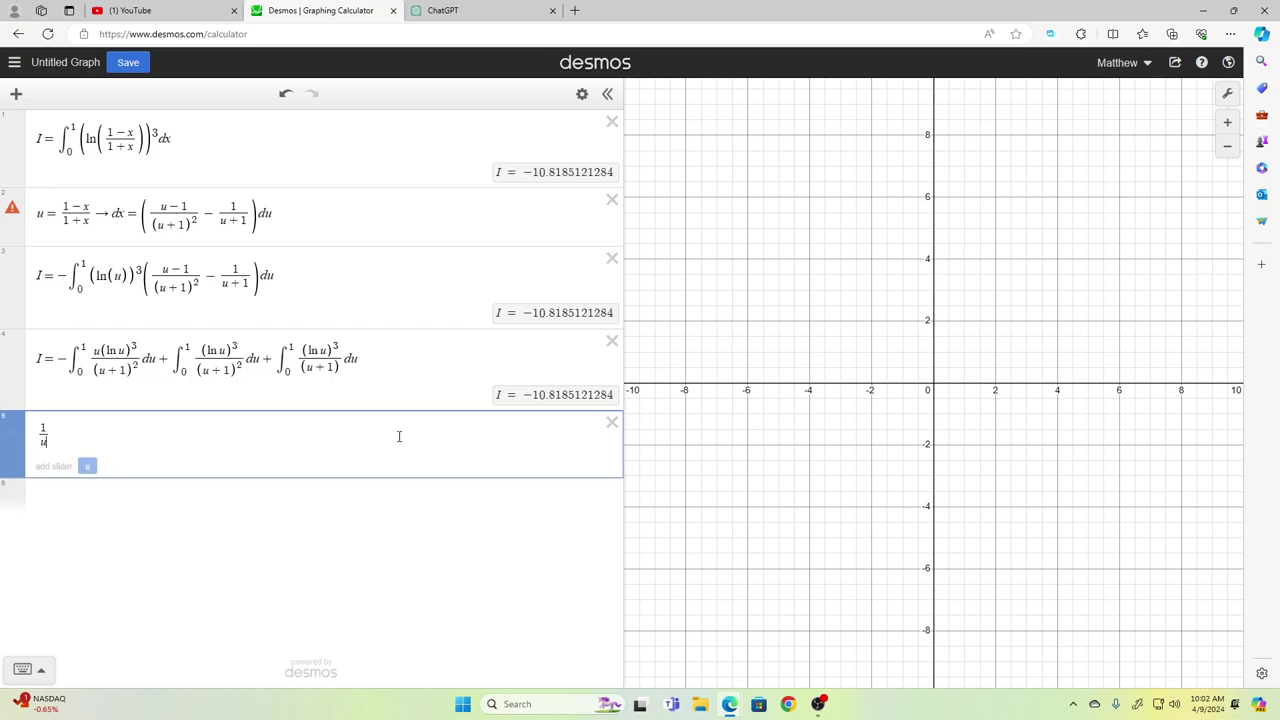
{"action": "key", "text": "Right"}
{"action": "type", "text": "="}
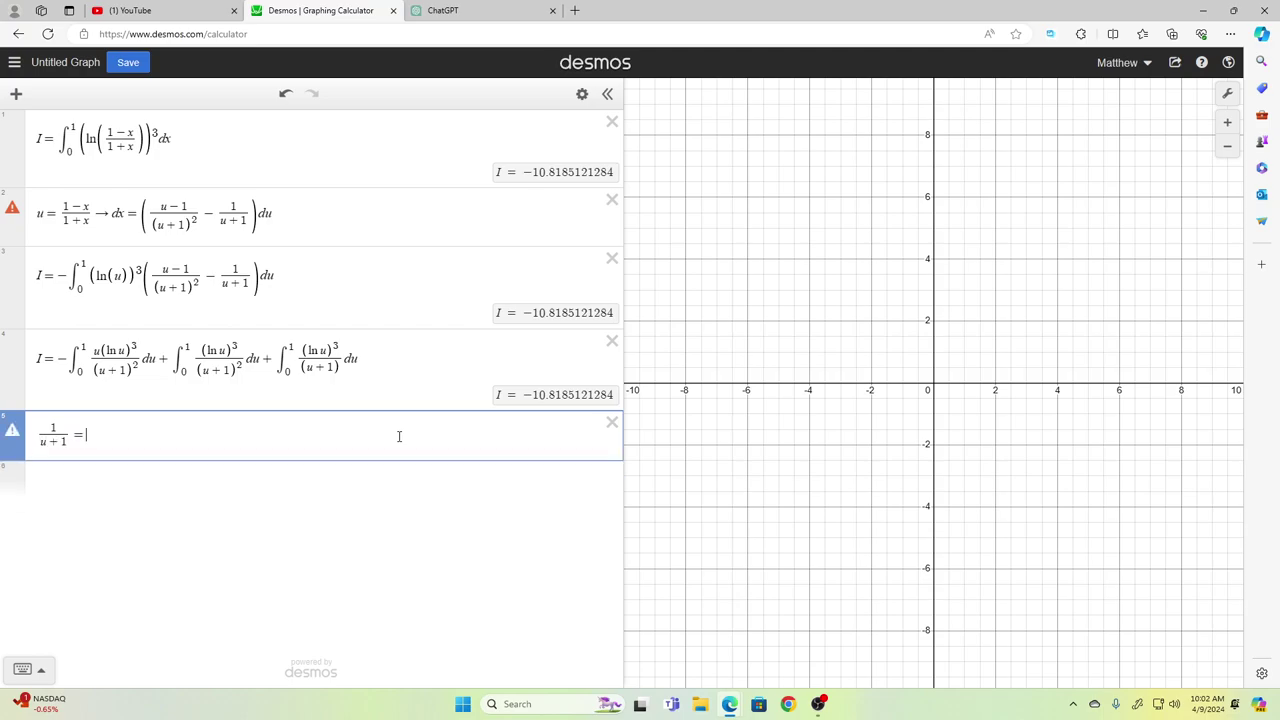
{"action": "type", "text": "sum0"}
{"action": "key", "text": "Up"}
{"action": "type", "text": "infinity"}
{"action": "key", "text": "Right"}
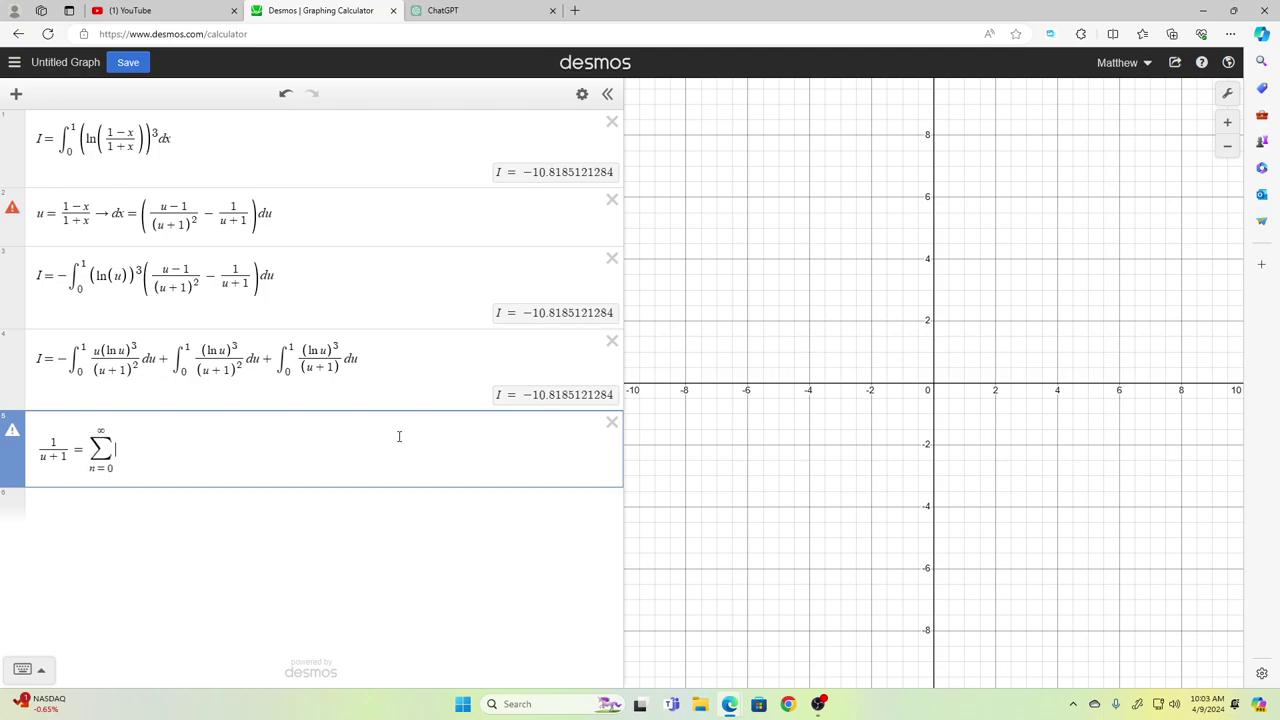
Step: Enter (-1)^n x^n as the summand of the series for 1/(u+1) and add an empty expression below it
{"action": "type", "text": "()"}
{"action": "type", "text": "-1"}
{"action": "type", "text": "^n"}
{"action": "key", "text": "Right"}
{"action": "type", "text": "x^n"}
{"action": "key", "text": "Return"}
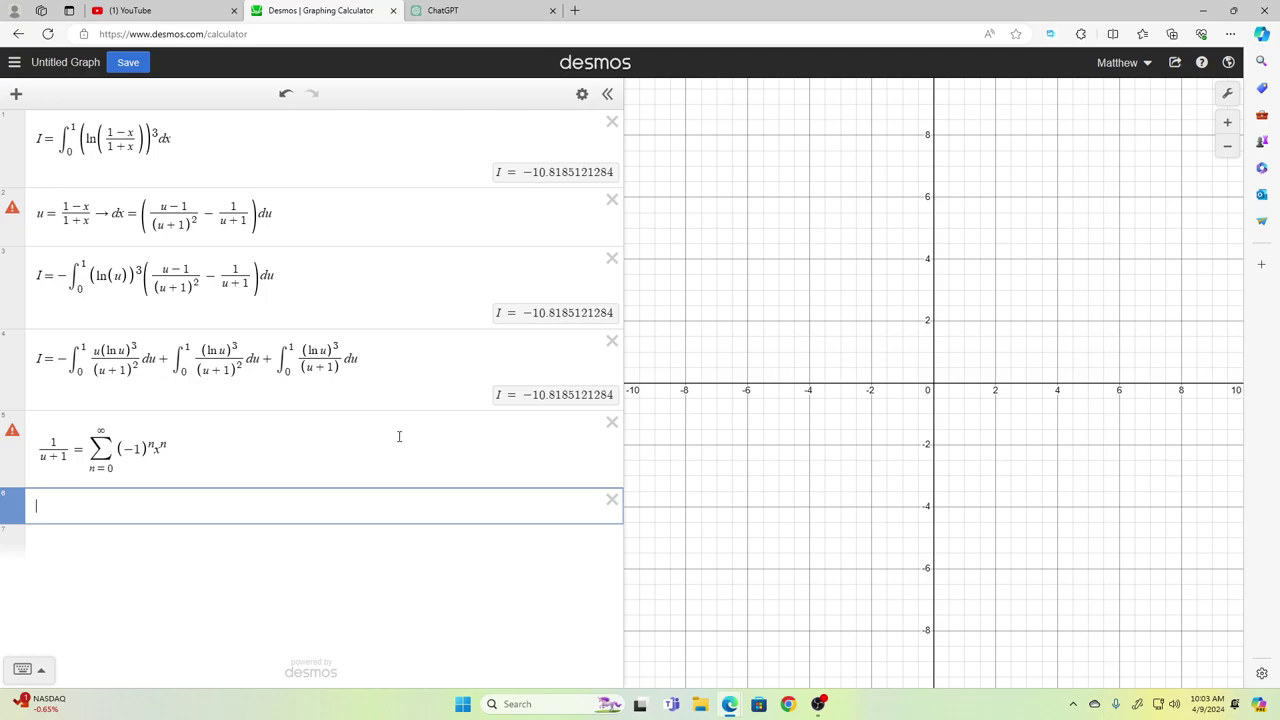
Step: Begin a second series setting 1/(u+1)^2 equal to a sum from n=0 to infinity
{"action": "type", "text": "1/(u"}
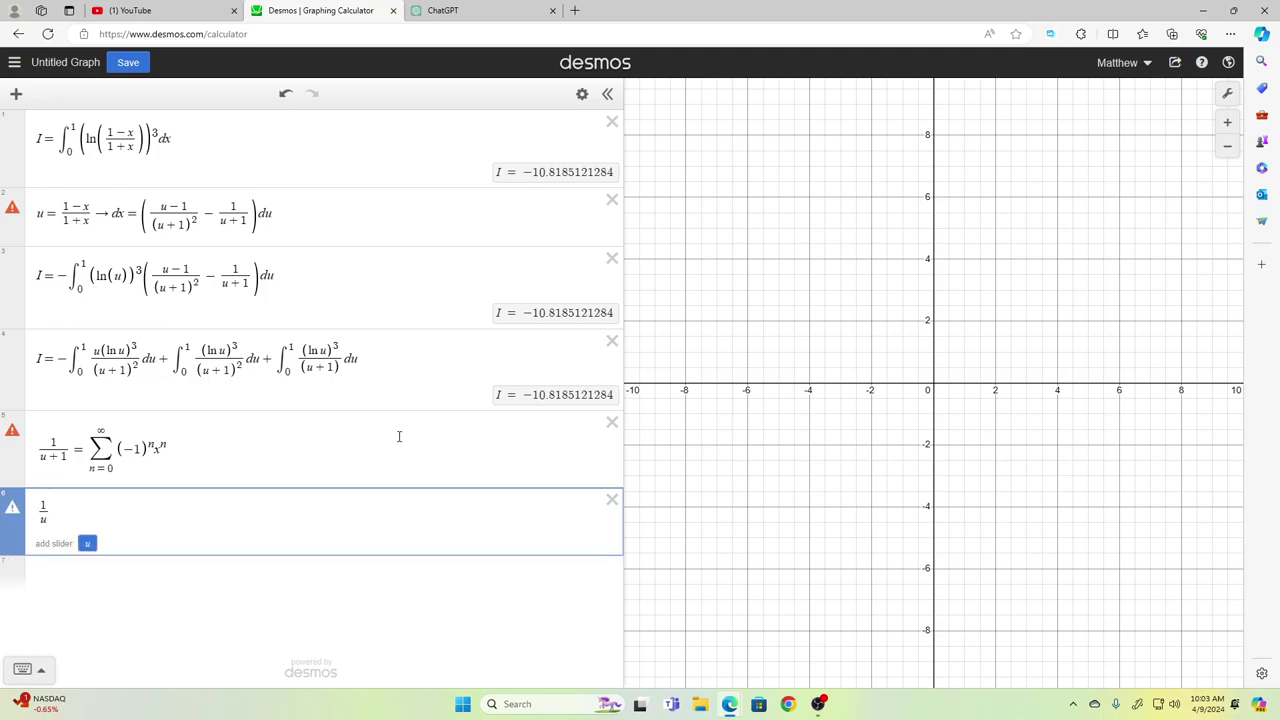
{"action": "type", "text": "+1)"}
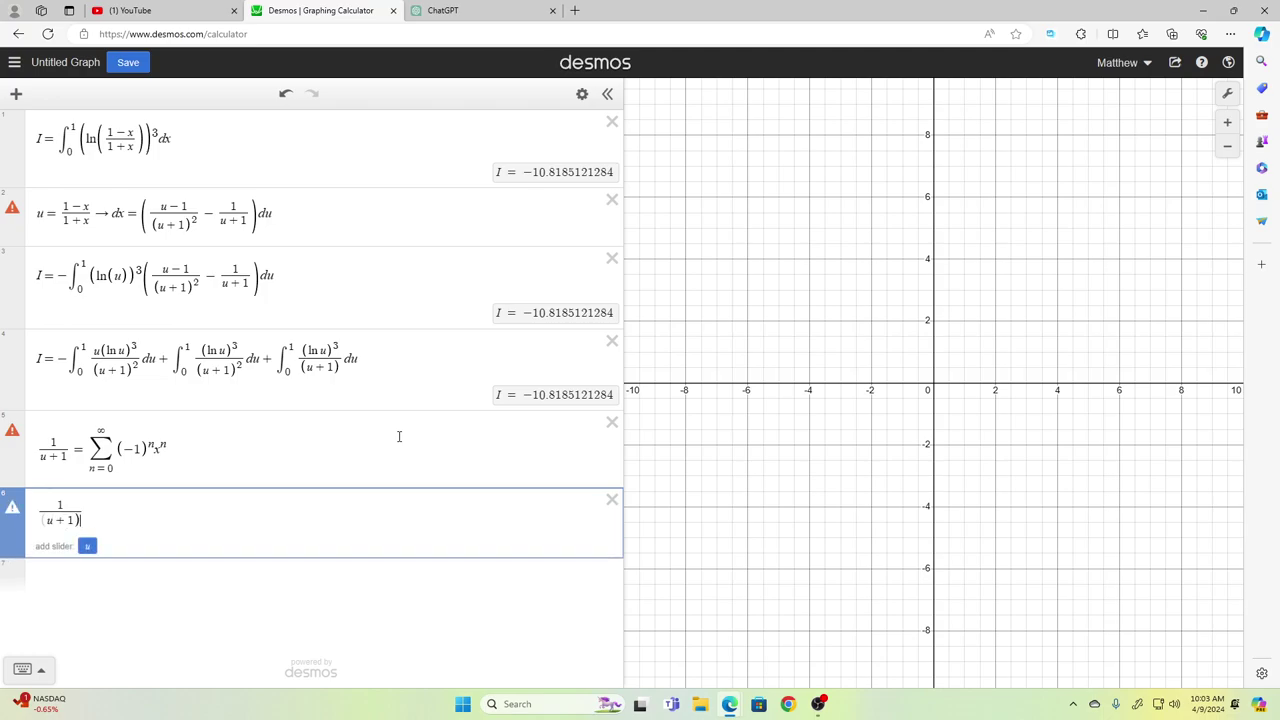
{"action": "type", "text": "^2"}
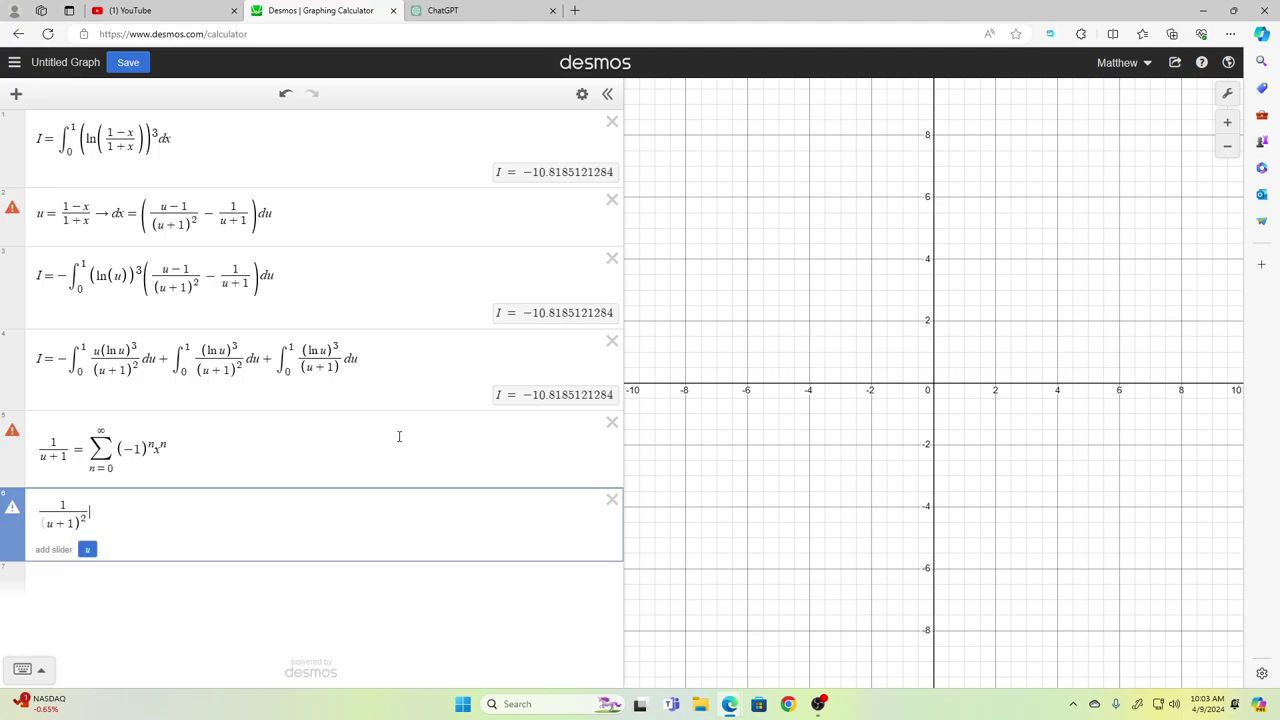
{"action": "key", "text": "Right"}
{"action": "type", "text": "=sum"}
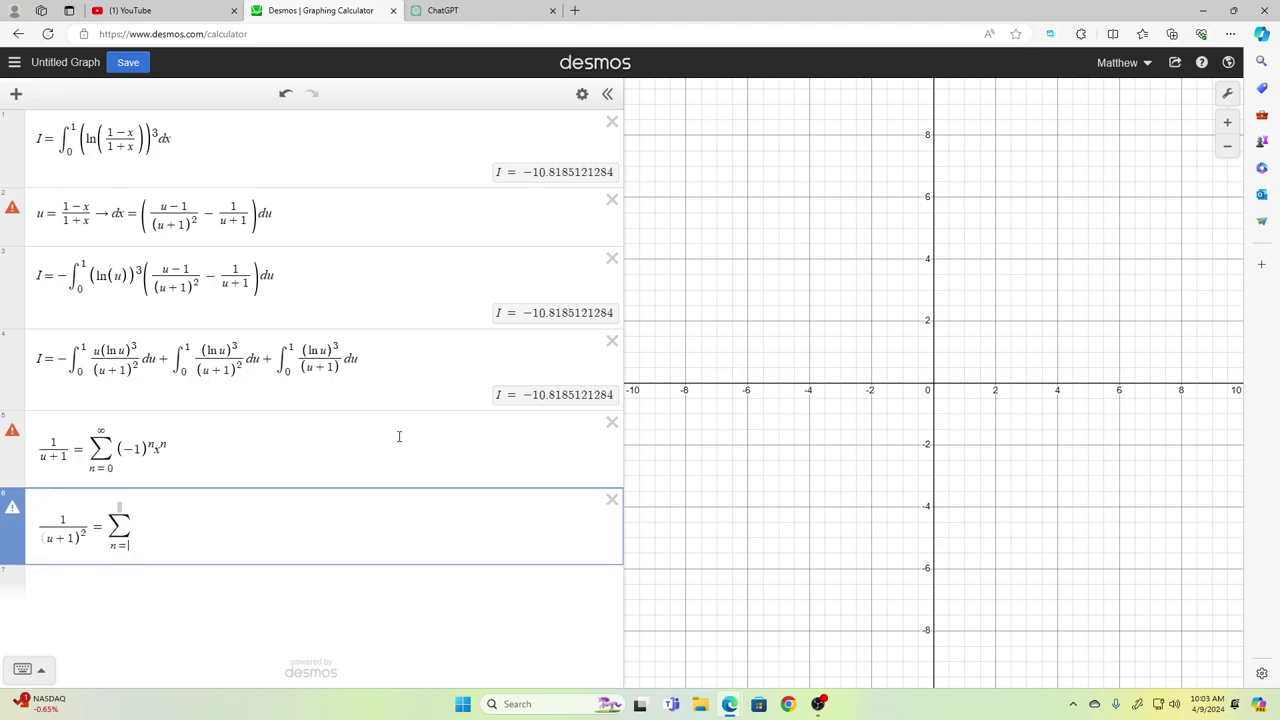
{"action": "type", "text": "0"}
{"action": "key", "text": "Right"}
{"action": "type", "text": "infinit"}
{"action": "key", "text": "BackSpace"}
{"action": "key", "text": "BackSpace"}
{"action": "key", "text": "BackSpace"}
{"action": "key", "text": "BackSpace"}
{"action": "type", "text": "inity"}
Step: Enter (-1)^n x^n (1+n) as the summand of the series for 1/(u+1)^2
{"action": "type", "text": "(-1"}
{"action": "type", "text": "^n"}
{"action": "key", "text": "Right"}
{"action": "type", "text": "x^n"}
{"action": "key", "text": "Right"}
{"action": "type", "text": "(1+n"}
Step: Copy 1/(u+1) into a new expression below the two series and replace u with x to graph 1/(x+1)
{"action": "left_click", "coordinate": [398, 436]}
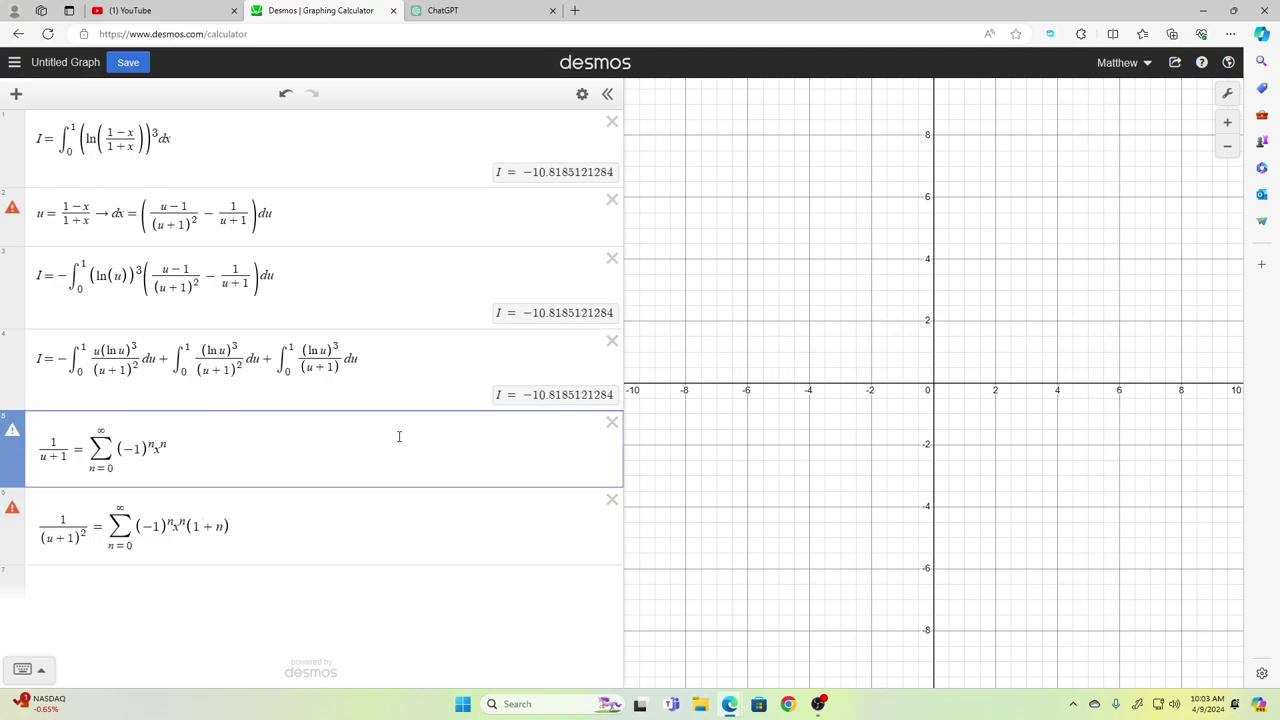
{"action": "key", "text": "Left"}
{"action": "key", "text": "Right"}
{"action": "key", "text": "Right"}
{"action": "key", "text": "Right"}
{"action": "key", "text": "shift+Left"}
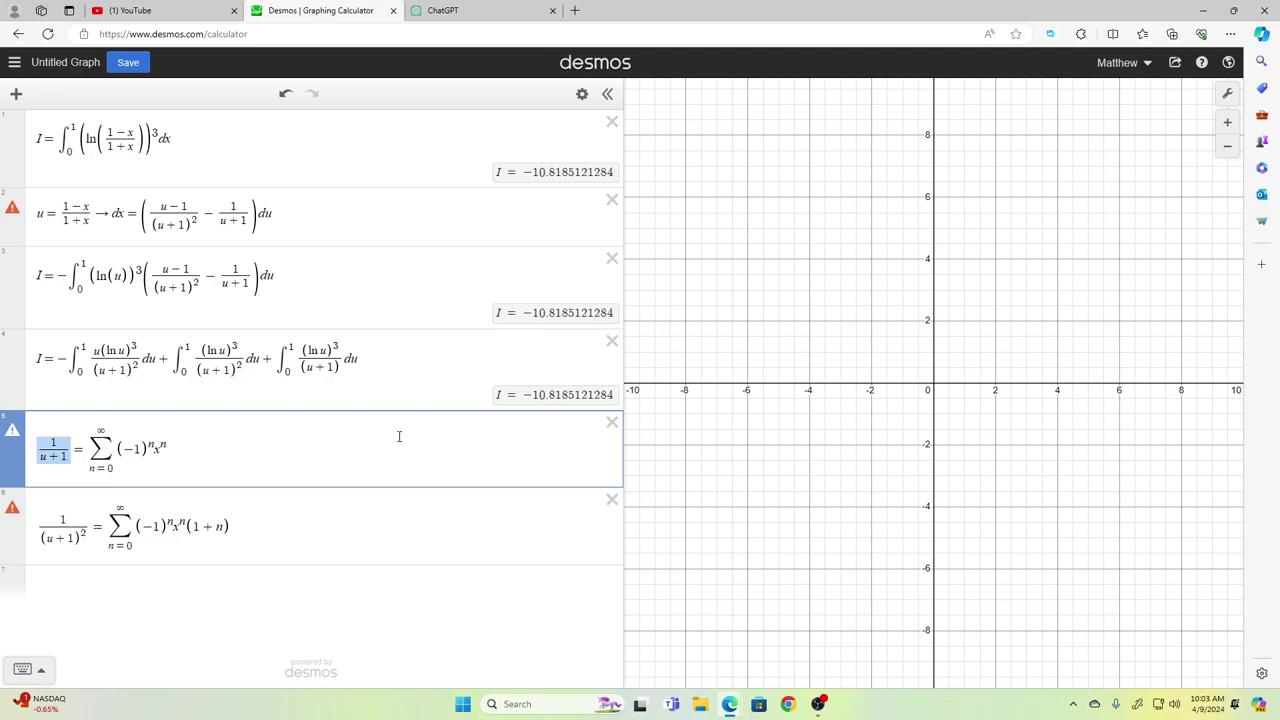
{"action": "key", "text": "ctrl+c"}
{"action": "key", "text": "Down"}
{"action": "key", "text": "Return"}
{"action": "key", "text": "ctrl+v"}
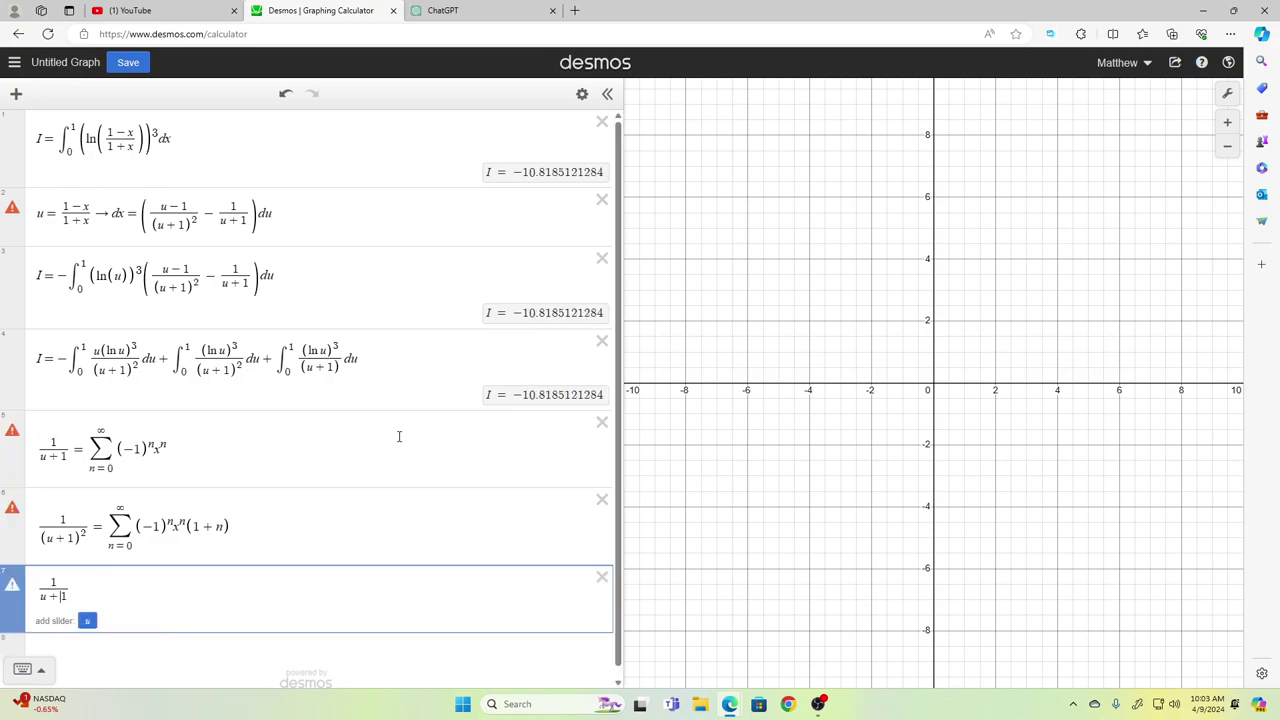
{"action": "key", "text": "BackSpace"}
{"action": "type", "text": "x"}
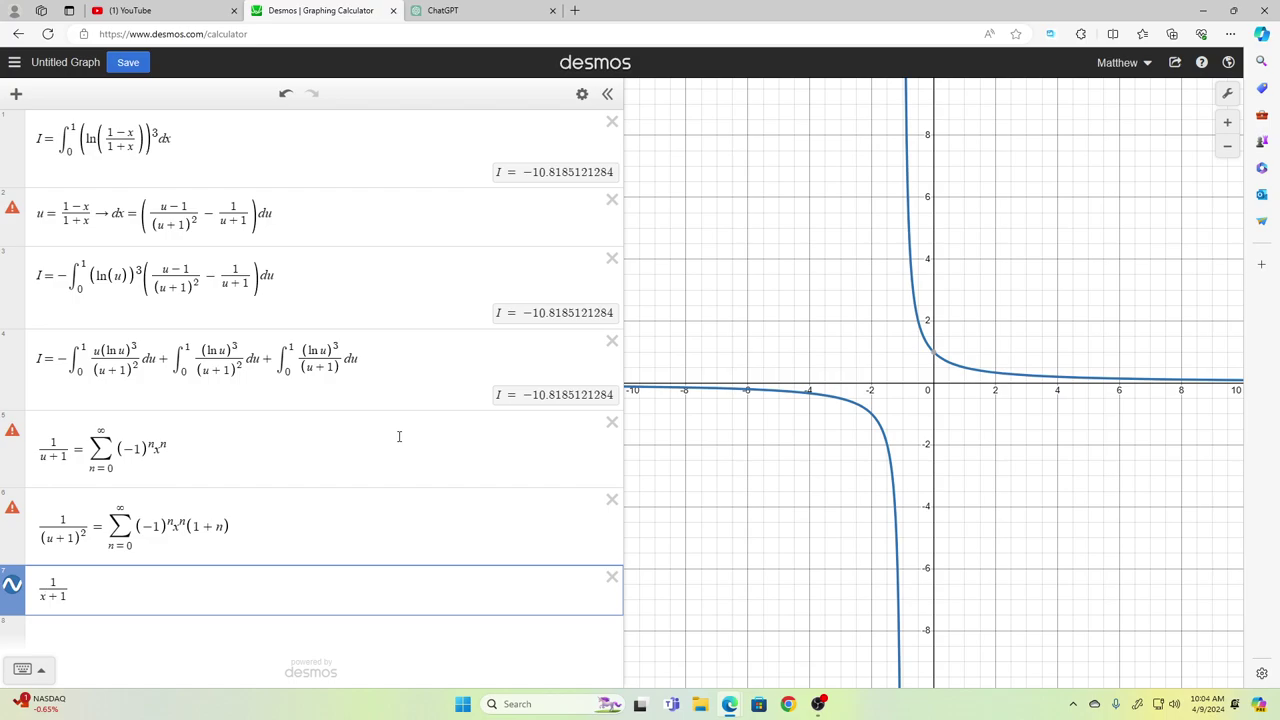
Step: Add an empty expression below the graphed one and replace x with u in the series for 1/(u+1)
{"action": "key", "text": "Up"}
{"action": "key", "text": "Down"}
{"action": "key", "text": "Return"}
{"action": "key", "text": "Up"}
{"action": "key", "text": "Up"}
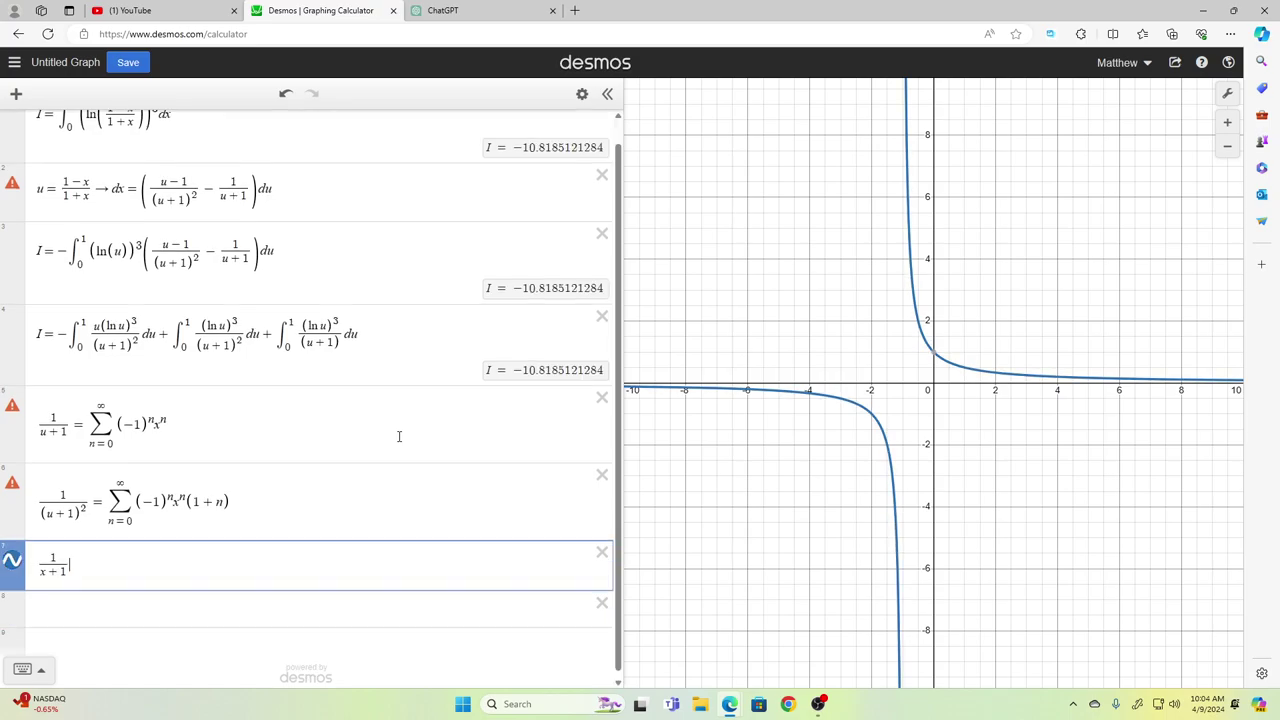
{"action": "key", "text": "Up"}
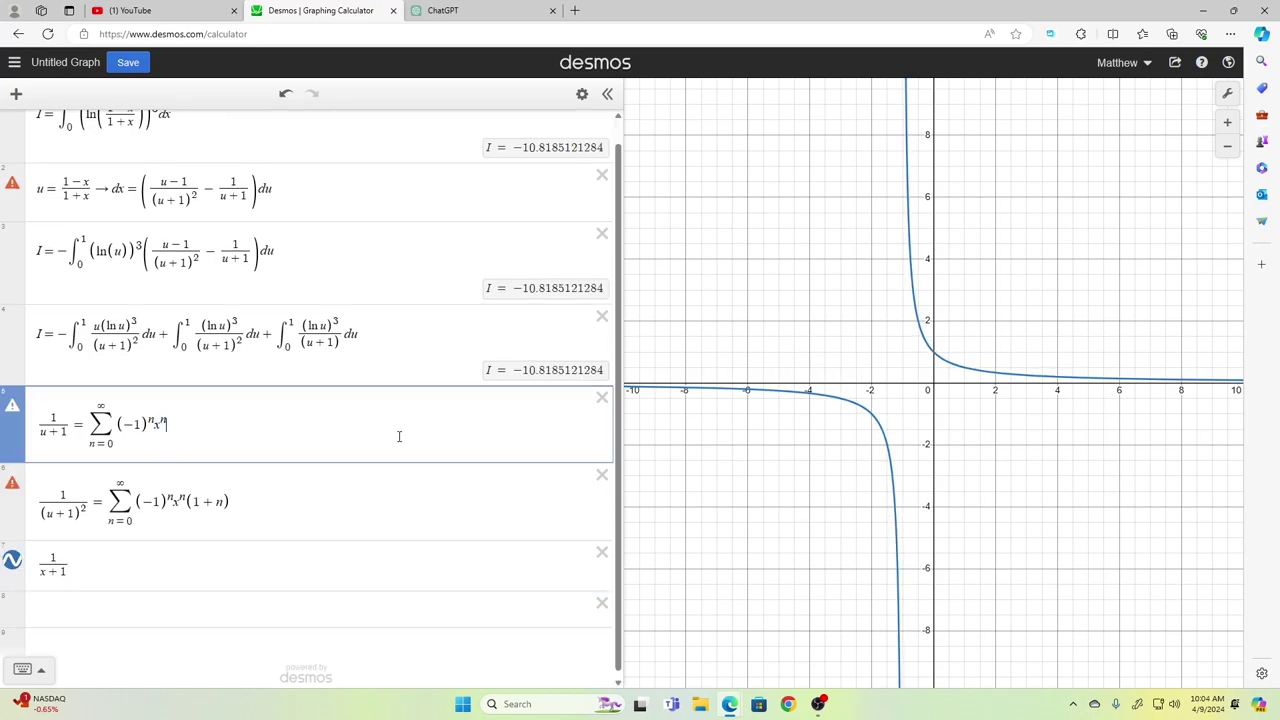
{"action": "key", "text": "Left"}
{"action": "key", "text": "Left"}
{"action": "key", "text": "Left"}
{"action": "key", "text": "BackSpace"}
{"action": "type", "text": "u"}
Step: Replace x with u in the summand of the series for 1/(u+1)^2
{"action": "key", "text": "Down"}
{"action": "key", "text": "Left"}
{"action": "key", "text": "Left"}
{"action": "key", "text": "Left"}
{"action": "key", "text": "Left"}
{"action": "key", "text": "Left"}
{"action": "key", "text": "Left"}
{"action": "key", "text": "Left"}
{"action": "key", "text": "Left"}
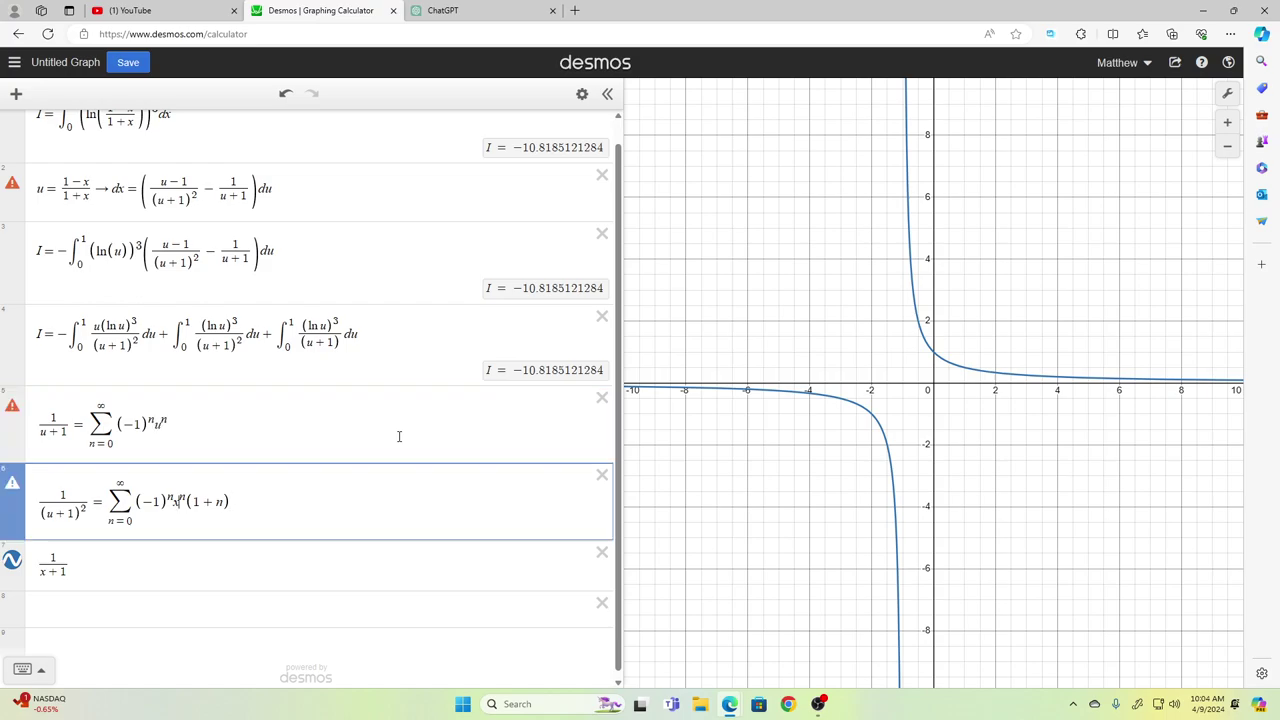
{"action": "key", "text": "BackSpace"}
{"action": "type", "text": "u"}
Step: Copy the sum of (-1)^n u^n into the empty expression below 1/(x+1)
{"action": "key", "text": "Up"}
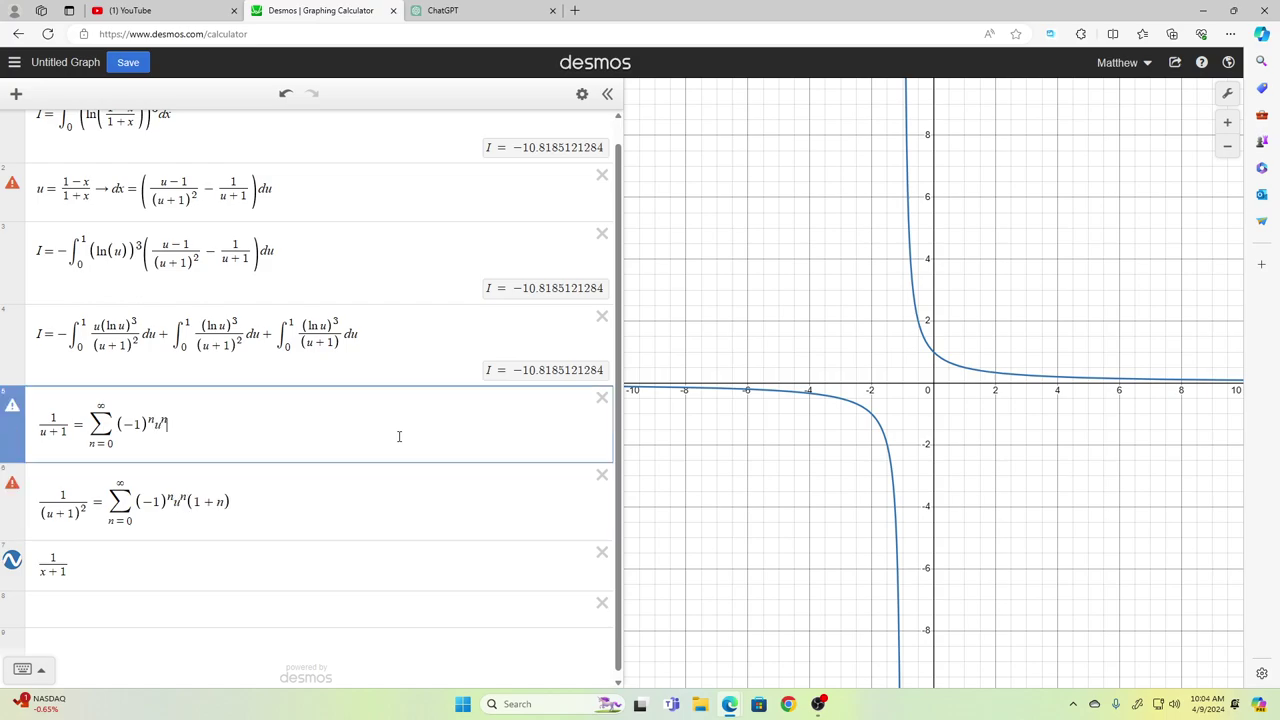
{"action": "key", "text": "shift+Left"}
{"action": "key", "text": "shift+Left"}
{"action": "key", "text": "shift+Left"}
{"action": "key", "text": "shift+Left"}
{"action": "key", "text": "shift+Left"}
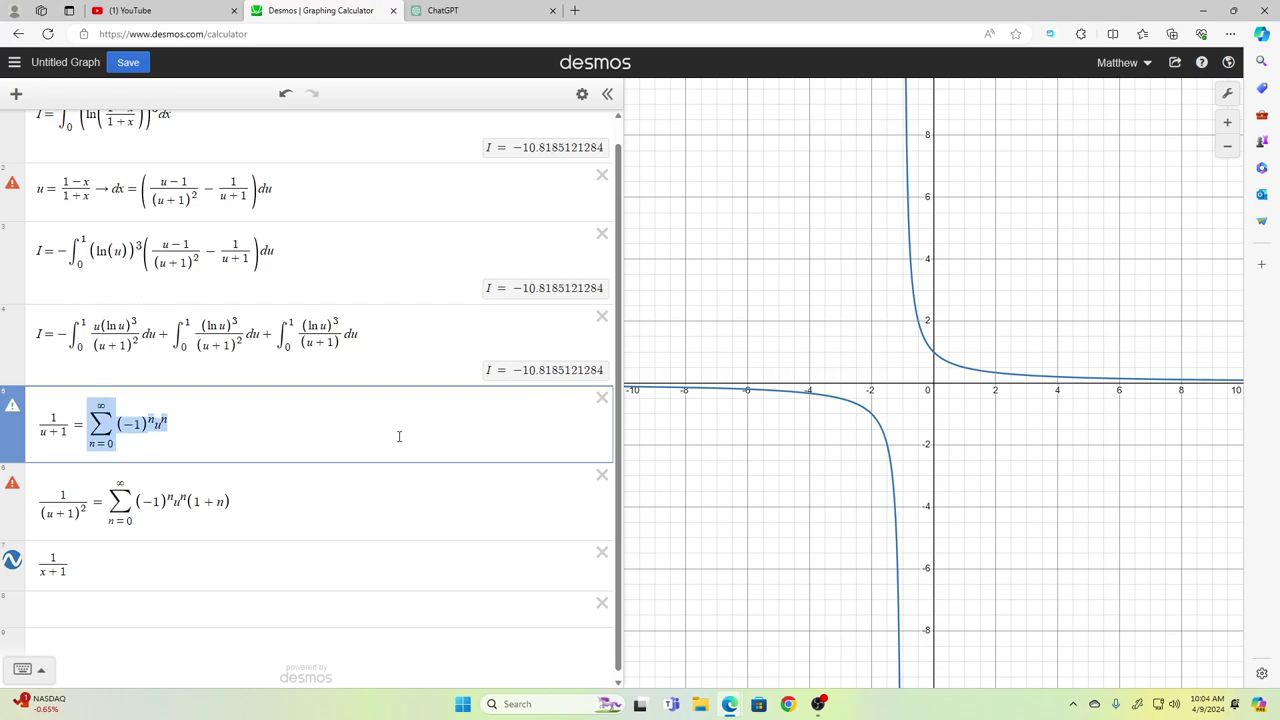
{"action": "key", "text": "ctrl+c"}
{"action": "key", "text": "Down"}
{"action": "key", "text": "Down"}
{"action": "key", "text": "Down"}
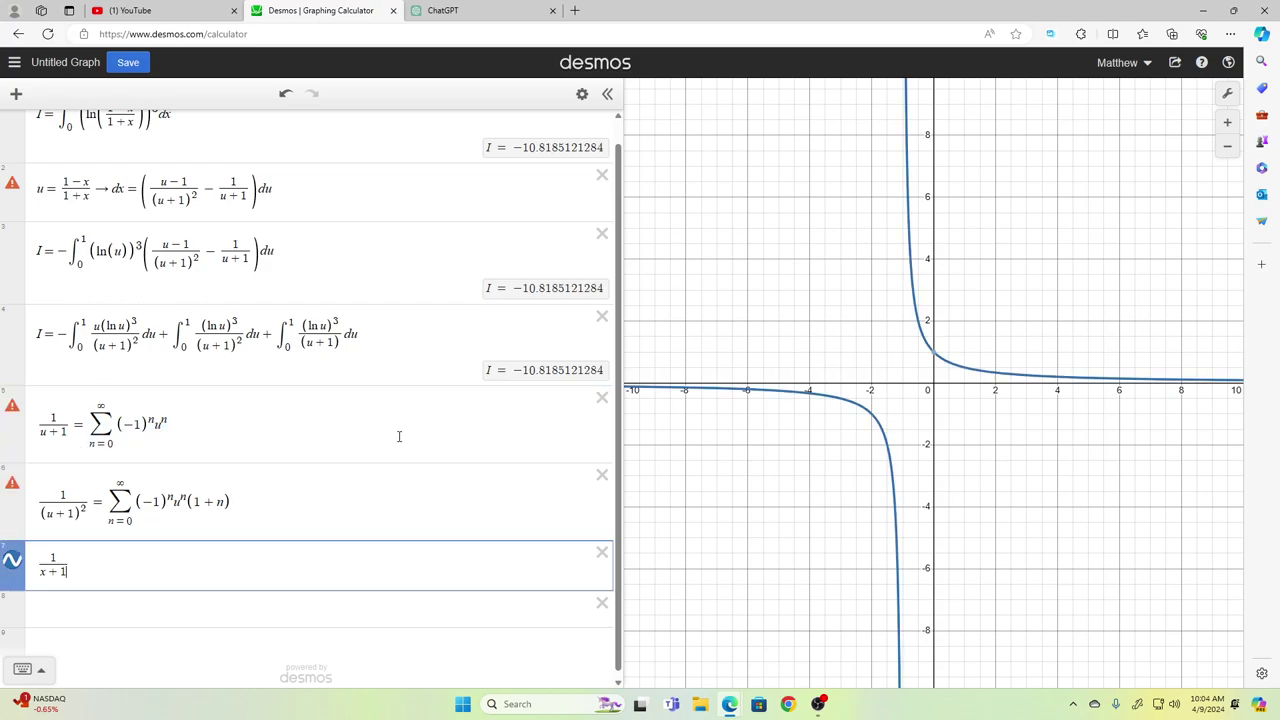
{"action": "key", "text": "ctrl+v"}
Step: Replace u with x in the copied sum and set its upper limit to 100 to graph the partial sum
{"action": "key", "text": "Left"}
{"action": "key", "text": "Left"}
{"action": "key", "text": "BackSpace"}
{"action": "type", "text": "x"}
{"action": "key", "text": "Left"}
{"action": "key", "text": "Left"}
{"action": "key", "text": "Left"}
{"action": "key", "text": "Left"}
{"action": "key", "text": "Left"}
{"action": "key", "text": "Left"}
{"action": "key", "text": "Left"}
{"action": "key", "text": "Left"}
{"action": "key", "text": "Left"}
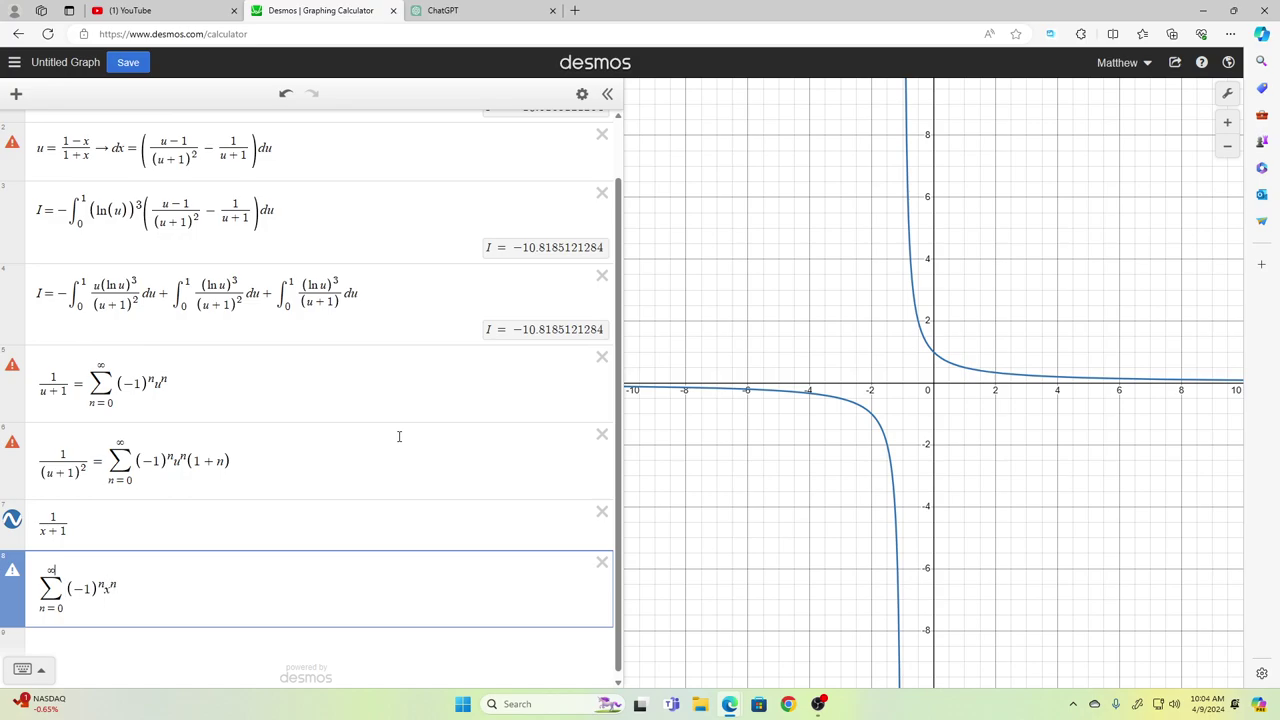
{"action": "key", "text": "BackSpace"}
{"action": "type", "text": "100"}
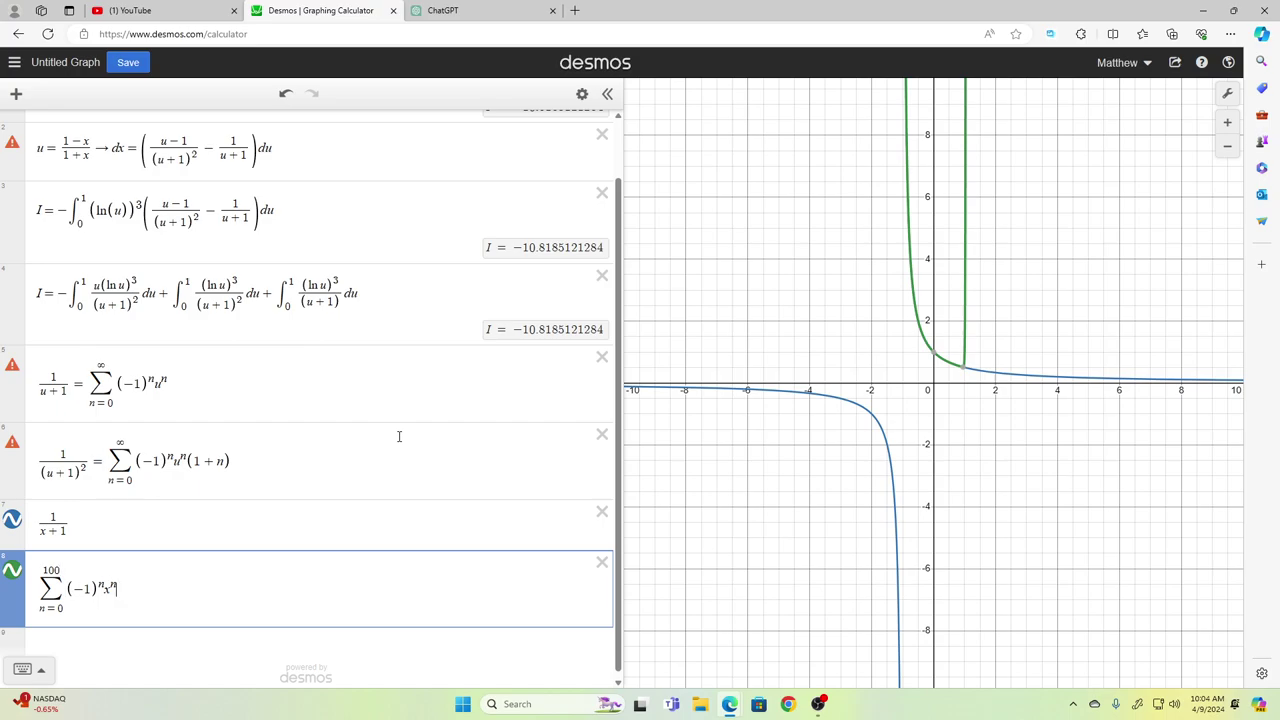
Step: Square the denominator of the graphed fraction so it reads 1/(x+1)^2
{"action": "key", "text": "Up"}
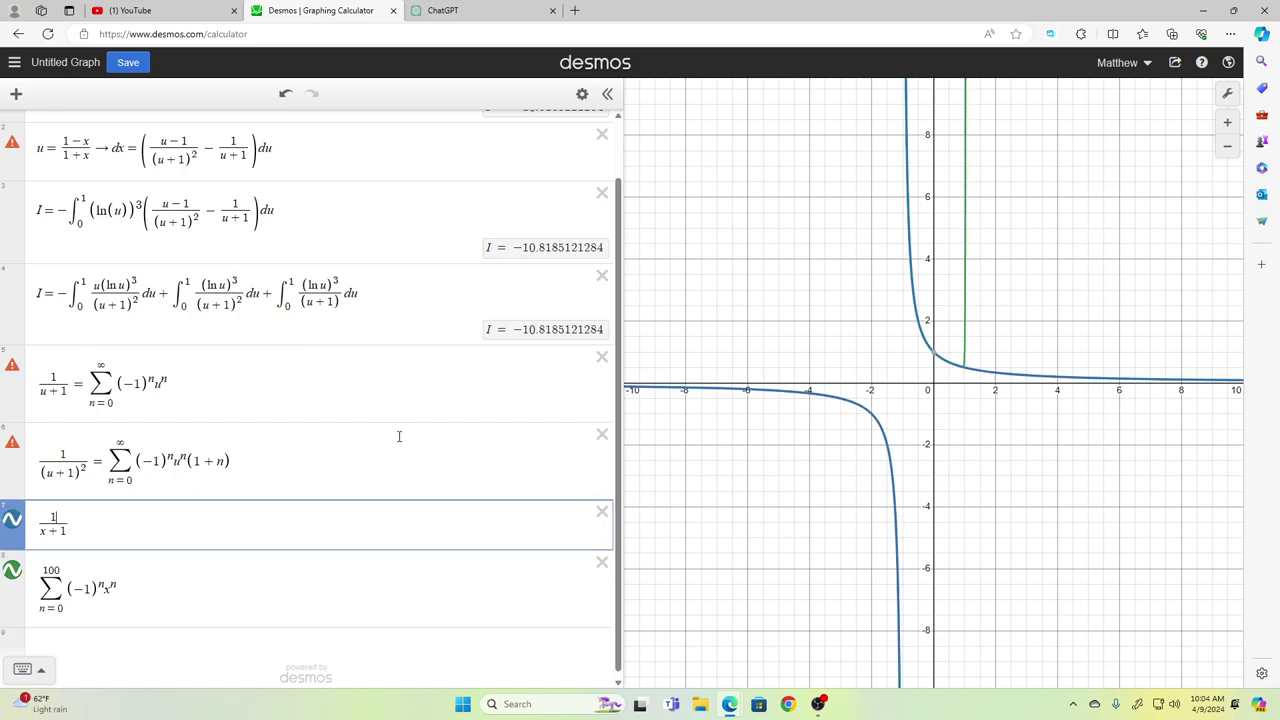
{"action": "key", "text": "Right"}
{"action": "type", "text": ")"}
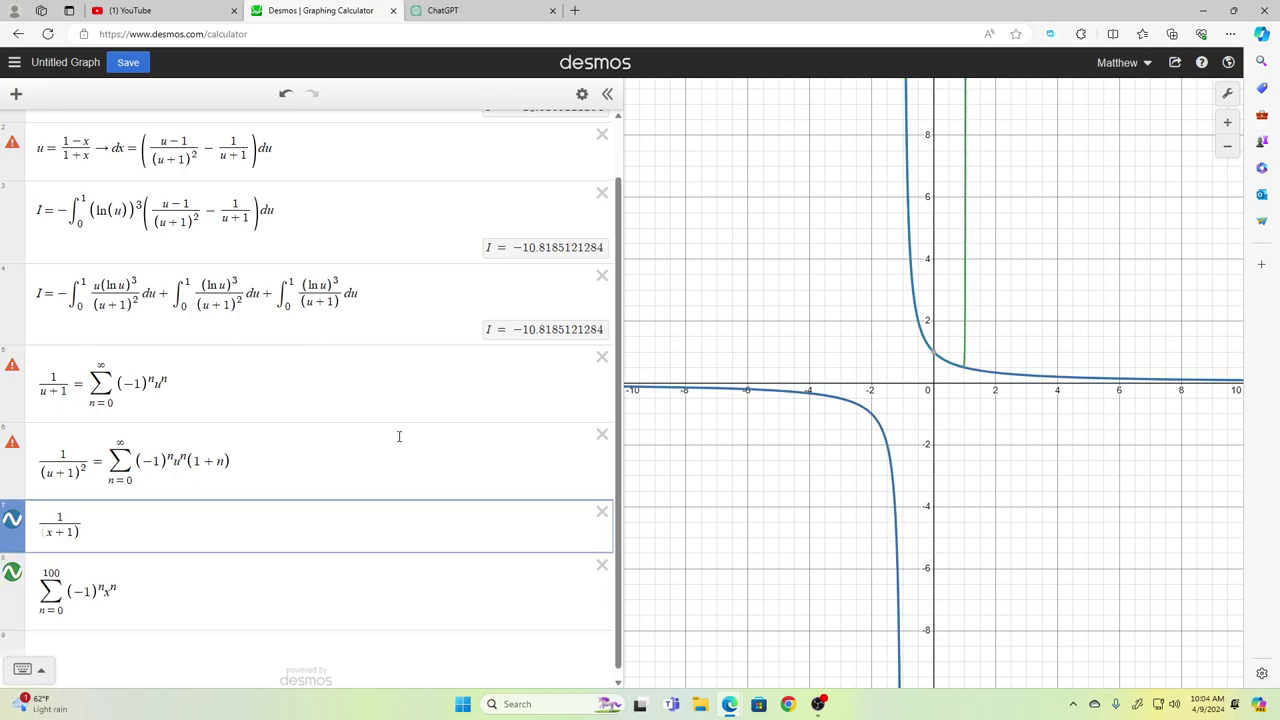
{"action": "type", "text": "^2"}
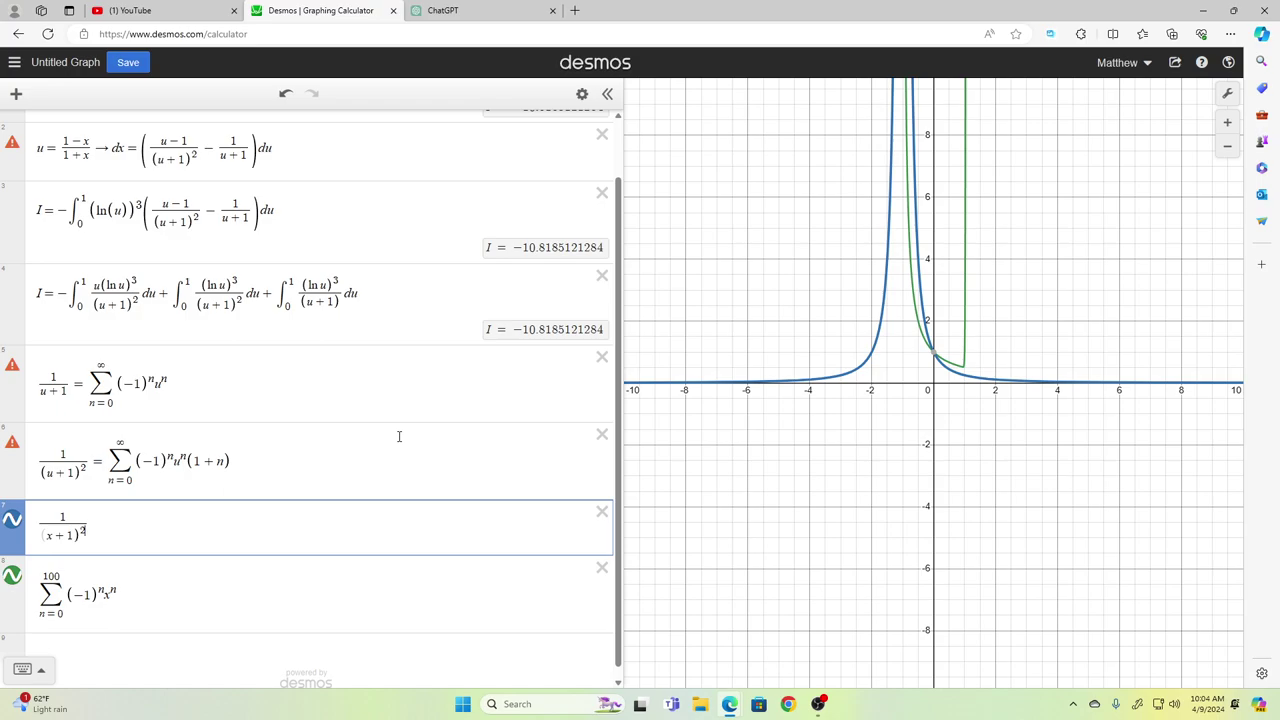
Step: Multiply the summand of the graphed partial sum by (1+n) to compare it with 1/(x+1)^2
{"action": "key", "text": "Down"}
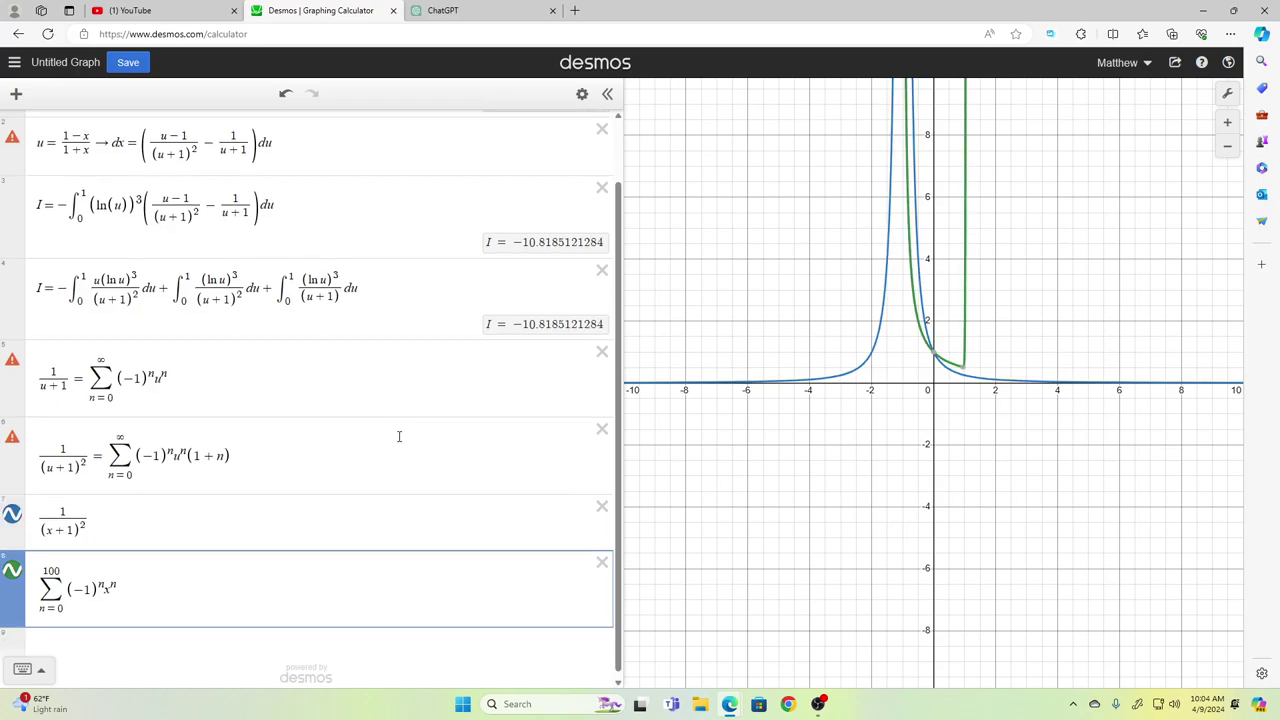
{"action": "type", "text": "(1 + x"}
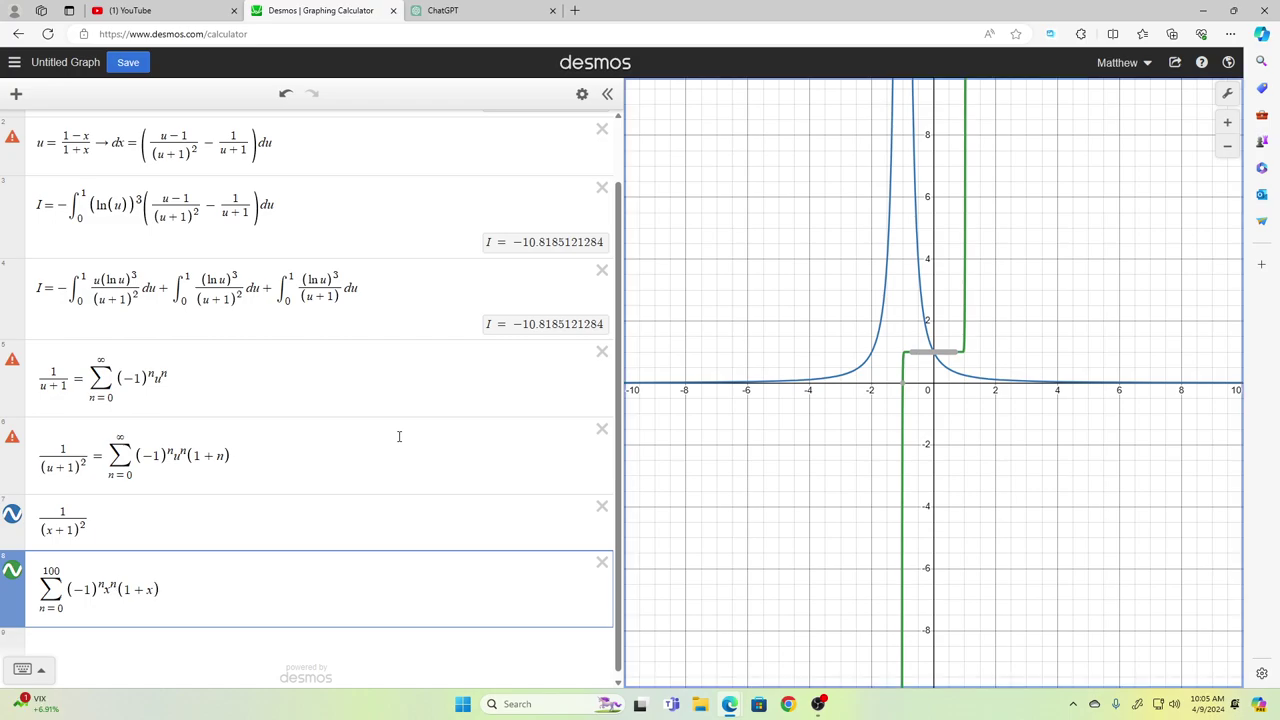
{"action": "left_click", "coordinate": [158, 590]}
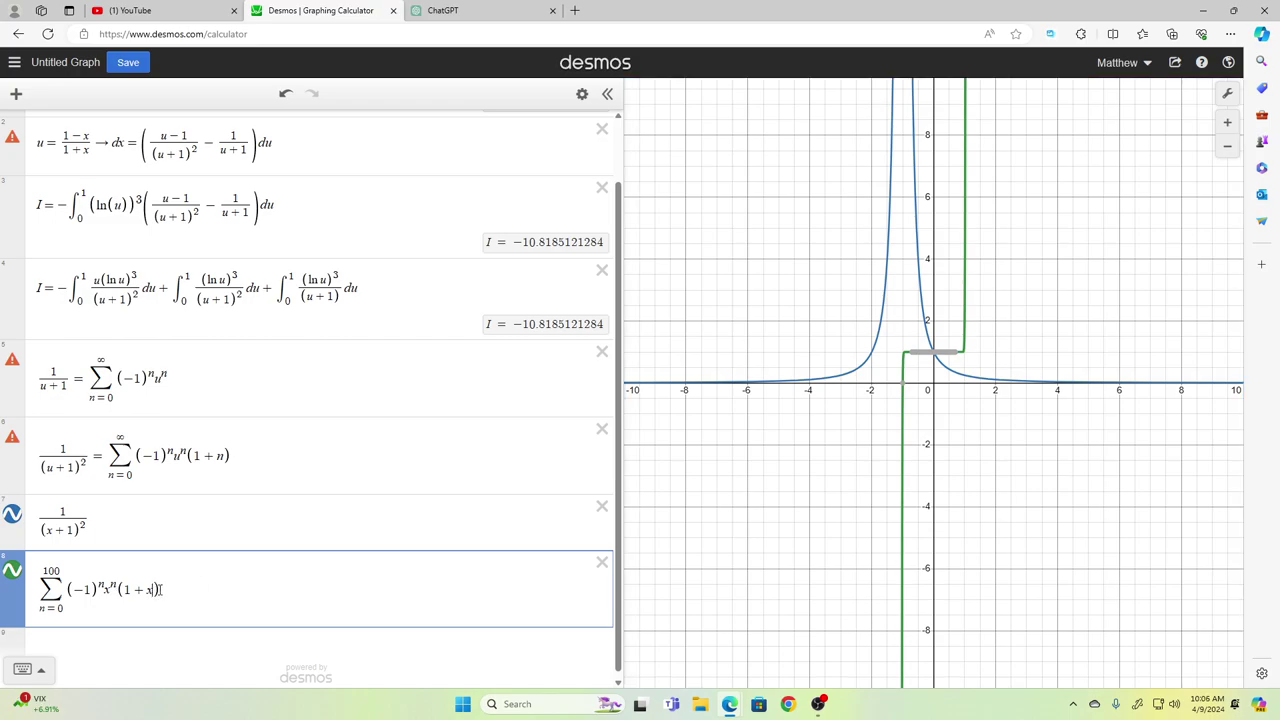
{"action": "key", "text": "BackSpace"}
{"action": "type", "text": "n"}
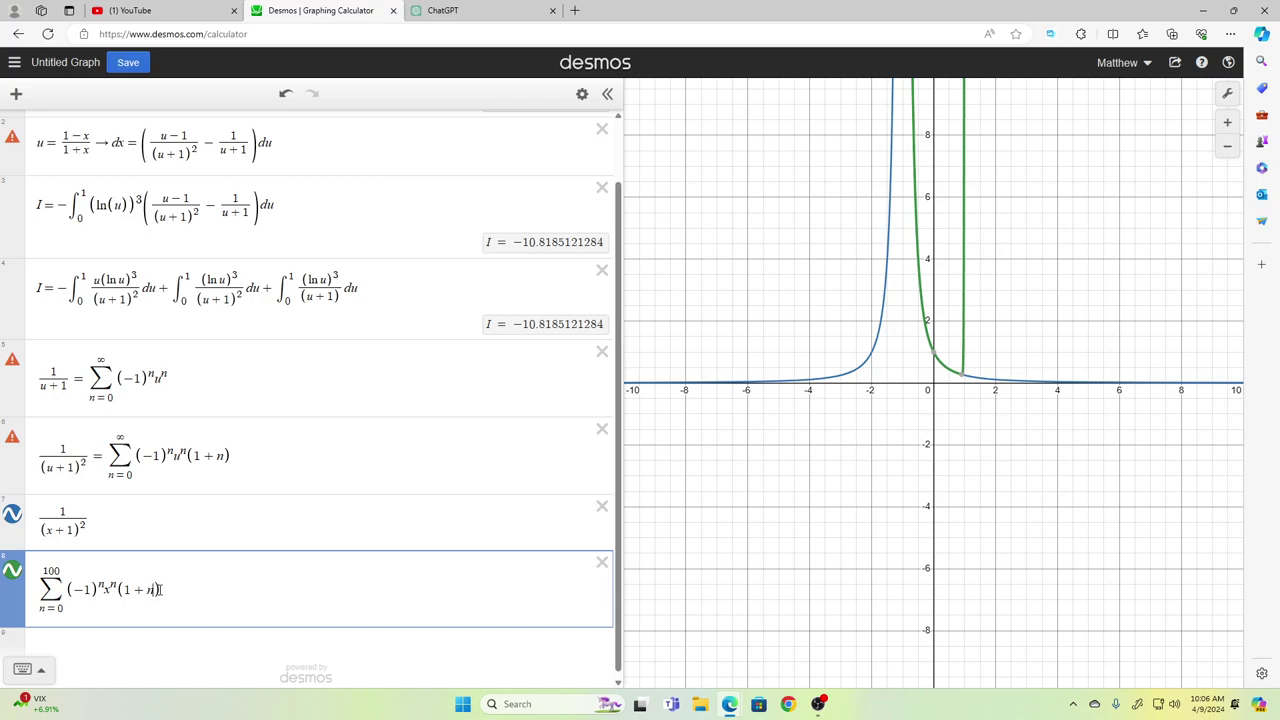
Step: Delete the test partial sum and clear the graphed 1/(x+1)^2 expression
{"action": "key", "text": "BackSpace"}
{"action": "key", "text": "BackSpace"}
{"action": "key", "text": "BackSpace"}
{"action": "key", "text": "BackSpace"}
{"action": "key", "text": "BackSpace"}
{"action": "key", "text": "BackSpace"}
{"action": "key", "text": "BackSpace"}
{"action": "key", "text": "BackSpace"}
{"action": "key", "text": "BackSpace"}
{"action": "key", "text": "BackSpace"}
{"action": "key", "text": "BackSpace"}
{"action": "key", "text": "BackSpace"}
{"action": "key", "text": "BackSpace"}
{"action": "key", "text": "BackSpace"}
{"action": "key", "text": "BackSpace"}
{"action": "key", "text": "BackSpace"}
{"action": "key", "text": "BackSpace"}
{"action": "key", "text": "BackSpace"}
{"action": "key", "text": "BackSpace"}
{"action": "key", "text": "BackSpace"}
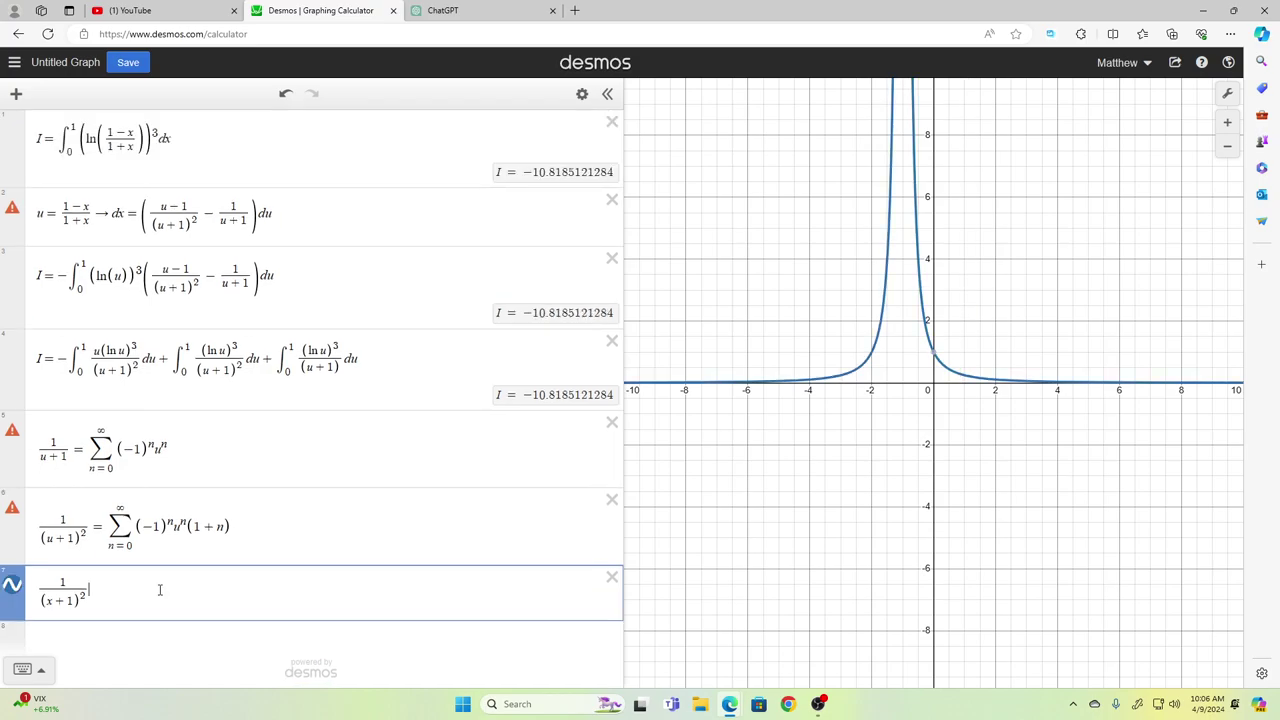
{"action": "key", "text": "Up"}
{"action": "key", "text": "Up"}
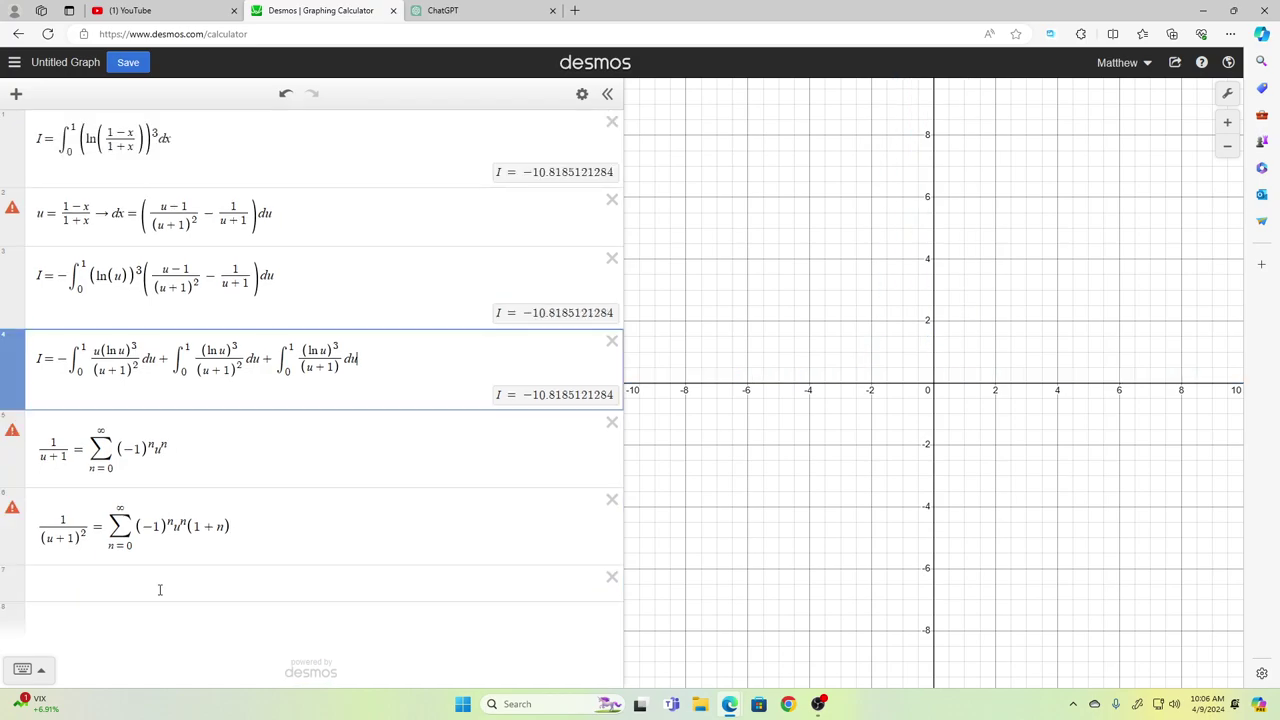
{"action": "key", "text": "ctrl+a"}
{"action": "key", "text": "Down"}
{"action": "key", "text": "Down"}
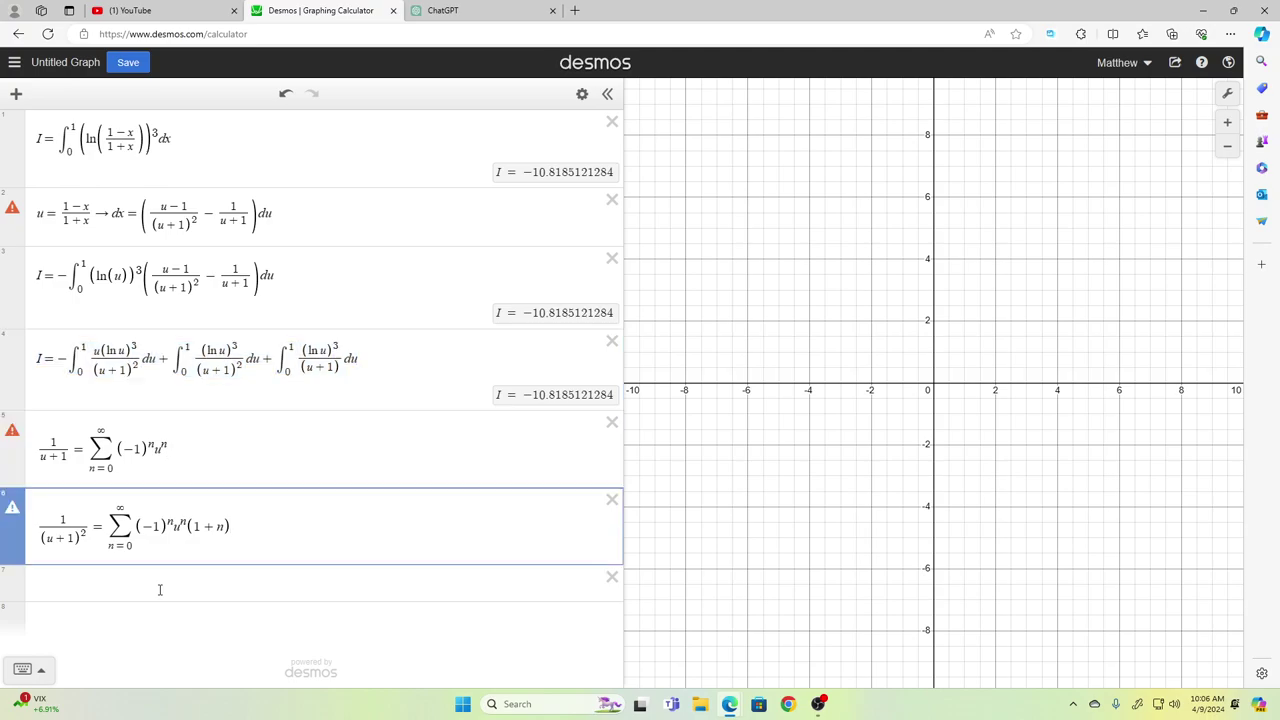
{"action": "key", "text": "Down"}
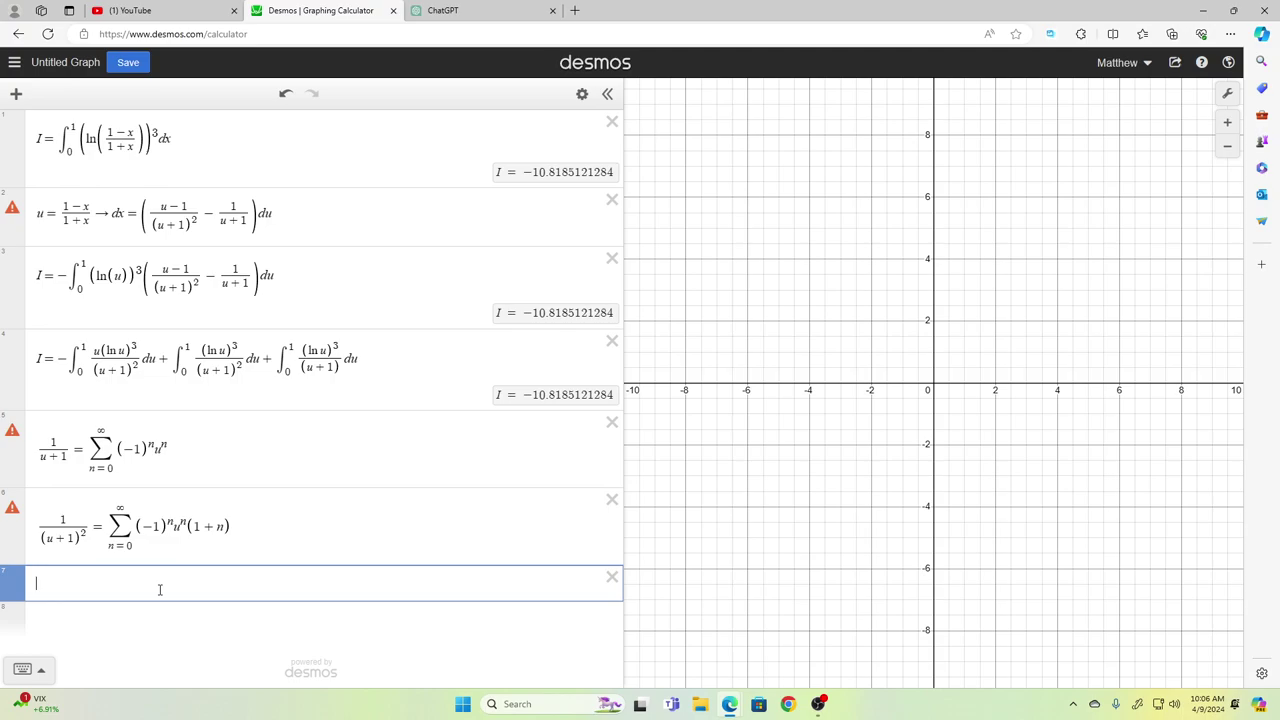
Step: Define f(t) as the integral from 0 to 1 of u^t/(u+1) du
{"action": "type", "text": "f(t"}
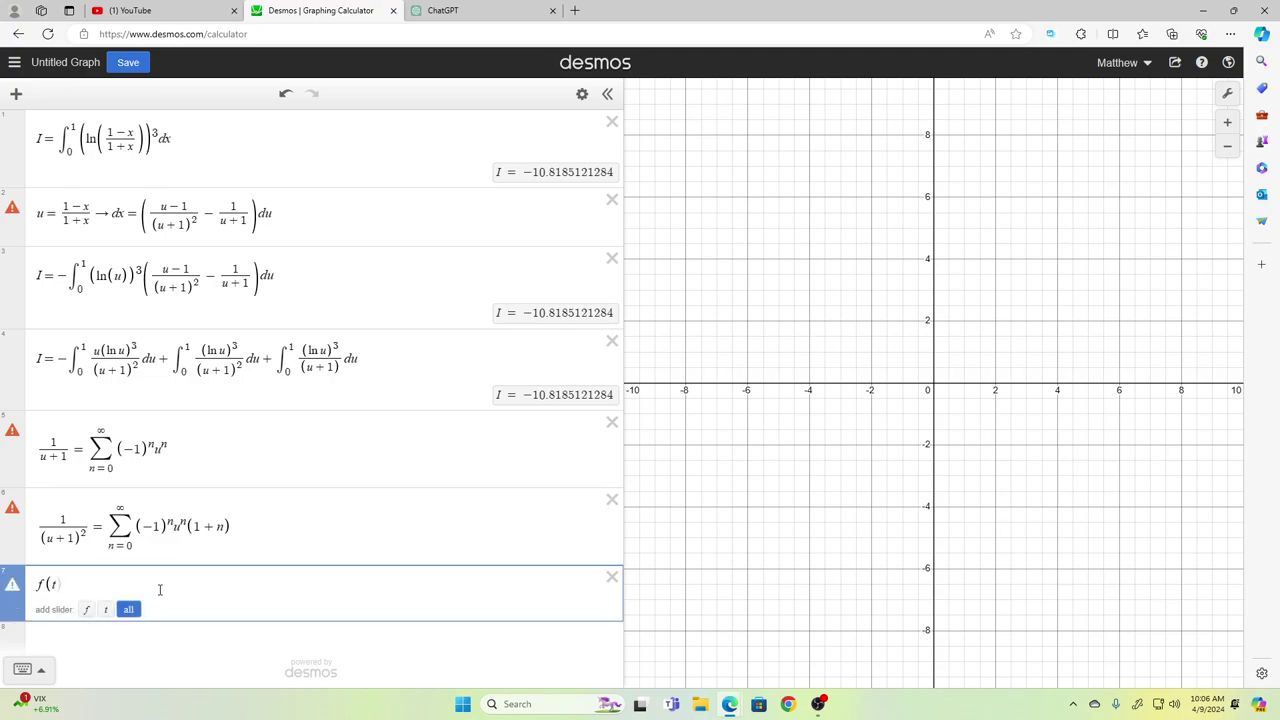
{"action": "type", "text": ")="}
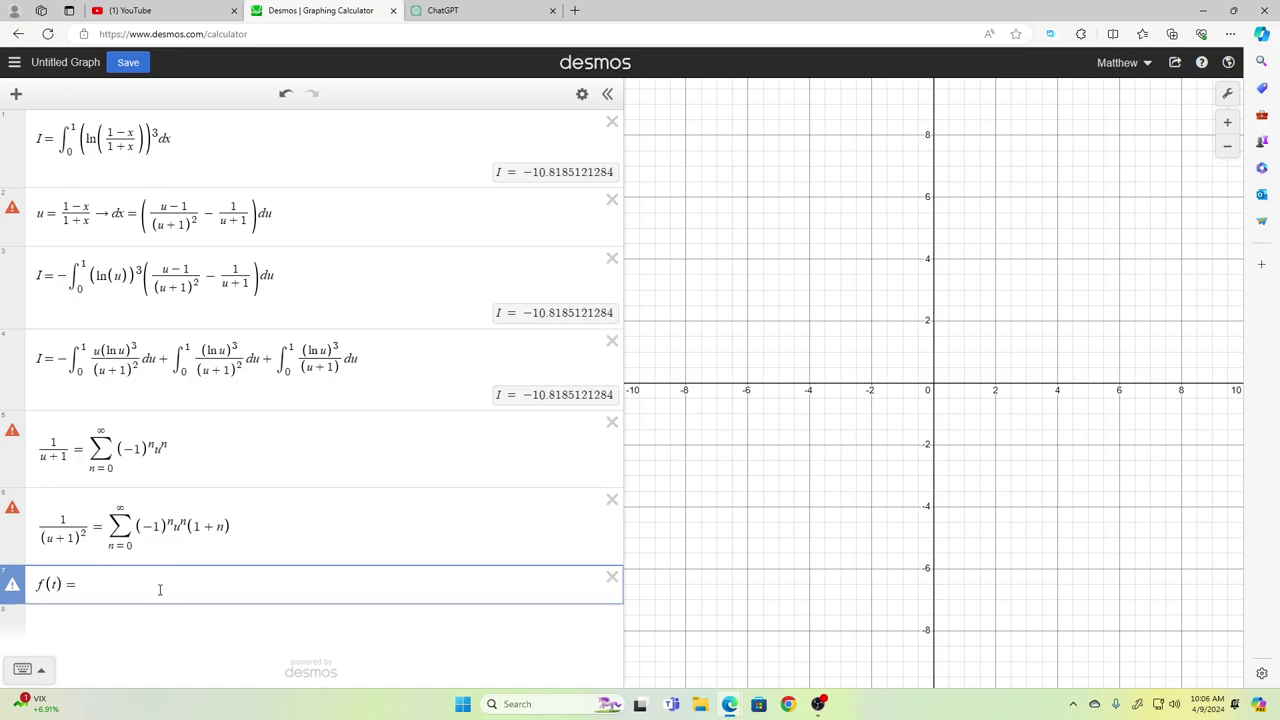
{"action": "type", "text": "lnt0"}
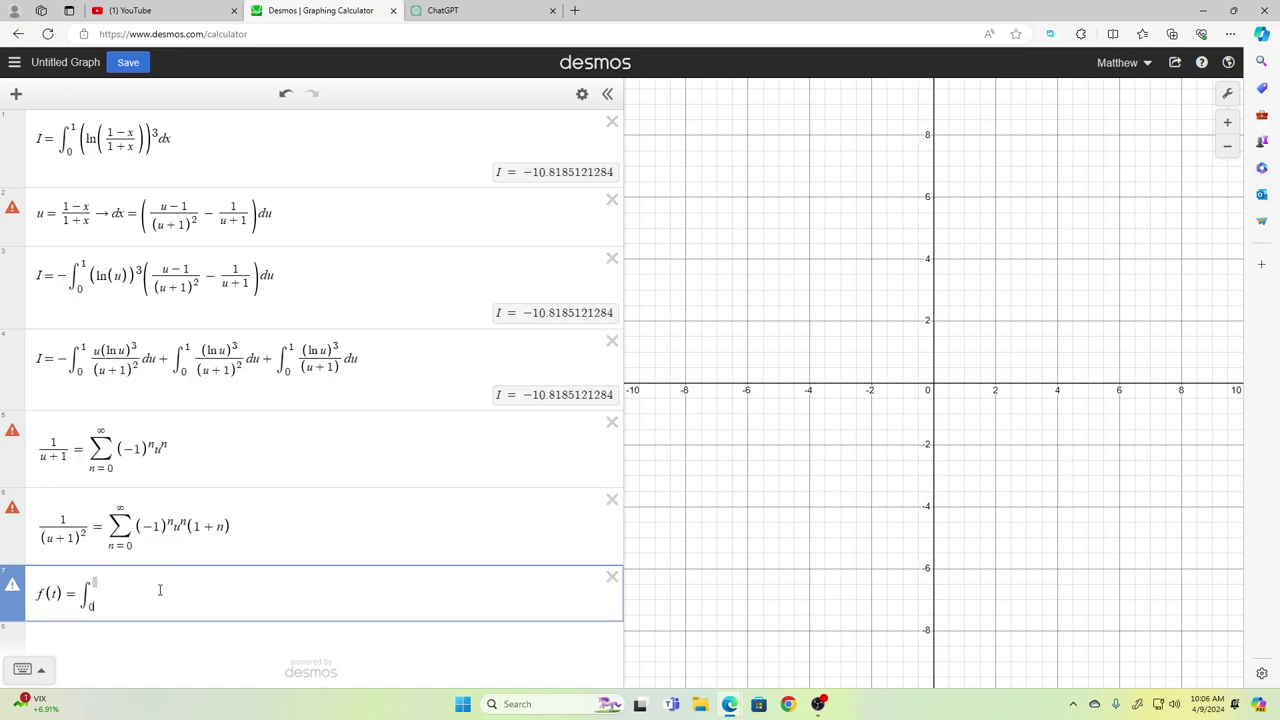
{"action": "type", "text": "1"}
{"action": "key", "text": "Right"}
{"action": "type", "text": "x"}
{"action": "type", "text": "^"}
{"action": "type", "text": "t/"}
{"action": "type", "text": "u+1"}
{"action": "key", "text": "Right"}
{"action": "type", "text": "du"}
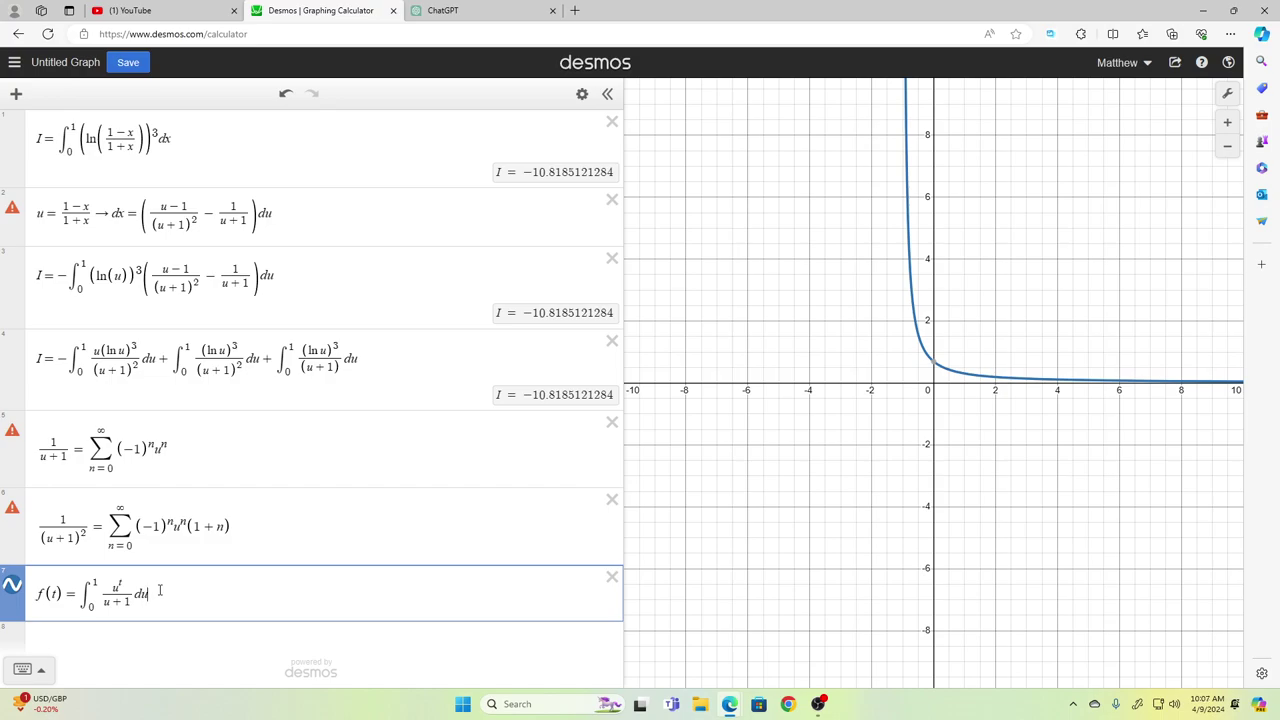
Step: Define g(t) on a new line as the integral from 0 to 1 of u^t/(u+1)^2 du
{"action": "key", "text": "Return"}
{"action": "type", "text": "g("}
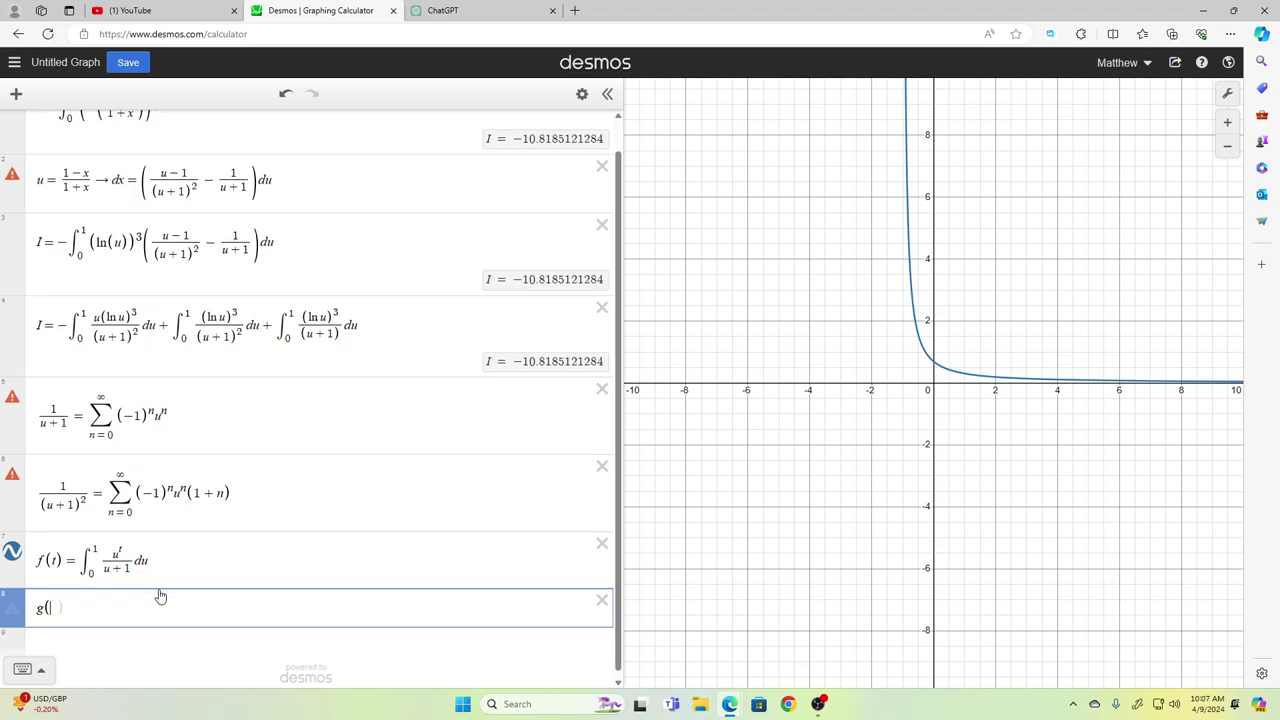
{"action": "type", "text": "t)="}
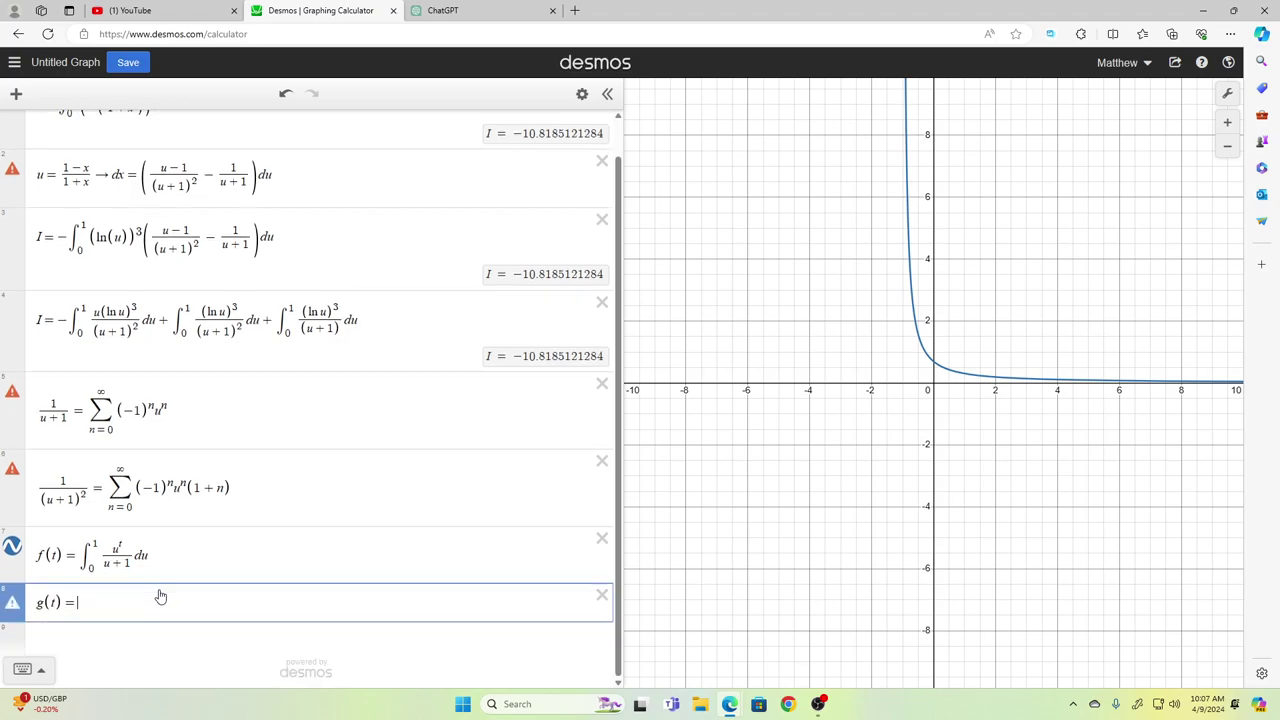
{"action": "type", "text": "in"}
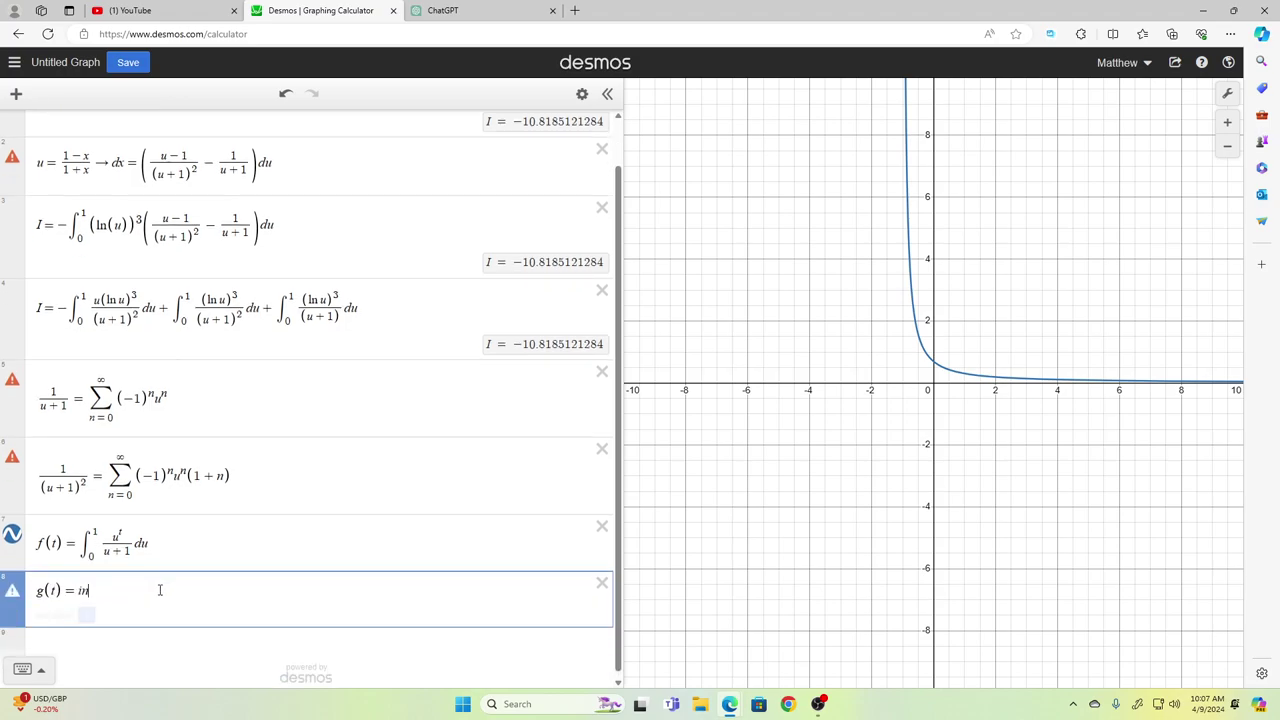
{"action": "type", "text": "t0"}
{"action": "key", "text": "Up"}
{"action": "type", "text": "1"}
{"action": "key", "text": "Right"}
{"action": "type", "text": "u"}
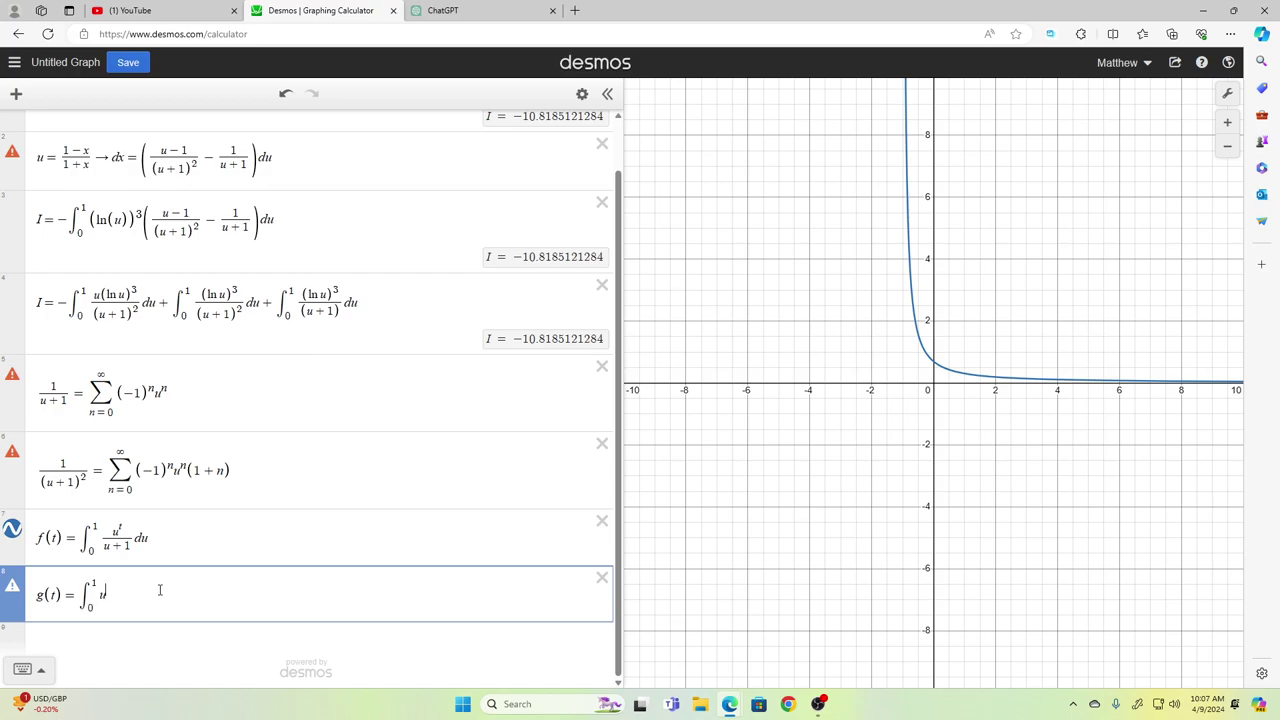
{"action": "type", "text": "^t/(u+1"}
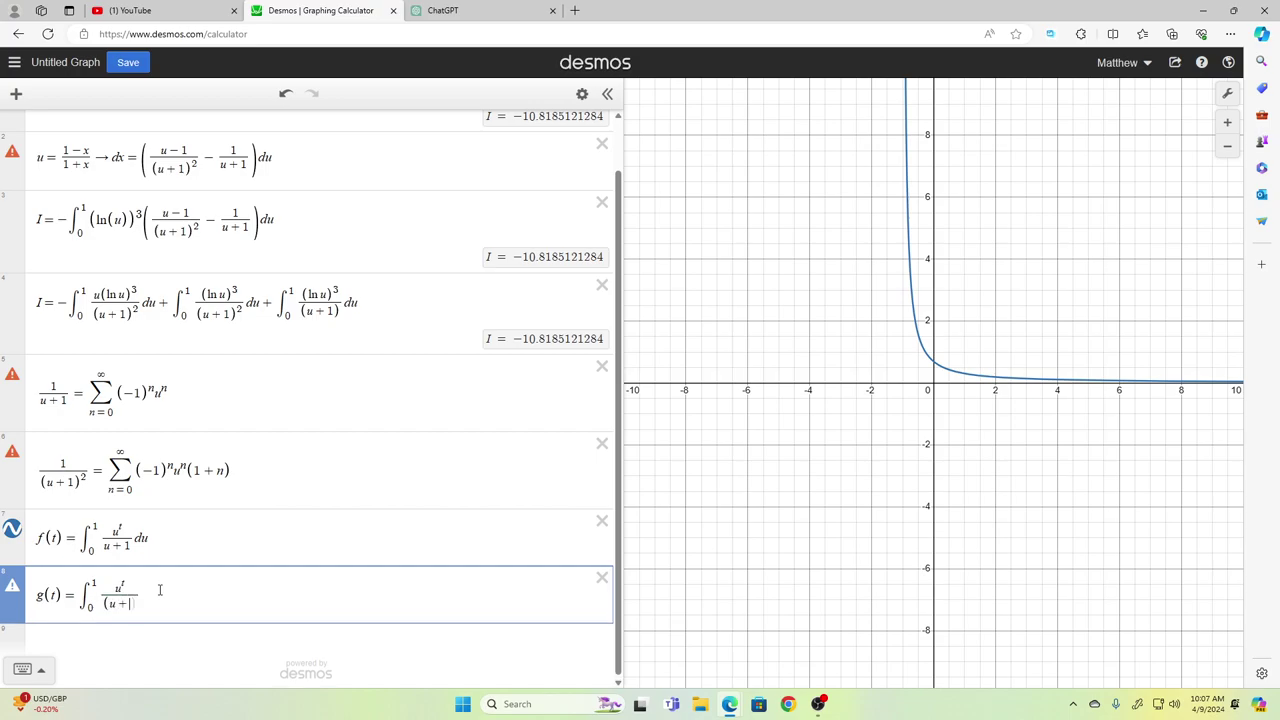
{"action": "type", "text": ")^2"}
{"action": "key", "text": "Right"}
{"action": "key", "text": "Right"}
{"action": "type", "text": "du"}
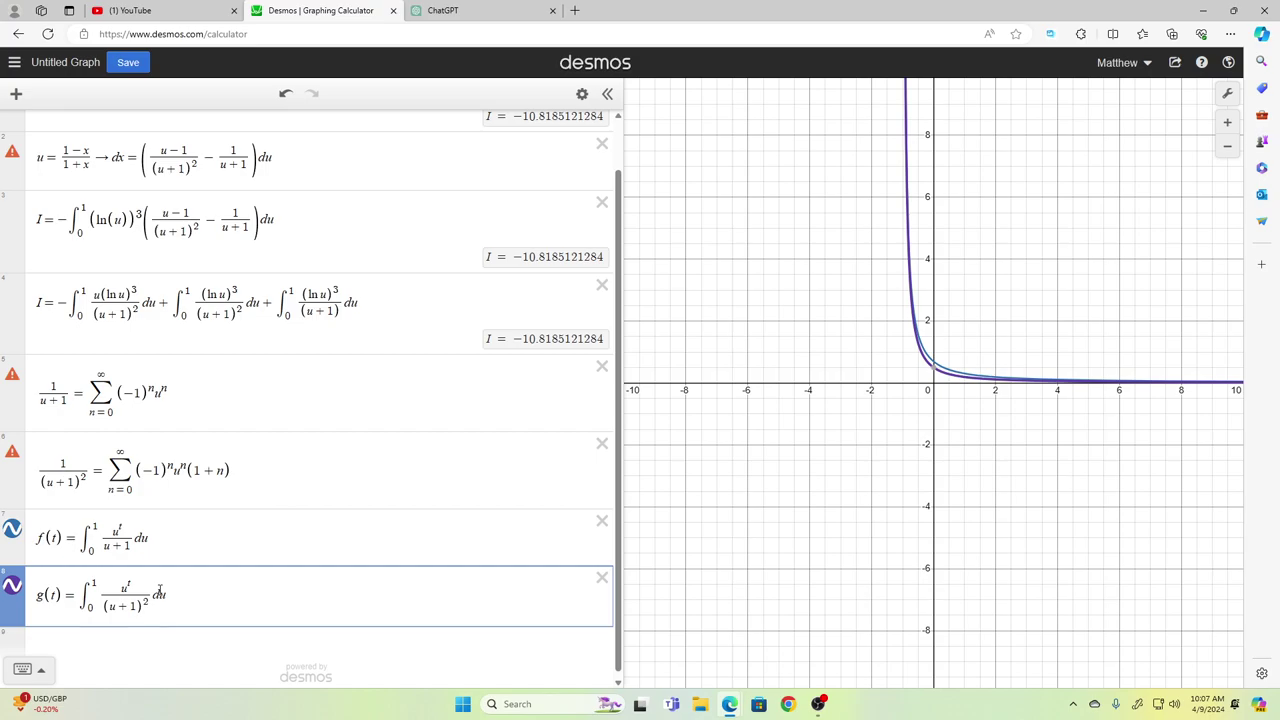
Step: Insert a line between f(t) and g(t) and start it with f'''(t) =
{"action": "key", "text": "Up"}
{"action": "key", "text": "Up"}
{"action": "key", "text": "Up"}
{"action": "key", "text": "Up"}
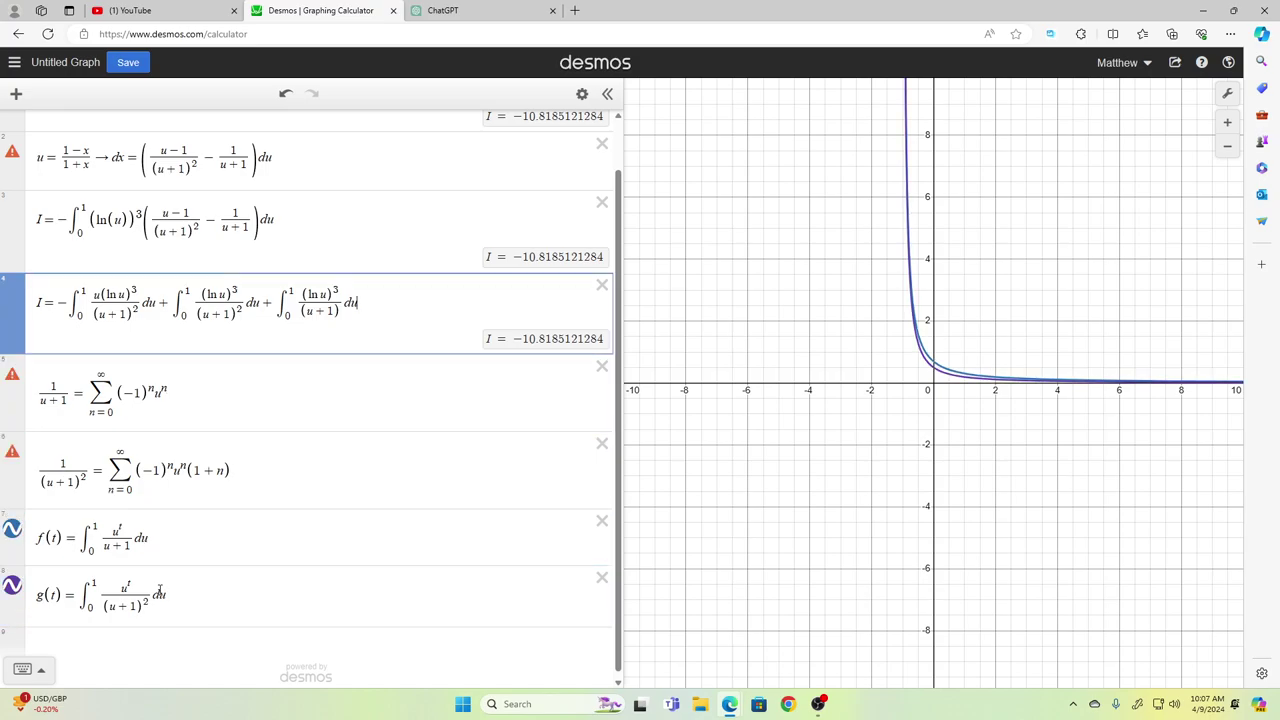
{"action": "key", "text": "Down"}
{"action": "key", "text": "Down"}
{"action": "key", "text": "Down"}
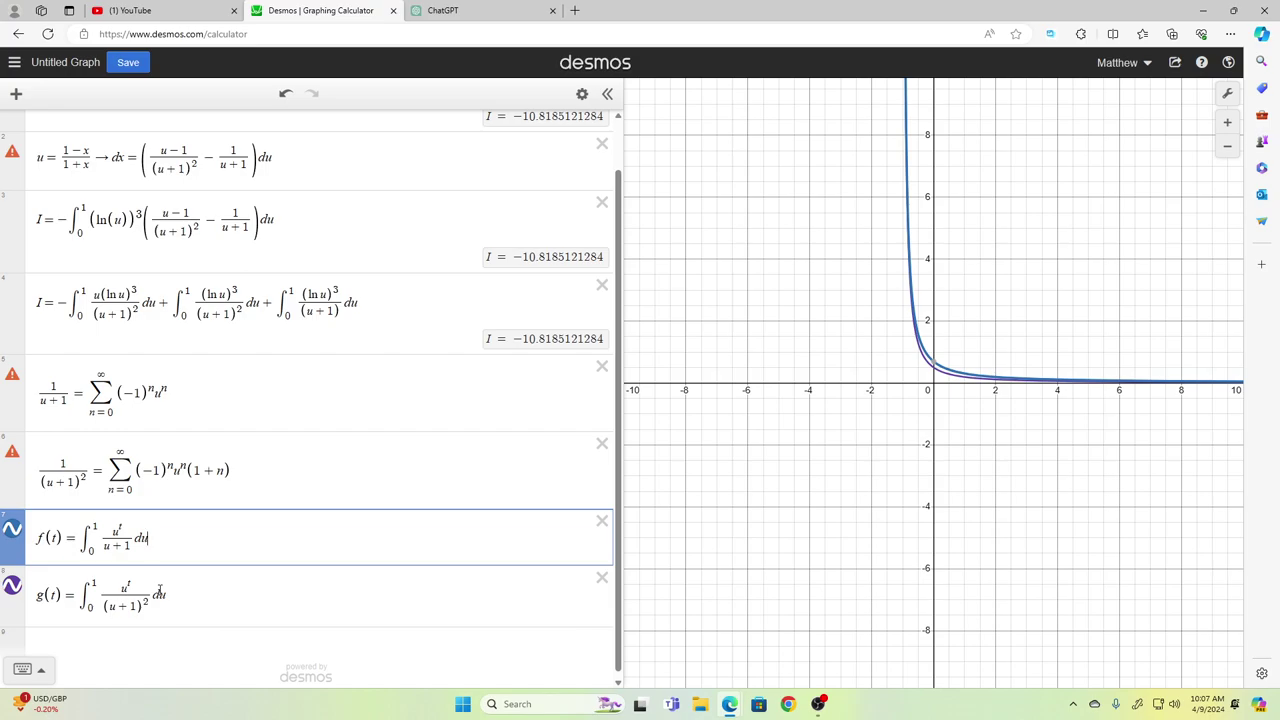
{"action": "key", "text": "Return"}
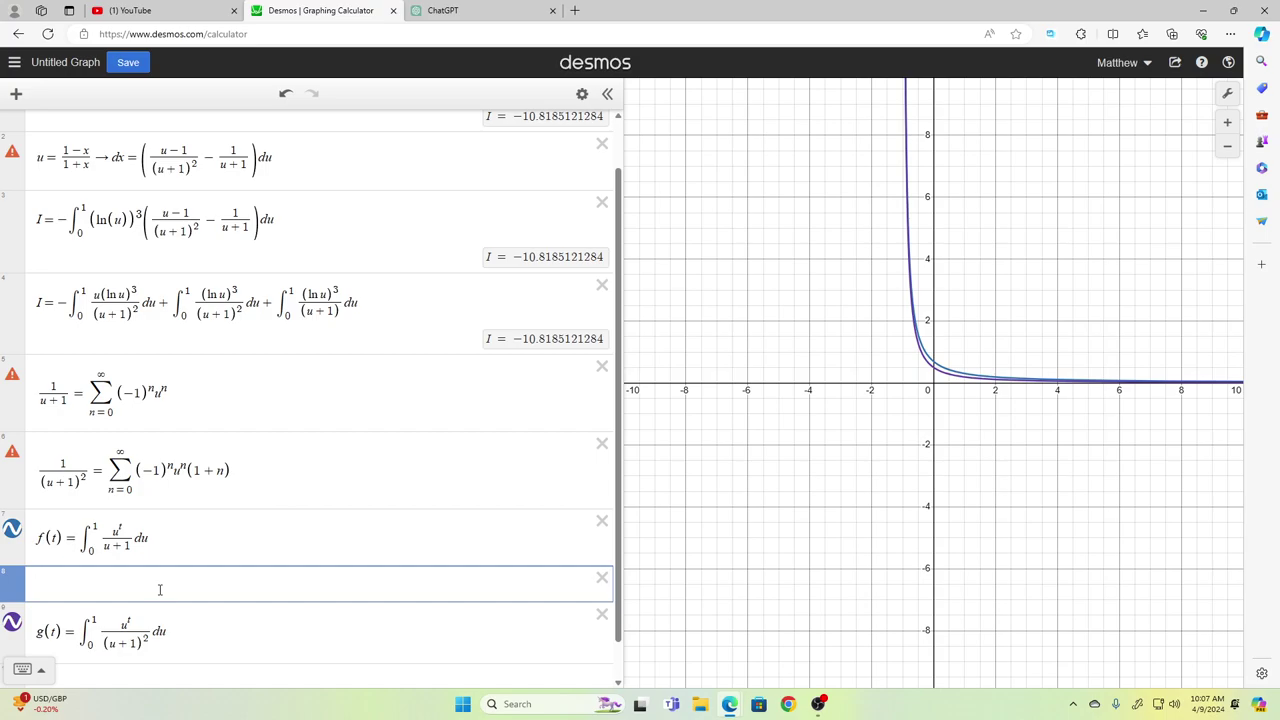
{"action": "type", "text": "f'''(t"}
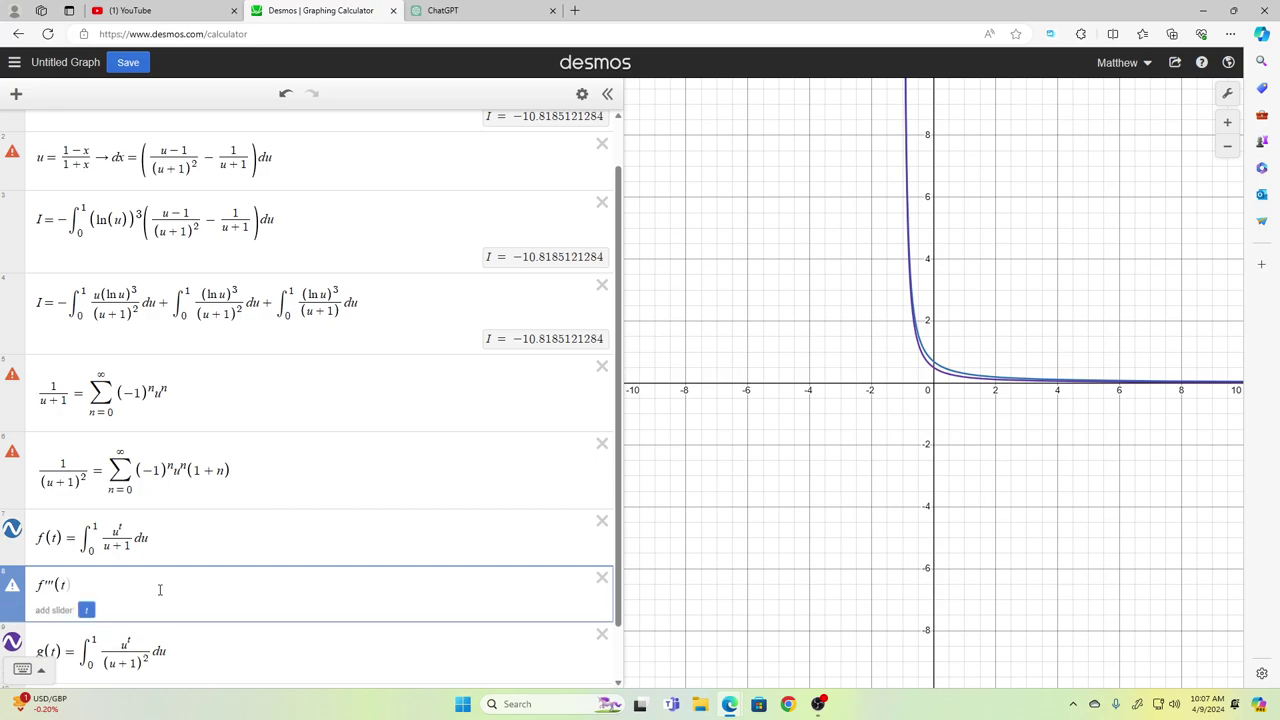
{"action": "type", "text": ") ="}
Step: Copy the integral from the f(t) definition to the line for f'''(t)
{"action": "key", "text": "Up"}
{"action": "key", "text": "shift+Left"}
{"action": "key", "text": "shift+Left"}
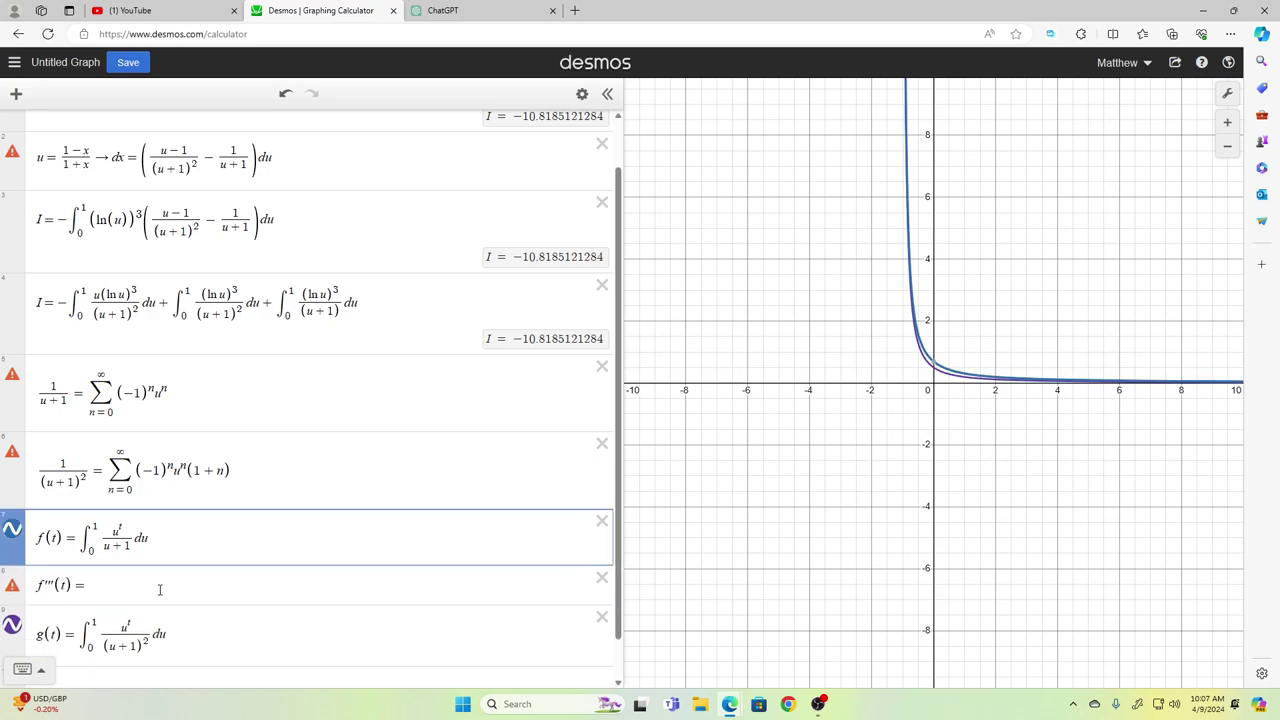
{"action": "key", "text": "shift+Left"}
{"action": "key", "text": "shift+Left"}
{"action": "key", "text": "ctrl+c"}
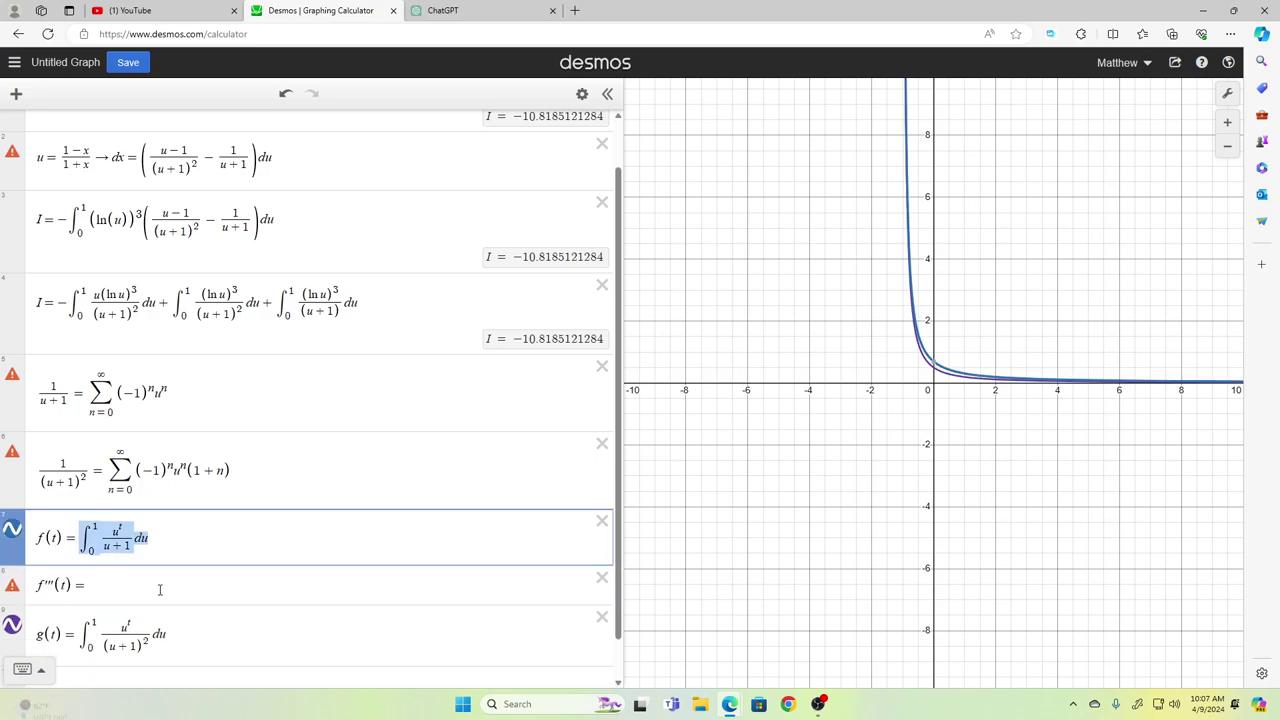
{"action": "left_click", "coordinate": [159, 590]}
{"action": "key", "text": "ctrl+v"}
{"action": "key", "text": "Left"}
{"action": "key", "text": "Left"}
{"action": "key", "text": "shift+Left"}
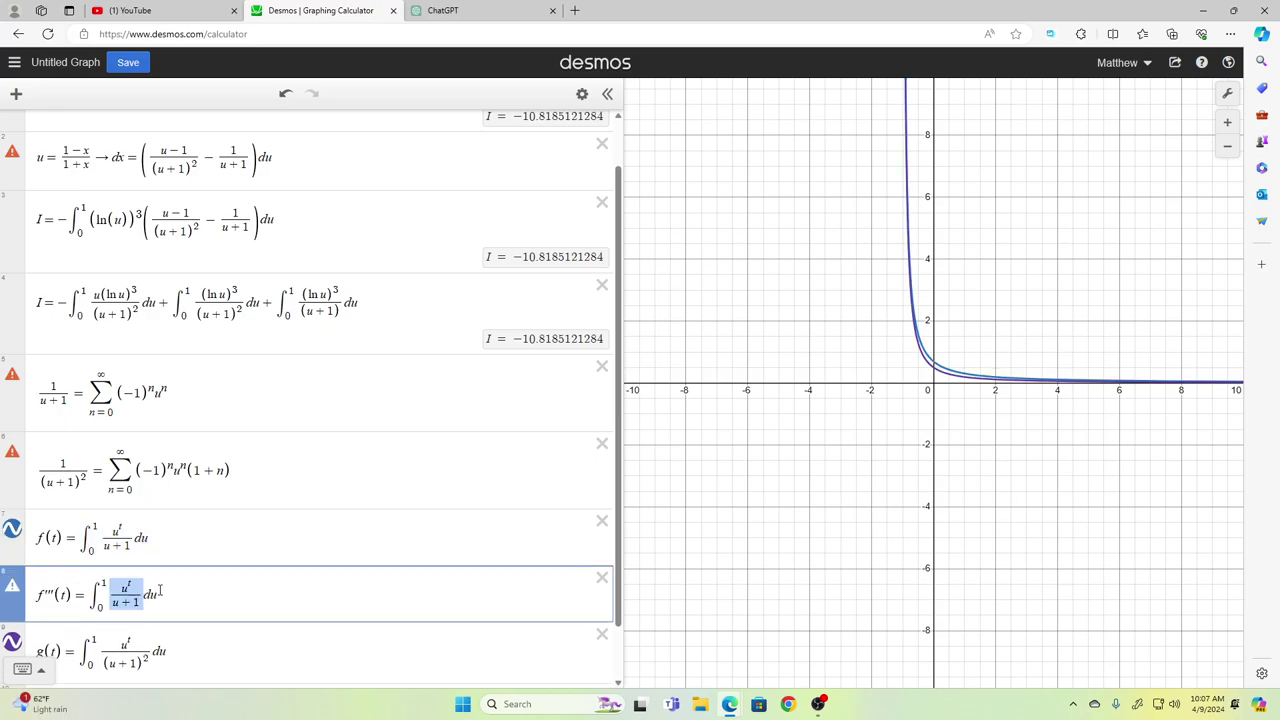
Step: Multiply the numerator of the f'''(t) integrand by (ln u)^3
{"action": "key", "text": "Left"}
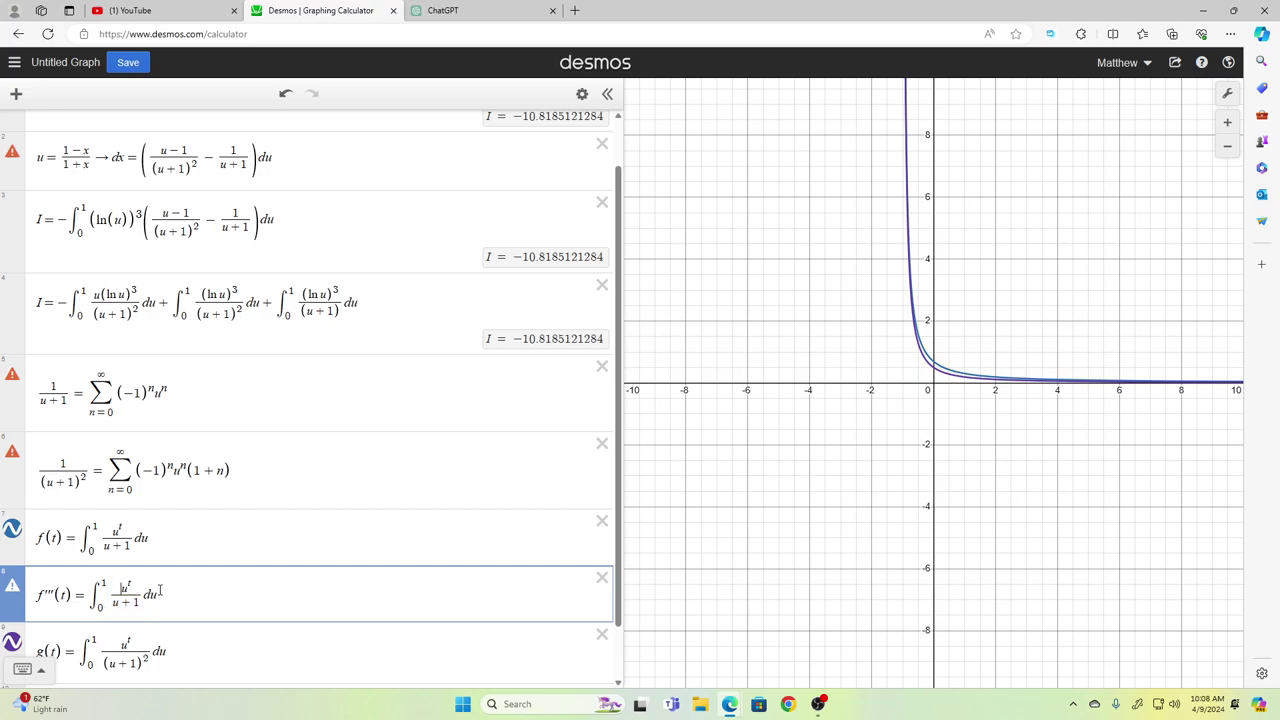
{"action": "key", "text": "Right"}
{"action": "type", "text": "(ln "}
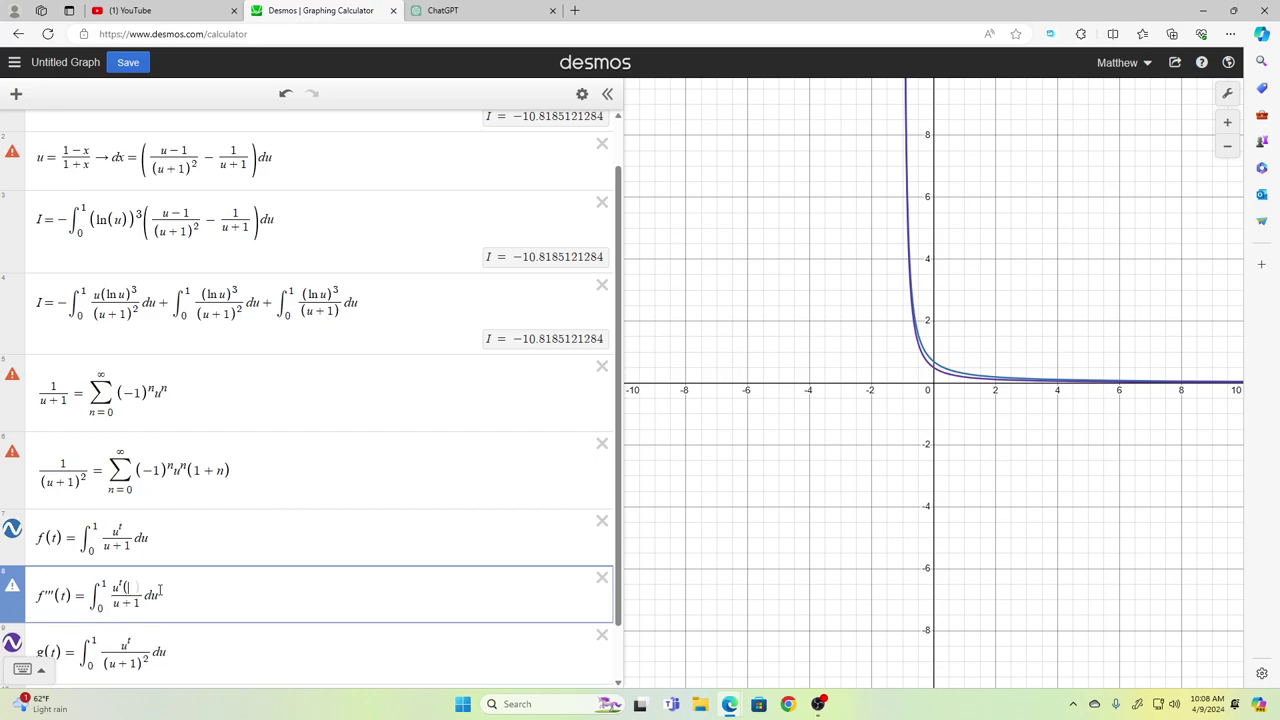
{"action": "type", "text": "u)^3"}
{"action": "key", "text": "shift+Left"}
{"action": "key", "text": "shift+Left"}
{"action": "key", "text": "shift+Left"}
Step: Duplicate the g(t) definition on a new line and multiply the copy's numerator by (ln u)^3
{"action": "key", "text": "Down"}
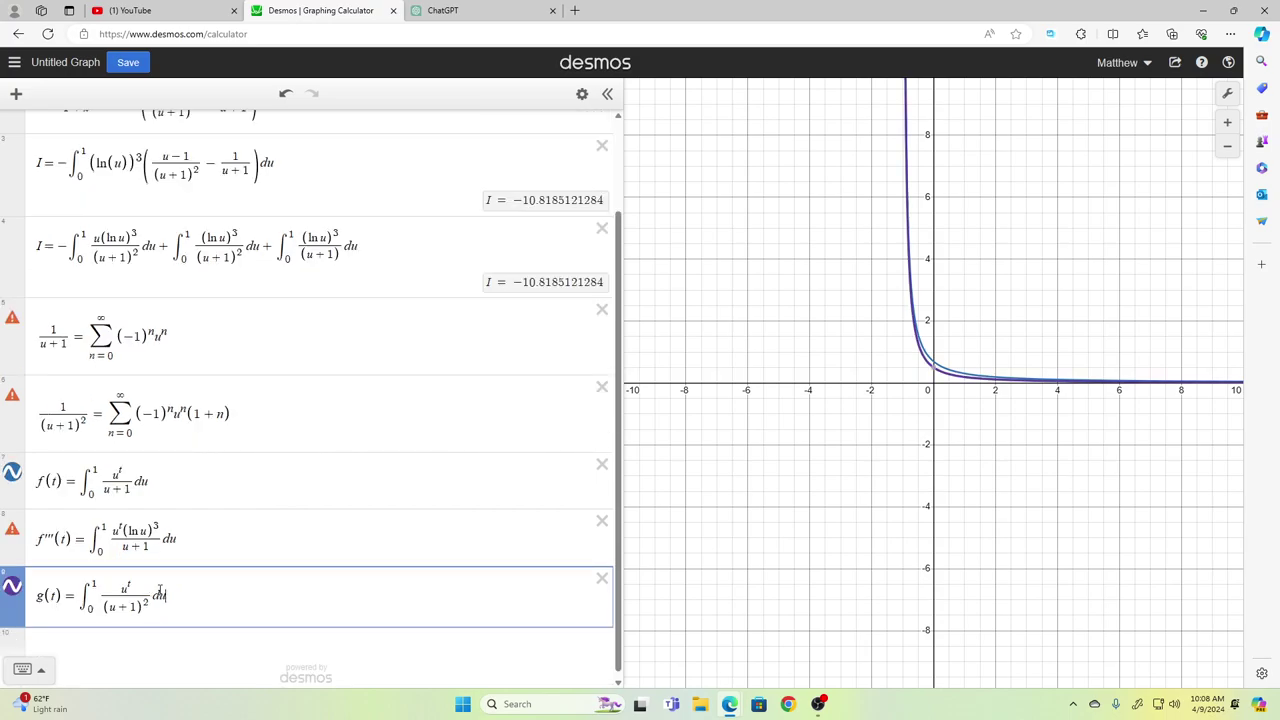
{"action": "key", "text": "ctrl+a"}
{"action": "key", "text": "ctrl+c"}
{"action": "key", "text": "Return"}
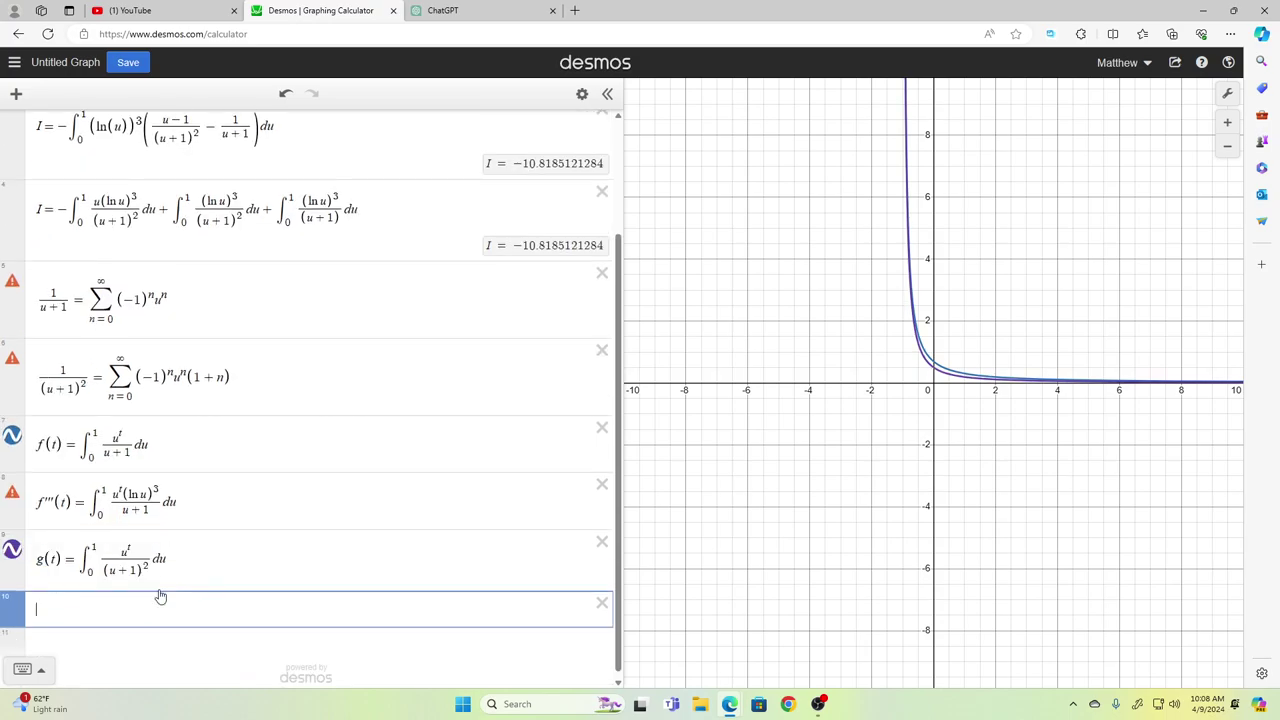
{"action": "key", "text": "ctrl+v"}
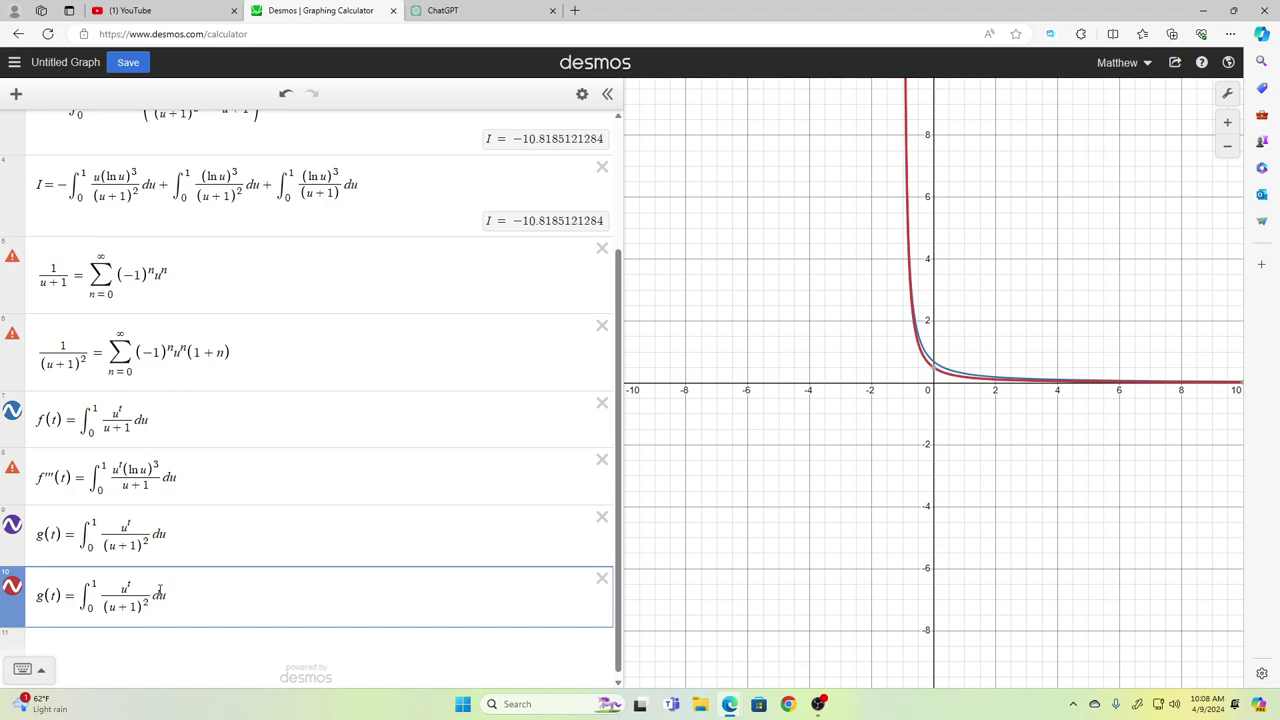
{"action": "type", "text": "(ln "}
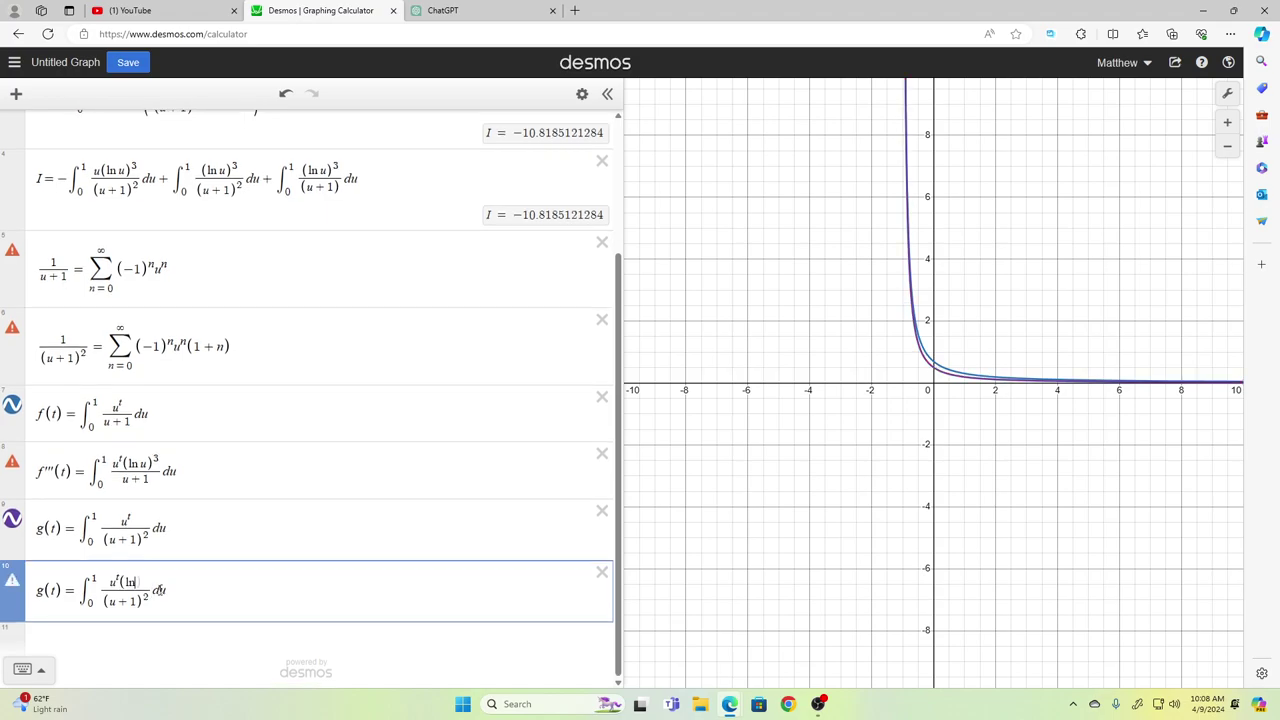
{"action": "type", "text": "u"}
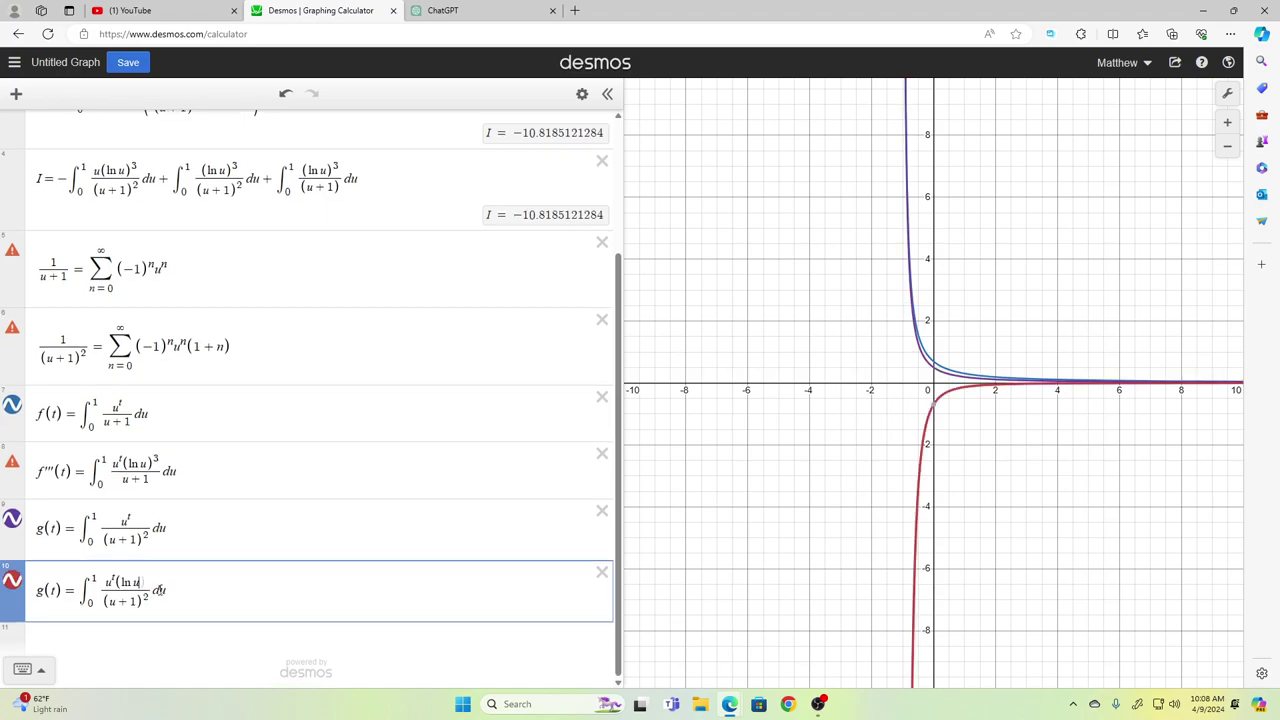
{"action": "type", "text": ")^3"}
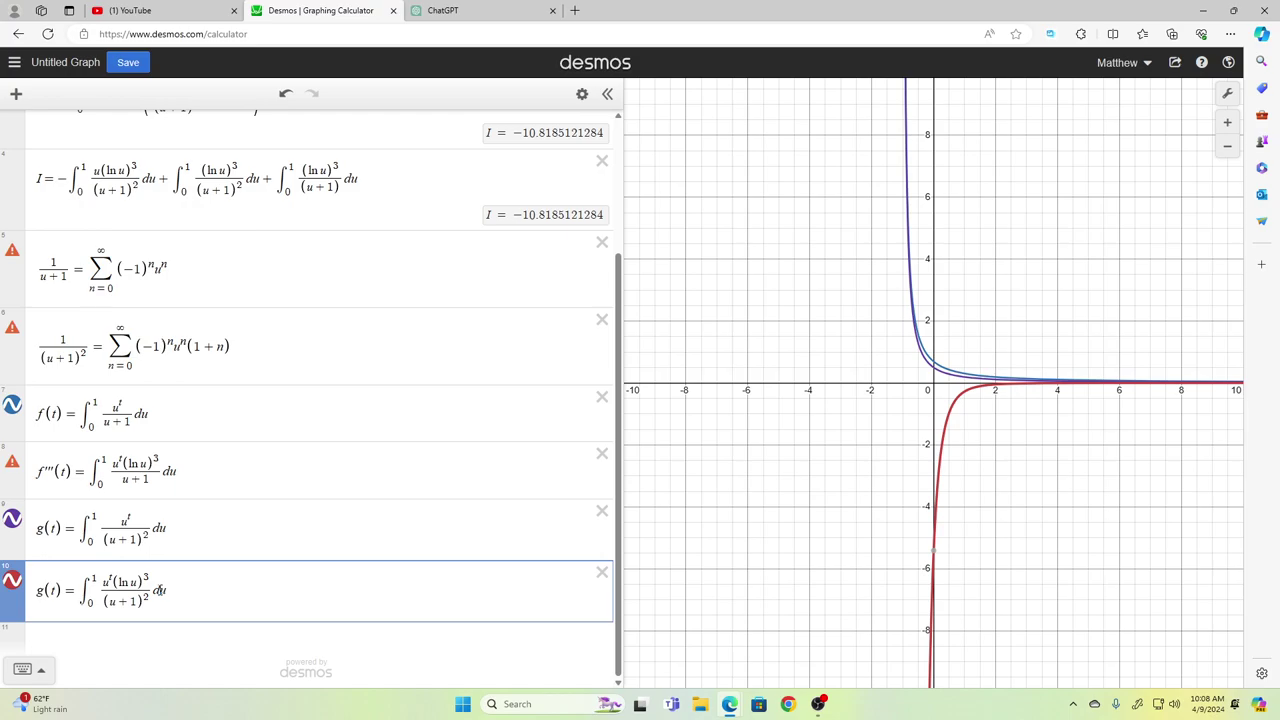
Step: Change the copied definition's left side to g'''(t)
{"action": "key", "text": "Left"}
{"action": "key", "text": "Left"}
{"action": "key", "text": "Left"}
{"action": "key", "text": "Left"}
{"action": "key", "text": "Left"}
{"action": "key", "text": "Left"}
{"action": "key", "text": "Left"}
{"action": "key", "text": "Left"}
{"action": "key", "text": "Left"}
{"action": "key", "text": "Left"}
{"action": "key", "text": "Left"}
{"action": "key", "text": "Left"}
{"action": "key", "text": "Left"}
{"action": "key", "text": "Left"}
{"action": "key", "text": "Left"}
{"action": "key", "text": "Left"}
{"action": "key", "text": "Left"}
{"action": "key", "text": "Left"}
{"action": "type", "text": "'''"}
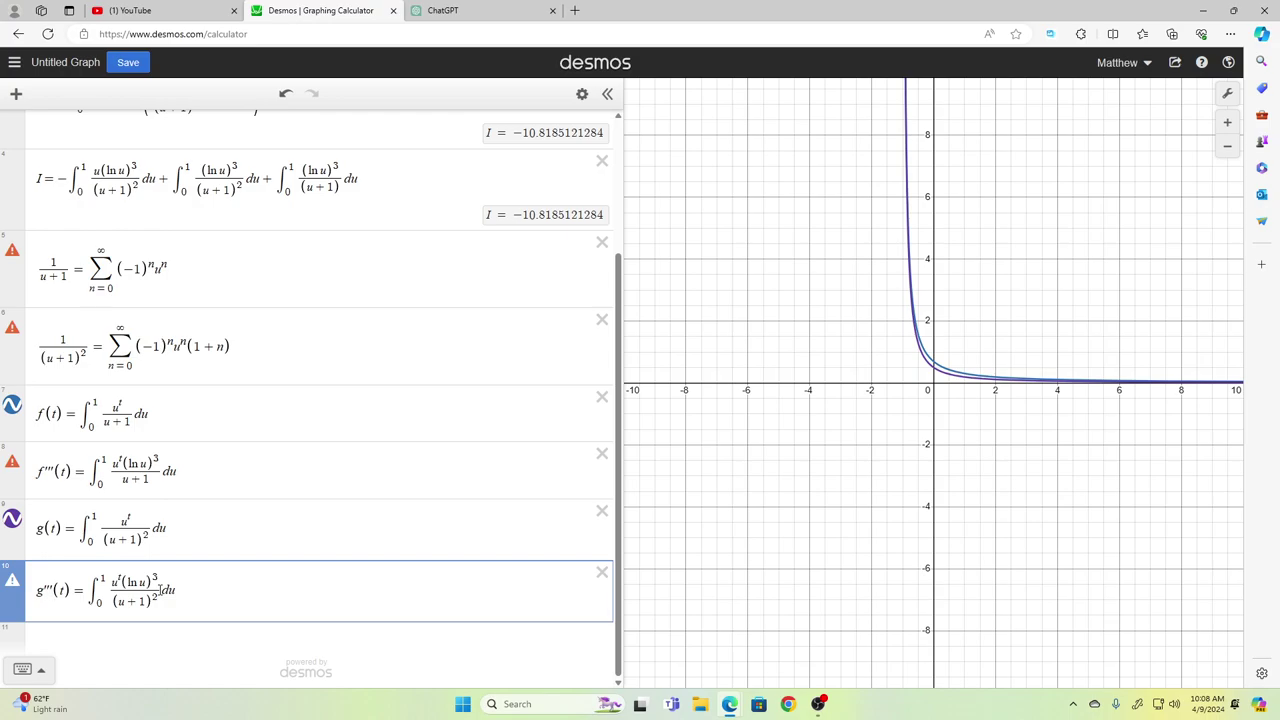
Step: Delete the series for 1/(u+1)^2 and clear the line holding the series for 1/(u+1)
{"action": "key", "text": "Up"}
{"action": "key", "text": "Up"}
{"action": "key", "text": "Up"}
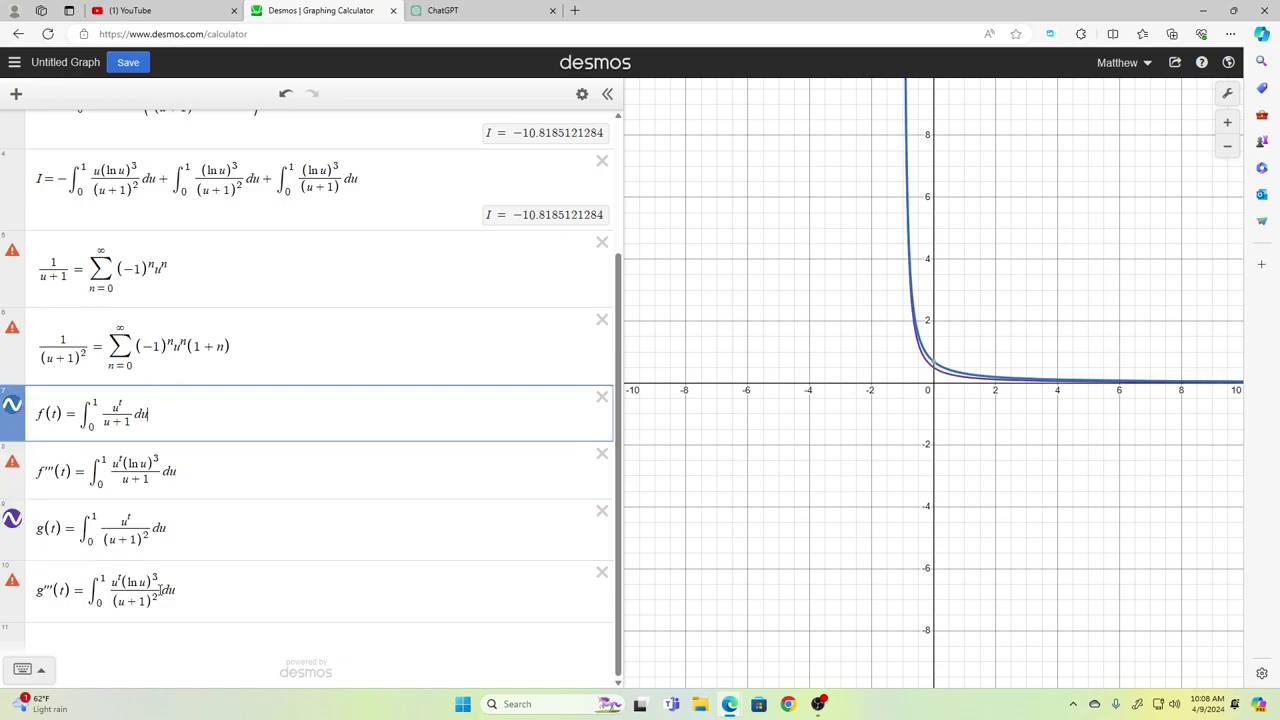
{"action": "key", "text": "Up"}
{"action": "key", "text": "ctrl+a"}
{"action": "key", "text": "BackSpace"}
{"action": "key", "text": "BackSpace"}
{"action": "key", "text": "ctrl+a"}
{"action": "key", "text": "BackSpace"}
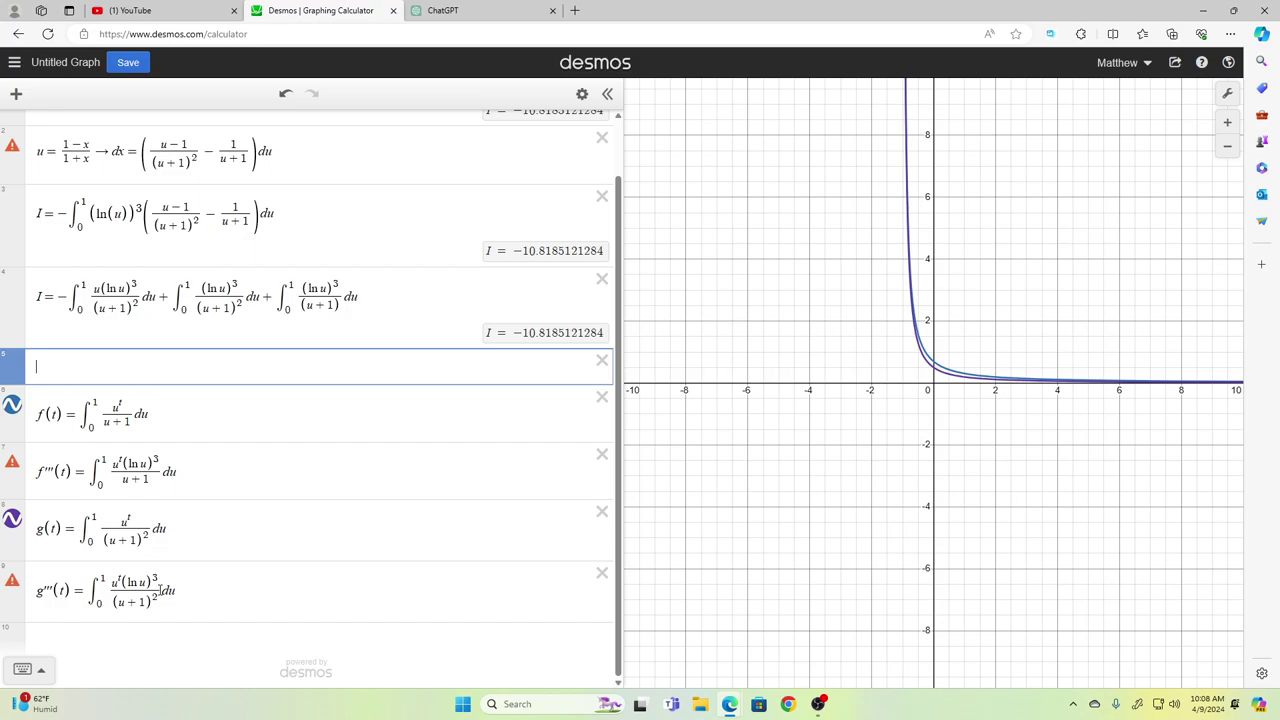
Step: Write I = -g'''(1) on the cleared line to express the first integral of the split form
{"action": "type", "text": "("}
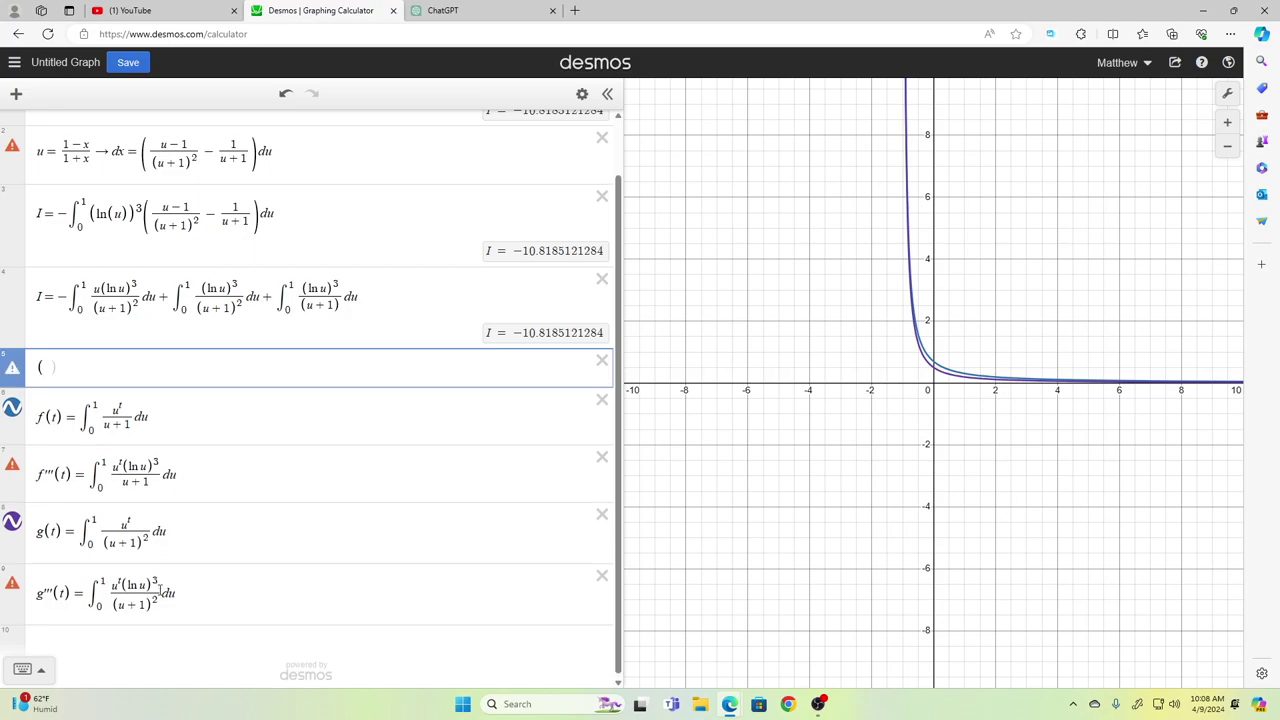
{"action": "key", "text": "BackSpace"}
{"action": "type", "text": "I "}
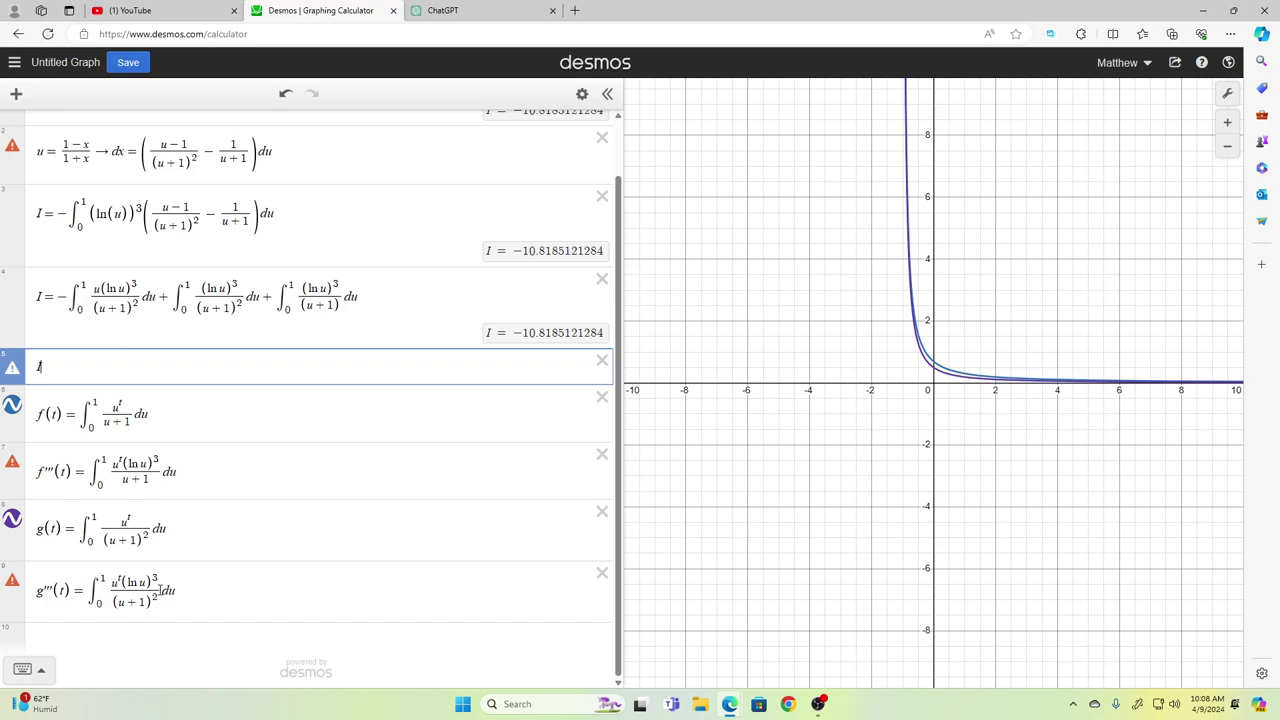
{"action": "type", "text": "="}
{"action": "key", "text": "Up"}
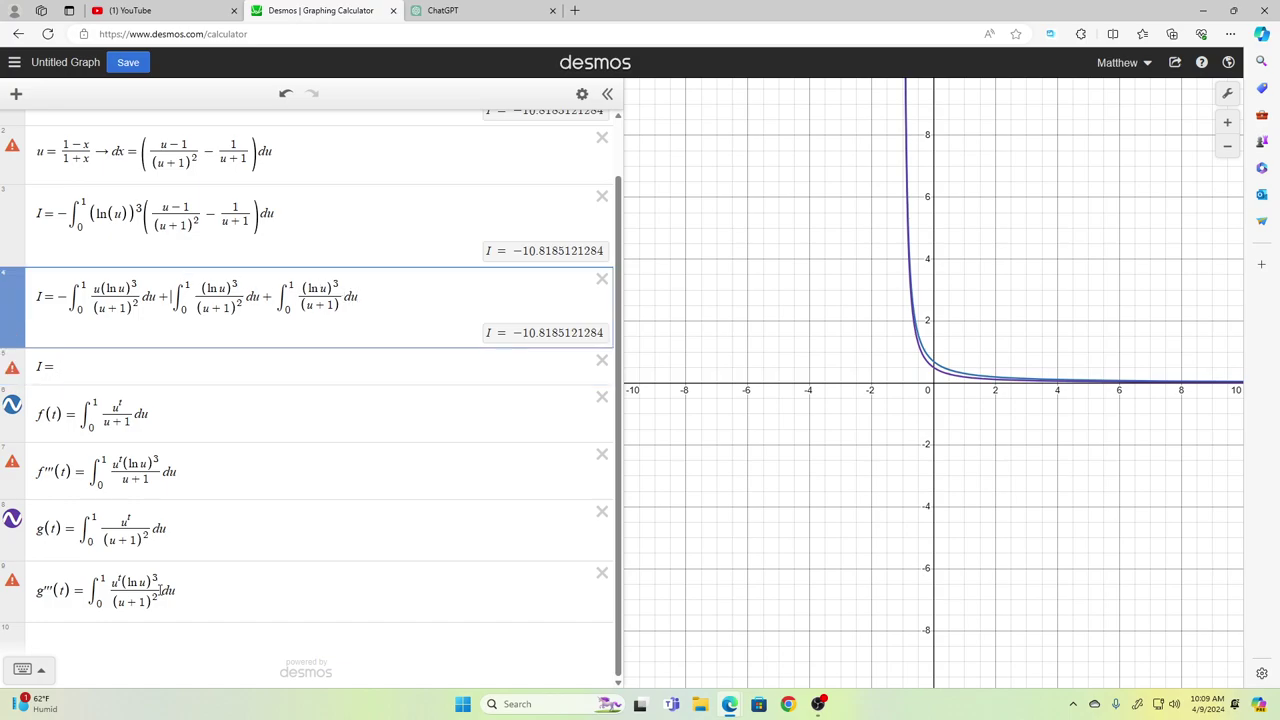
{"action": "key", "text": "Left"}
{"action": "key", "text": "Left"}
{"action": "key", "text": "shift+Left"}
{"action": "key", "text": "shift+Left"}
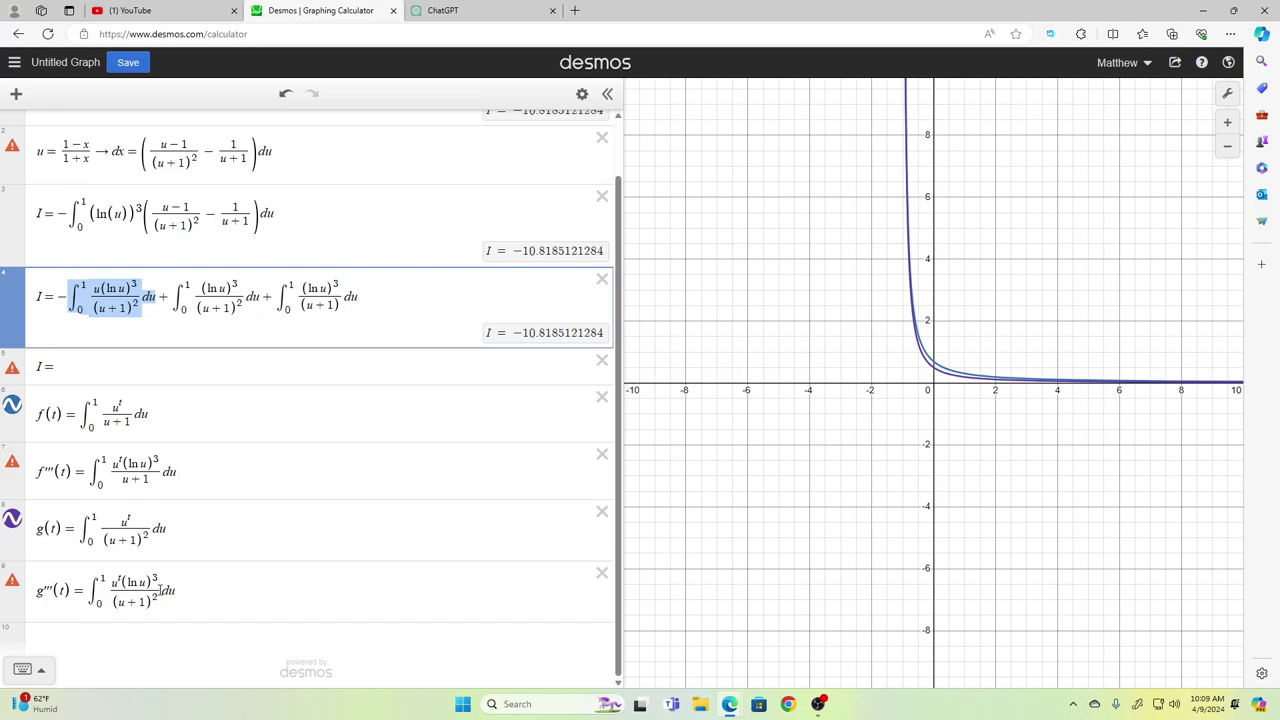
{"action": "key", "text": "Down"}
{"action": "key", "text": "Down"}
{"action": "type", "text": "-g'"}
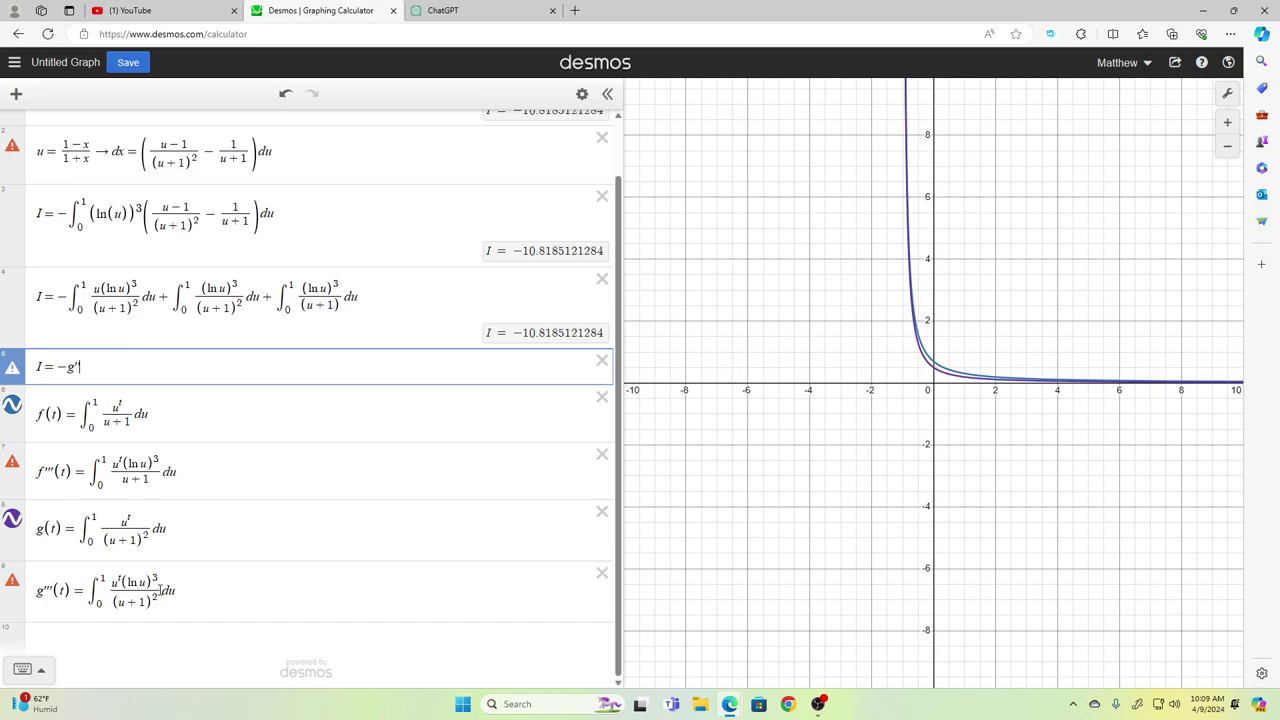
{"action": "type", "text": "''(1"}
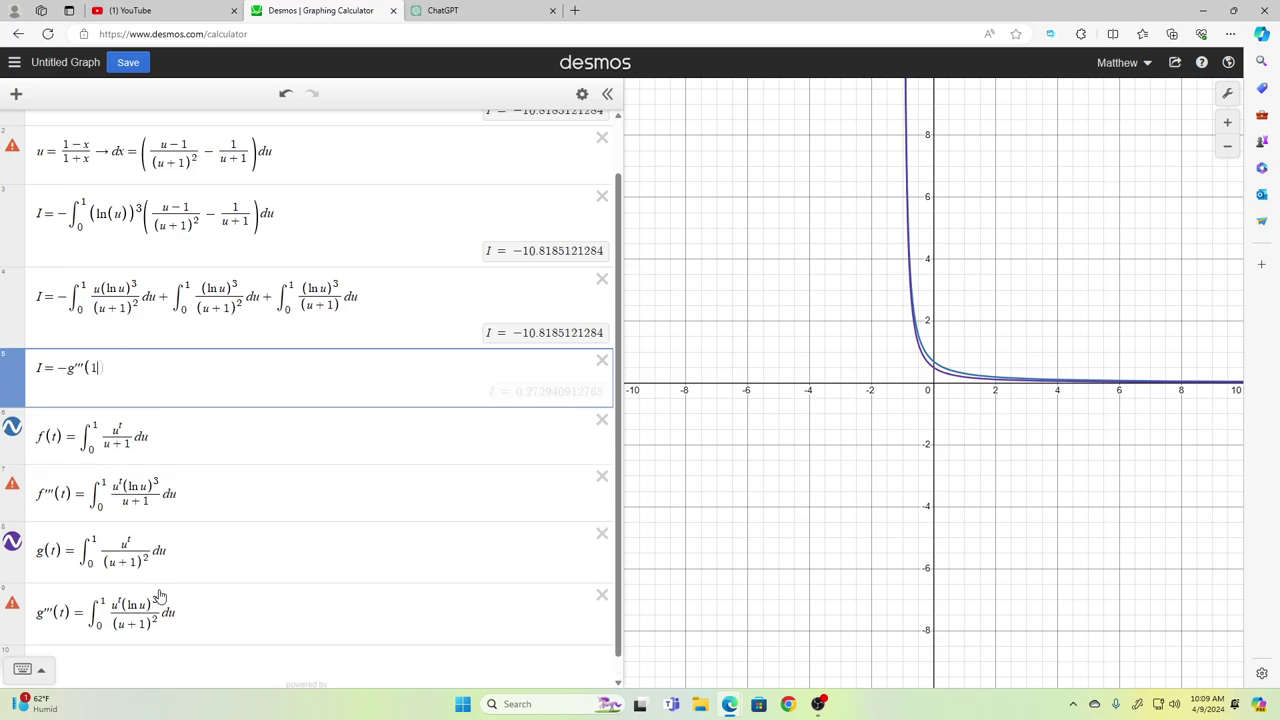
Step: Highlight the integral in the g'''(t) definition to check it against the first term of I
{"action": "key", "text": "Down"}
{"action": "key", "text": "Down"}
{"action": "key", "text": "Down"}
{"action": "key", "text": "Down"}
{"action": "key", "text": "Left"}
{"action": "key", "text": "Left"}
{"action": "key", "text": "shift+Left"}
{"action": "key", "text": "shift+Left"}
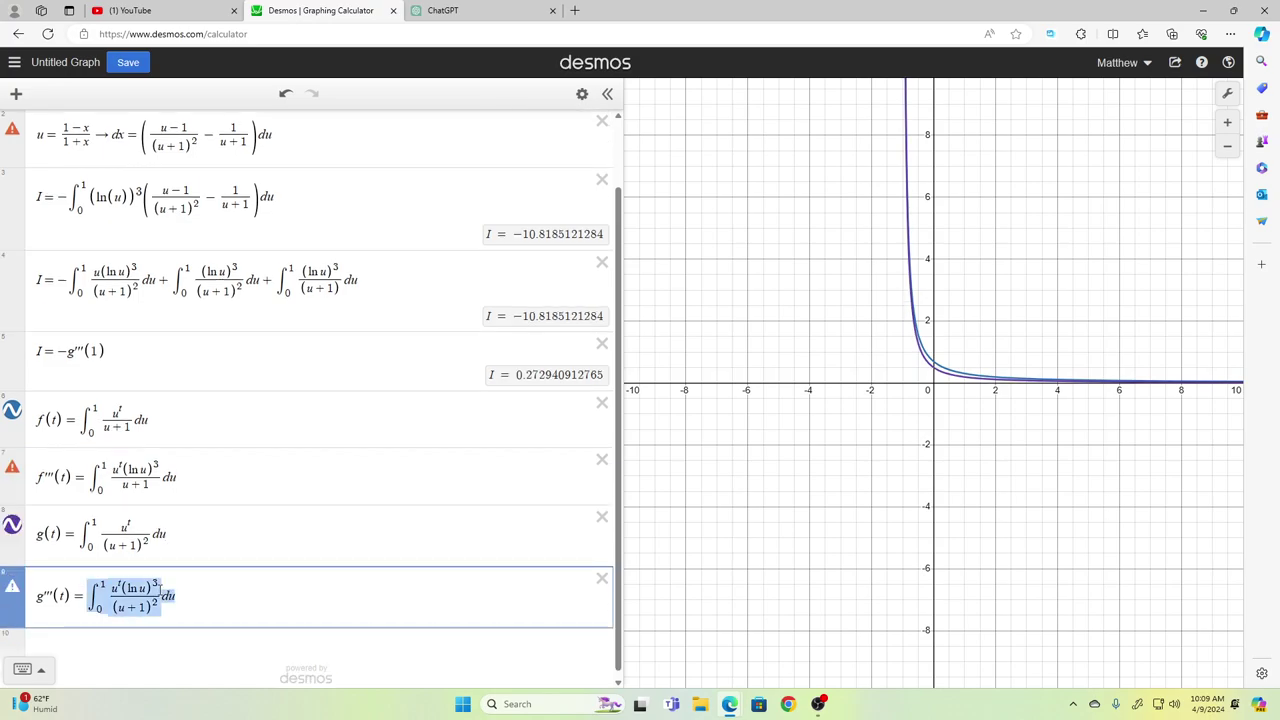
Step: Highlight the first integral of the split form of I to compare it with the -g'''(1) term
{"action": "key", "text": "Up"}
{"action": "key", "text": "Up"}
{"action": "key", "text": "Up"}
{"action": "key", "text": "Up"}
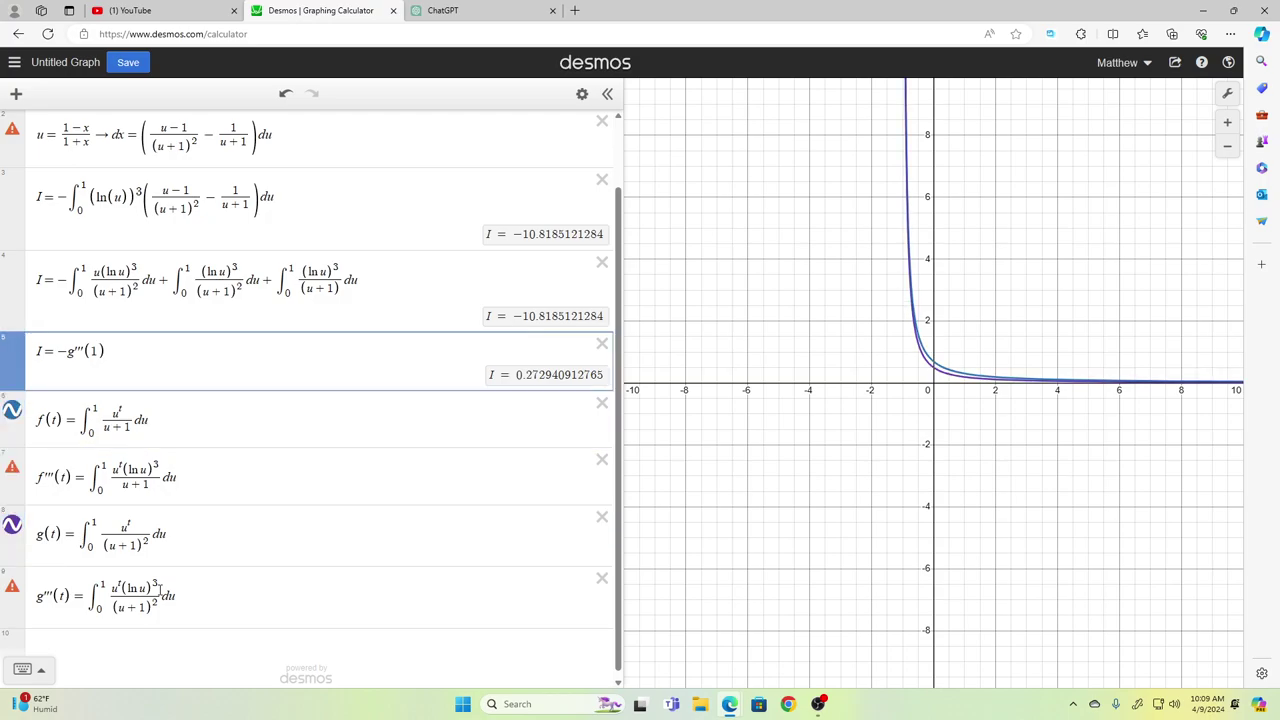
{"action": "key", "text": "Up"}
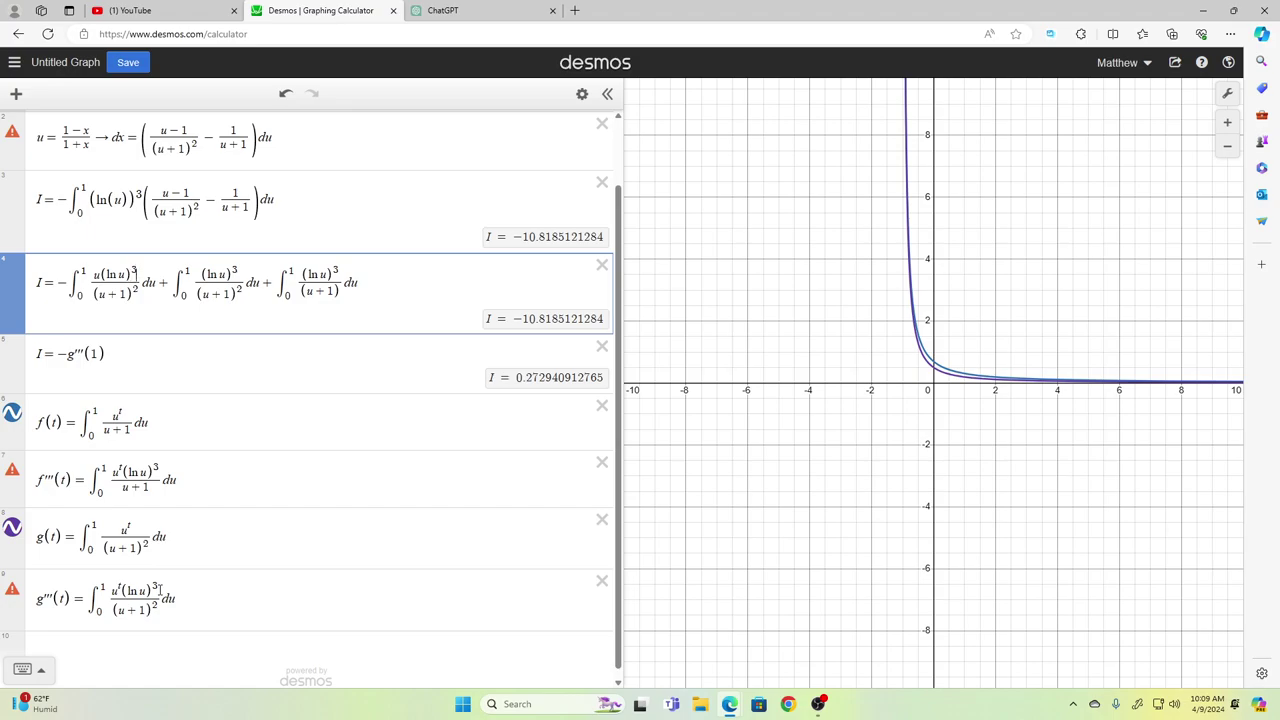
{"action": "key", "text": "Right"}
{"action": "key", "text": "shift+Left"}
{"action": "key", "text": "shift+Left"}
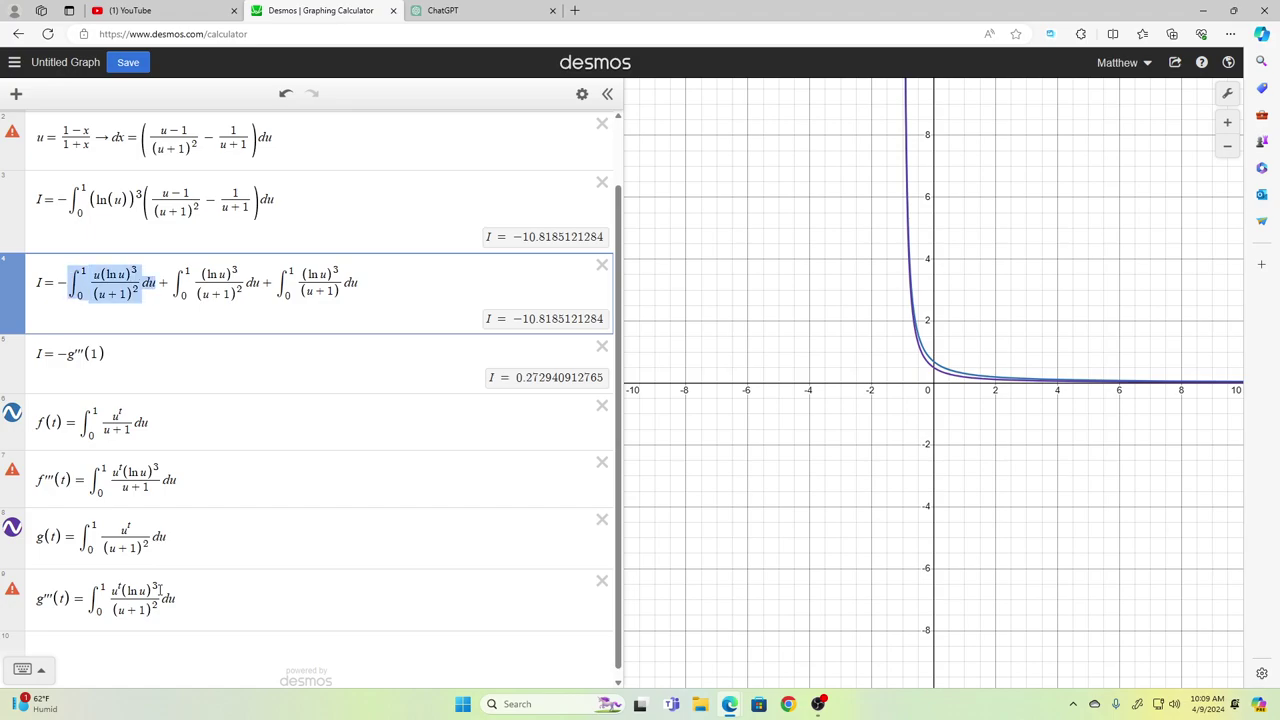
{"action": "key", "text": "Right"}
Step: Extend the line I = -g'''(1) with + g'''(0) + f'''(0)
{"action": "key", "text": "Down"}
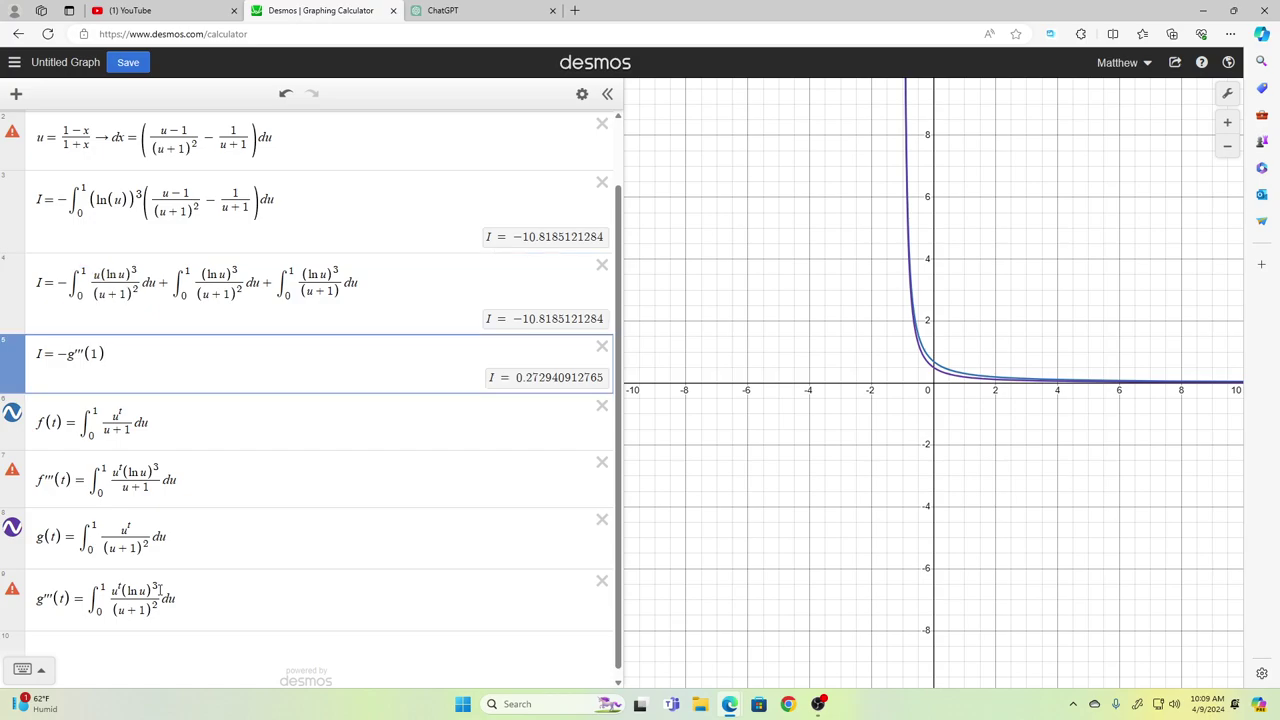
{"action": "type", "text": "+"}
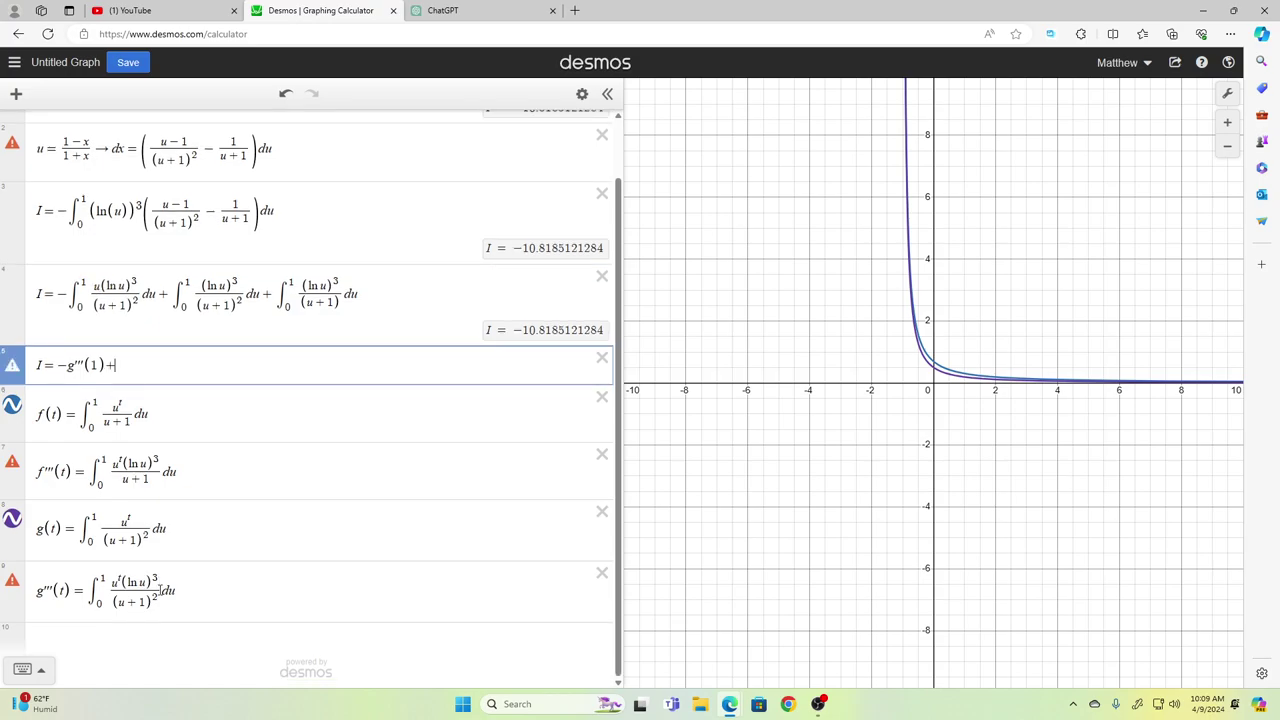
{"action": "type", "text": "g'''(0"}
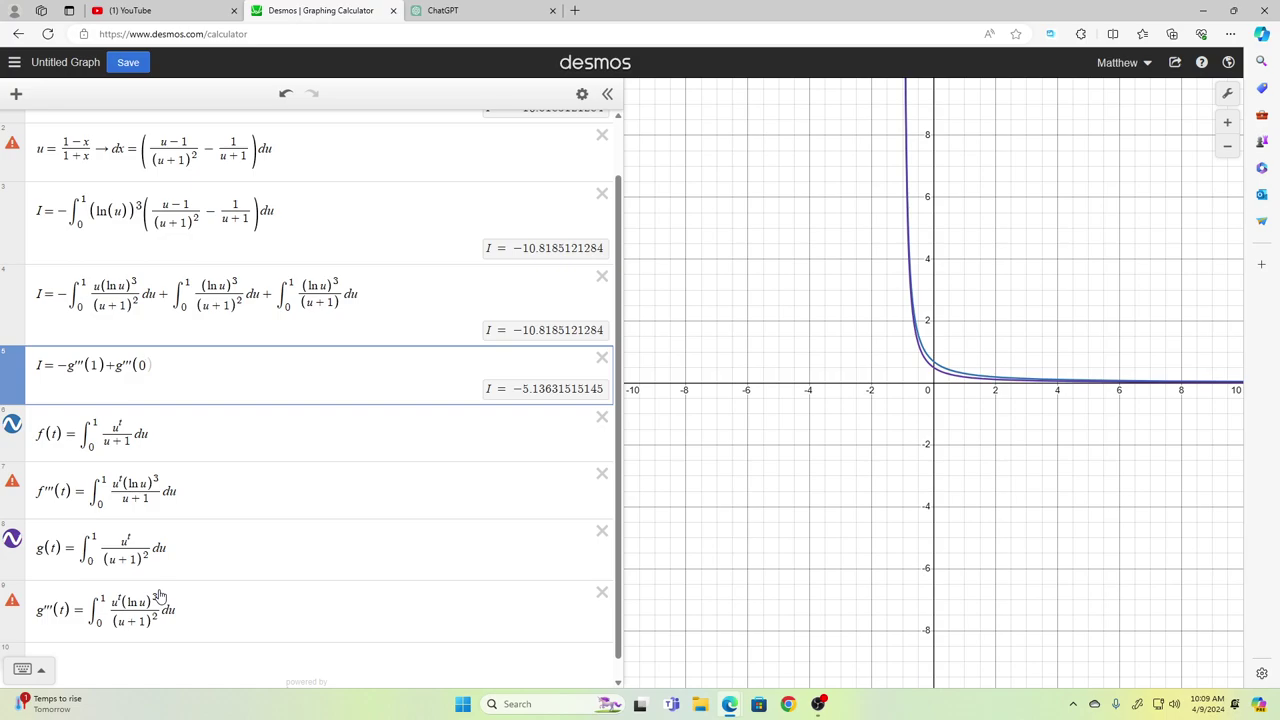
{"action": "type", "text": ")+"}
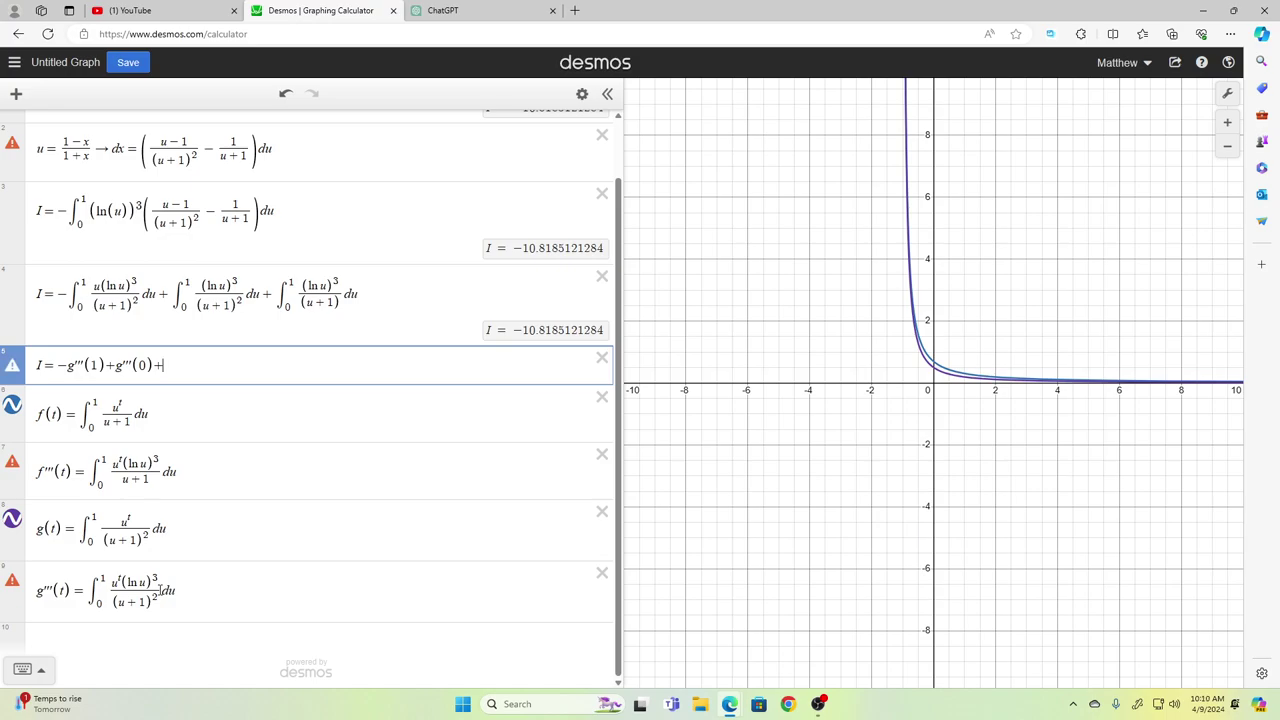
{"action": "type", "text": "f'''(0"}
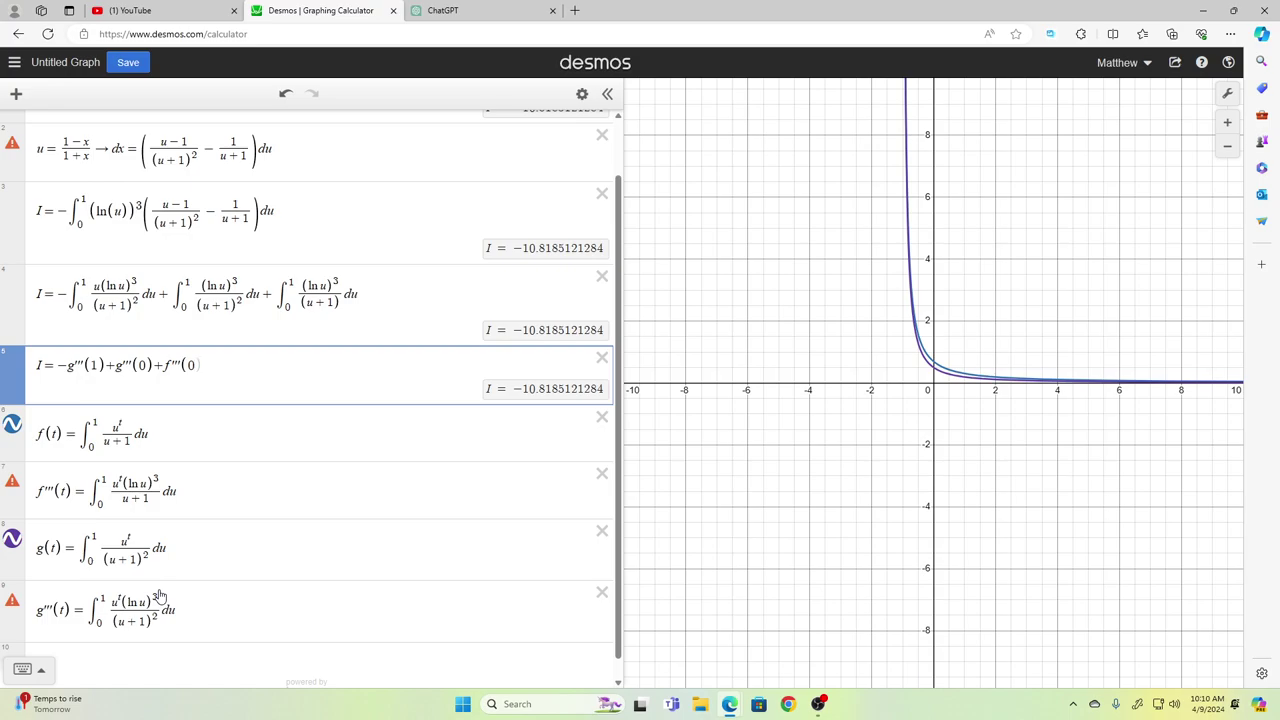
Step: Delete the definitions of f(t), f'''(t), g(t) and g'''(t) below the derivative form of I
{"action": "key", "text": "Down"}
{"action": "key", "text": "Down"}
{"action": "key", "text": "Down"}
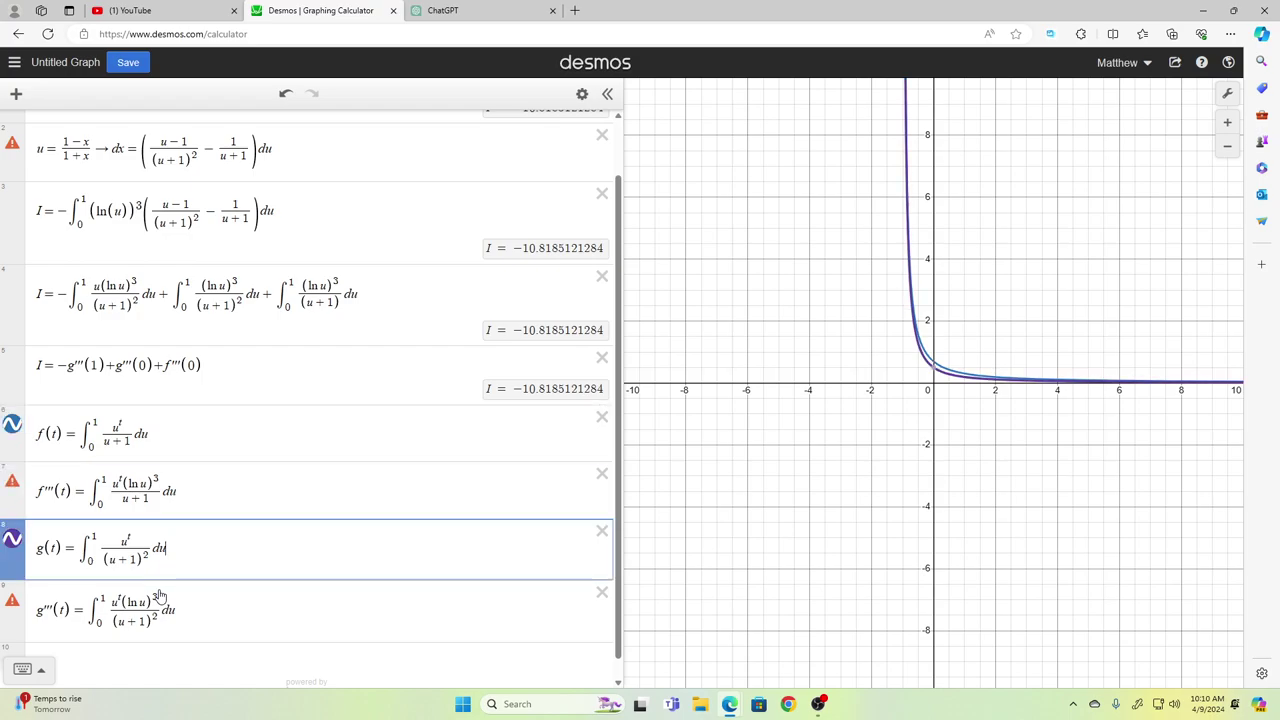
{"action": "key", "text": "Down"}
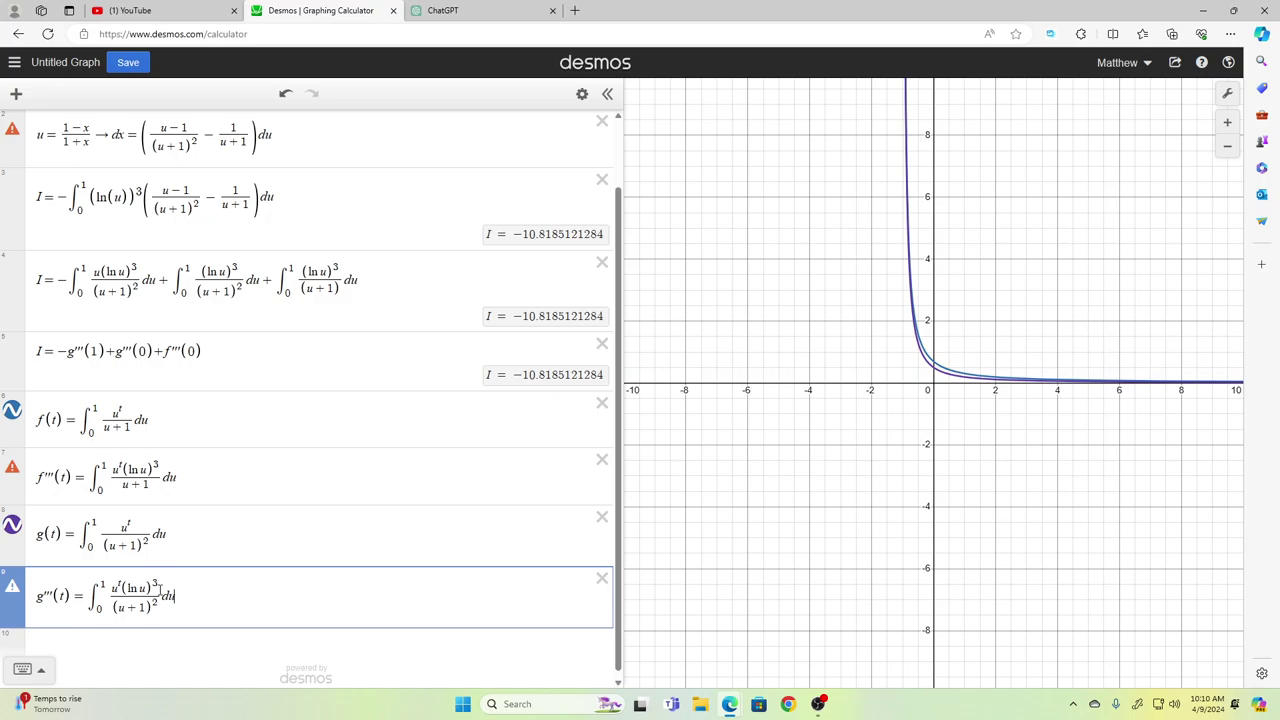
{"action": "key", "text": "ctrl+z"}
{"action": "key", "text": "ctrl+z"}
{"action": "key", "text": "ctrl+z"}
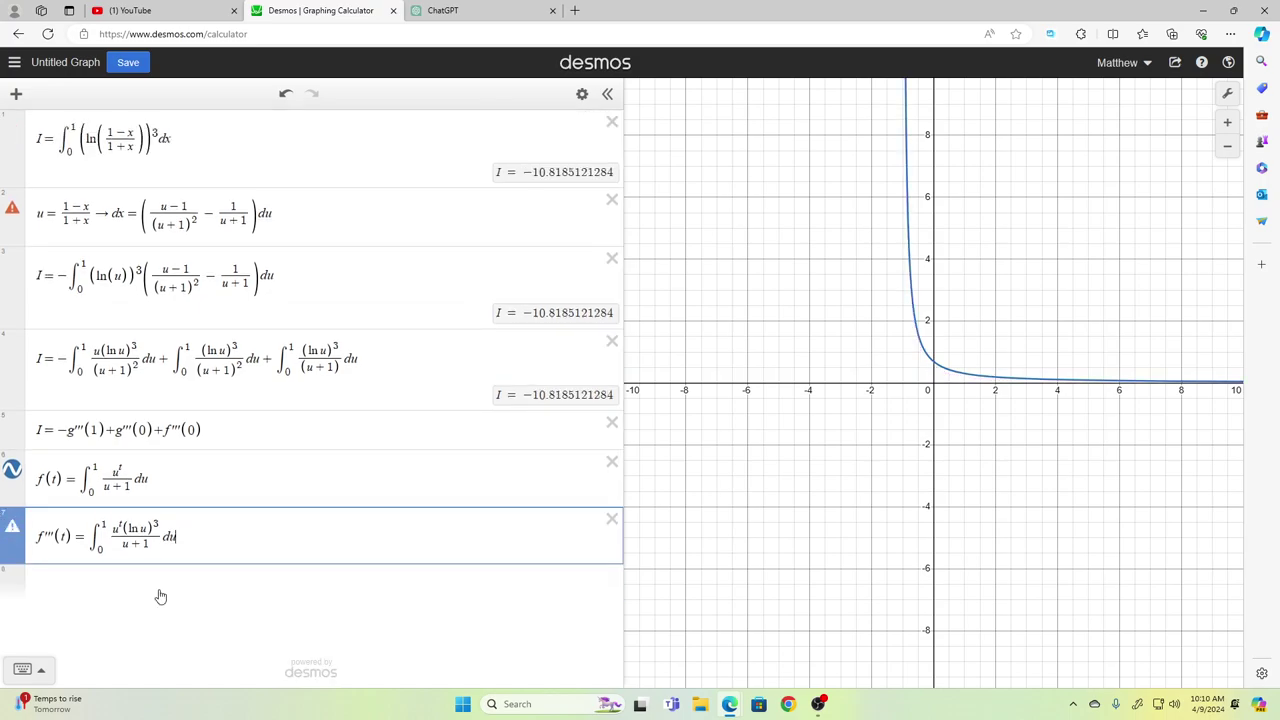
{"action": "key", "text": "ctrl+z"}
{"action": "key", "text": "ctrl+z"}
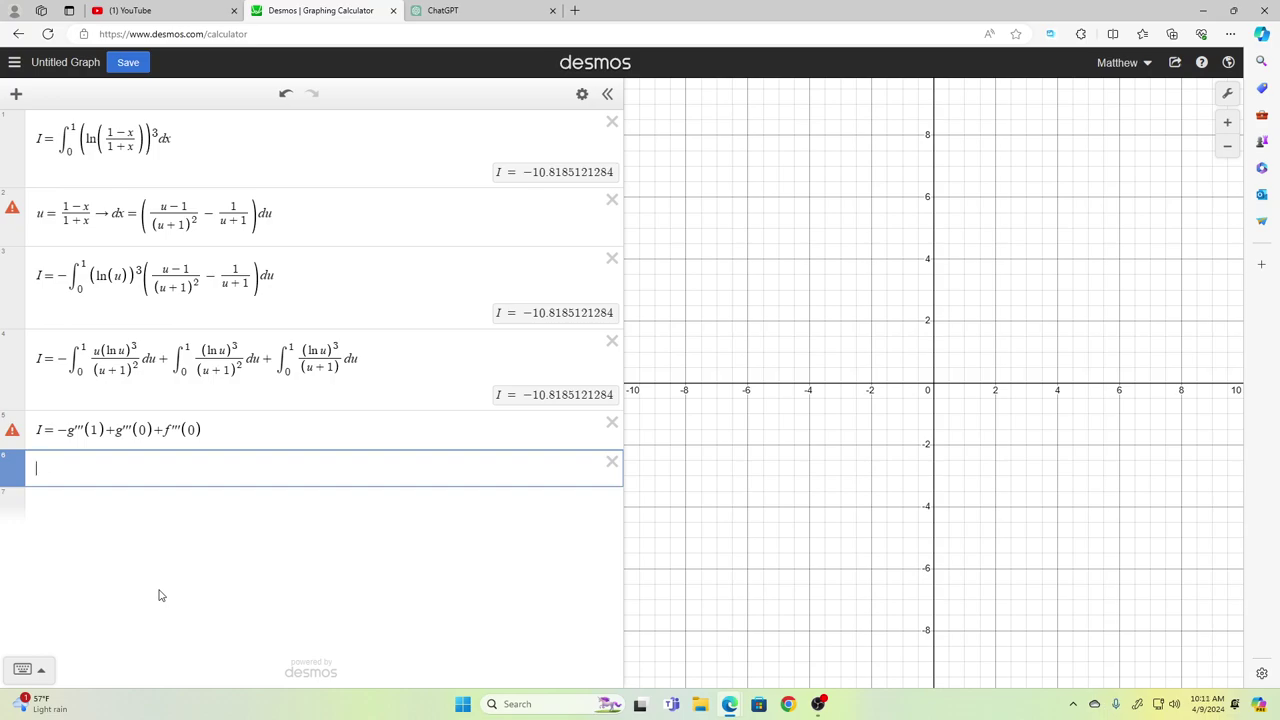
Step: Undo the deletion of the four f and g definitions and return to the f'''(t) line
{"action": "type", "text": "f(t)=∫_0^1 u^t/(u+1) du"}
{"action": "type", "text": "f'''(t)=∫_0^1 u^t(ln u)^3/(u+1) du"}
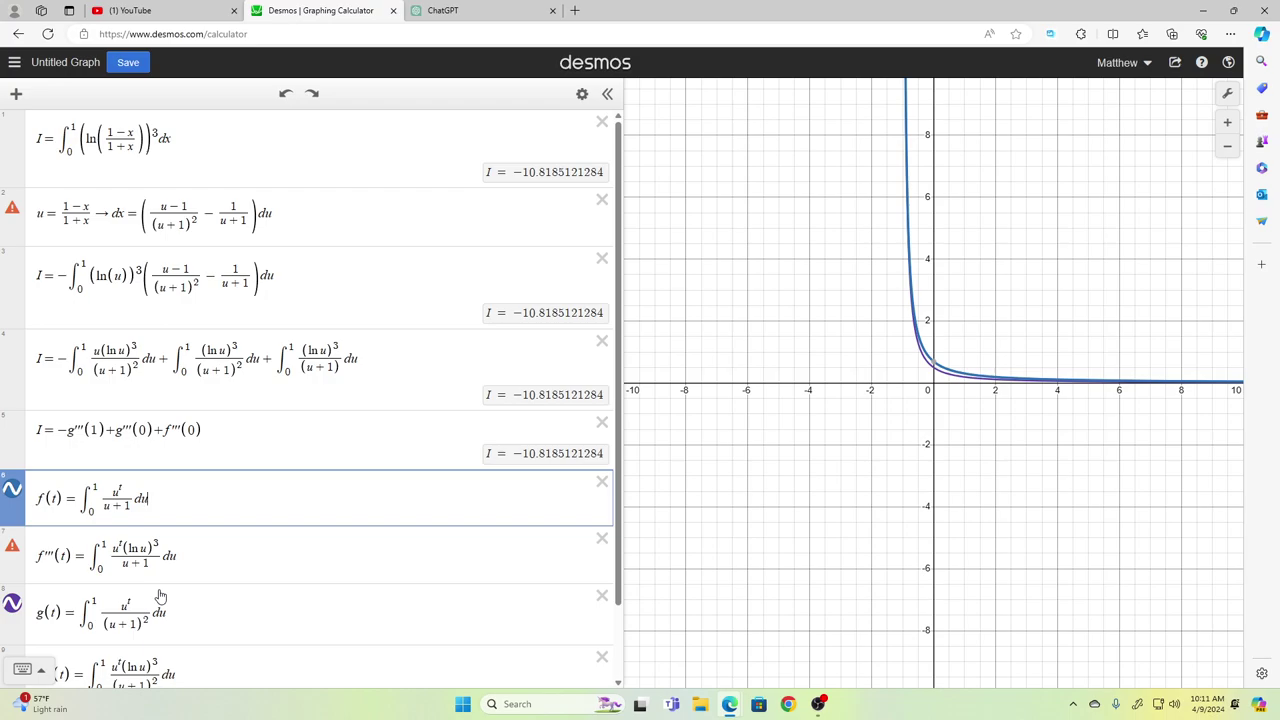
{"action": "key", "text": "Down"}
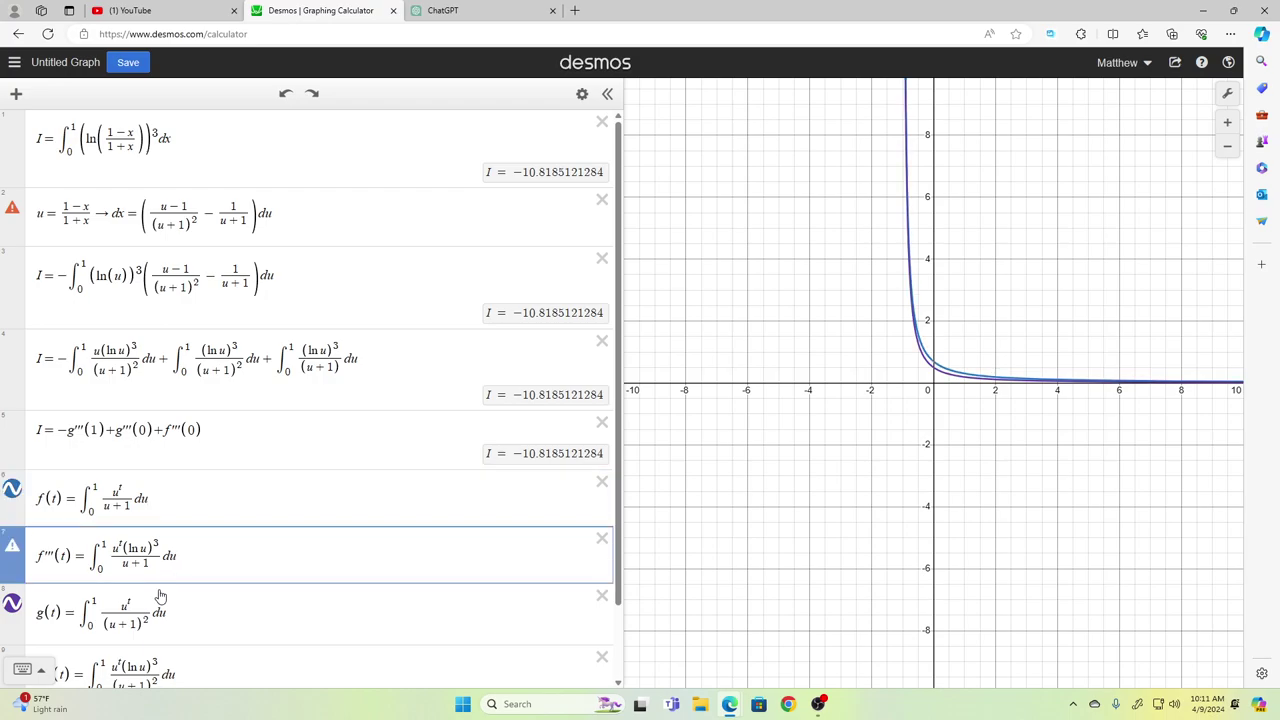
Step: Clear the line holding f'''(t) and delete the g'''(t) definition
{"action": "key", "text": "ctrl+a"}
{"action": "key", "text": "BackSpace"}
{"action": "key", "text": "BackSpace"}
{"action": "left_click", "coordinate": [161, 589]}
{"action": "key", "text": "ctrl+a"}
{"action": "key", "text": "BackSpace"}
{"action": "key", "text": "BackSpace"}
{"action": "key", "text": "Home"}
{"action": "key", "text": "Return"}
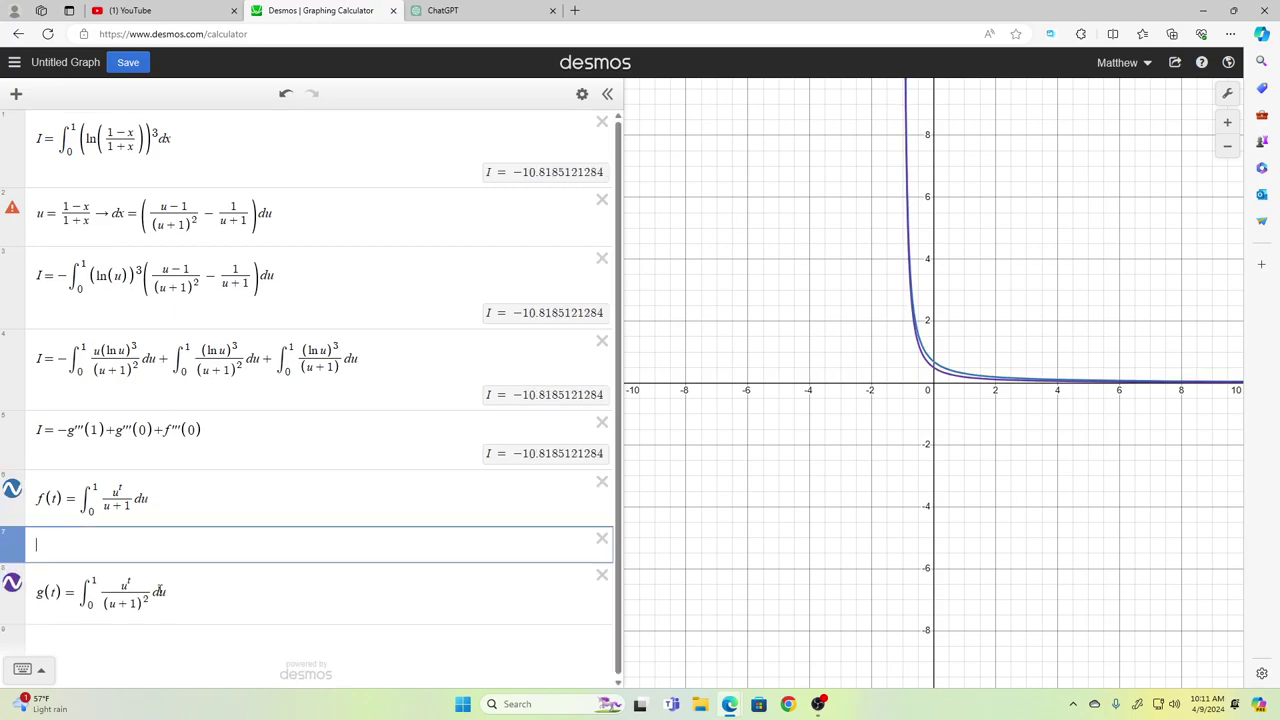
Step: Write f(t) = on the cleared line and complete it with a copy of the integral from the f(t) definition
{"action": "type", "text": "f(t) ="}
{"action": "key", "text": "Up"}
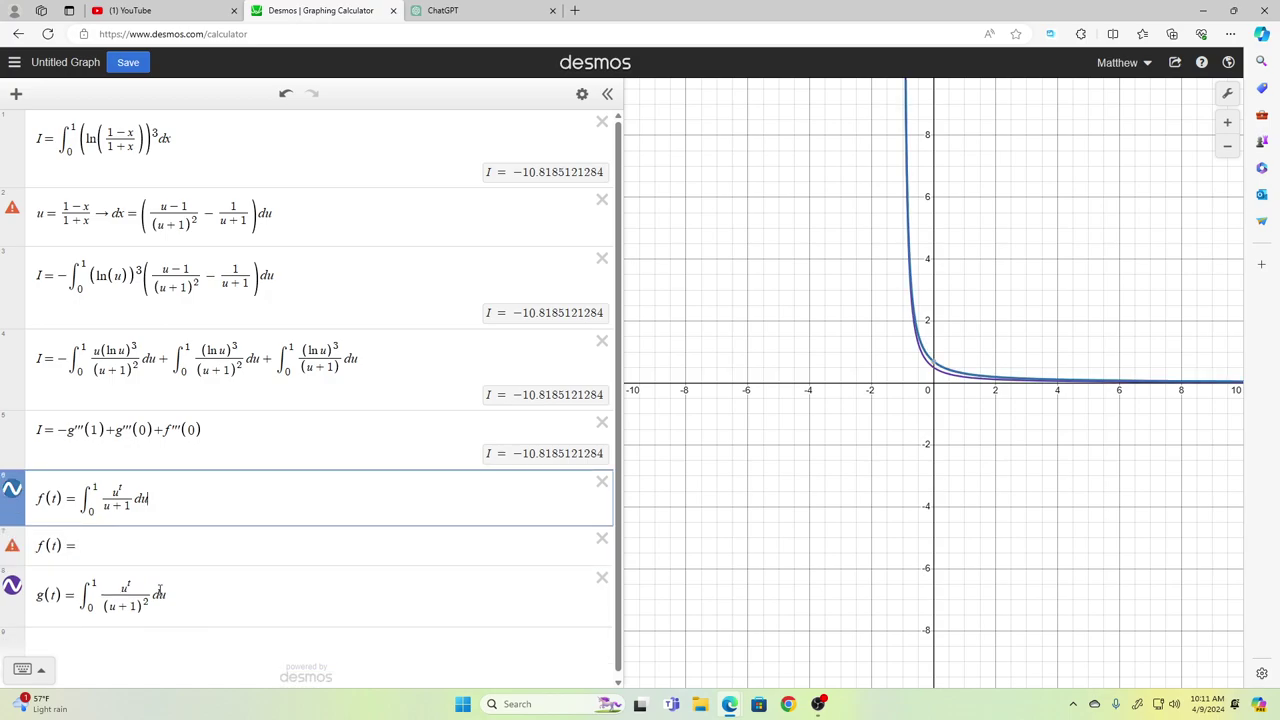
{"action": "key", "text": "shift+Left"}
{"action": "key", "text": "shift+Left"}
{"action": "key", "text": "shift+Left"}
{"action": "key", "text": "shift+Left"}
{"action": "key", "text": "ctrl+c"}
{"action": "key", "text": "Right"}
{"action": "key", "text": "Down"}
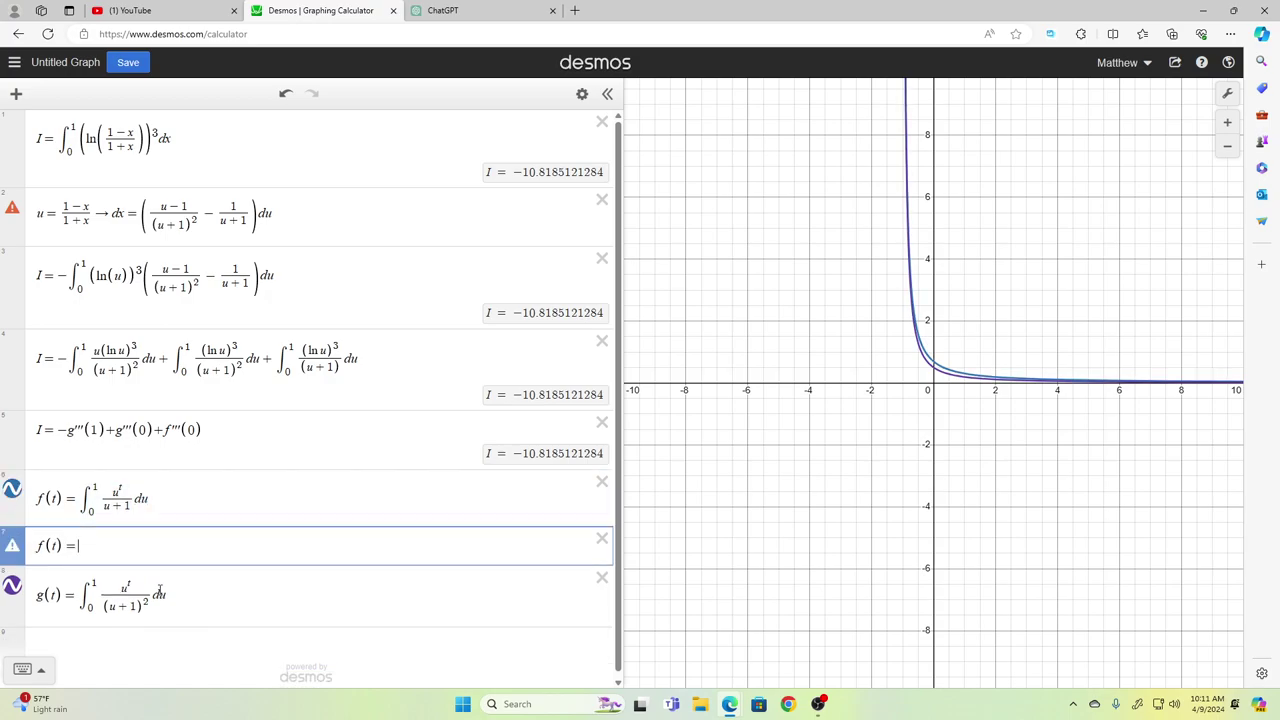
{"action": "key", "text": "ctrl+v"}
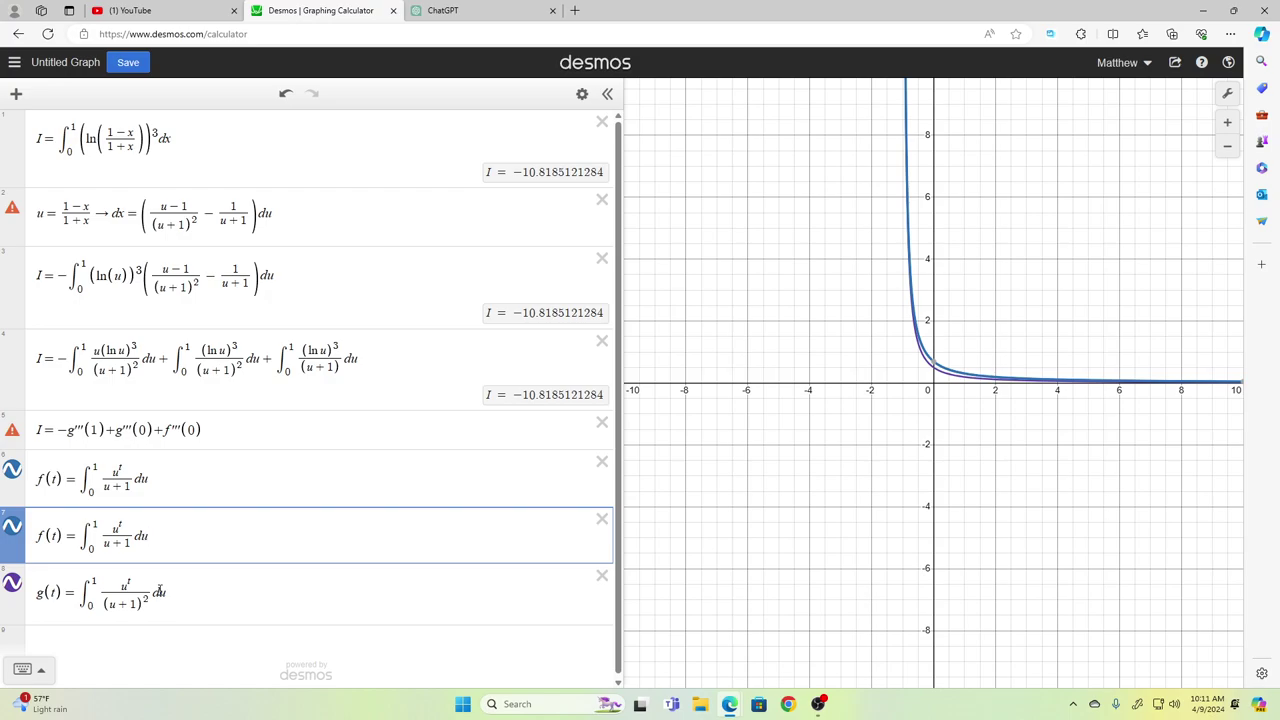
Step: Undo the recent edits to bring back the f'''(t) and g'''(t) definitions, keeping I = -g'''(1)+g'''(0)+f'''(0)
{"action": "key", "text": "ctrl+z"}
{"action": "key", "text": "ctrl+z"}
{"action": "key", "text": "ctrl+z"}
{"action": "key", "text": "ctrl+z"}
{"action": "key", "text": "ctrl+z"}
{"action": "key", "text": "ctrl+z"}
{"action": "key", "text": "ctrl+z"}
{"action": "key", "text": "ctrl+z"}
{"action": "key", "text": "ctrl+z"}
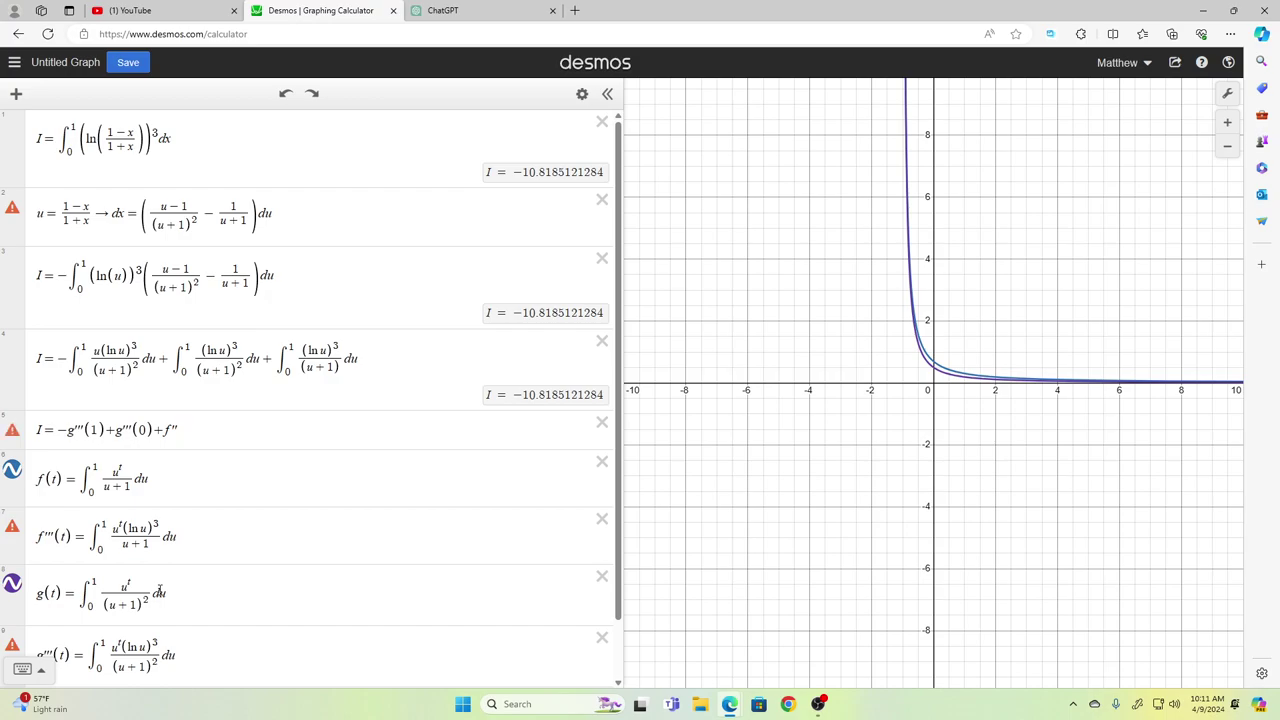
{"action": "key", "text": "ctrl+y"}
{"action": "key", "text": "ctrl+y"}
{"action": "key", "text": "ctrl+y"}
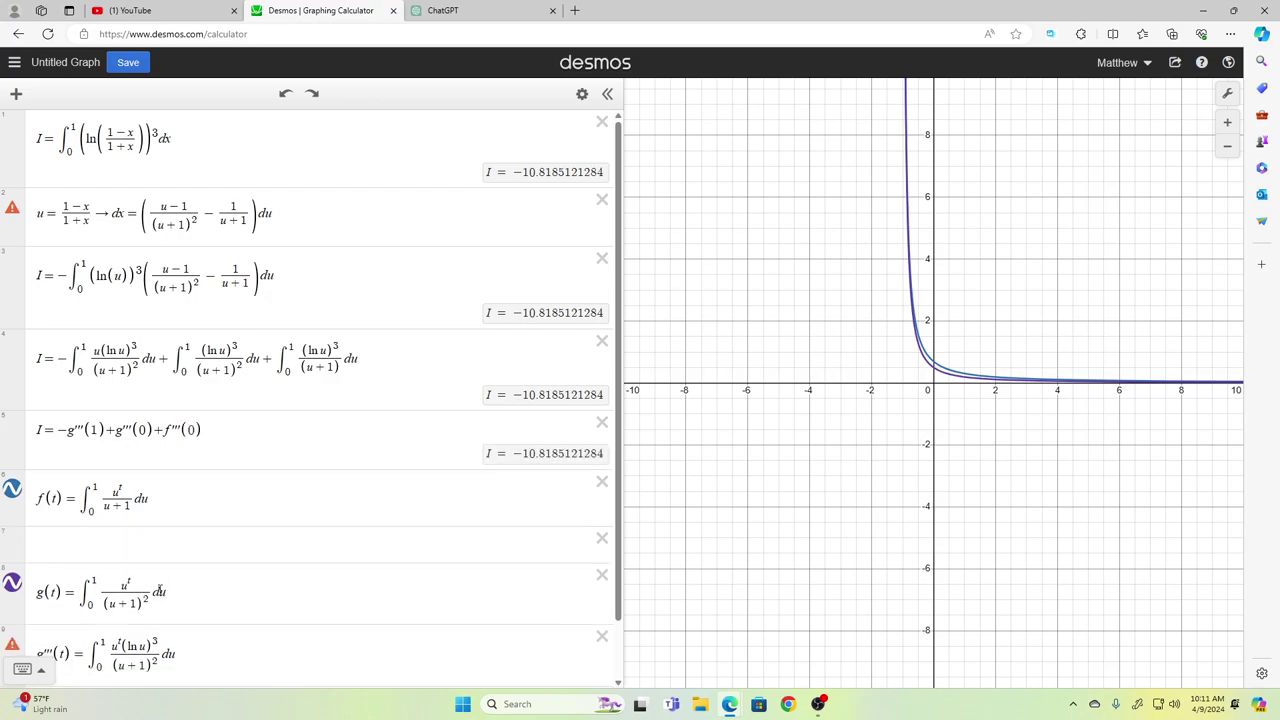
{"action": "key", "text": "ctrl+y"}
{"action": "scroll", "coordinate": [160, 595], "scroll_direction": "down", "scroll_amount": 1}
{"action": "scroll", "coordinate": [160, 595], "scroll_direction": "up", "scroll_amount": 1}
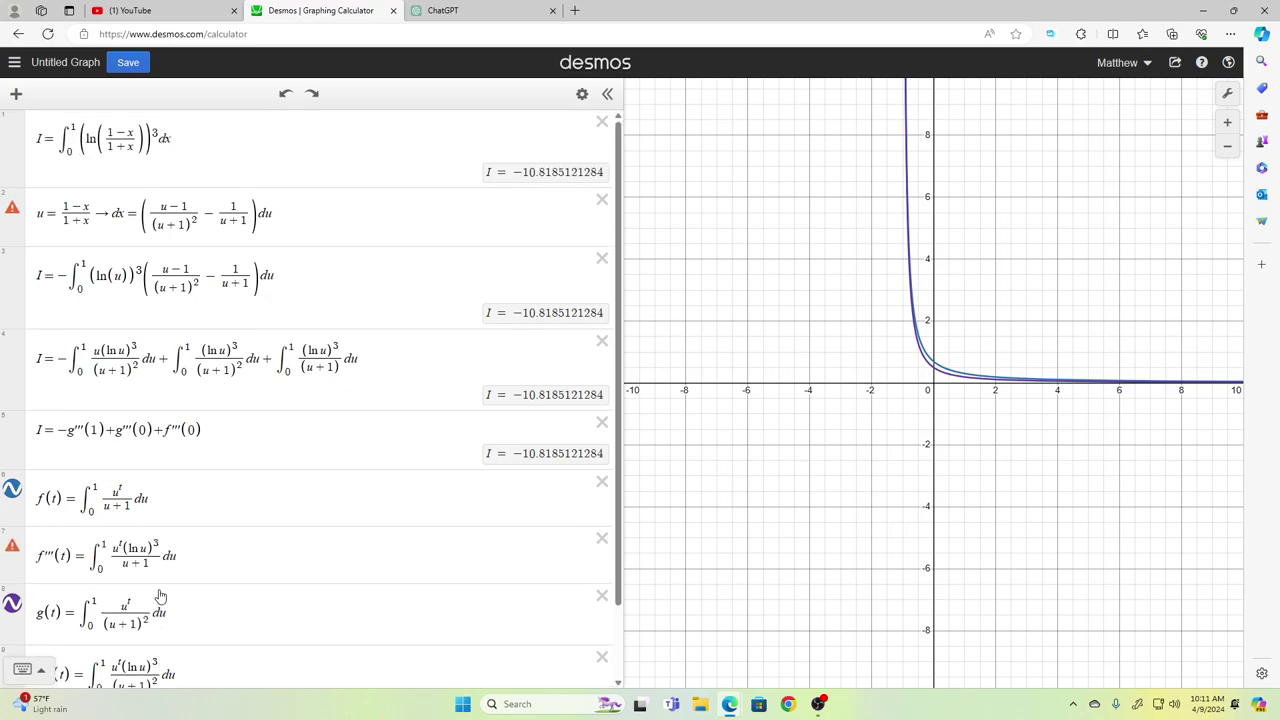
Step: Clear the line holding the f'''(t) definition
{"action": "left_click", "coordinate": [206, 559]}
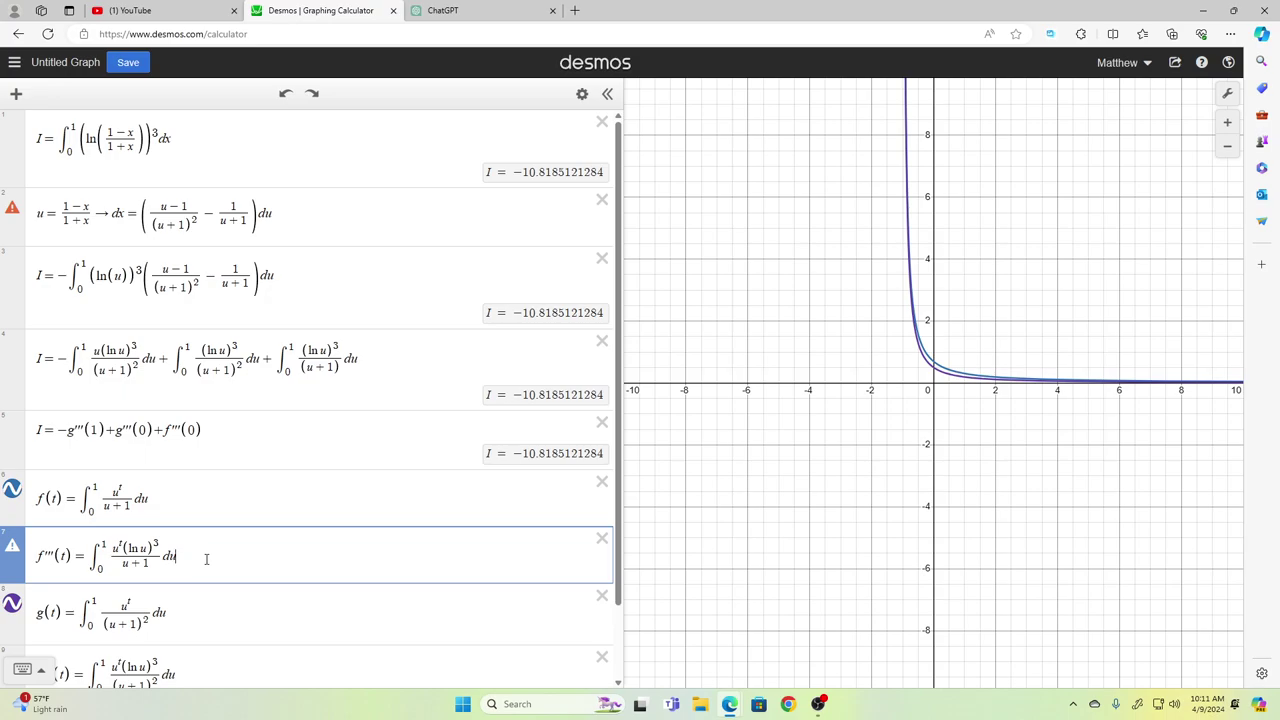
{"action": "key", "text": "shift+Left"}
{"action": "key", "text": "shift+Left"}
{"action": "key", "text": "shift+Left"}
{"action": "key", "text": "shift+Left"}
{"action": "key", "text": "shift+Left"}
{"action": "key", "text": "shift+Left"}
{"action": "key", "text": "shift+Left"}
{"action": "key", "text": "shift+Left"}
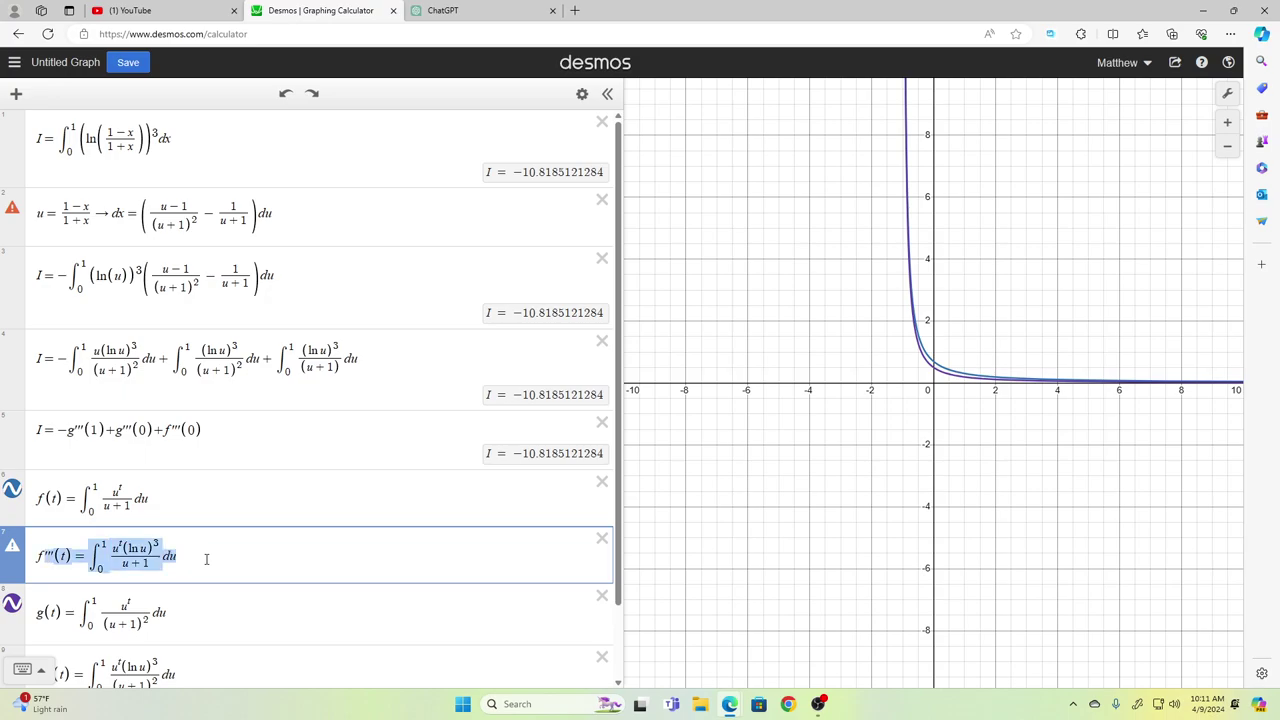
{"action": "key", "text": "BackSpace"}
Step: On the cleared line, write f(t) = the integral from 0 to 1 of u^t times a sum from n=0 to infinity
{"action": "type", "text": "f(t"}
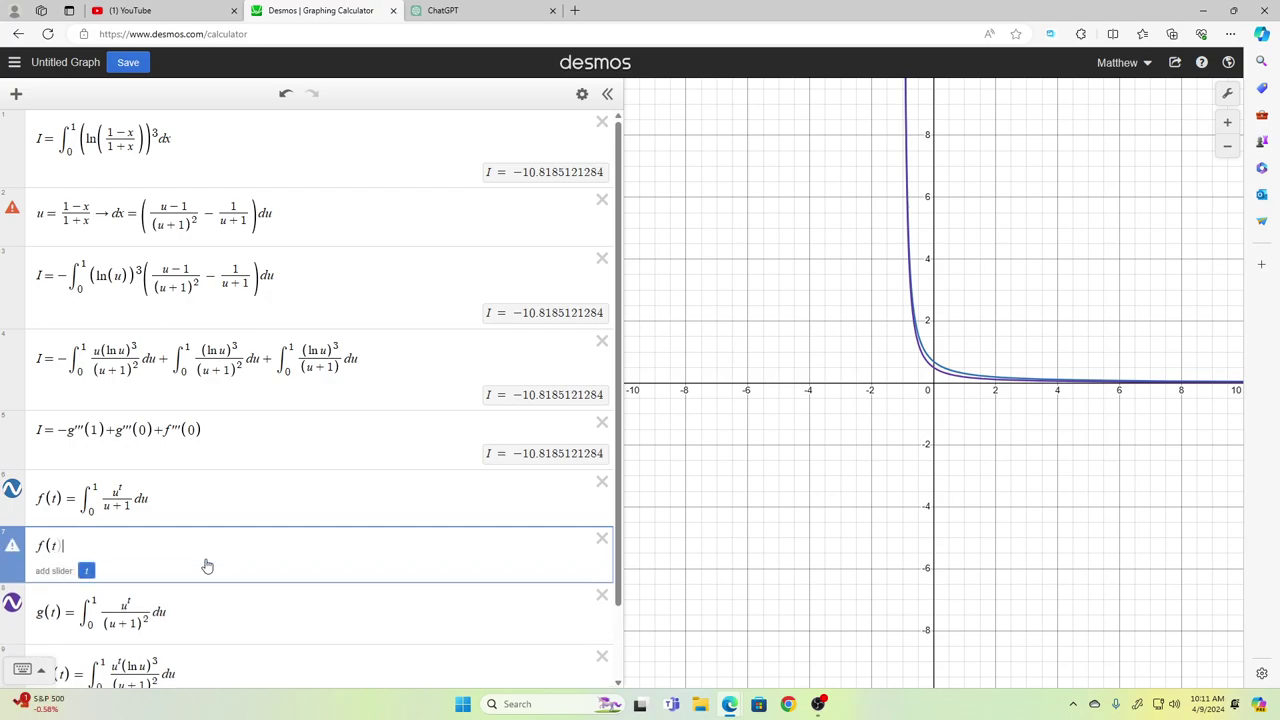
{"action": "type", "text": ")=int0"}
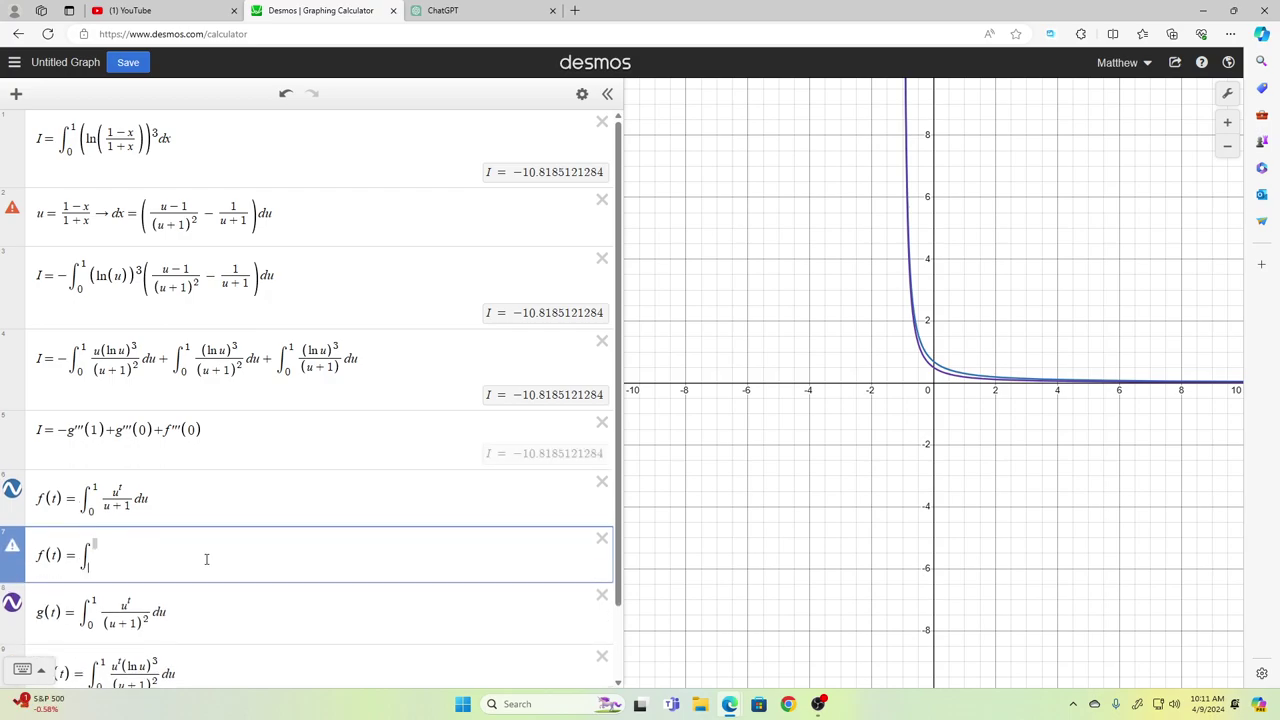
{"action": "type", "text": "1"}
{"action": "key", "text": "Right"}
{"action": "type", "text": "u^"}
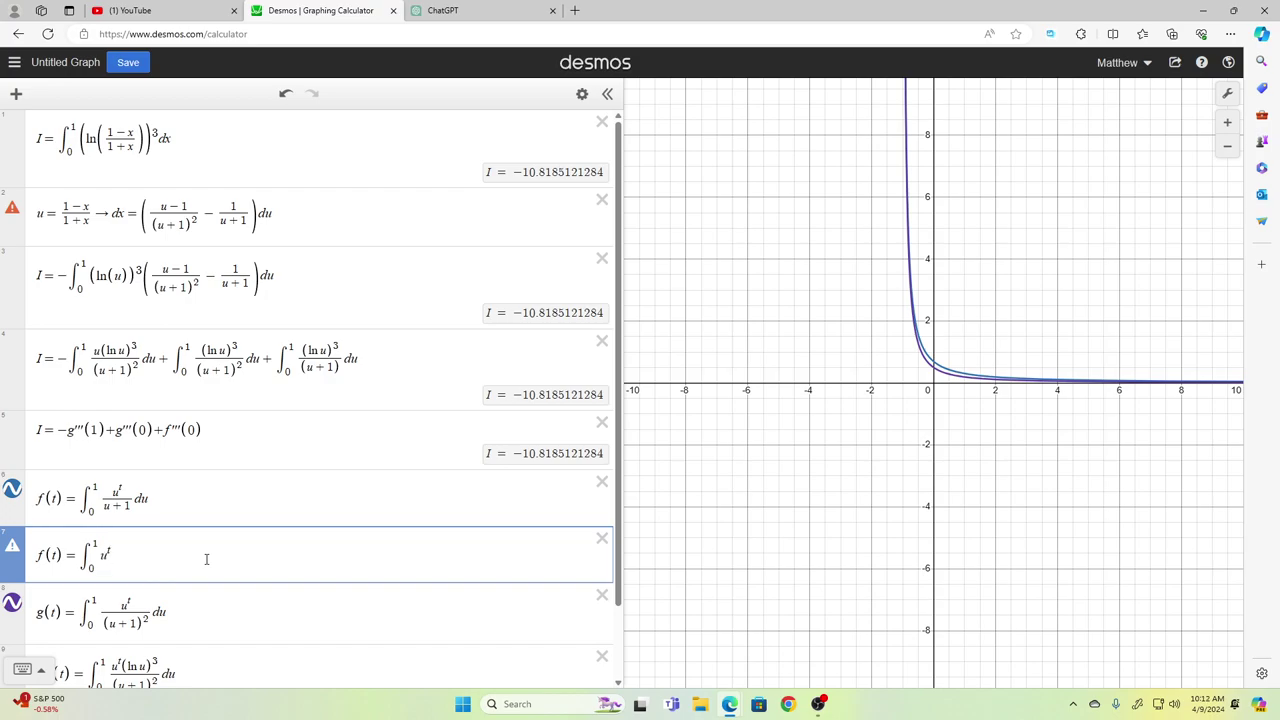
{"action": "type", "text": "tsum"}
{"action": "type", "text": "0"}
{"action": "key", "text": "Up"}
{"action": "type", "text": "inf"}
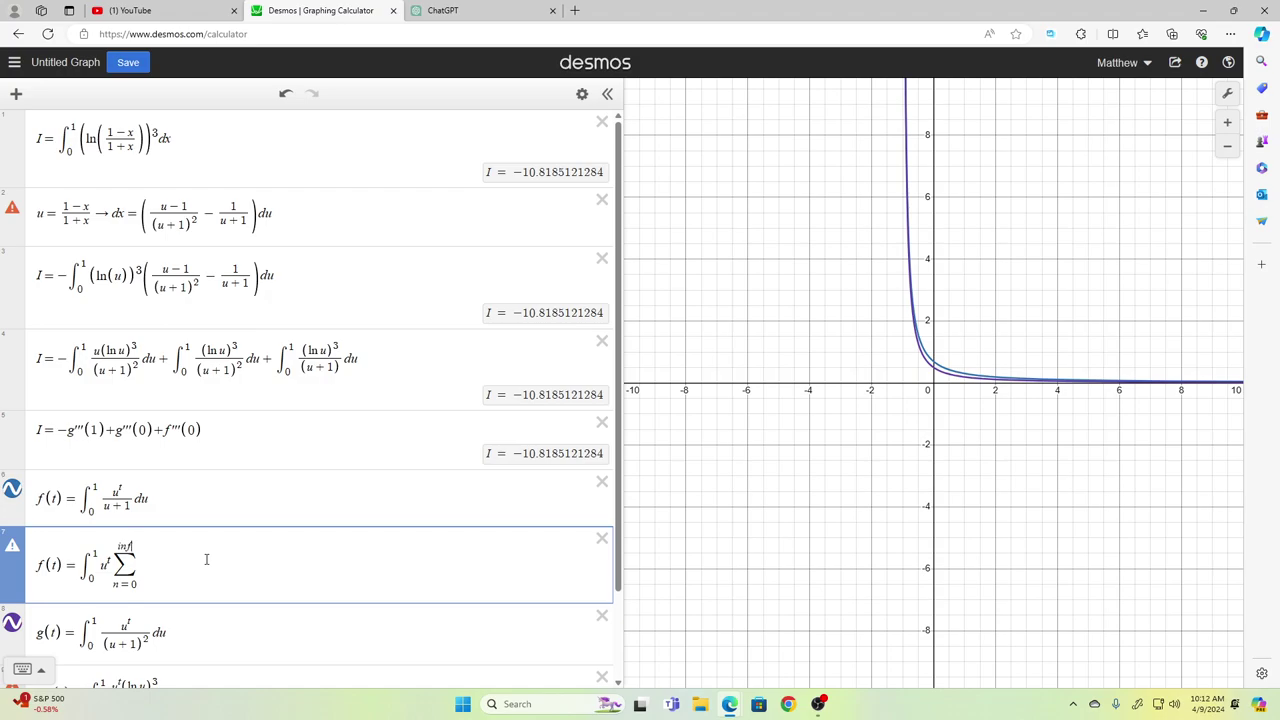
{"action": "type", "text": "inity"}
Step: Complete the integrand of the new f(t) line with (-1)^n u^n du after the sum
{"action": "type", "text": "(-1"}
{"action": "type", "text": ")"}
{"action": "type", "text": "^n"}
{"action": "key", "text": "Right"}
{"action": "type", "text": "x"}
{"action": "type", "text": "^"}
{"action": "type", "text": "n"}
{"action": "key", "text": "Right"}
{"action": "type", "text": "du"}
{"action": "key", "text": "Left"}
{"action": "key", "text": "Left"}
{"action": "key", "text": "Left"}
{"action": "key", "text": "BackSpace"}
{"action": "type", "text": "u"}
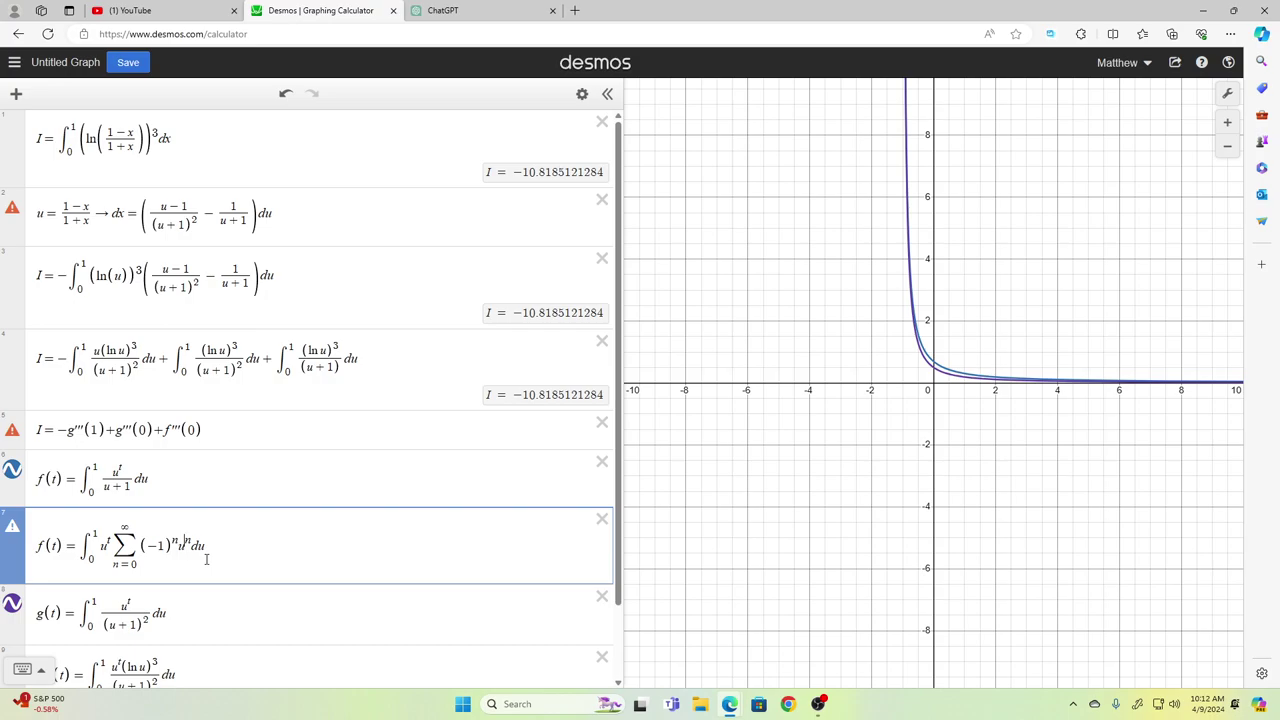
Step: Merge the u^t factor into the series term as u^(t+n) and remove it from before the sum
{"action": "type", "text": "t+"}
{"action": "key", "text": "Left"}
{"action": "key", "text": "BackSpace"}
{"action": "key", "text": "BackSpace"}
{"action": "key", "text": "BackSpace"}
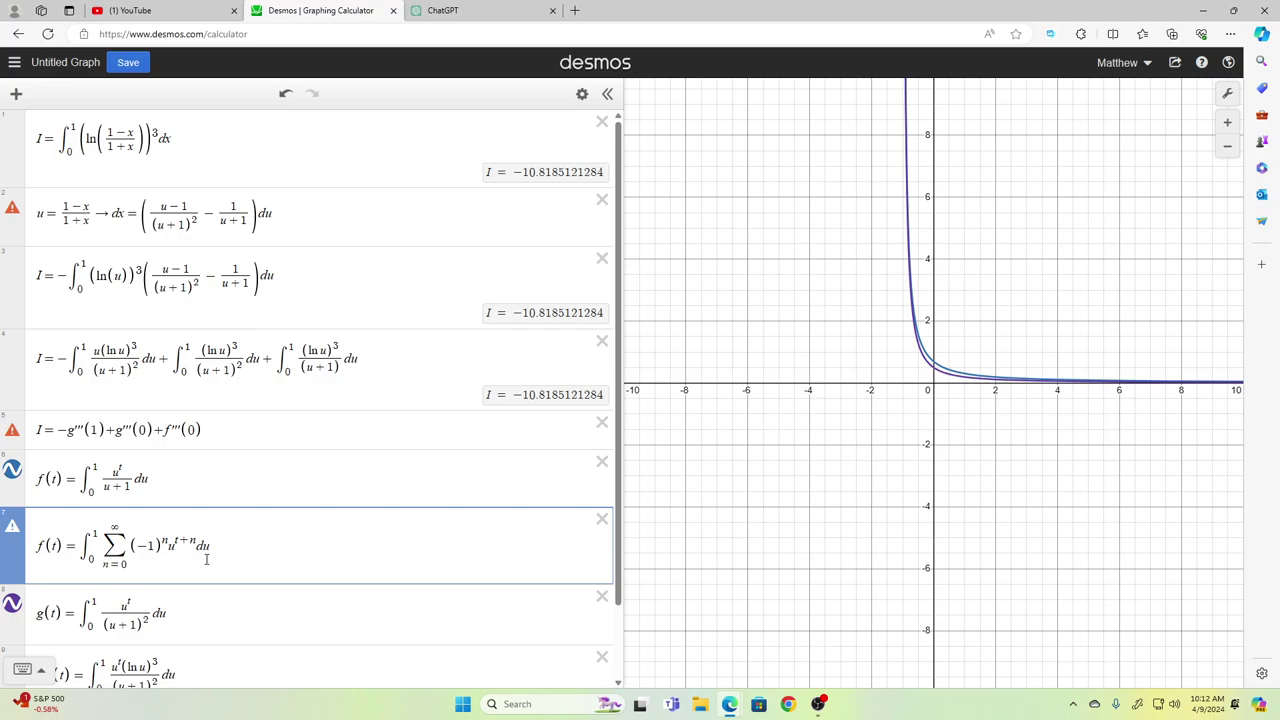
Step: Move the sum from n=0 to infinity in front of the integral in the series form of f(t)
{"action": "key", "text": "shift+Left"}
{"action": "key", "text": "ctrl+x"}
{"action": "key", "text": "Left"}
{"action": "key", "text": "ctrl+v"}
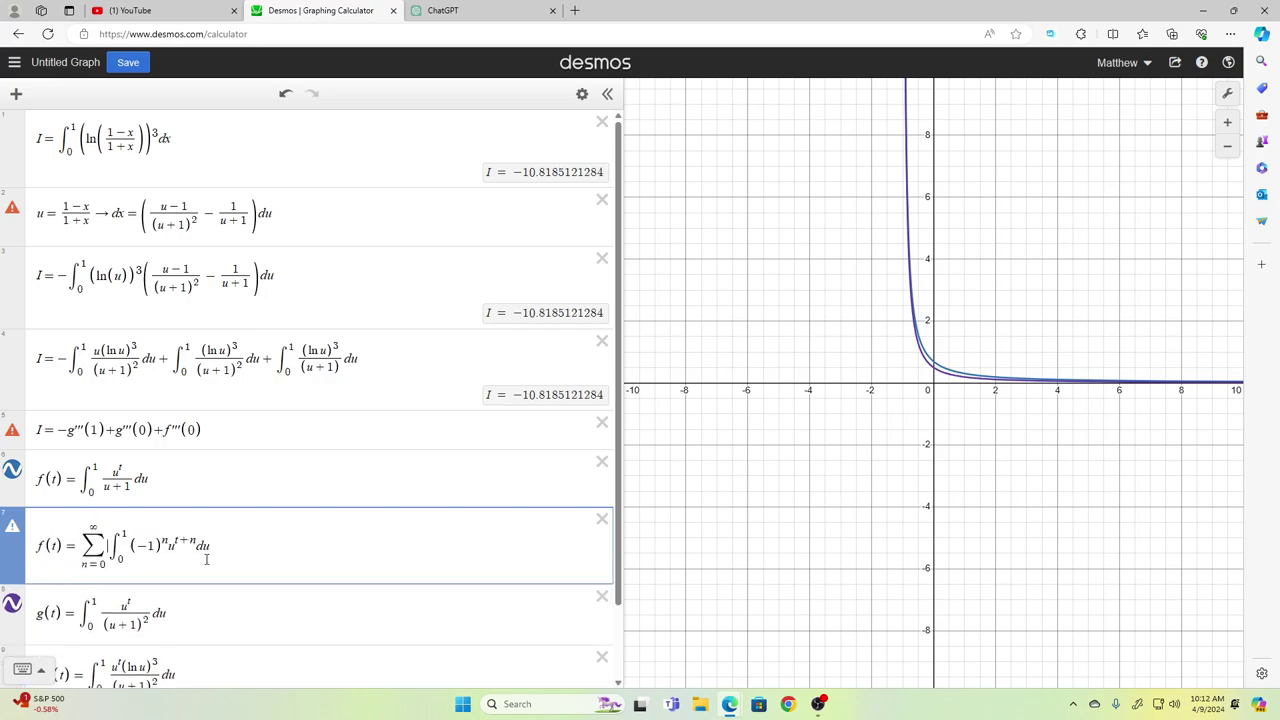
Step: Move the factor (-1)^n out of the integral, between the sum and the integral sign
{"action": "key", "text": "Right"}
{"action": "key", "text": "Right"}
{"action": "key", "text": "Right"}
{"action": "key", "text": "Right"}
{"action": "key", "text": "shift+Left"}
{"action": "key", "text": "shift+Left"}
{"action": "key", "text": "BackSpace"}
{"action": "key", "text": "ctrl+v"}
Step: Divide (-1)^n by n+t+1 in the series form of f(t)
{"action": "type", "text": "/("}
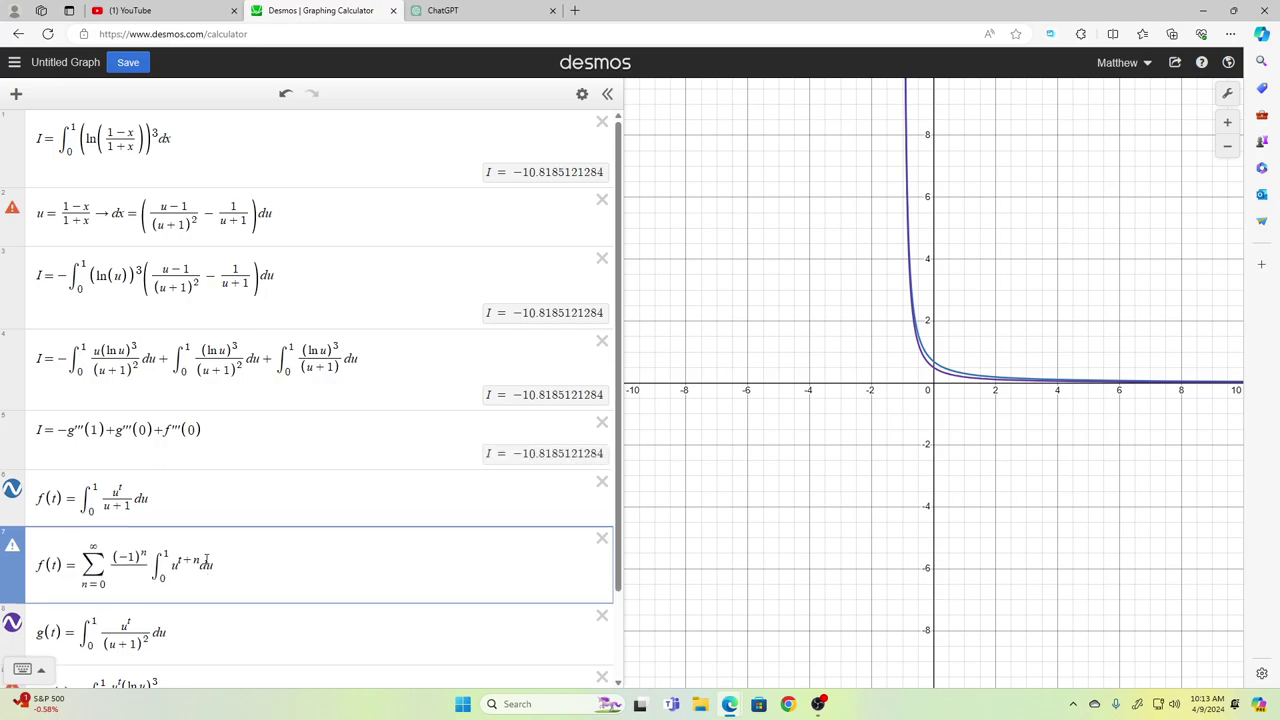
{"action": "type", "text": "n+t+"}
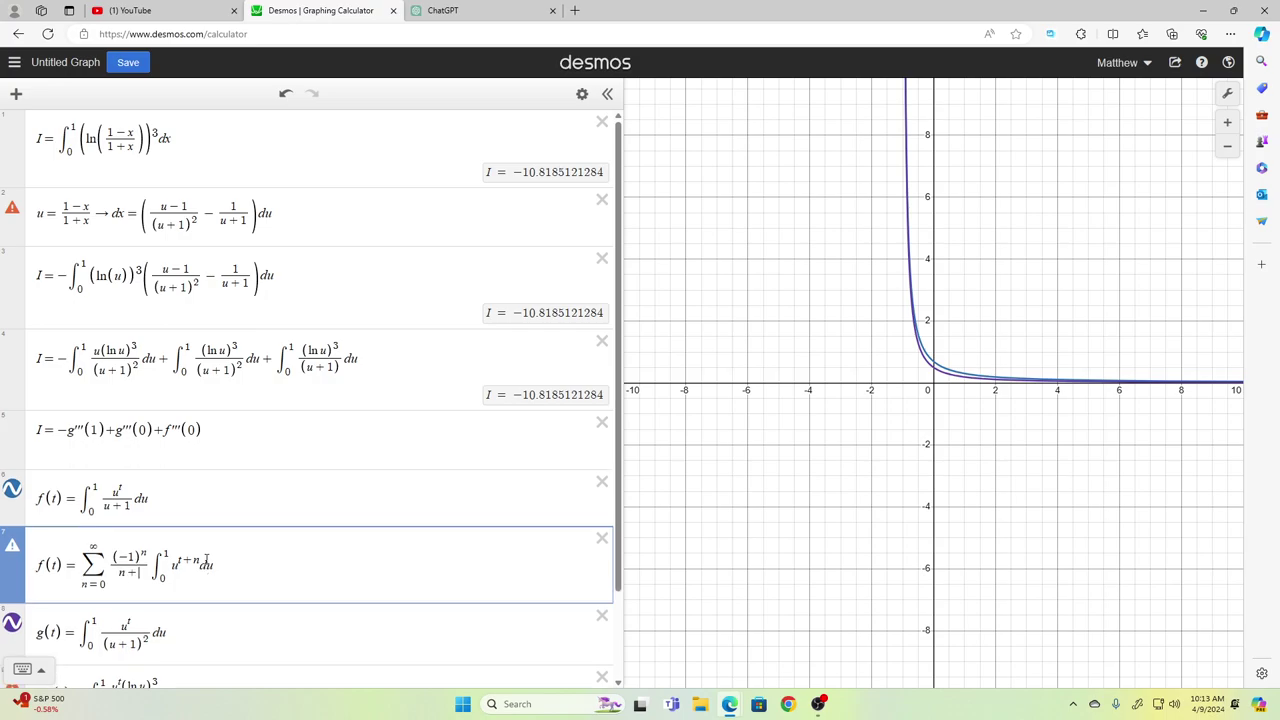
{"action": "type", "text": "1"}
{"action": "key", "text": "Down"}
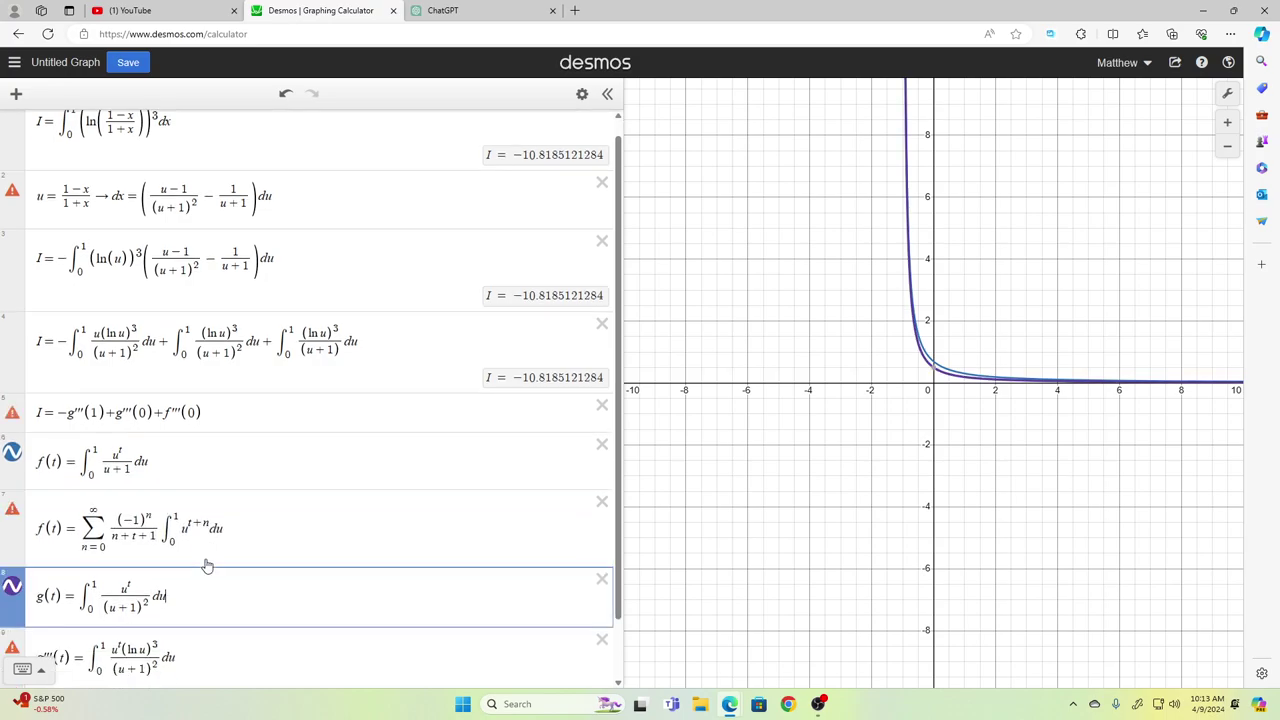
Step: Remove the integral of u^(t+n) du from the series form of f(t), leaving the sum of (-1)^n/(n+t+1)
{"action": "key", "text": "Up"}
{"action": "key", "text": "Up"}
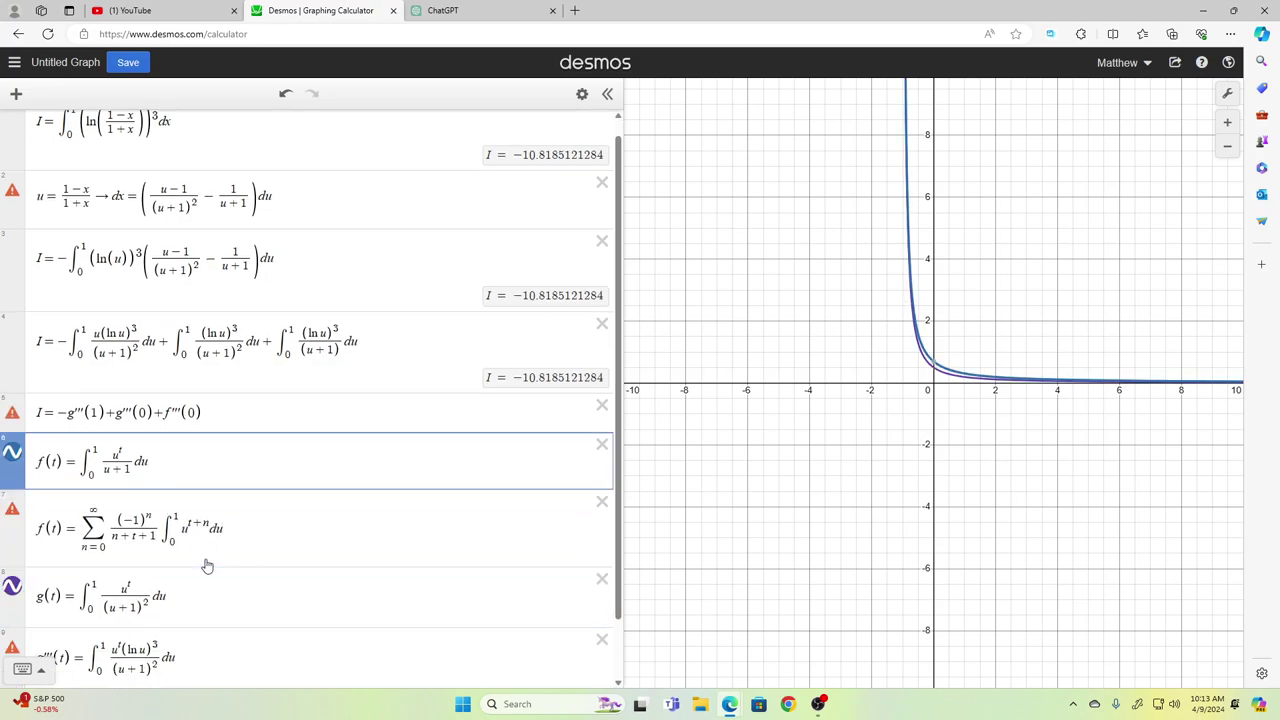
{"action": "key", "text": "Down"}
{"action": "key", "text": "shift+Left"}
{"action": "key", "text": "shift+Left"}
{"action": "key", "text": "shift+Left"}
{"action": "key", "text": "shift+Left"}
{"action": "key", "text": "shift+Left"}
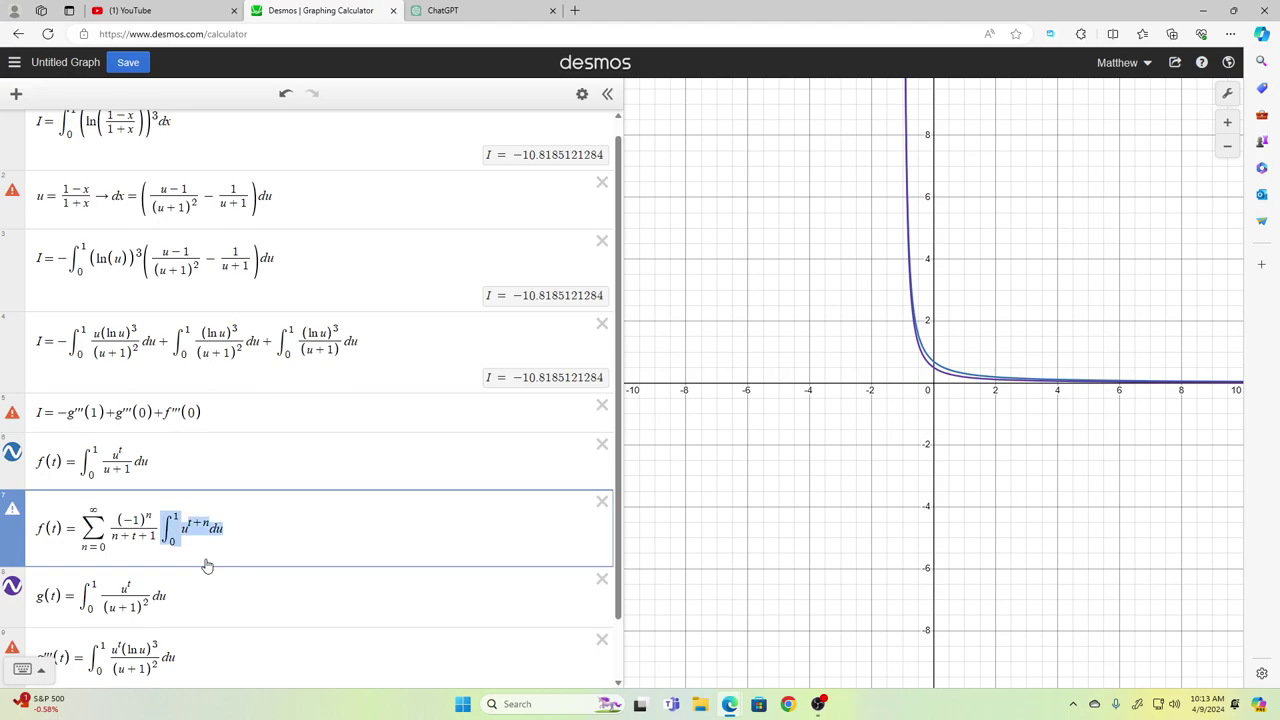
{"action": "key", "text": "BackSpace"}
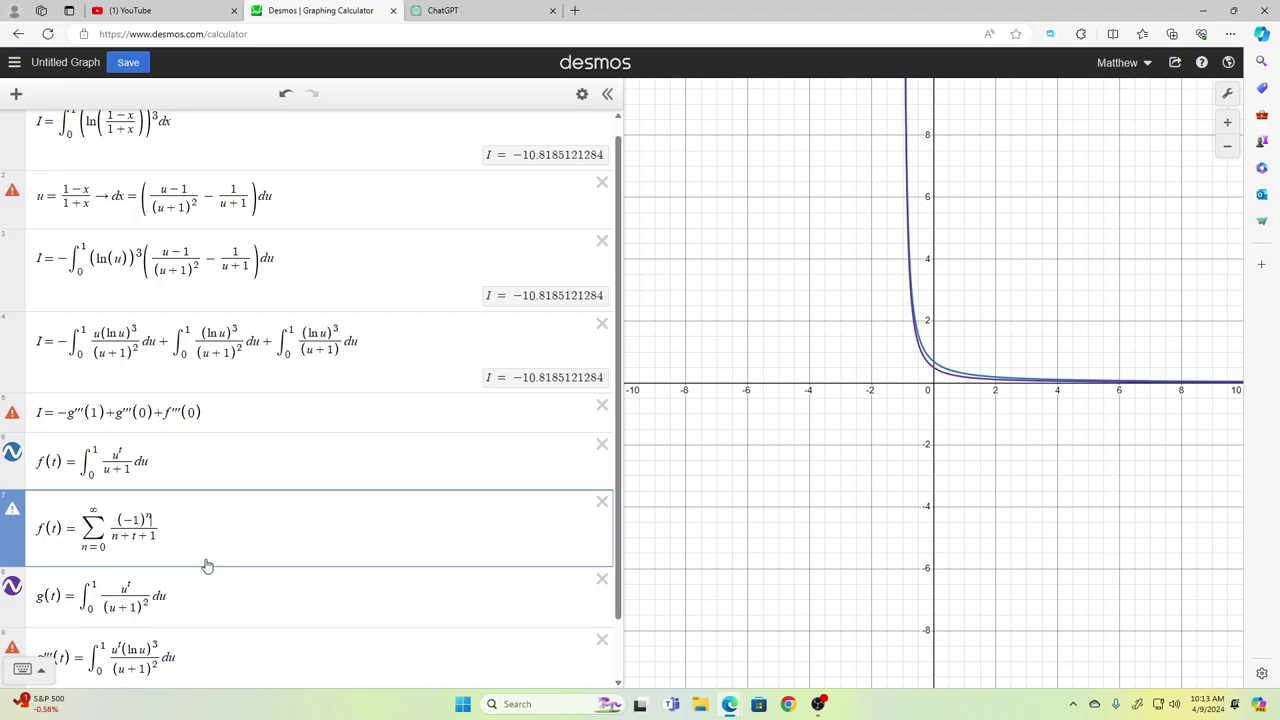
{"action": "key", "text": "Left"}
{"action": "key", "text": "Left"}
{"action": "key", "text": "ctrl+z"}
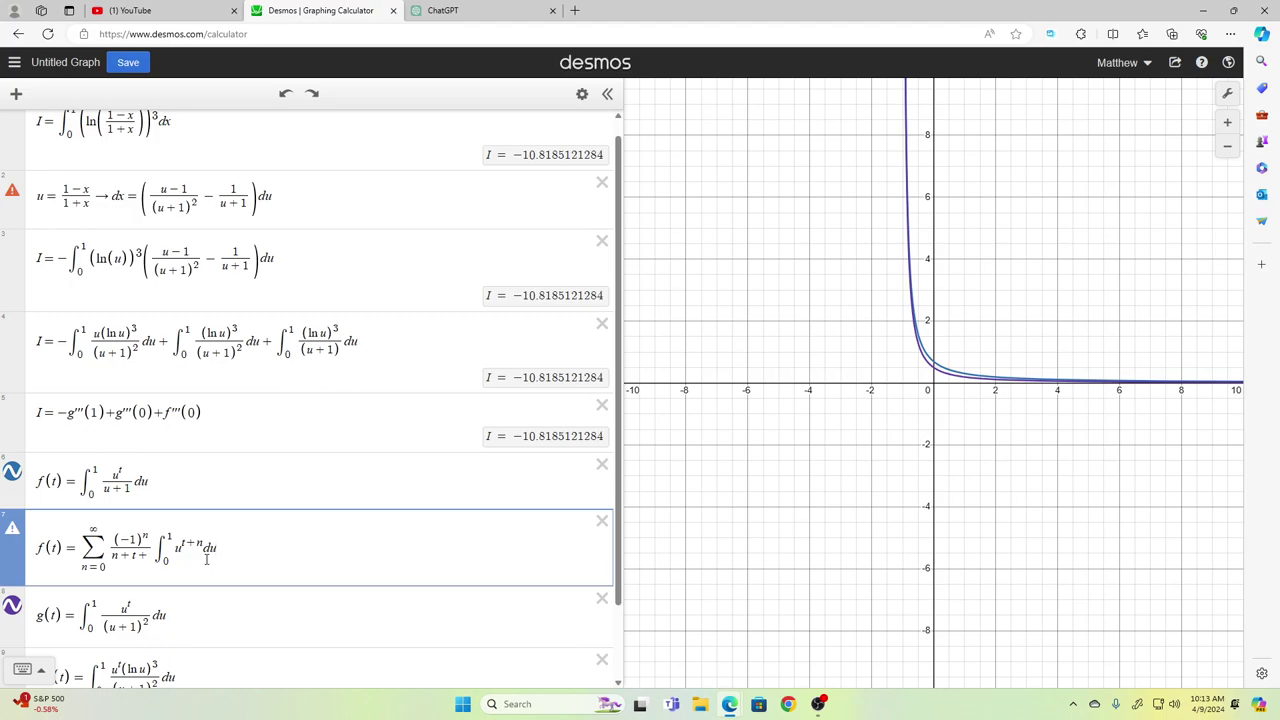
{"action": "key", "text": "ctrl+y"}
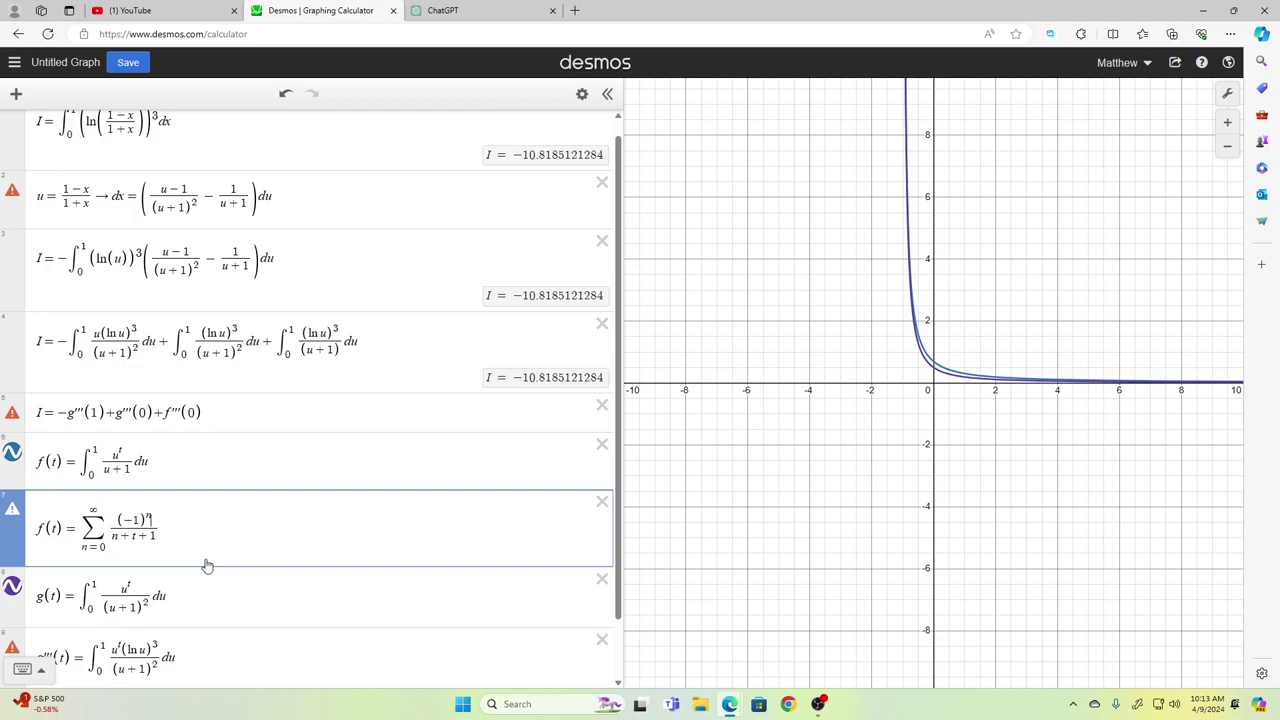
Step: Set the upper limit of the sum in the series form of f(t) to 100
{"action": "key", "text": "Left"}
{"action": "key", "text": "Left"}
{"action": "key", "text": "Left"}
{"action": "key", "text": "Left"}
{"action": "key", "text": "BackSpace"}
{"action": "type", "text": "1"}
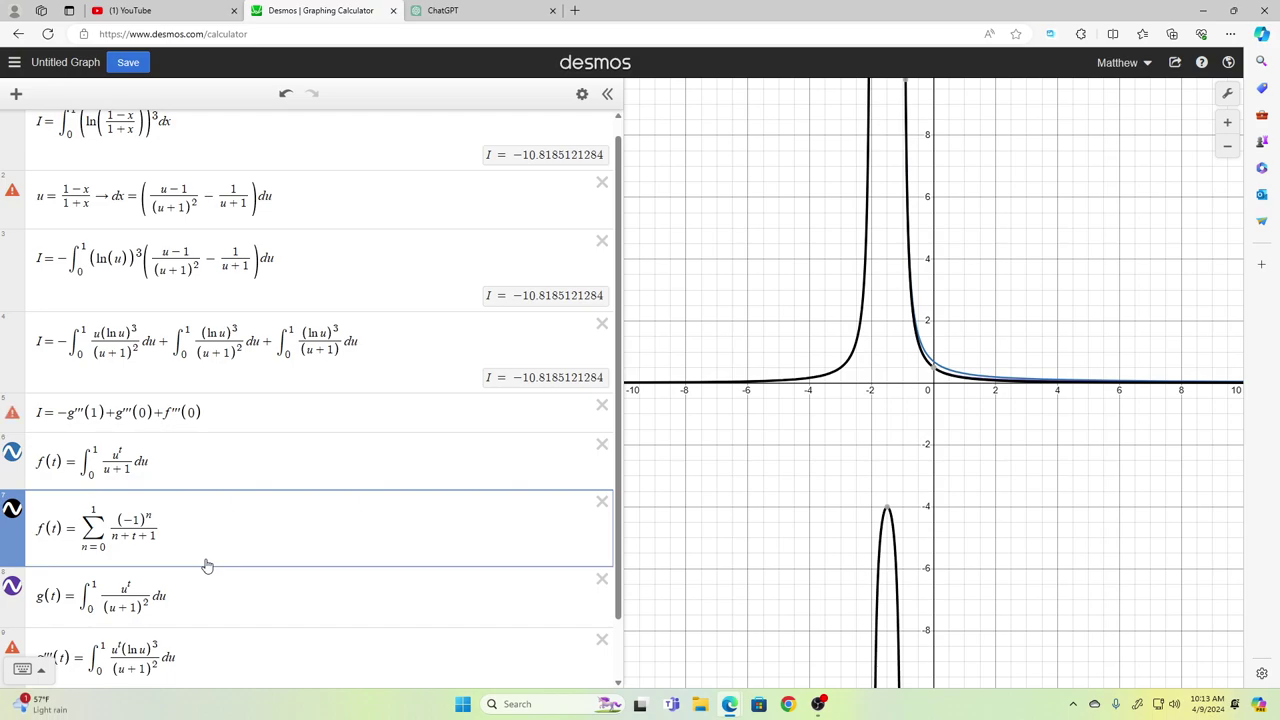
{"action": "type", "text": "0"}
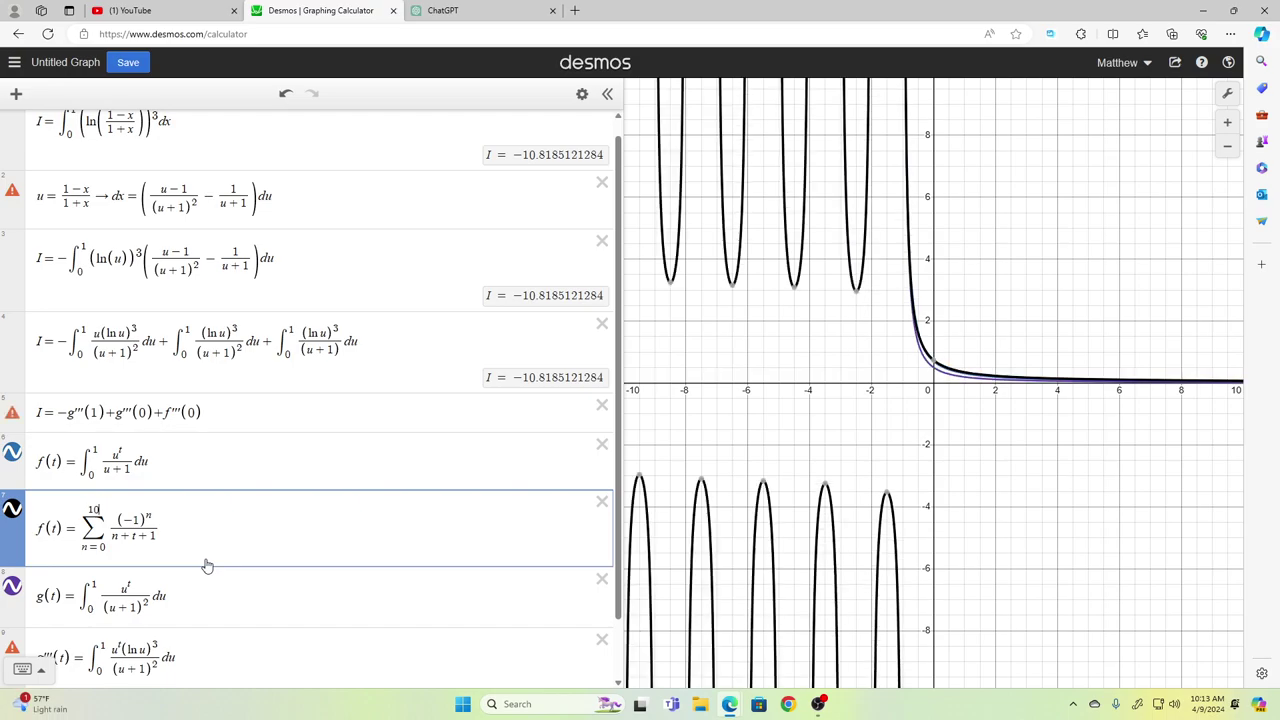
{"action": "type", "text": "0"}
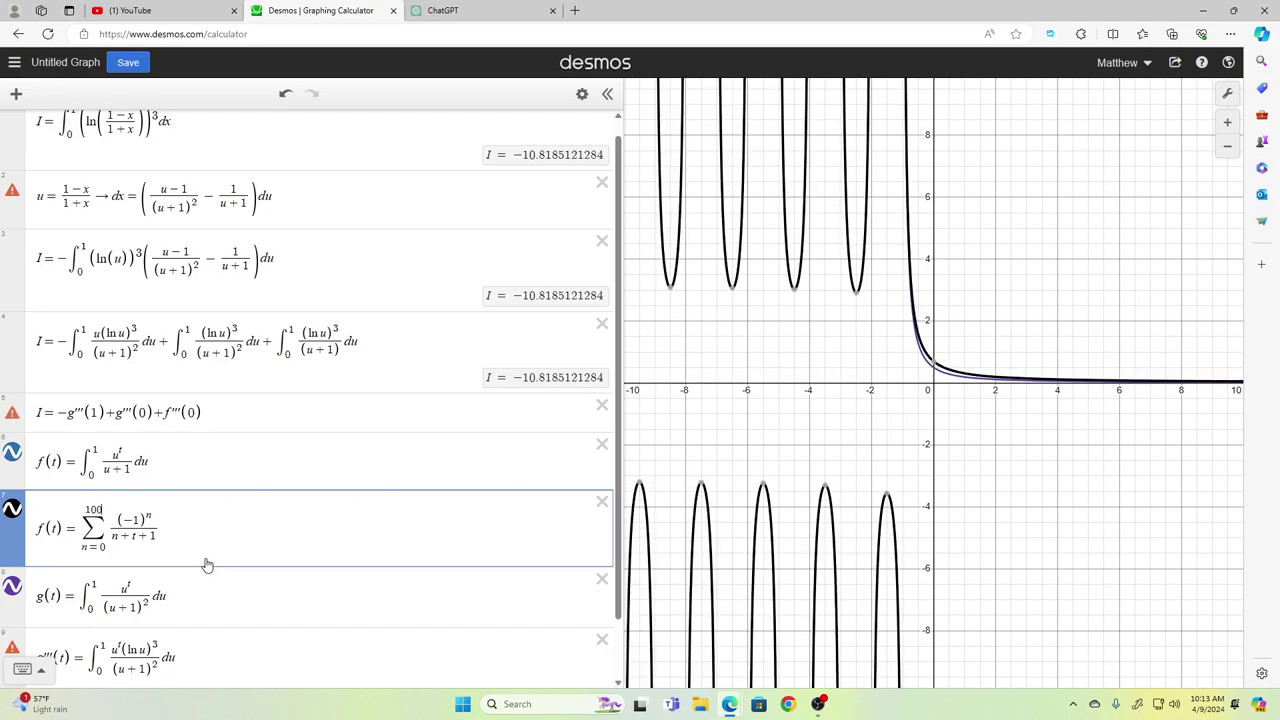
Step: Hide the g(t) curve and toggle the partial-sum curve to compare it with the integral form of f(t)
{"action": "left_click", "coordinate": [12, 587]}
{"action": "scroll", "coordinate": [85, 597], "scroll_direction": "down", "scroll_amount": 2}
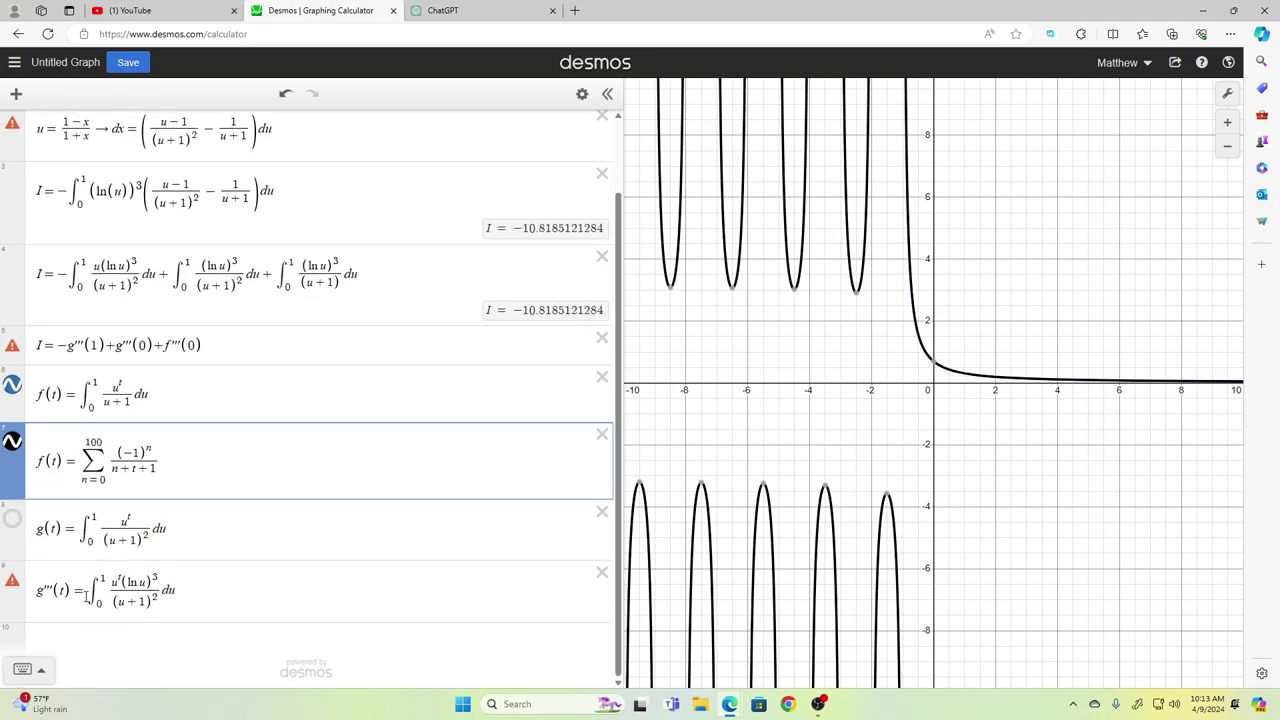
{"action": "left_click", "coordinate": [13, 443]}
{"action": "left_click", "coordinate": [14, 445]}
Step: Set the upper limit of the f(t) sum to infinity and show the g(t) curve
{"action": "double_click", "coordinate": [118, 433]}
{"action": "type", "text": "in"}
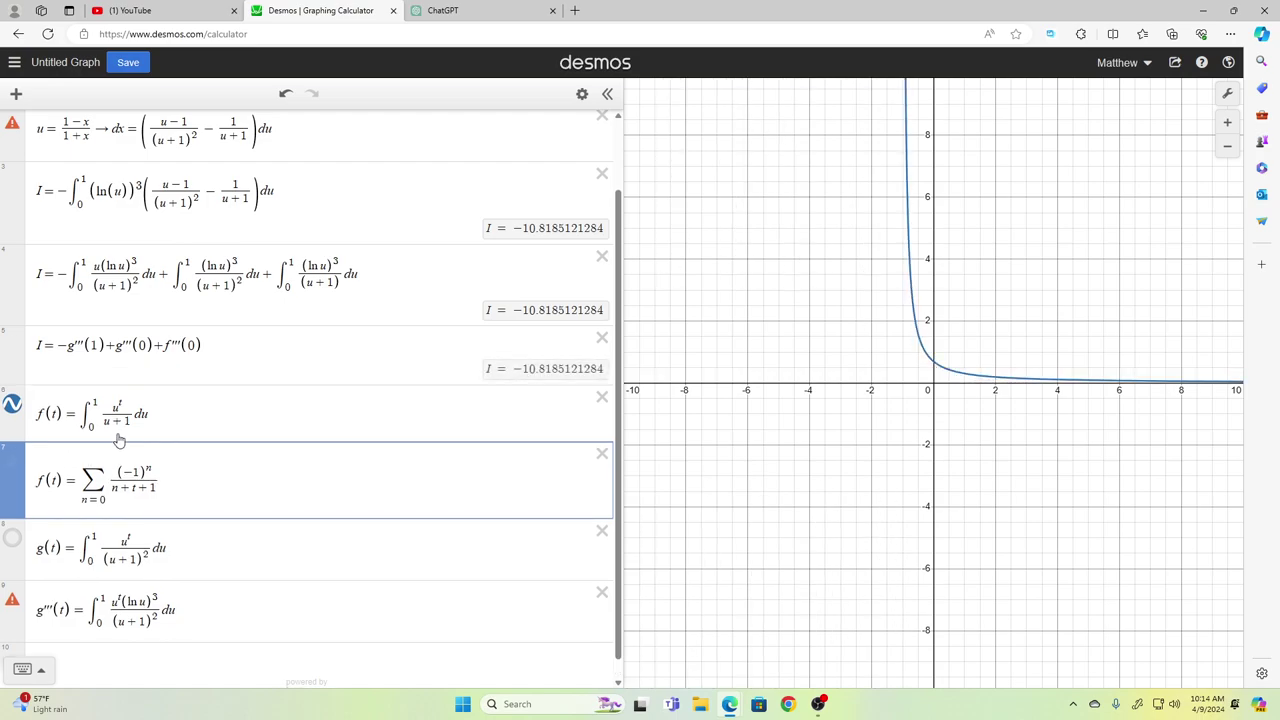
{"action": "type", "text": "f"}
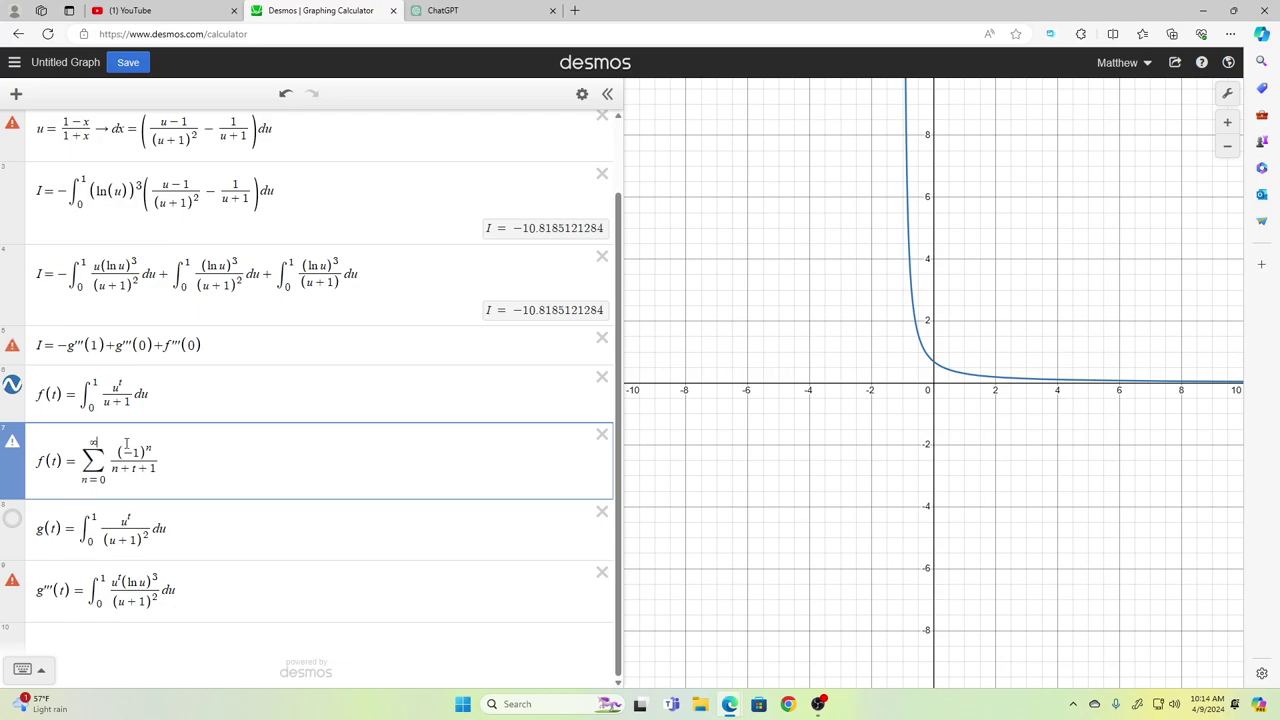
{"action": "left_click", "coordinate": [12, 520]}
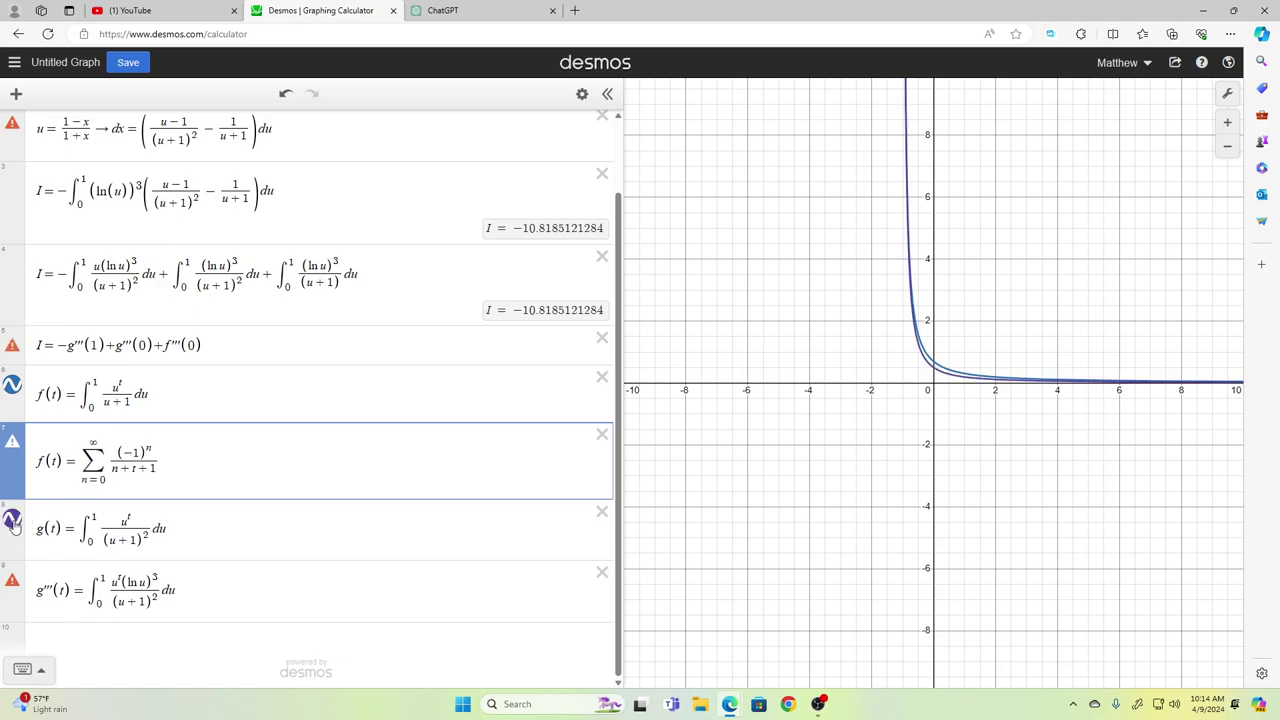
Step: Clear the g'''(t) expression below the integral form of g(t)
{"action": "left_click", "coordinate": [240, 528]}
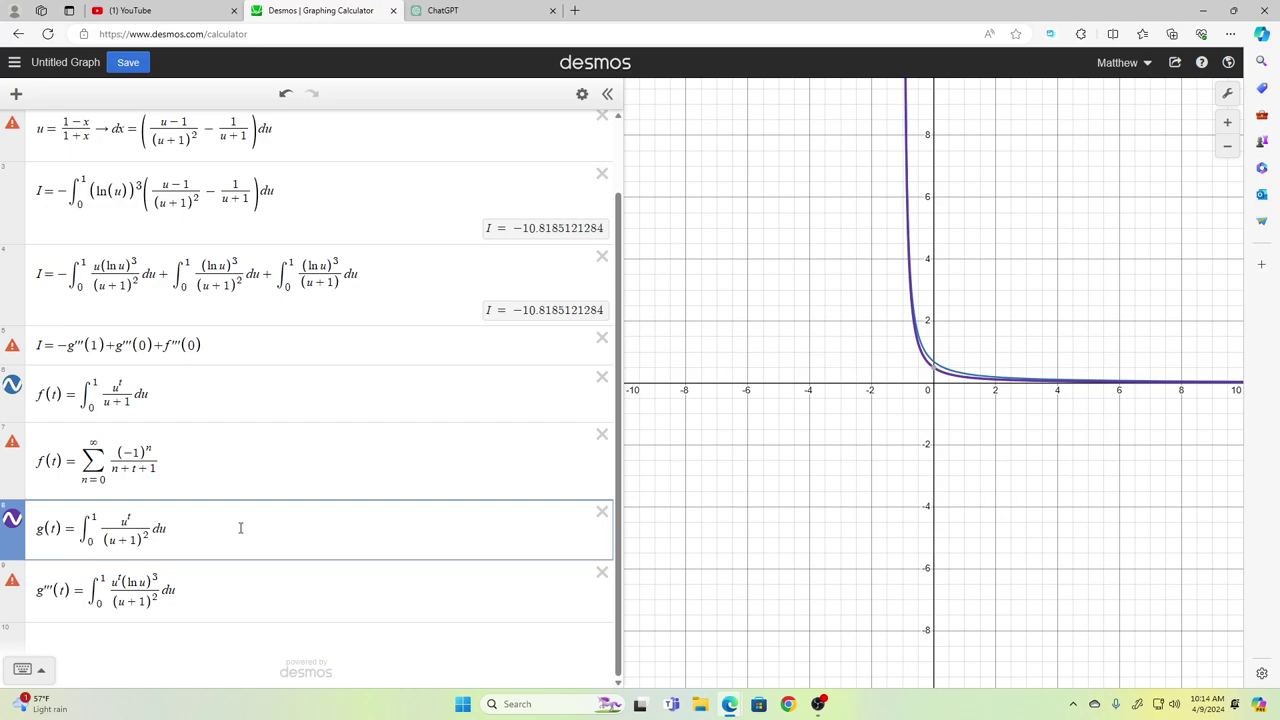
{"action": "key", "text": "Down"}
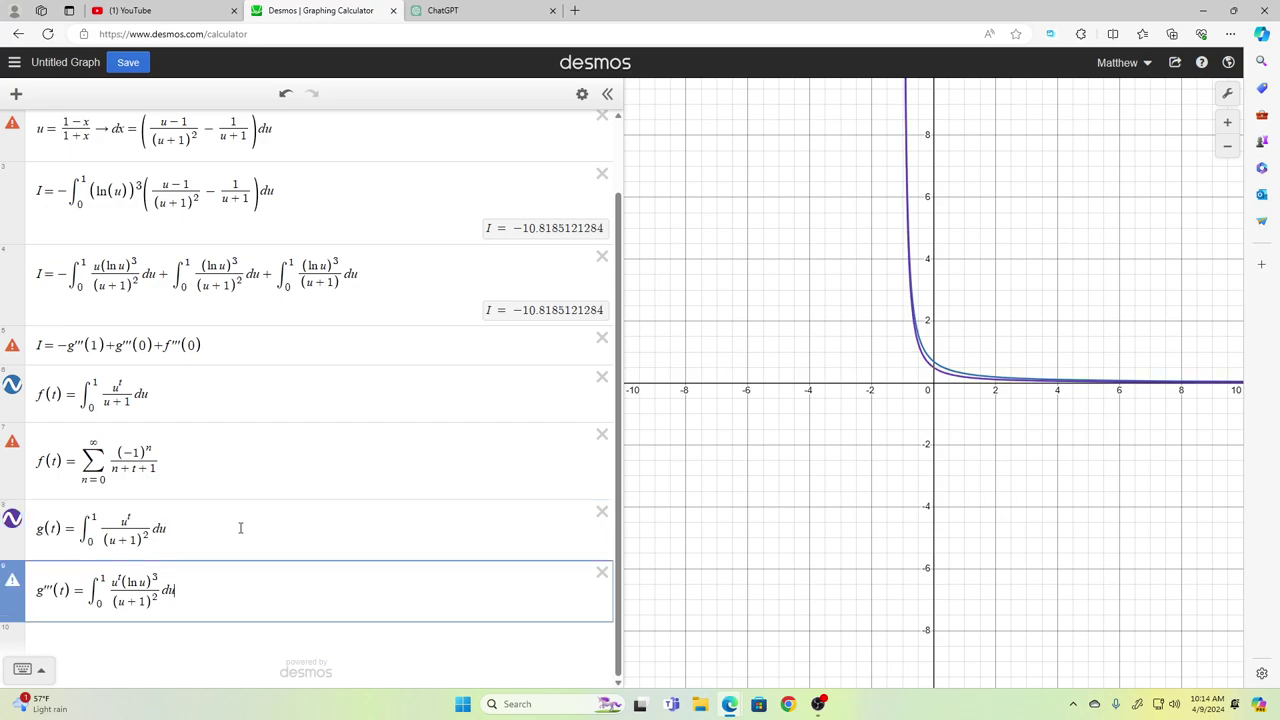
{"action": "key", "text": "Up"}
{"action": "key", "text": "Down"}
{"action": "key", "text": "ctrl+a"}
{"action": "key", "text": "BackSpace"}
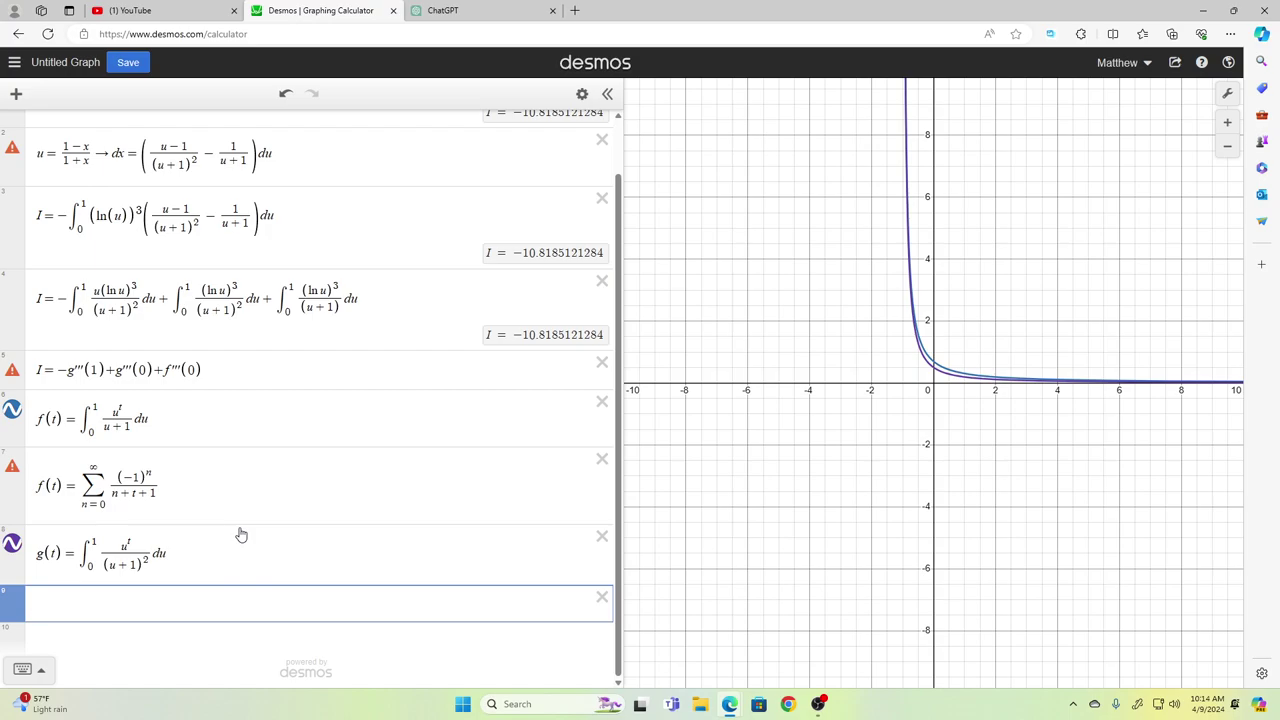
Step: Start a second expression for g(t) in the empty row as the integral from 0 to 1 of u^t
{"action": "type", "text": "g(t"}
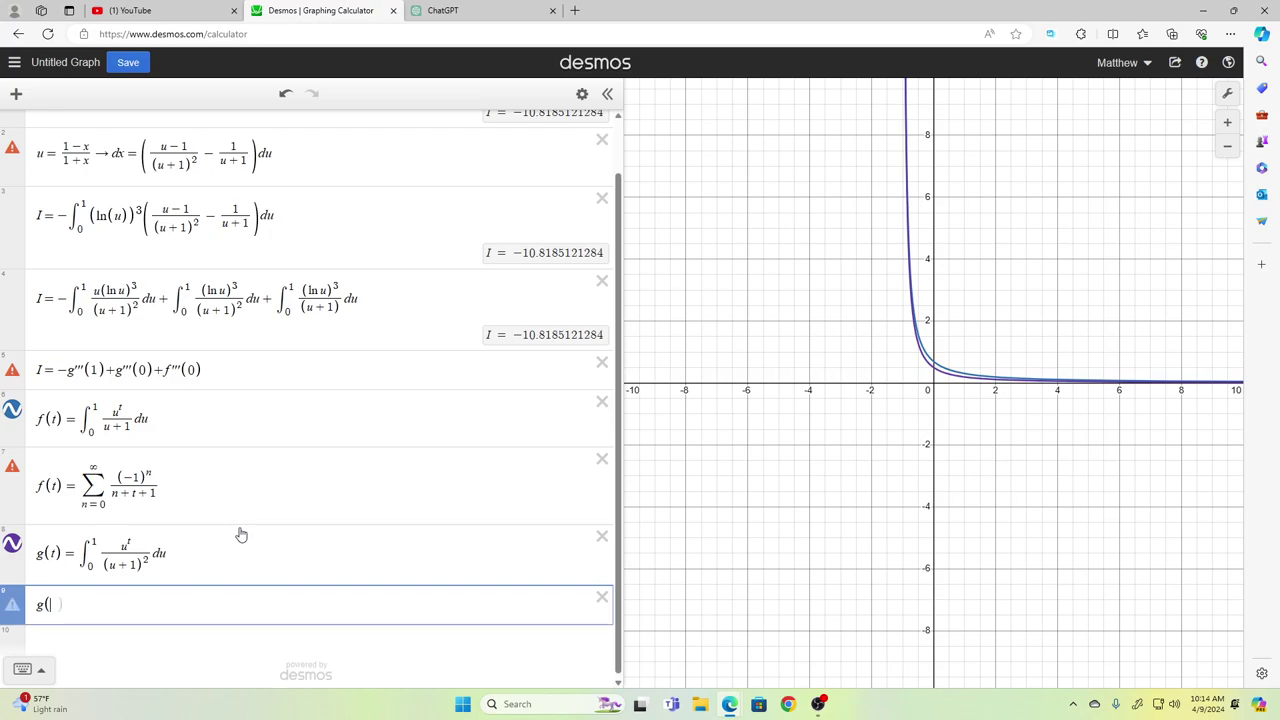
{"action": "type", "text": ")=int0"}
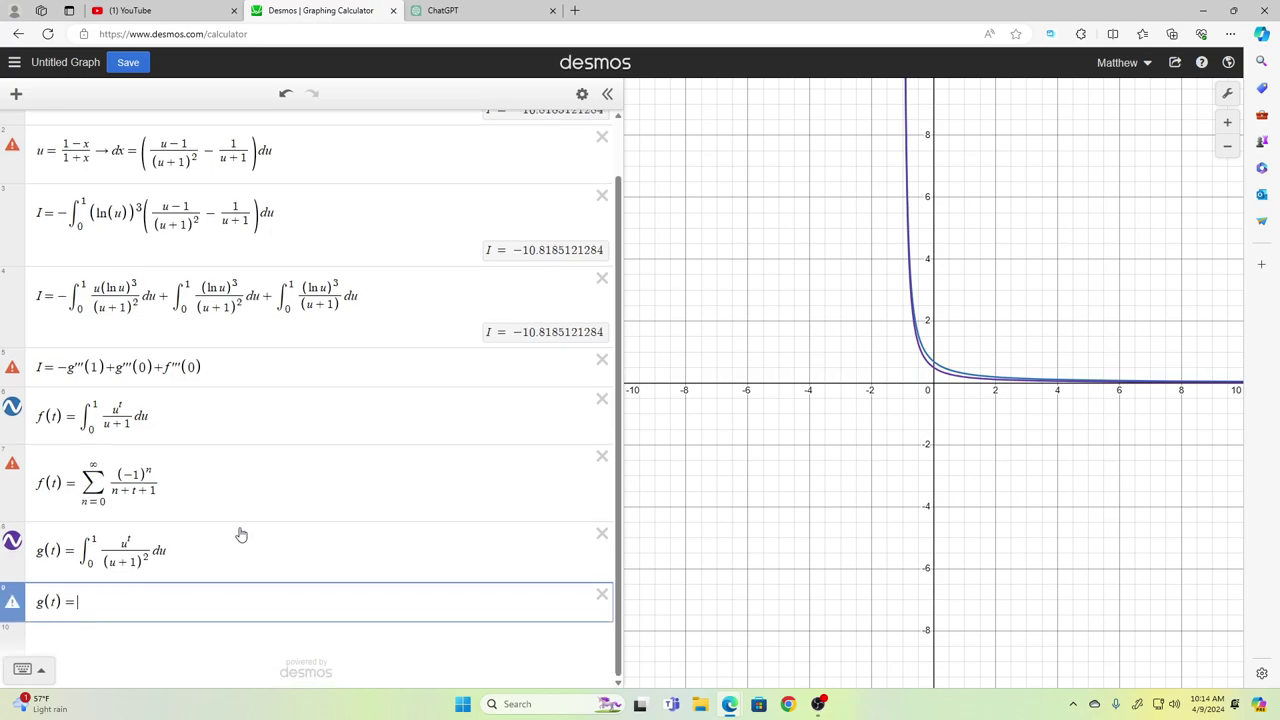
{"action": "type", "text": "1"}
{"action": "key", "text": "Right"}
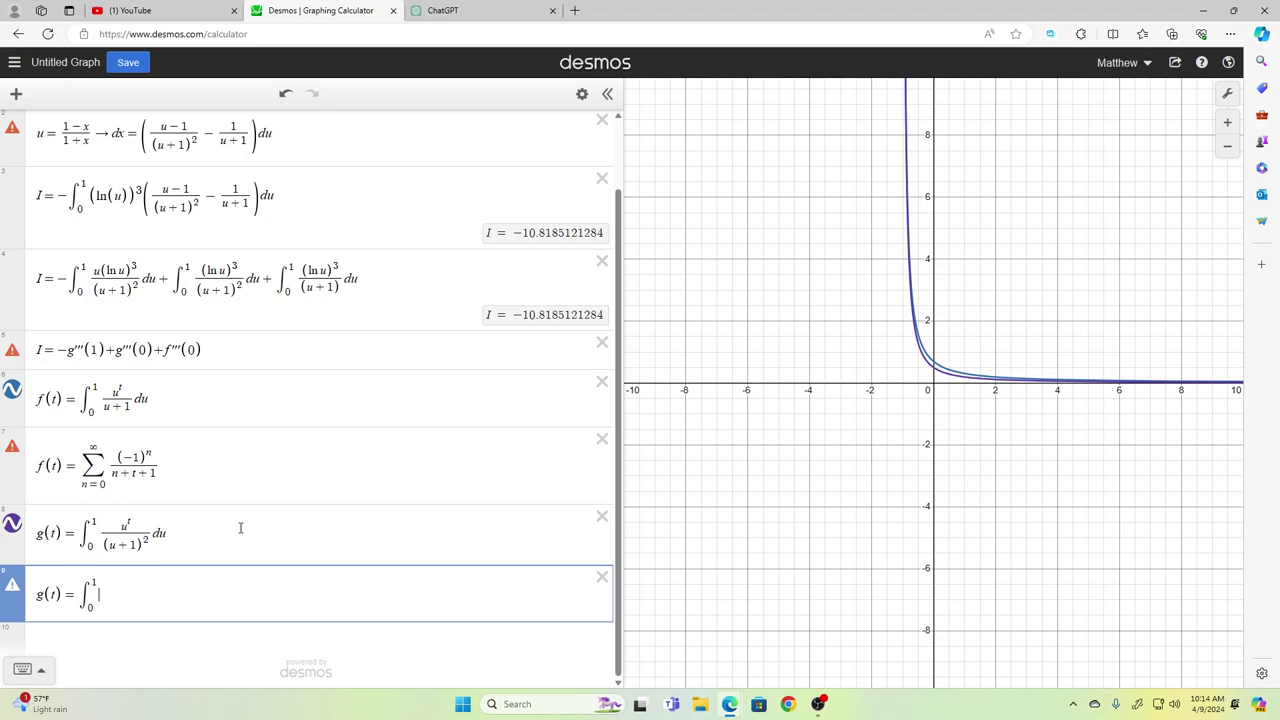
{"action": "type", "text": "u^t"}
{"action": "key", "text": "Right"}
Step: Complete the integrand of the new g(t) with the sum from n=0 to infinity of u^n(-1)^n(1+n), ending with du
{"action": "type", "text": "sumn="}
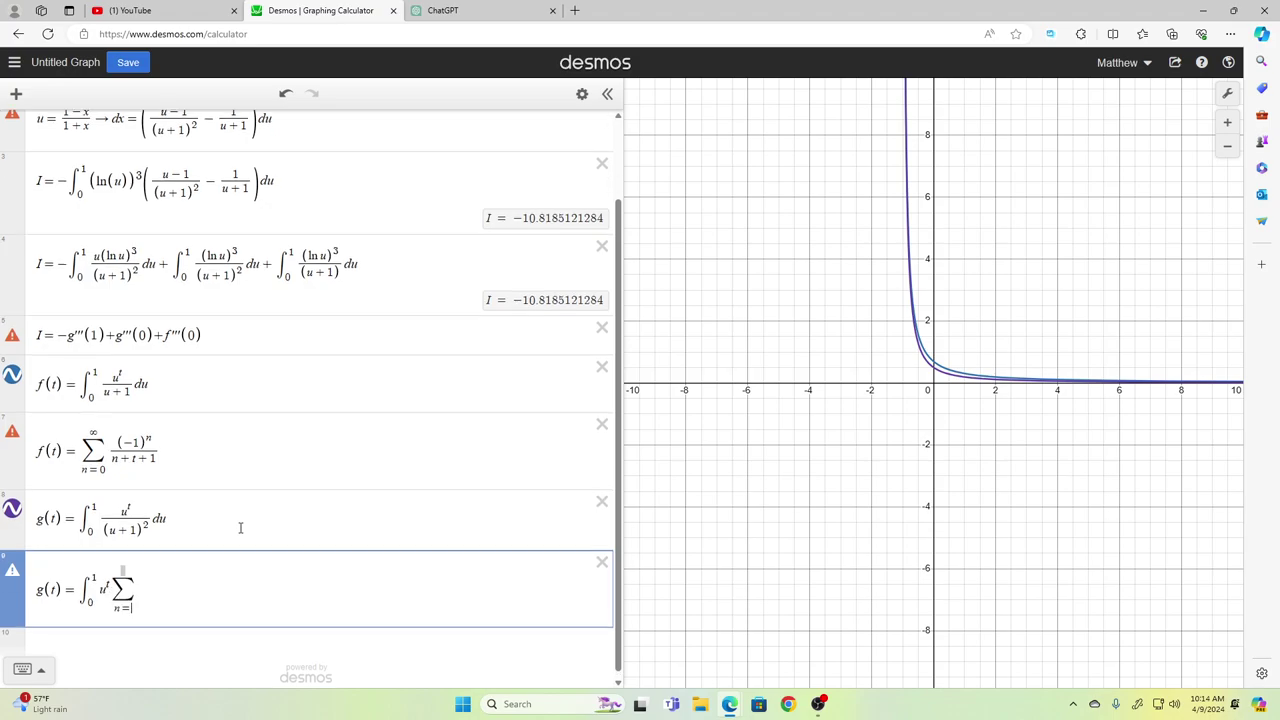
{"action": "type", "text": "0"}
{"action": "key", "text": "Right"}
{"action": "type", "text": "in"}
{"action": "type", "text": "fty"}
{"action": "type", "text": "u"}
{"action": "type", "text": "^"}
{"action": "type", "text": "n"}
{"action": "key", "text": "Right"}
{"action": "type", "text": "(-1"}
{"action": "type", "text": ")^n"}
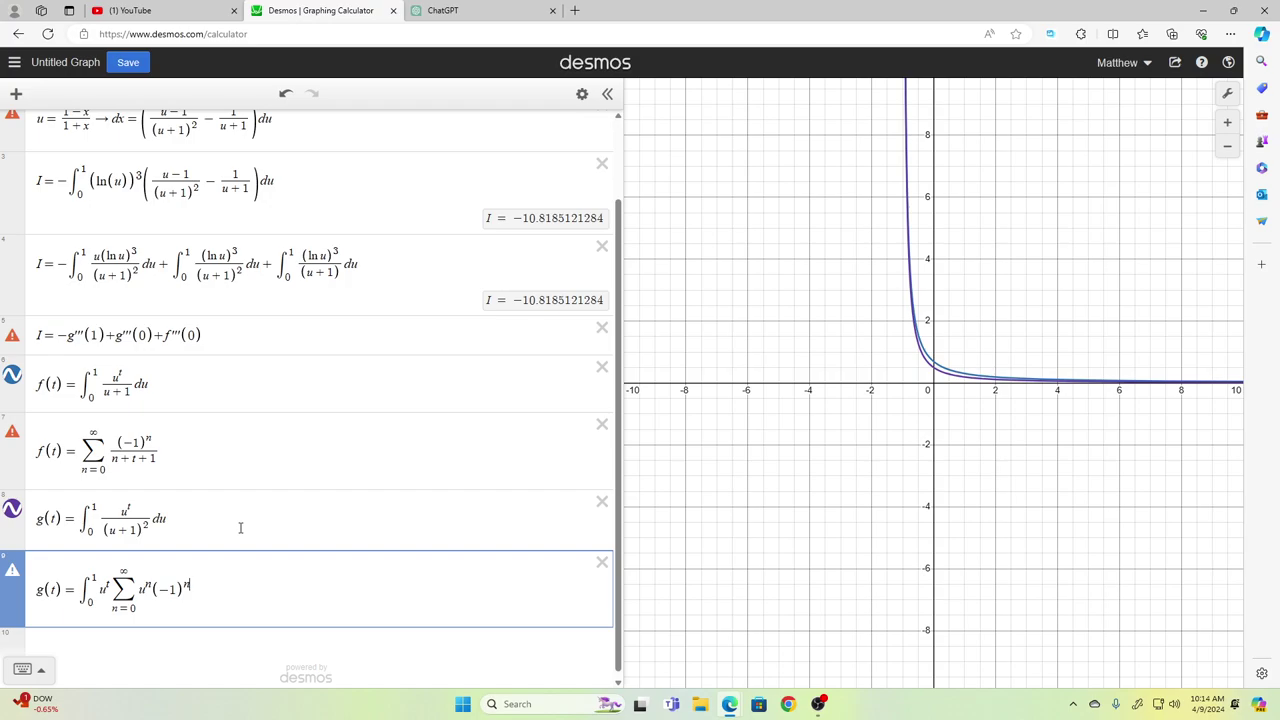
{"action": "key", "text": "Right"}
{"action": "type", "text": "(1 + n)du"}
Step: Merge the u^t factor of the new g(t) expression into the series term as u^(t+n)
{"action": "key", "text": "Up"}
{"action": "key", "text": "BackSpace"}
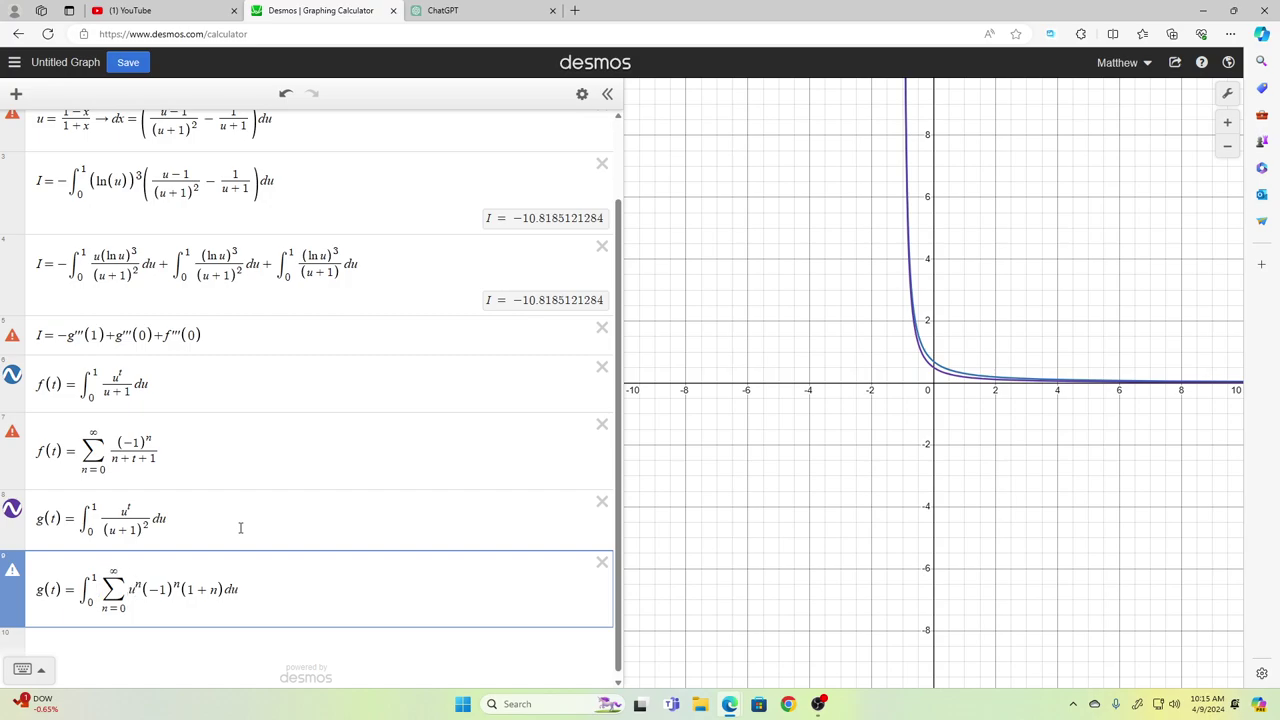
{"action": "type", "text": "t+n}"}
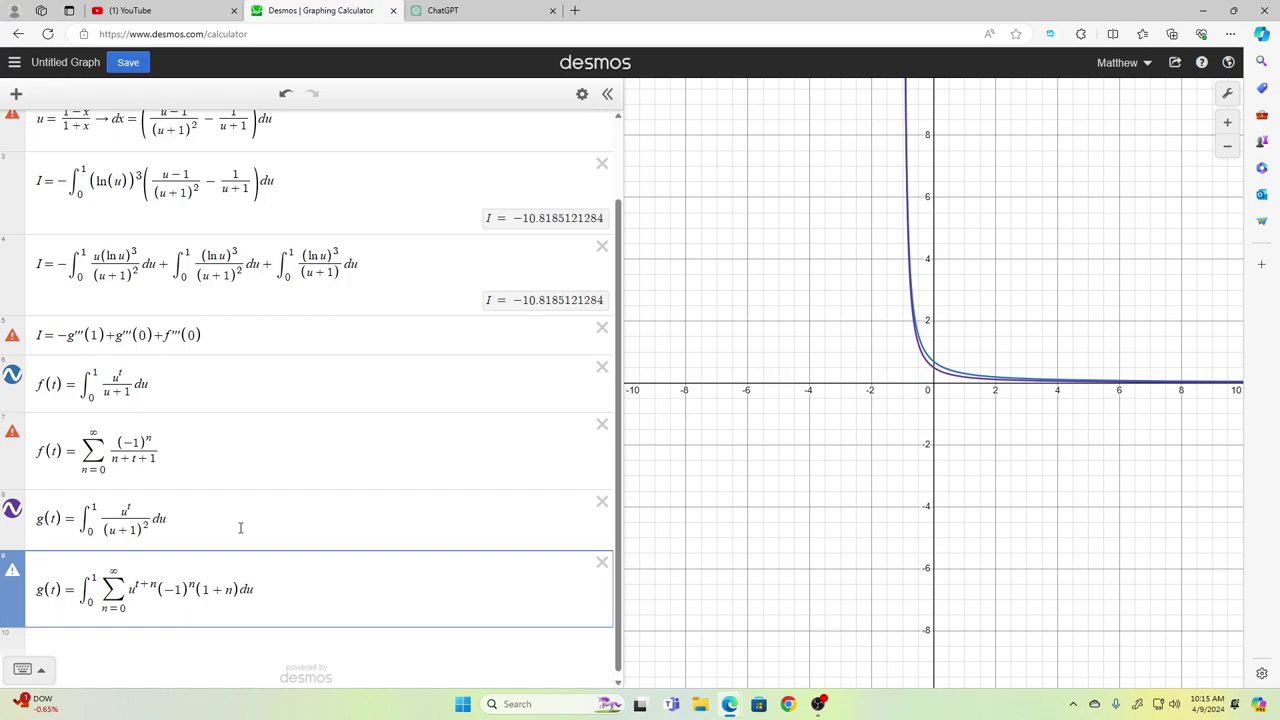
Step: Move the sum from n=0 to infinity in front of the integral in the series form of g(t)
{"action": "key", "text": "shift+Right"}
{"action": "key", "text": "shift+Right"}
{"action": "key", "text": "Left"}
{"action": "key", "text": "shift+Left"}
{"action": "key", "text": "ctrl+x"}
{"action": "key", "text": "Left"}
{"action": "key", "text": "Left"}
{"action": "key", "text": "Left"}
{"action": "key", "text": "ctrl+v"}
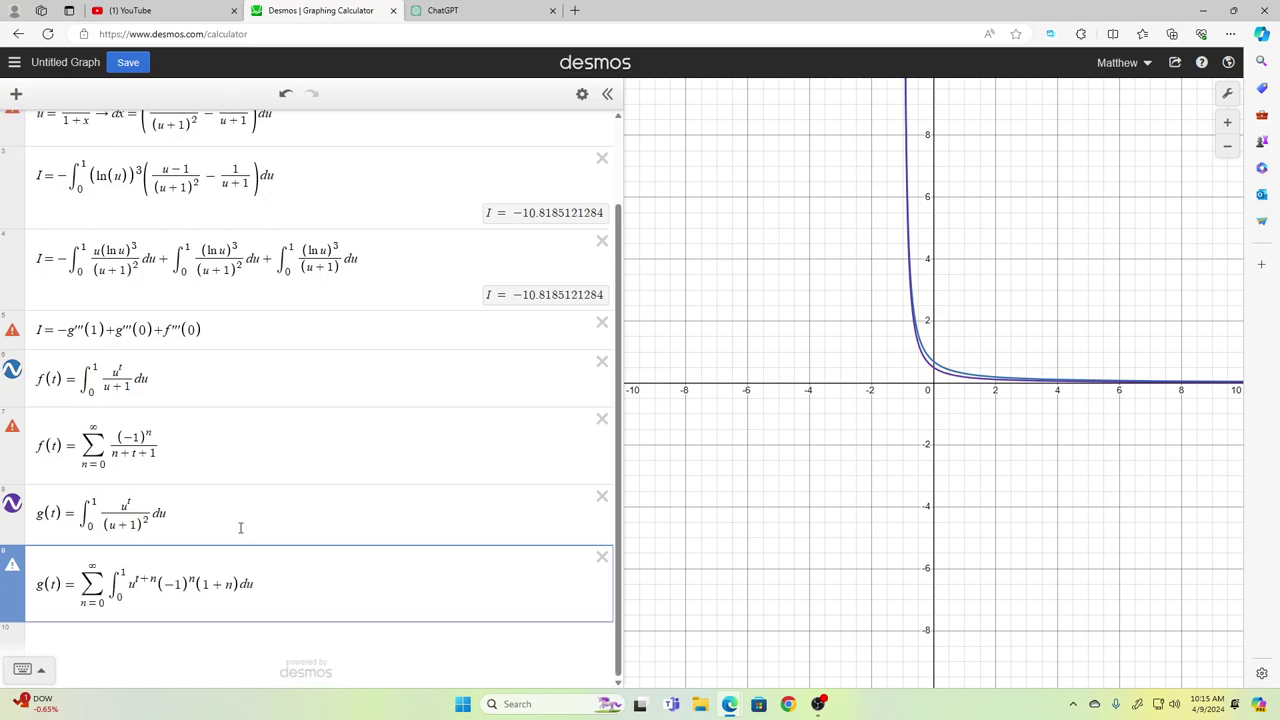
Step: Move the factor (-1)^n(1+n) out of the integral, between the sum and the integral sign of g(t)
{"action": "key", "text": "Right"}
{"action": "key", "text": "Right"}
{"action": "key", "text": "shift+Right"}
{"action": "key", "text": "shift+Right"}
{"action": "key", "text": "shift+Right"}
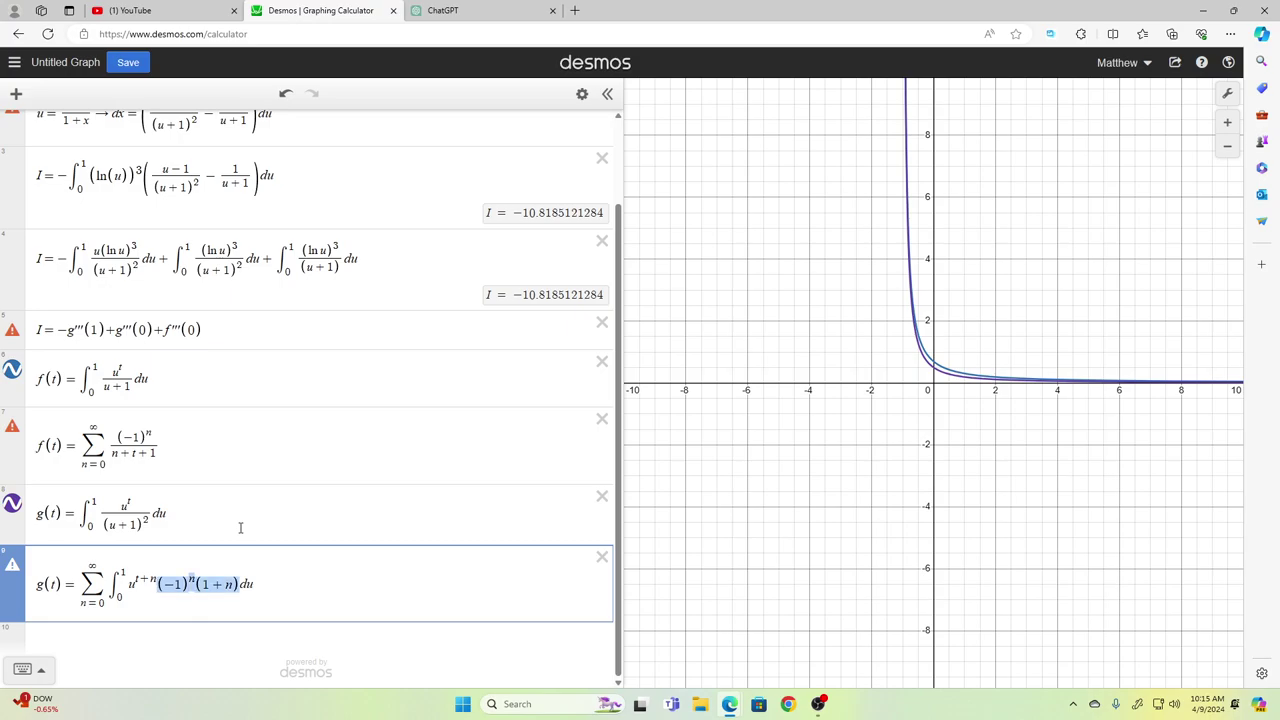
{"action": "key", "text": "BackSpace"}
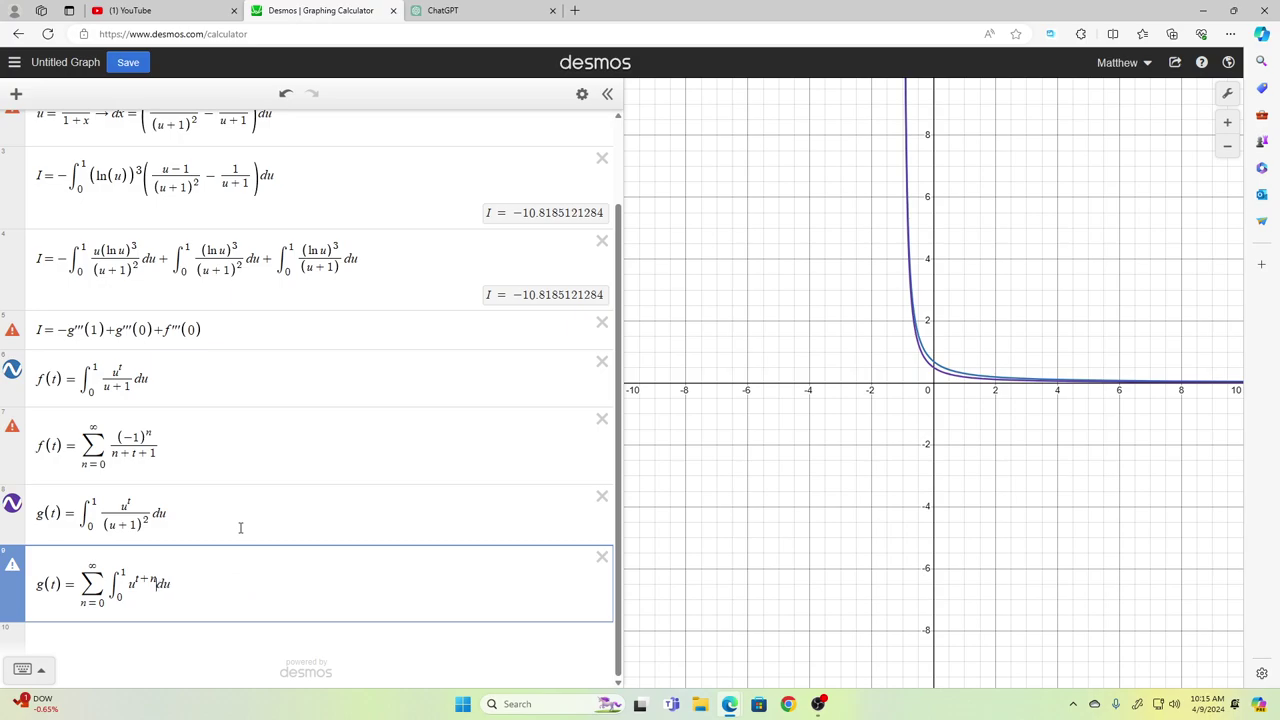
{"action": "key", "text": "ctrl+z"}
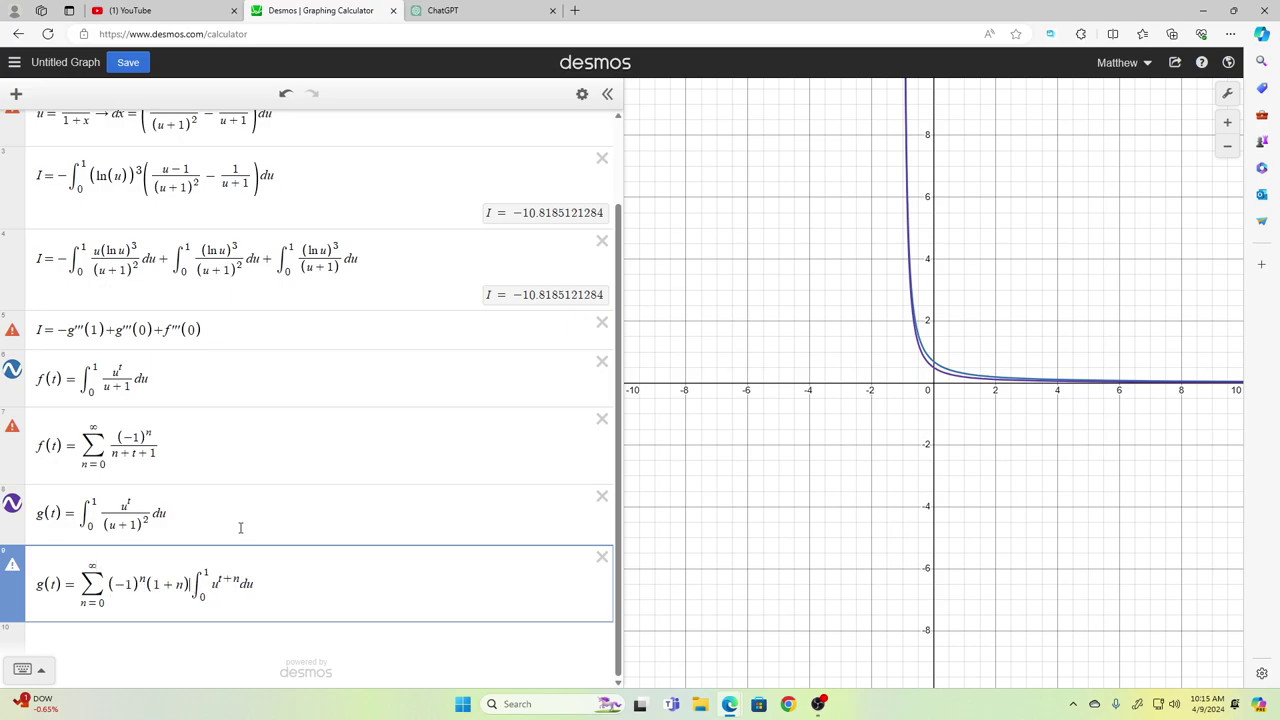
Step: Divide (-1)^n(1+n) by n+t+1 in the series form of g(t)
{"action": "type", "text": "/("}
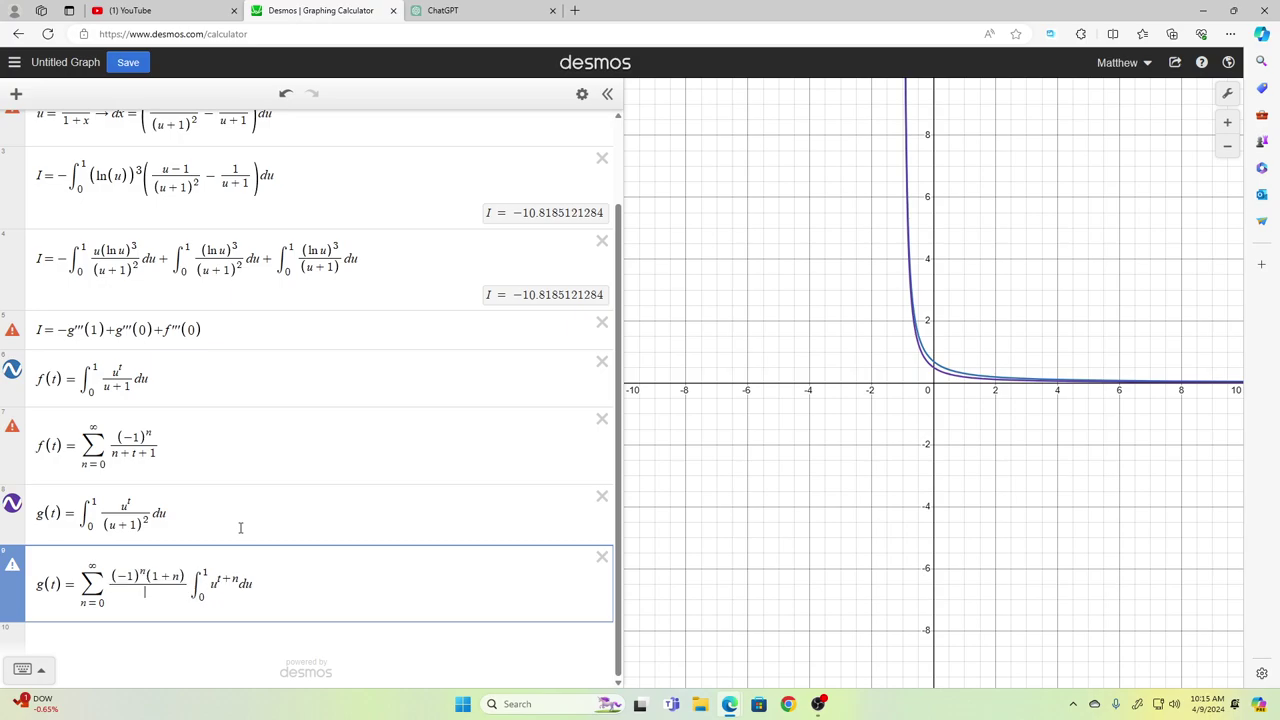
{"action": "type", "text": "t"}
{"action": "key", "text": "BackSpace"}
{"action": "type", "text": "n+t+1"}
Step: Remove the integral of u^(t+n) du from the series form of g(t)
{"action": "key", "text": "shift+Right"}
{"action": "key", "text": "shift+Right"}
{"action": "key", "text": "shift+Right"}
{"action": "key", "text": "shift+Right"}
{"action": "key", "text": "shift+Right"}
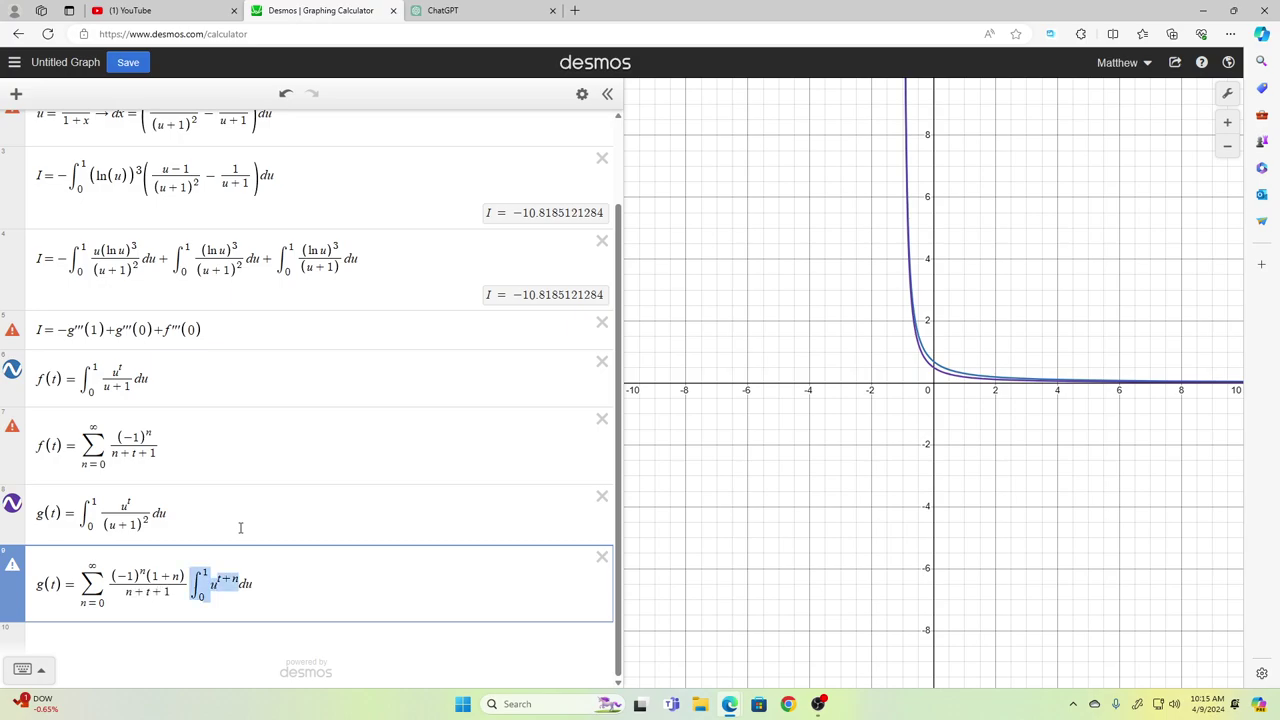
{"action": "key", "text": "BackSpace"}
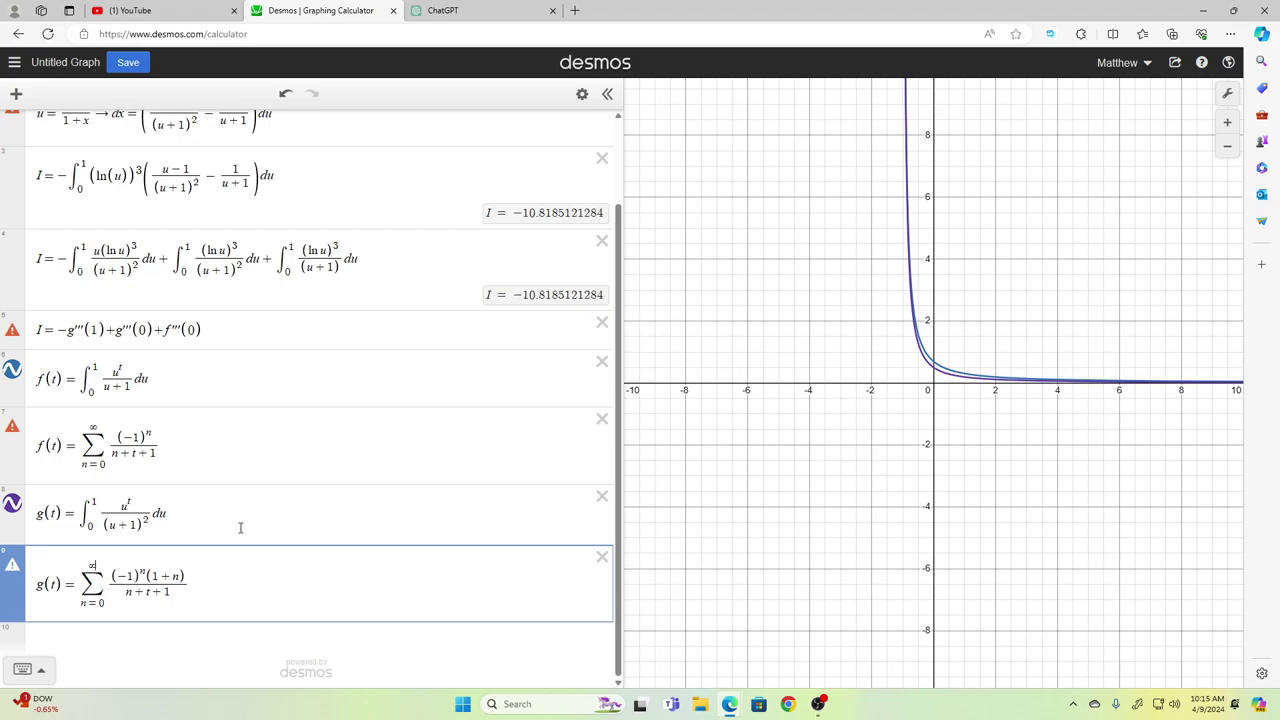
Step: Set the upper limit of the sum in the series form of g(t) to 100
{"action": "key", "text": "BackSpace"}
{"action": "type", "text": "1"}
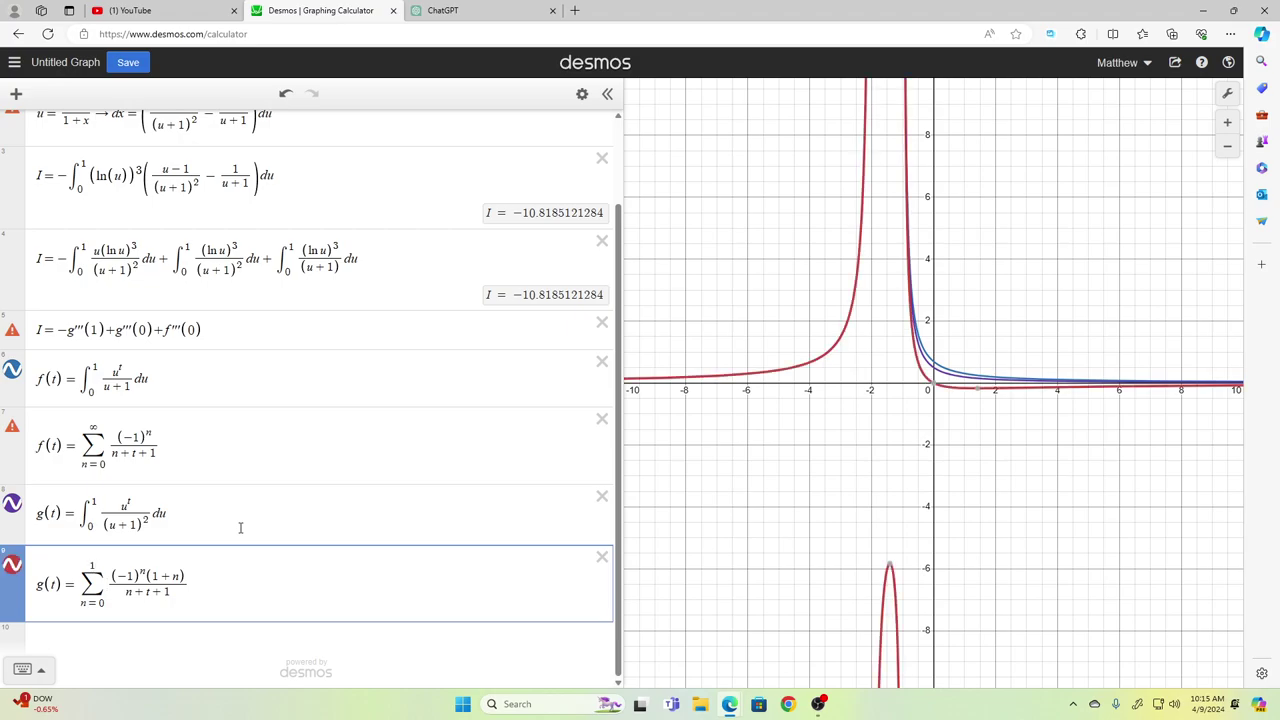
{"action": "type", "text": "00"}
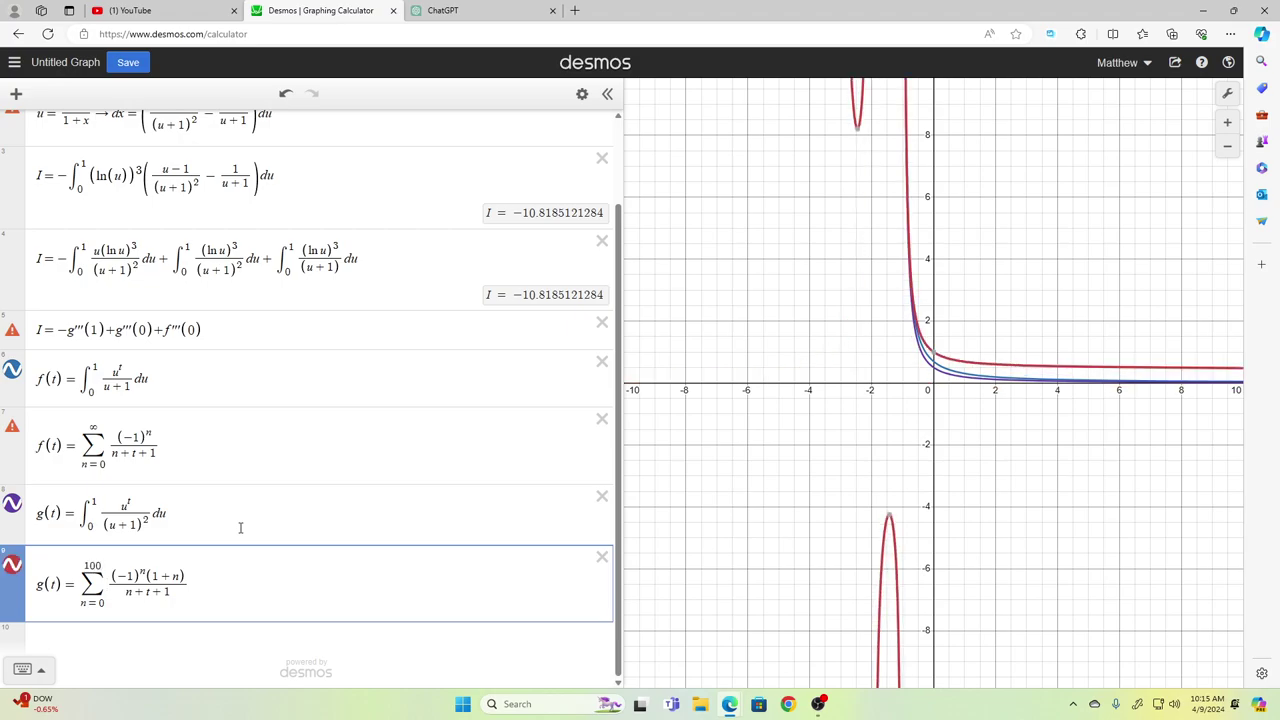
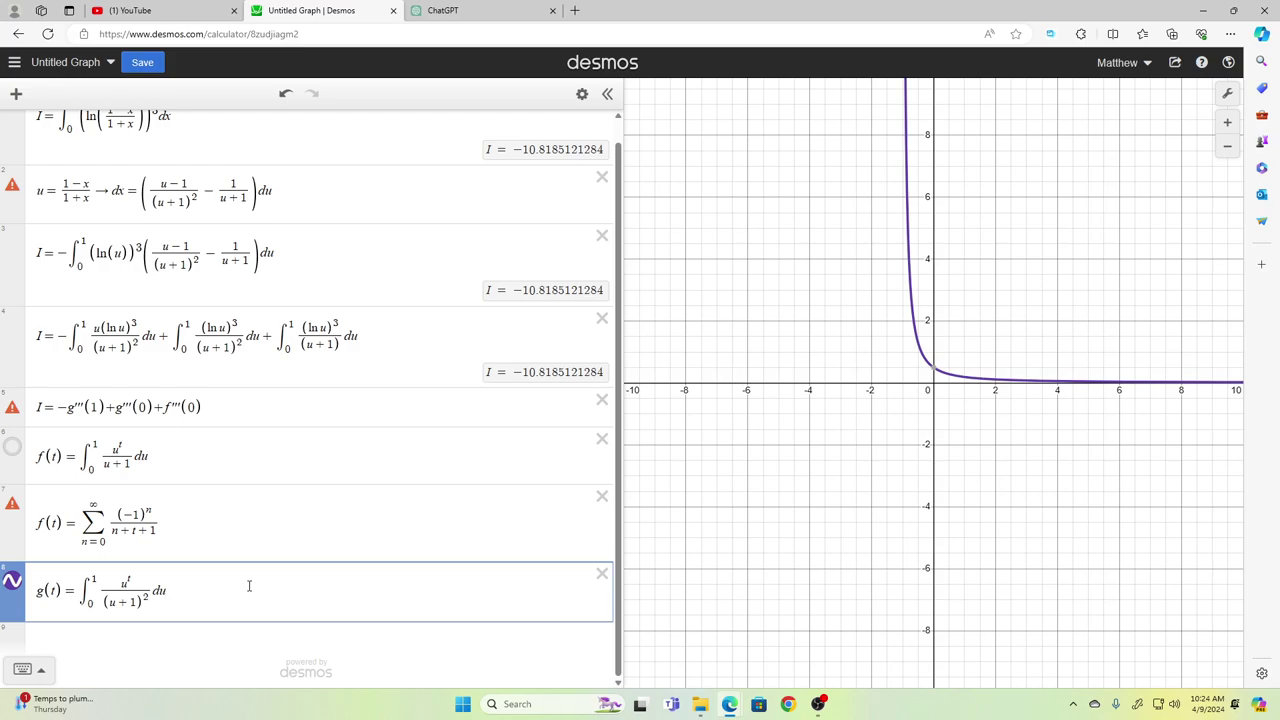
Step: Add a second g(t) expression below the first and copy the integral of u^t/(u+1)^2 du into it
{"action": "key", "text": "ctrl+a"}
{"action": "key", "text": "Return"}
{"action": "type", "text": "g"}
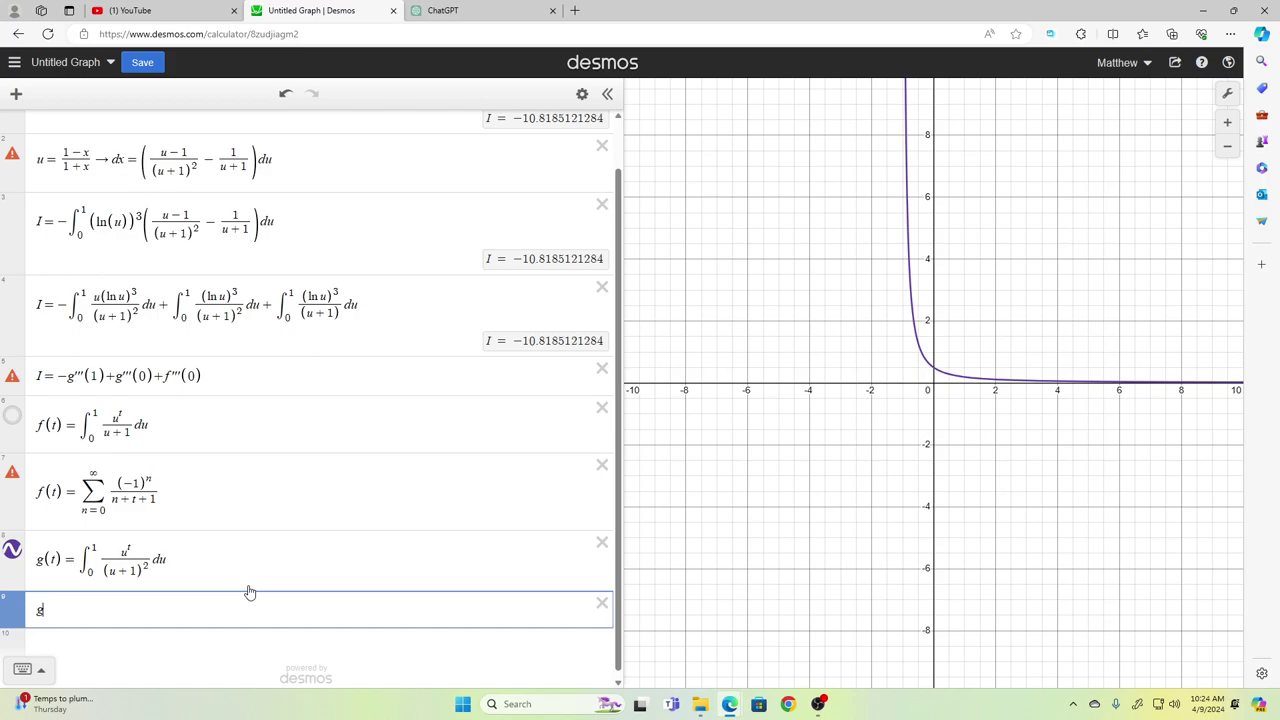
{"action": "type", "text": "(t)="}
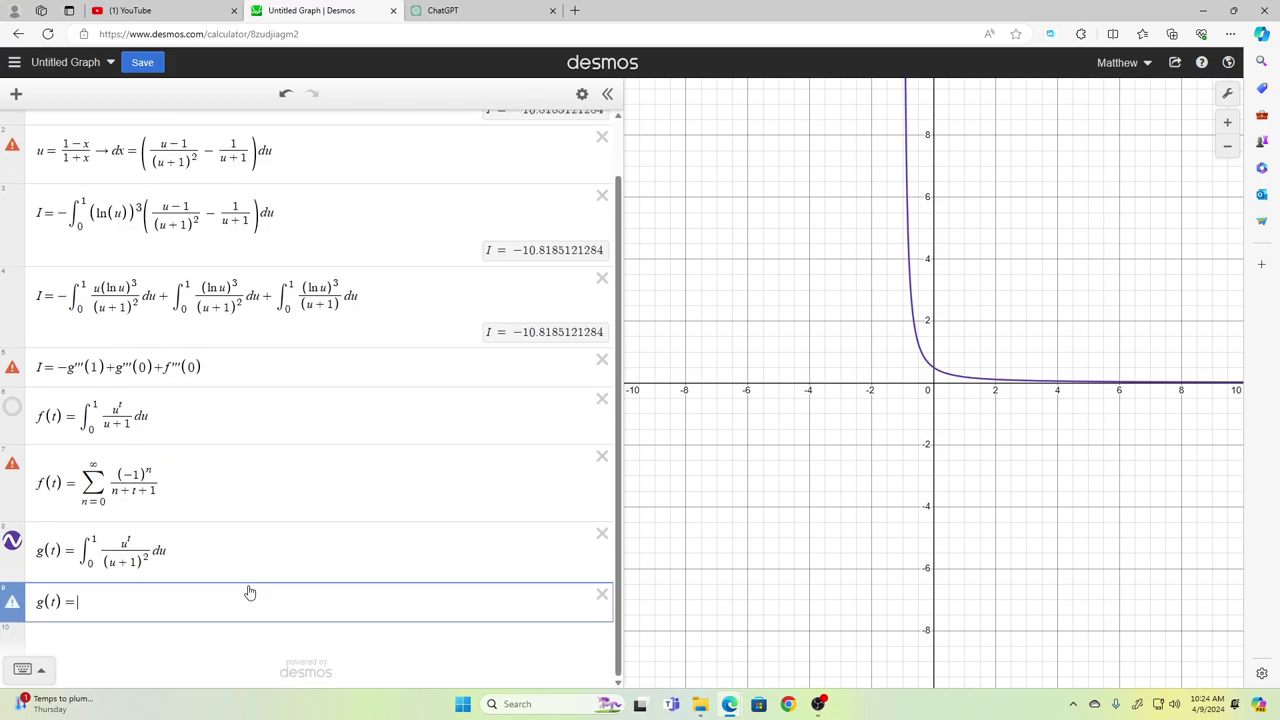
{"action": "key", "text": "Up"}
{"action": "key", "text": "shift+Left"}
{"action": "key", "text": "shift+Left"}
{"action": "key", "text": "shift+Left"}
{"action": "key", "text": "shift+Left"}
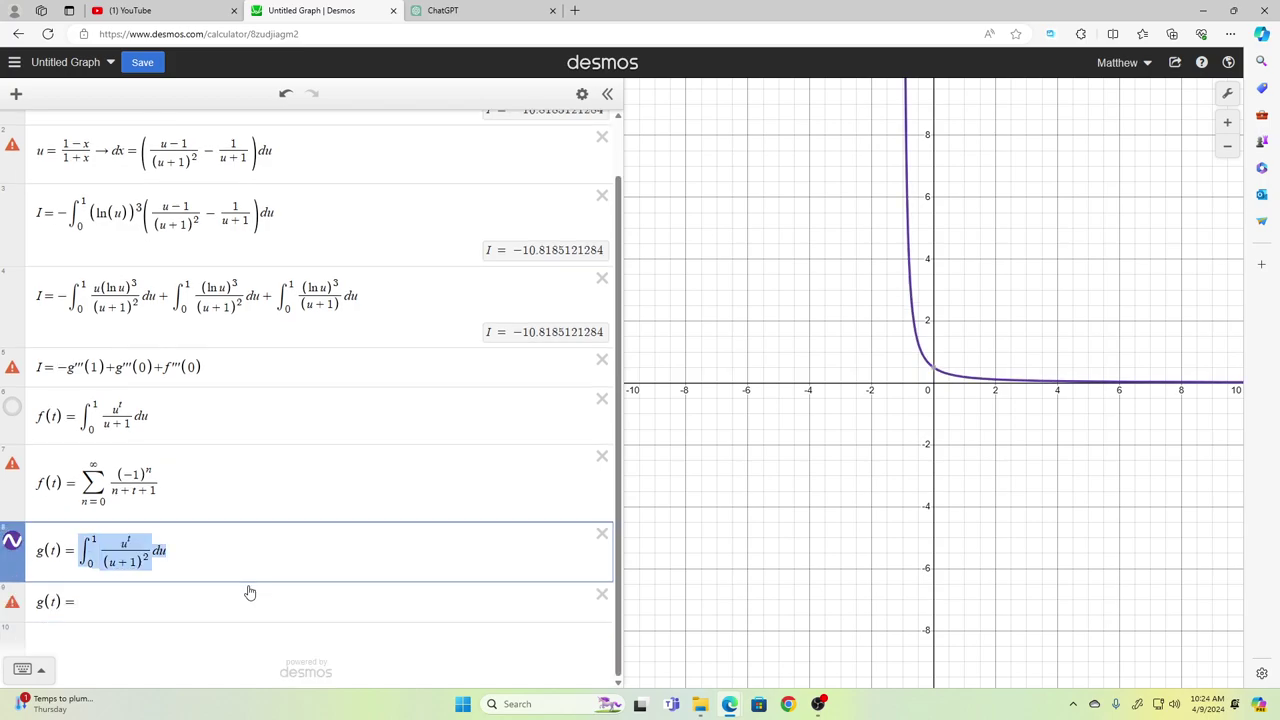
{"action": "key", "text": "ctrl+c"}
{"action": "key", "text": "Down"}
{"action": "key", "text": "ctrl+v"}
Step: Remove the denominator (u+1)^2 from the integrand of the copied g(t) expression, leaving u^t
{"action": "key", "text": "Left"}
{"action": "key", "text": "Left"}
{"action": "key", "text": "Left"}
{"action": "key", "text": "shift+Left"}
{"action": "key", "text": "shift+Left"}
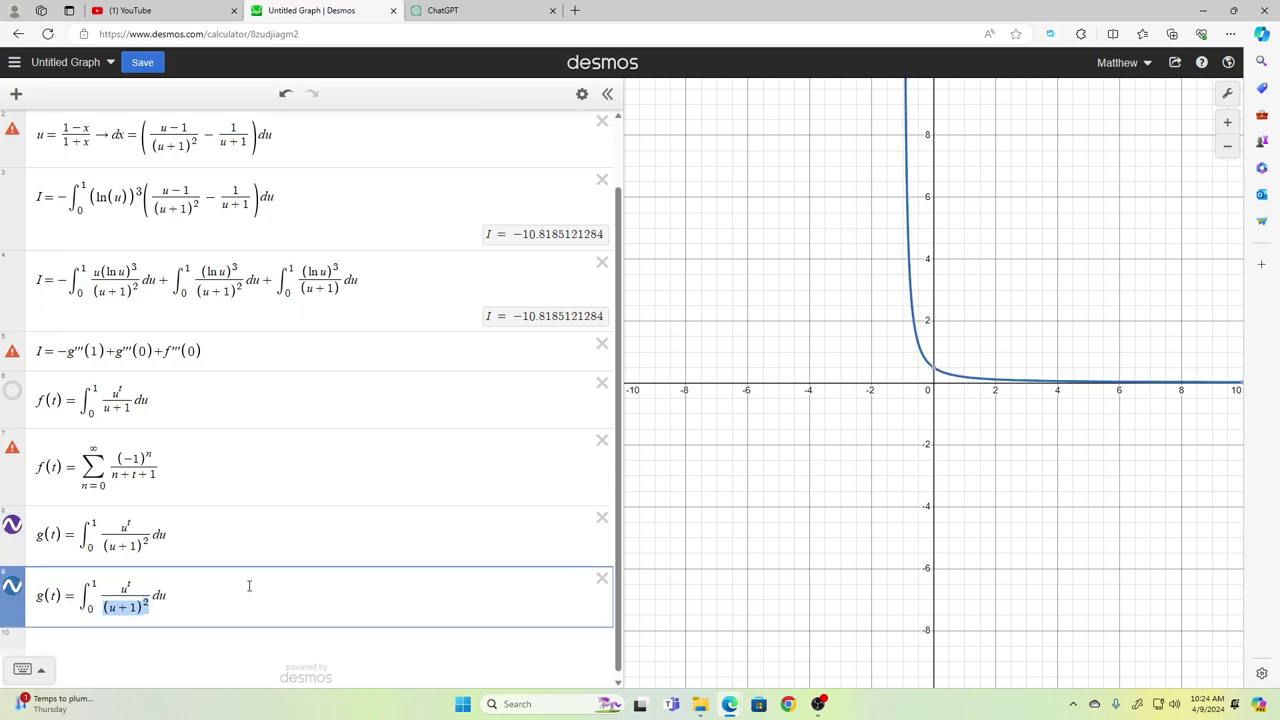
{"action": "key", "text": "BackSpace"}
{"action": "key", "text": "BackSpace"}
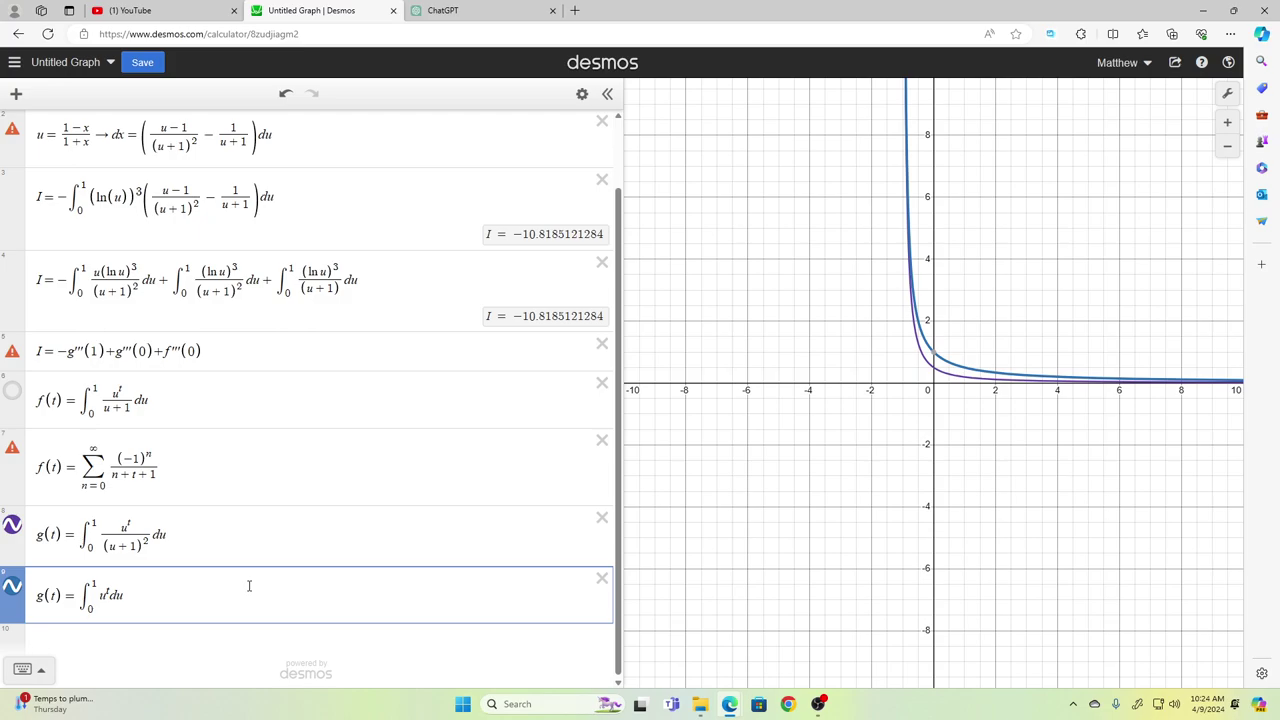
Step: Insert a sum of (-1)^n from n=0 to infinity after u^t in the second g(t) integral
{"action": "type", "text": "sumn=0"}
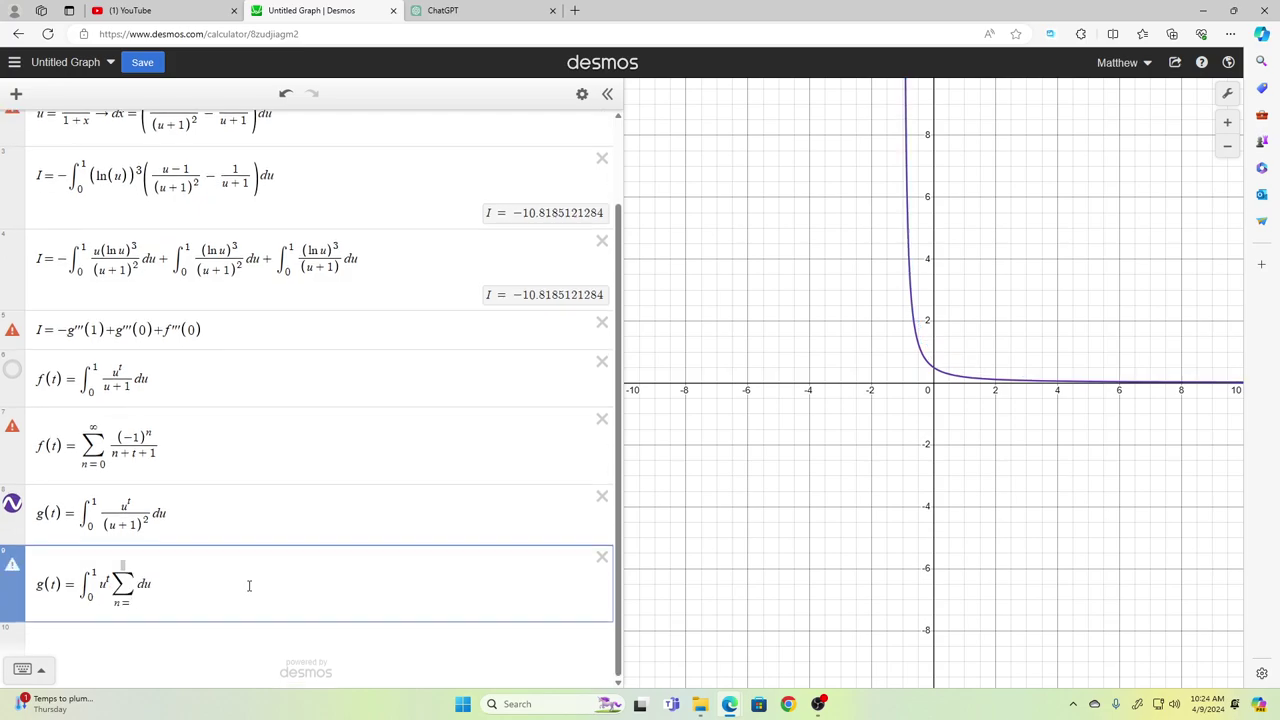
{"action": "key", "text": "Up"}
{"action": "type", "text": "infin"}
{"action": "key", "text": "Right"}
{"action": "type", "text": "u"}
{"action": "key", "text": "BackSpace"}
{"action": "type", "text": "(-"}
{"action": "type", "text": "1"}
{"action": "type", "text": "^n"}
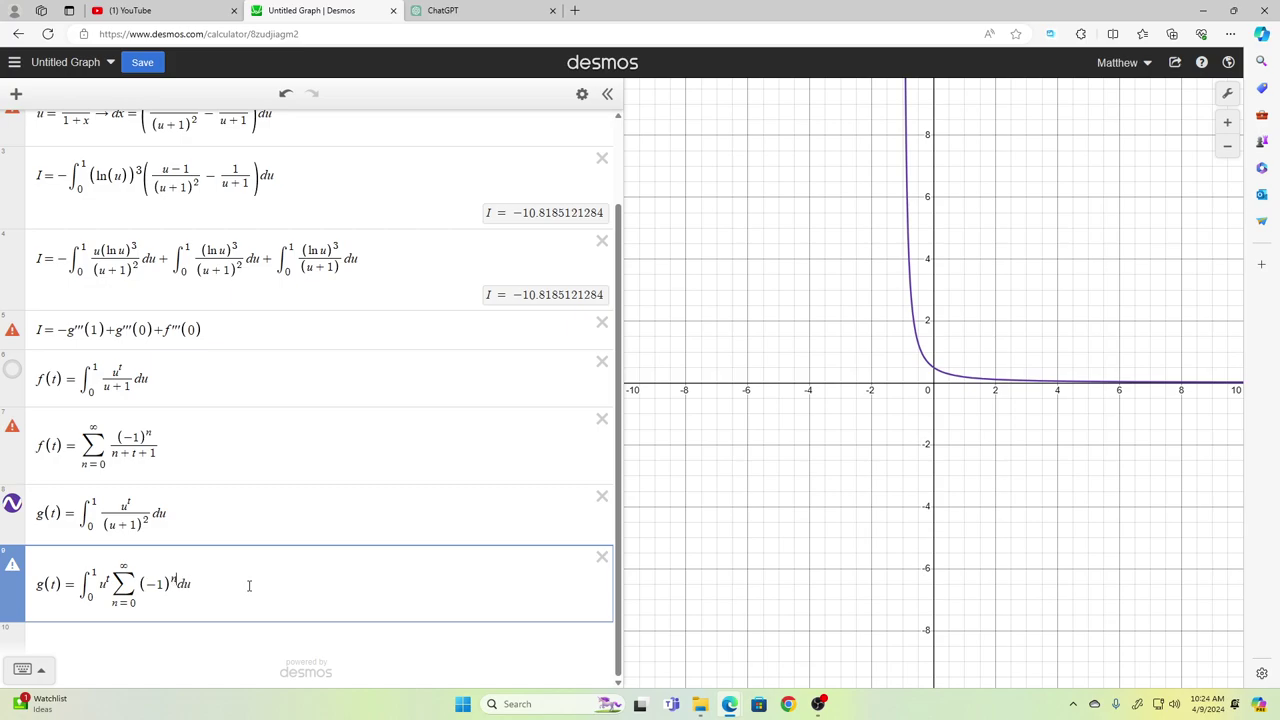
Step: Extend the summand in the second g(t) expression with the factors u^n and (1+n)
{"action": "key", "text": "Right"}
{"action": "type", "text": "u^n"}
{"action": "key", "text": "Right"}
{"action": "type", "text": "(1+n)"}
Step: Move u^t inside the sum by deleting it before the sum and changing the exponent of u to t+n
{"action": "key", "text": "BackSpace"}
{"action": "key", "text": "Right"}
{"action": "key", "text": "Right"}
{"action": "key", "text": "Right"}
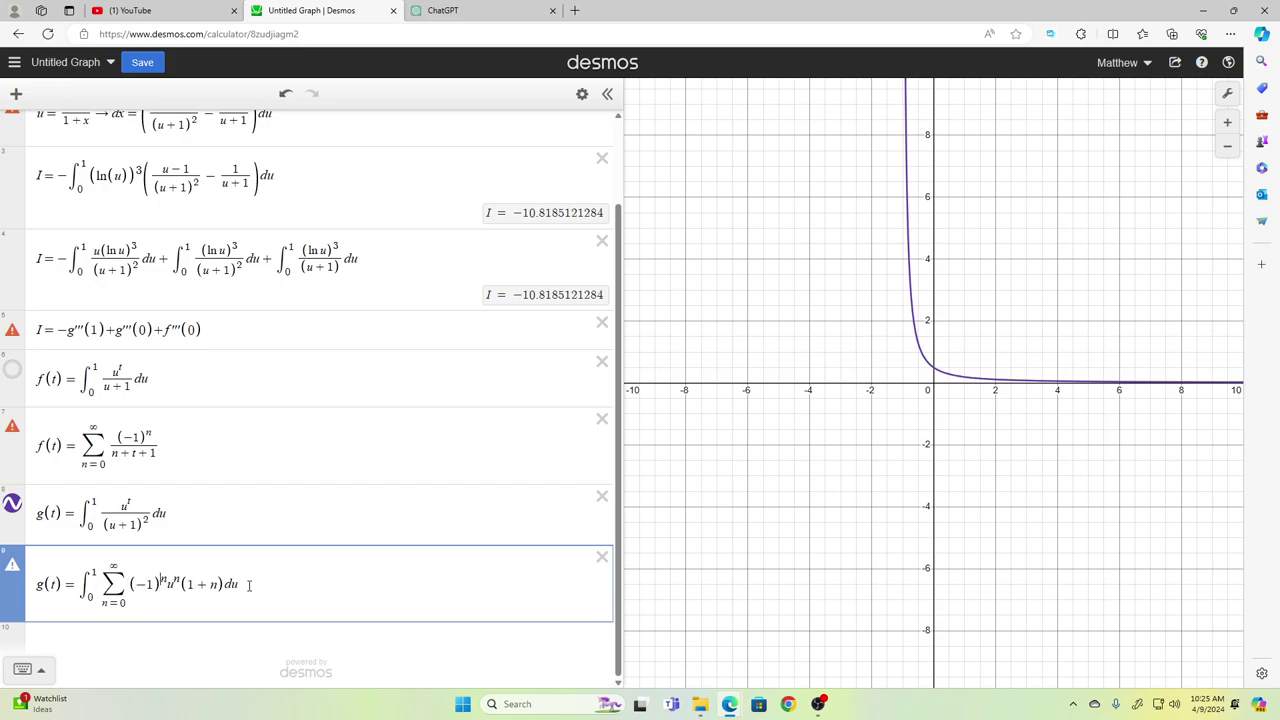
{"action": "key", "text": "Right"}
{"action": "key", "text": "Right"}
{"action": "type", "text": "t+"}
Step: Move the sum from n=0 to infinity in front of the integral sign in the second g(t) expression
{"action": "key", "text": "Left"}
{"action": "key", "text": "Left"}
{"action": "key", "text": "Left"}
{"action": "key", "text": "Left"}
{"action": "key", "text": "Left"}
{"action": "key", "text": "Left"}
{"action": "key", "text": "Left"}
{"action": "key", "text": "Left"}
{"action": "key", "text": "Left"}
{"action": "key", "text": "Left"}
{"action": "key", "text": "Left"}
{"action": "key", "text": "shift+Left"}
{"action": "key", "text": "BackSpace"}
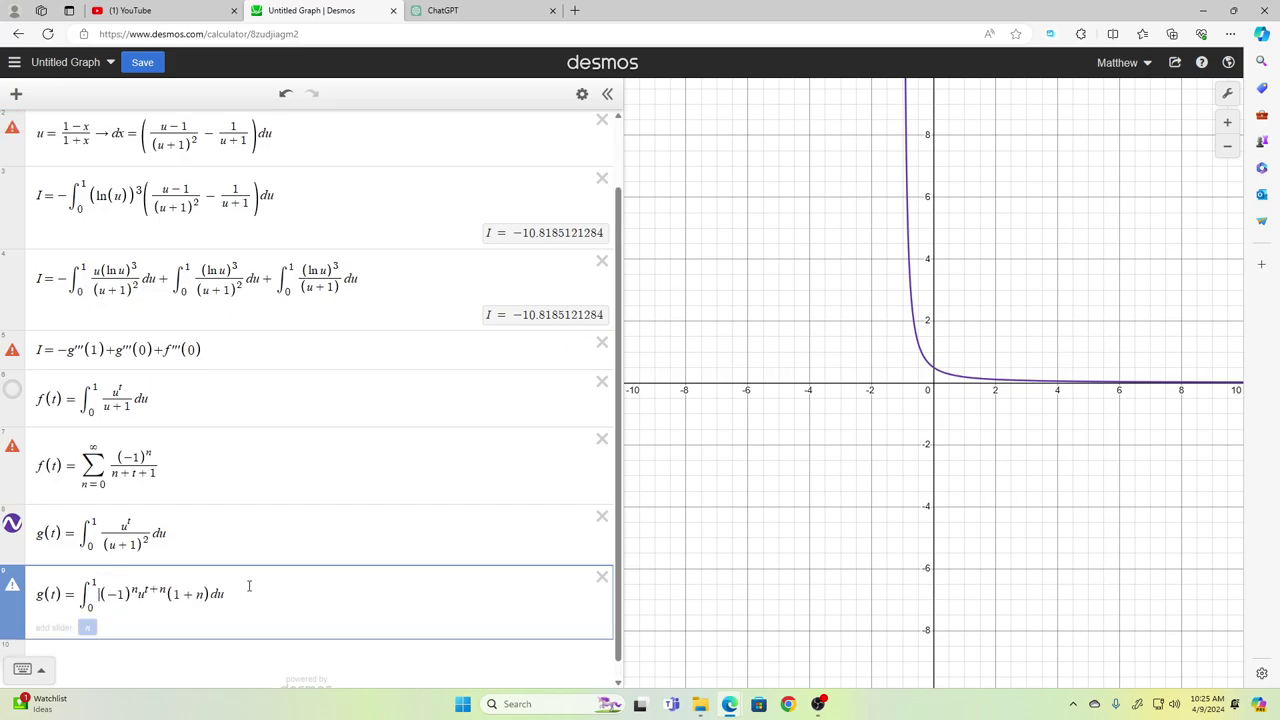
{"action": "key", "text": "ctrl+z"}
Step: Move the factors (-1)^n and (1+n) out of the integral, placing them between the sum and the integral sign
{"action": "key", "text": "shift+Right"}
{"action": "key", "text": "shift+Right"}
{"action": "key", "text": "BackSpace"}
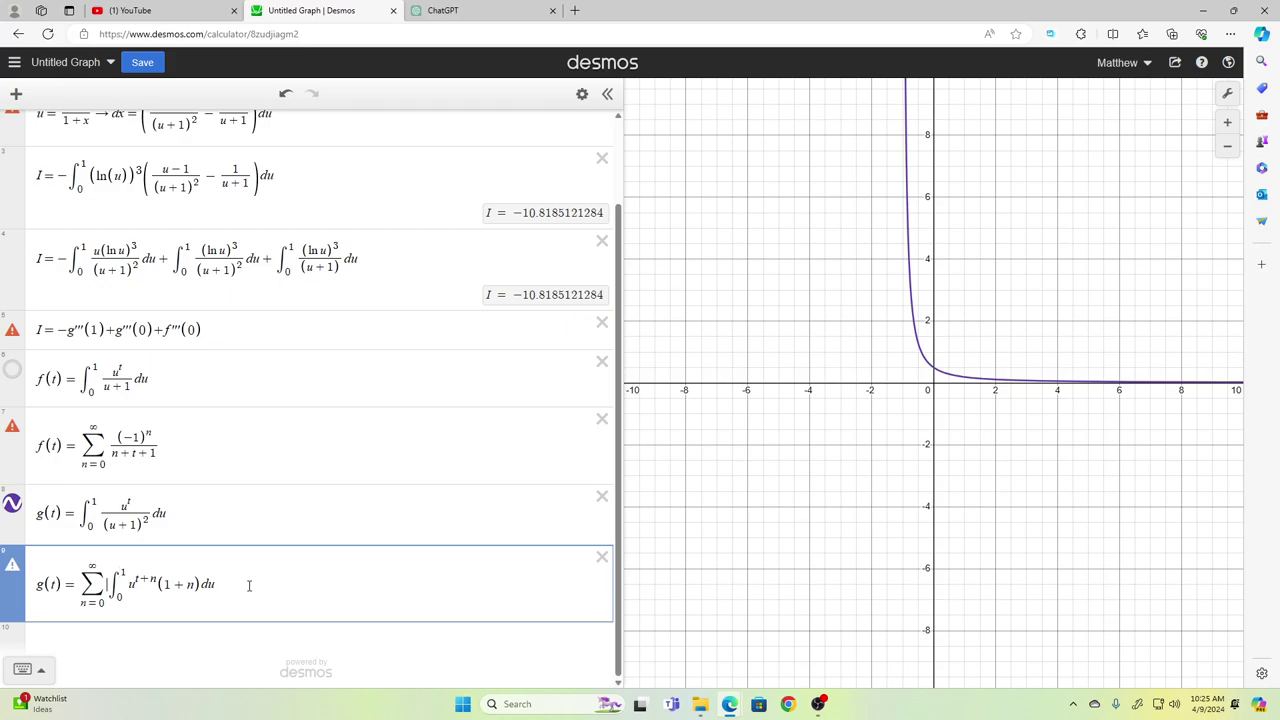
{"action": "key", "text": "ctrl+v"}
{"action": "key", "text": "shift+Right"}
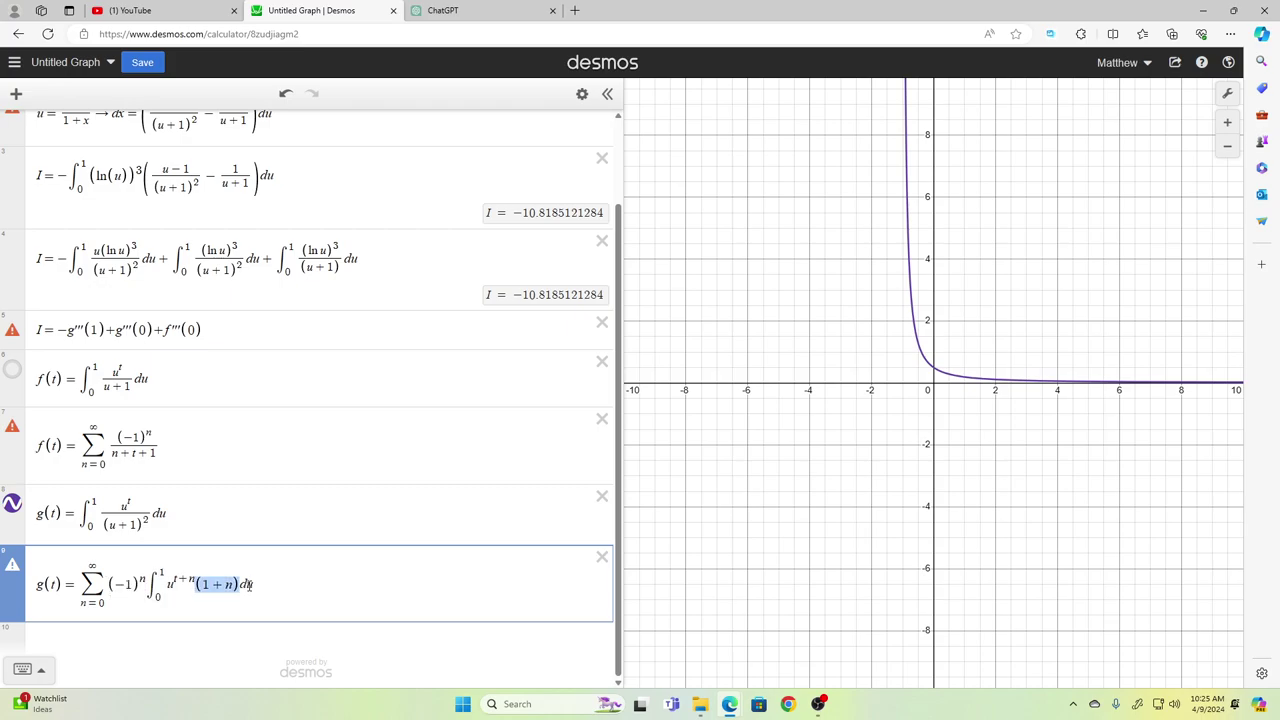
{"action": "key", "text": "ctrl+x"}
{"action": "key", "text": "Left"}
{"action": "key", "text": "ctrl+v"}
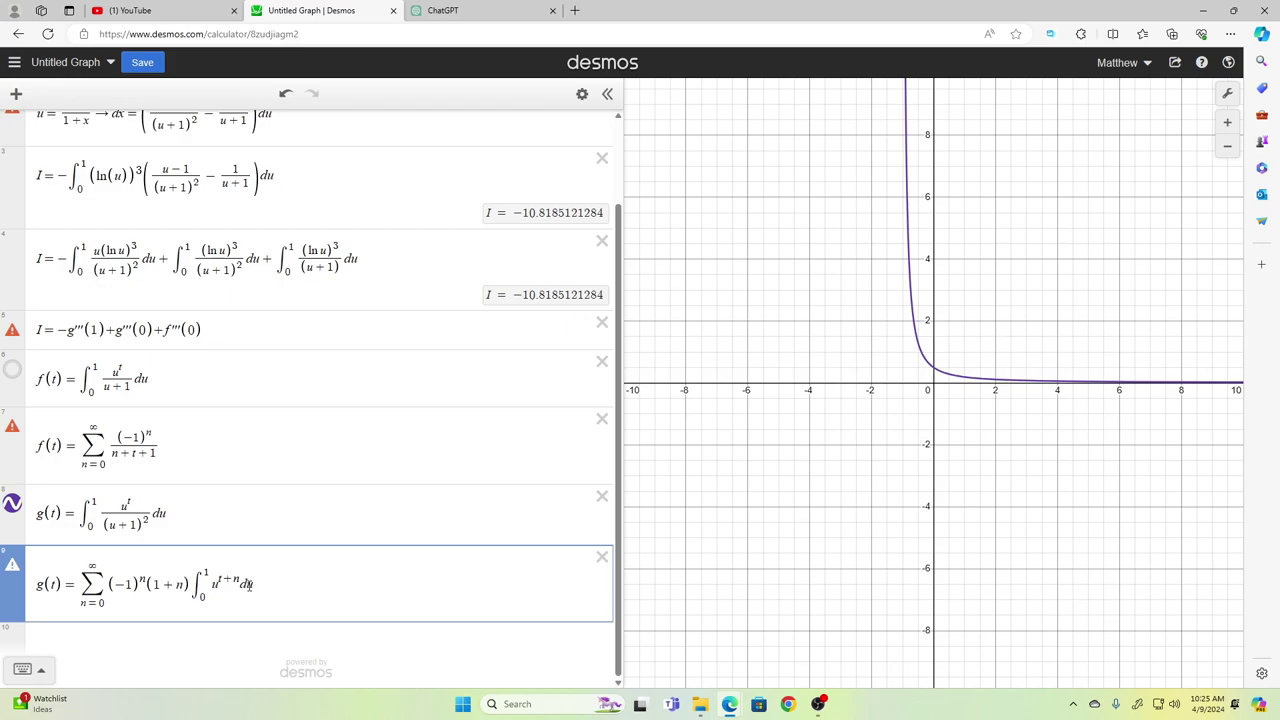
Step: Divide the factor (-1)^n(1+n) by n+t+1 in the series form of g(t)
{"action": "type", "text": "/("}
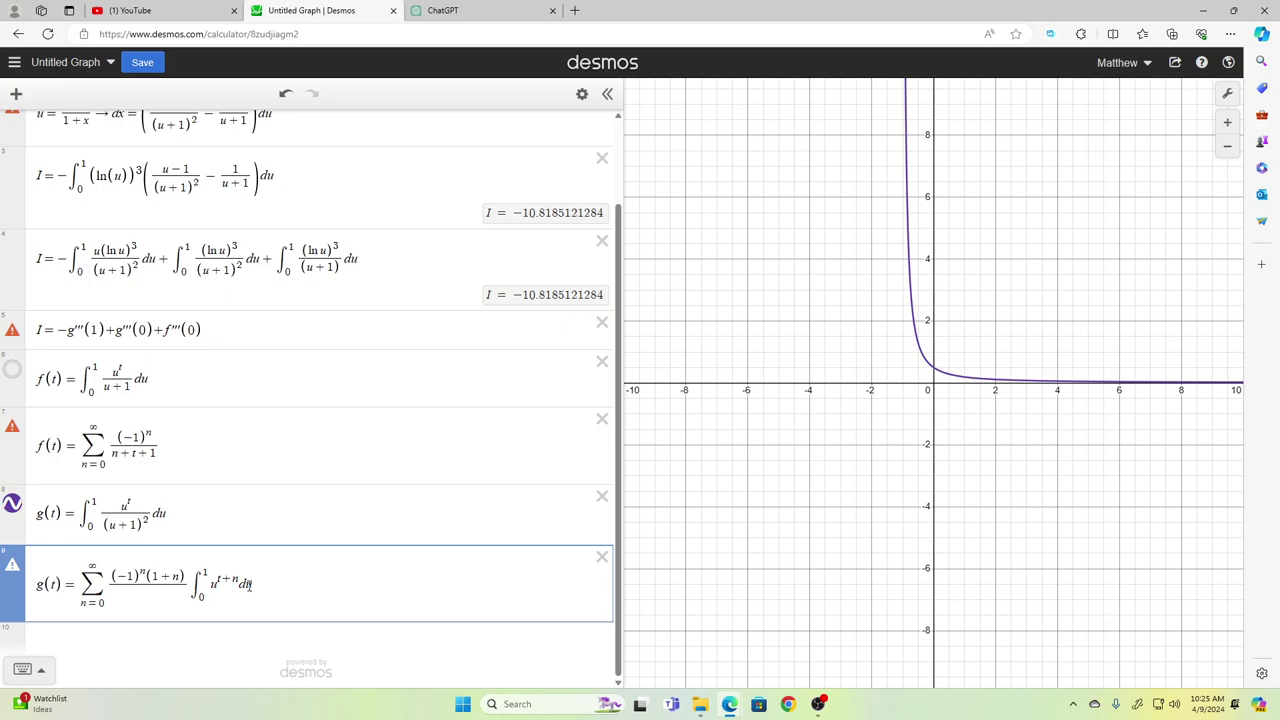
{"action": "type", "text": "1"}
{"action": "key", "text": "BackSpace"}
{"action": "type", "text": "n+t+1"}
Step: Delete the remaining integral of u^(t+n) du after the fraction in the series form of g(t)
{"action": "key", "text": "shift+Right"}
{"action": "key", "text": "shift+Right"}
{"action": "key", "text": "shift+Right"}
{"action": "key", "text": "shift+Right"}
{"action": "key", "text": "shift+Right"}
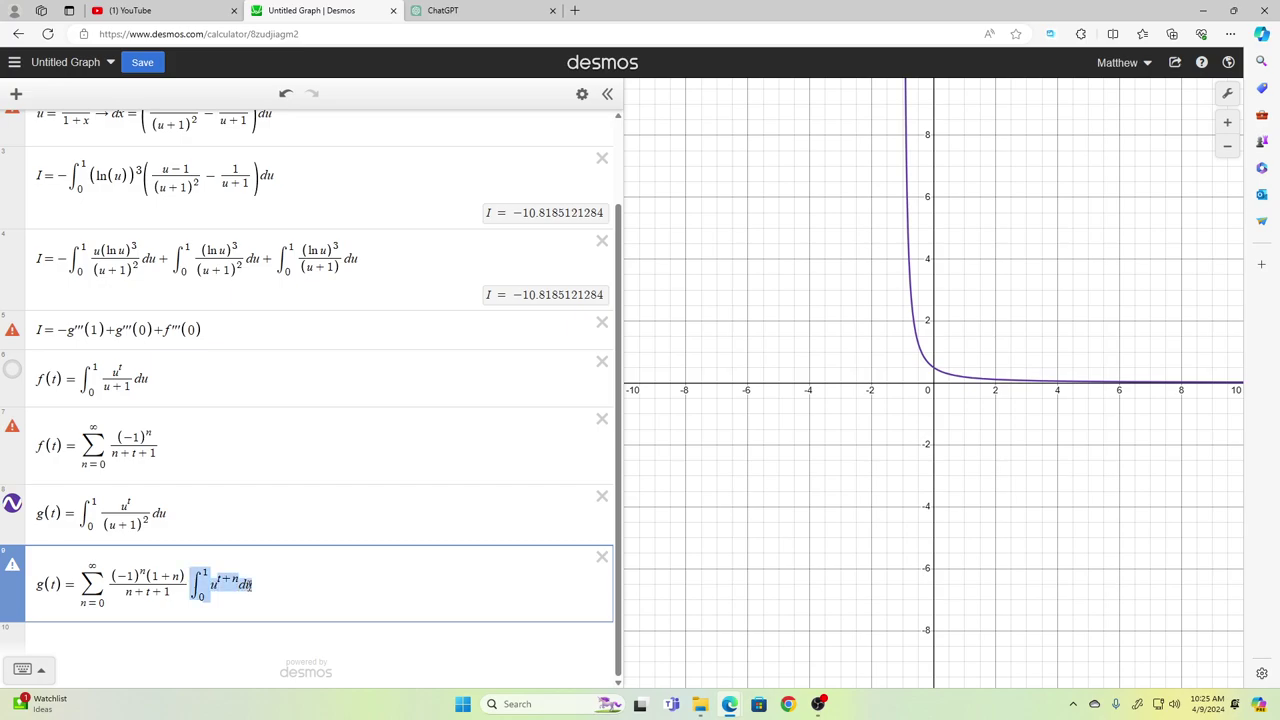
{"action": "key", "text": "BackSpace"}
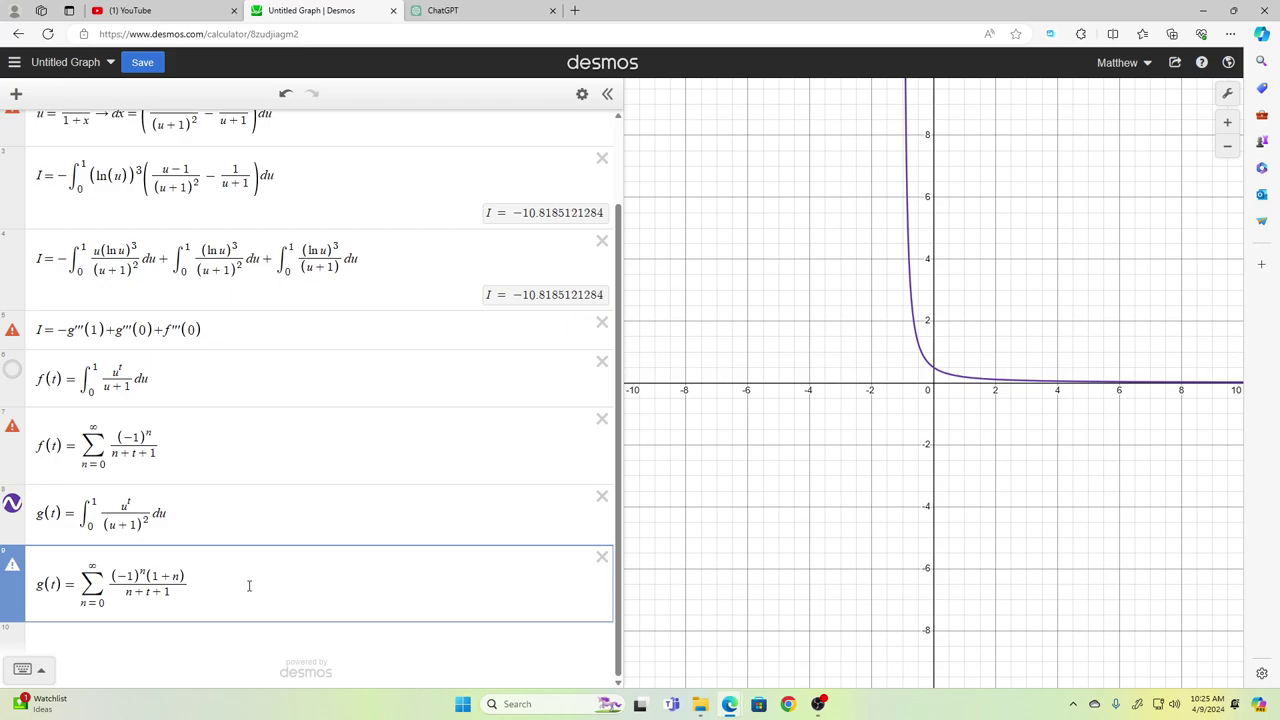
Step: Replace the infinite upper limit of the sum in g(t) with 1
{"action": "key", "text": "Left"}
{"action": "key", "text": "Left"}
{"action": "key", "text": "Left"}
{"action": "key", "text": "Left"}
{"action": "key", "text": "Left"}
{"action": "key", "text": "Left"}
{"action": "key", "text": "Left"}
{"action": "key", "text": "Left"}
{"action": "key", "text": "Left"}
{"action": "key", "text": "Left"}
{"action": "key", "text": "BackSpace"}
{"action": "type", "text": "1"}
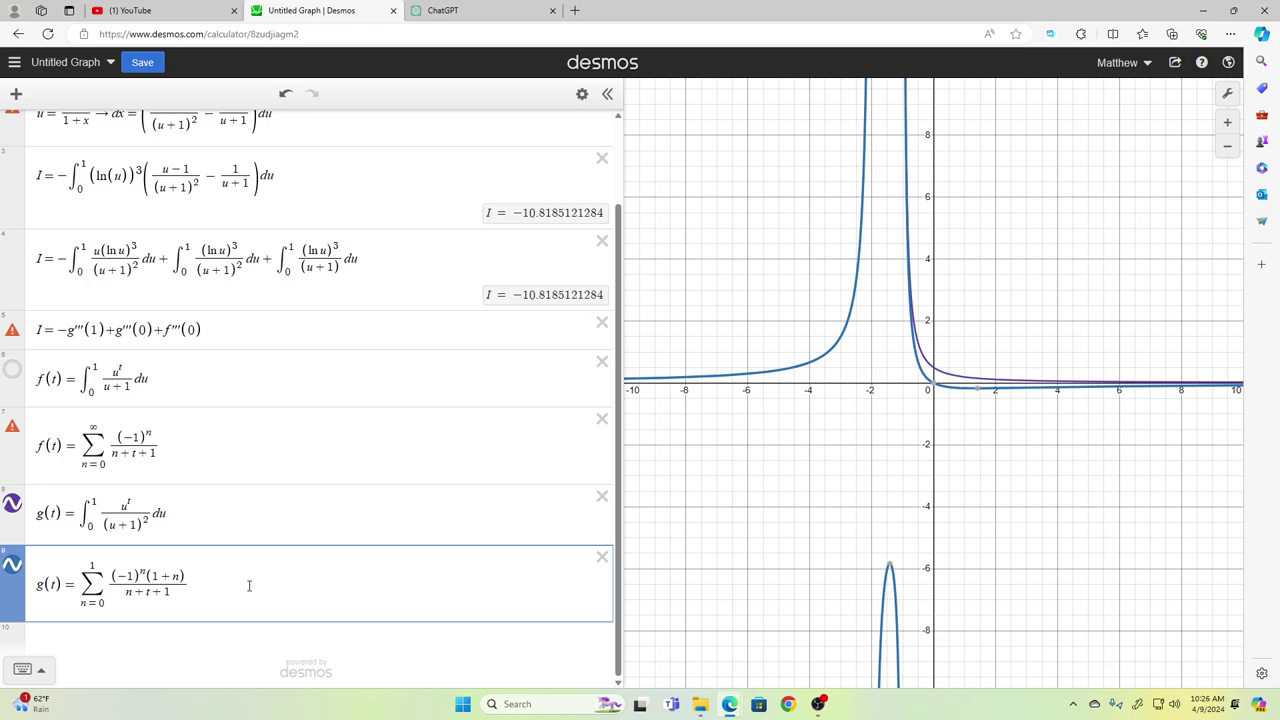
Step: Try upper limits of 2, 3, 4 and 100 in turn for the sum in g(t)
{"action": "key", "text": "BackSpace"}
{"action": "type", "text": "2"}
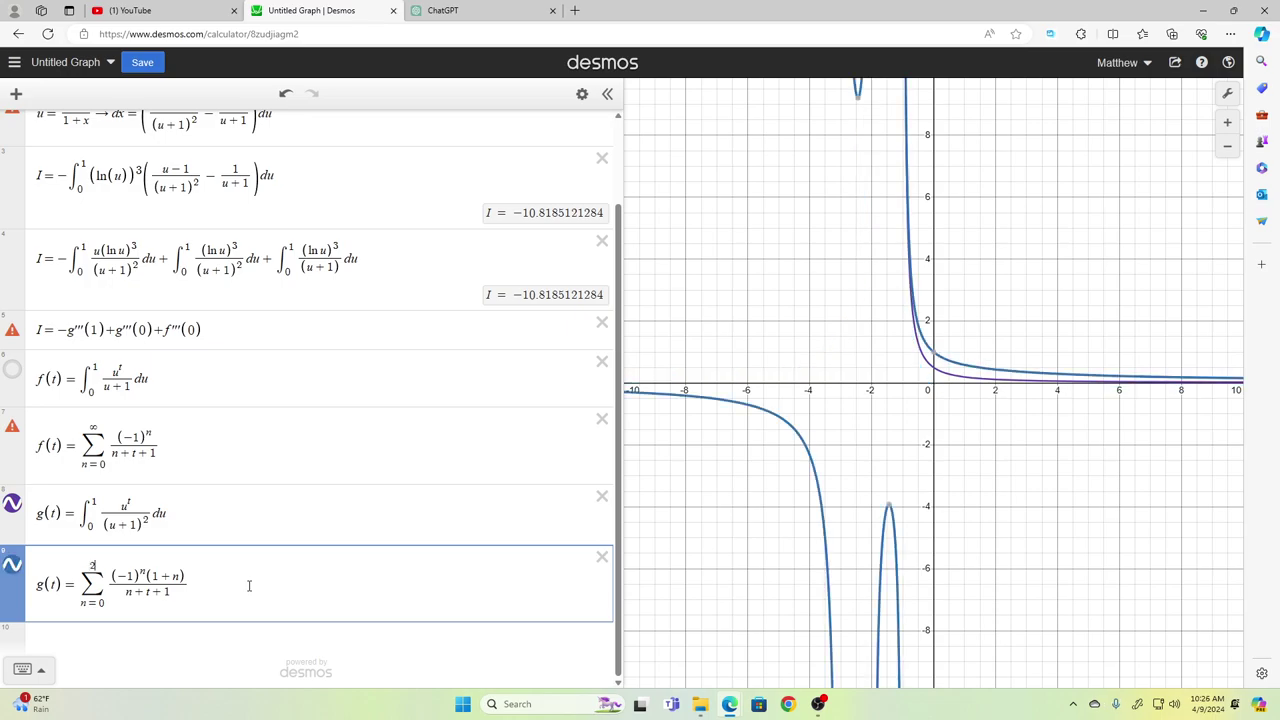
{"action": "key", "text": "BackSpace"}
{"action": "type", "text": "3"}
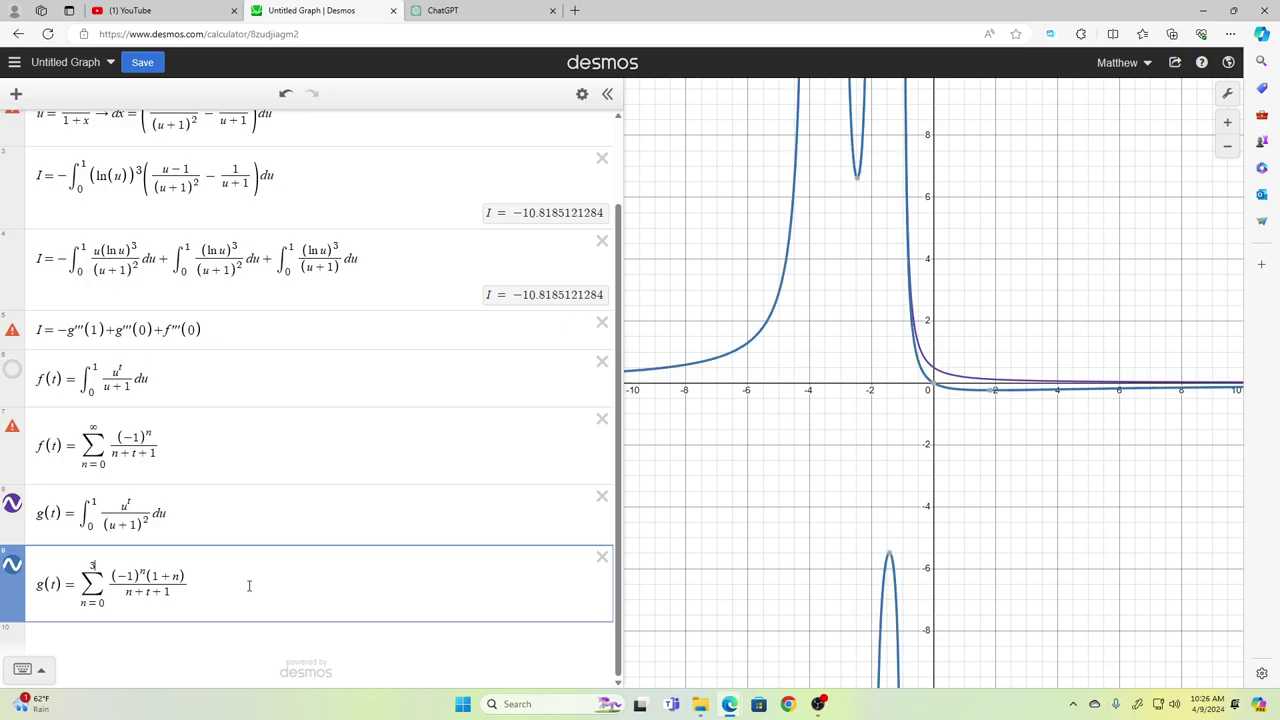
{"action": "key", "text": "BackSpace"}
{"action": "type", "text": "4"}
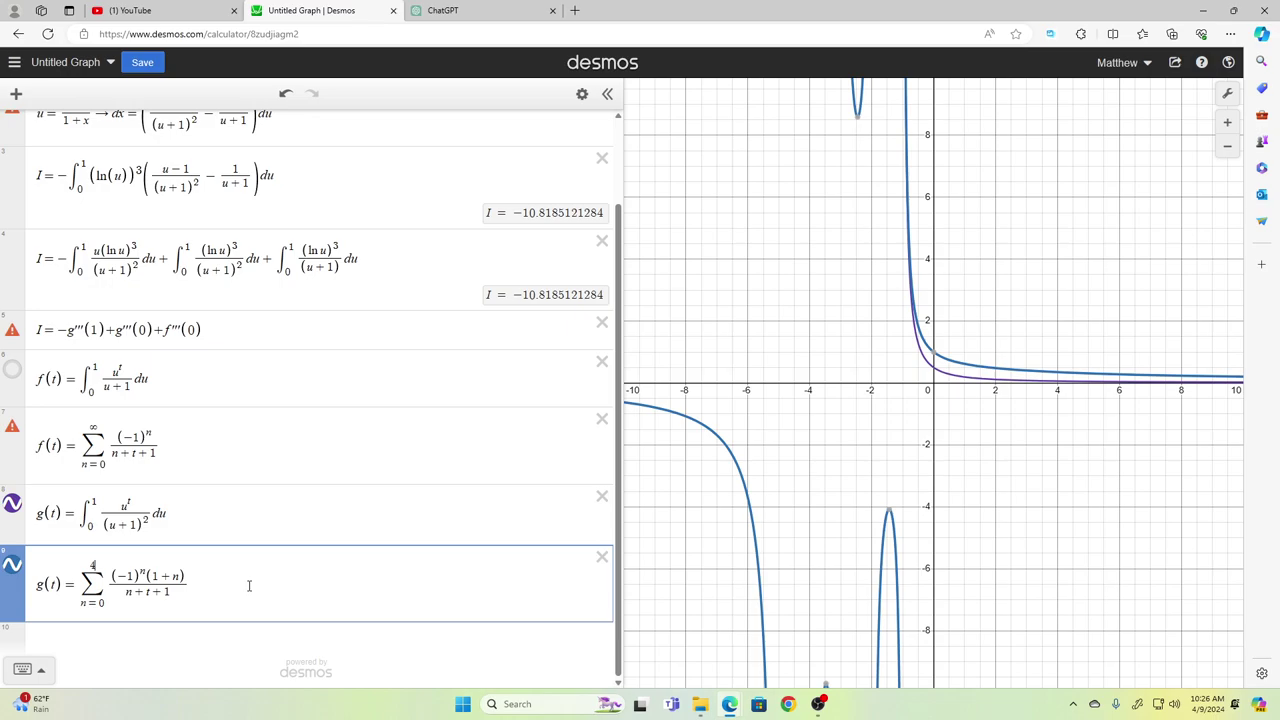
{"action": "key", "text": "BackSpace"}
{"action": "type", "text": "100"}
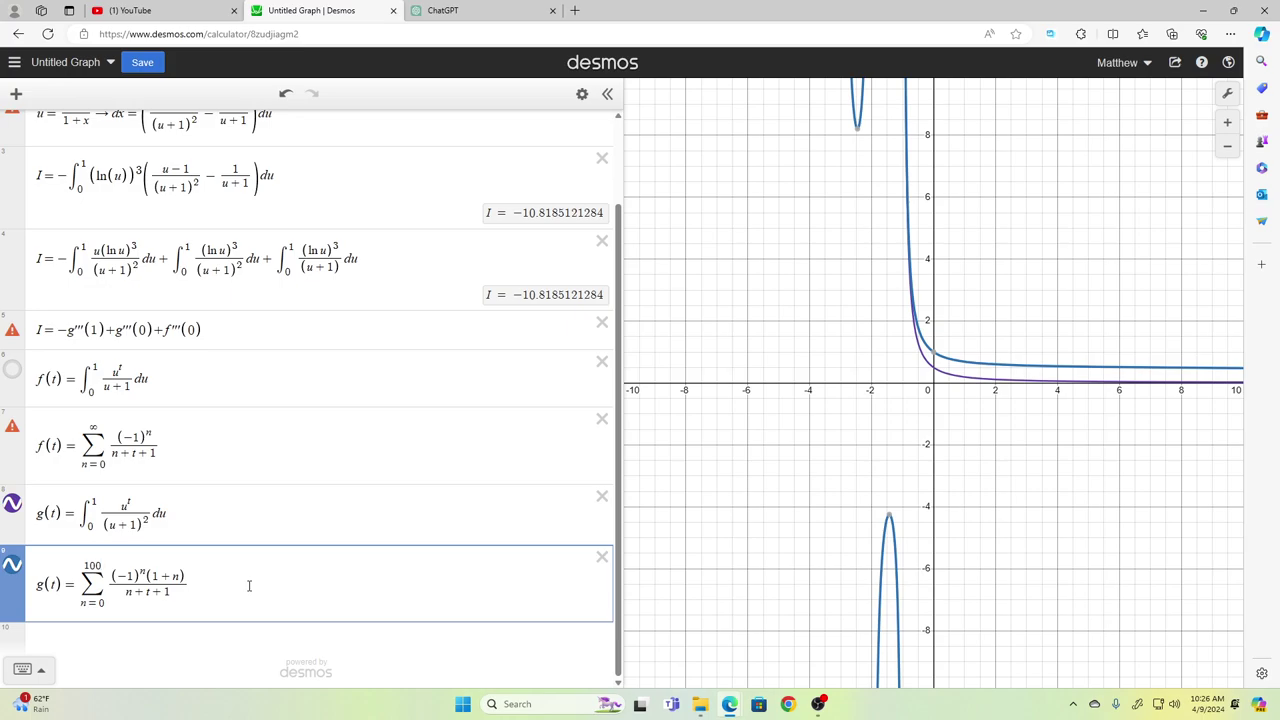
Step: Restore the upper limit of the sum in g(t) to infinity
{"action": "key", "text": "BackSpace"}
{"action": "key", "text": "BackSpace"}
{"action": "key", "text": "BackSpace"}
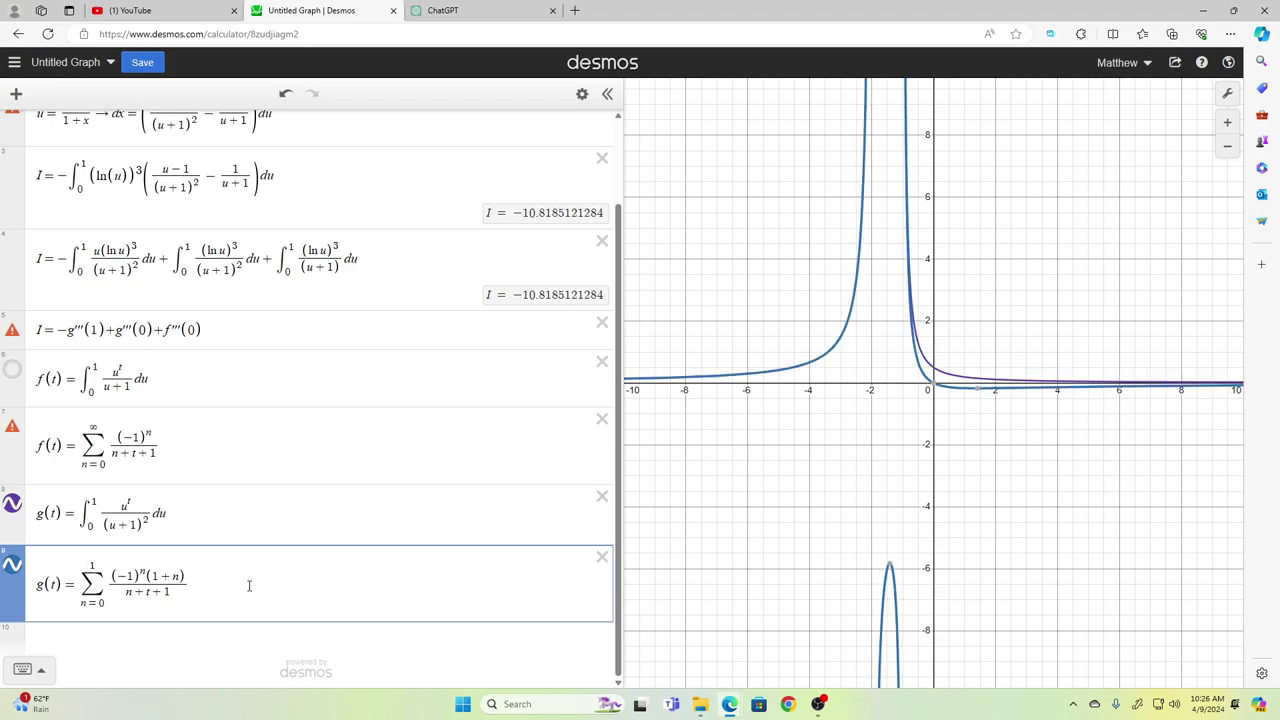
{"action": "type", "text": "in"}
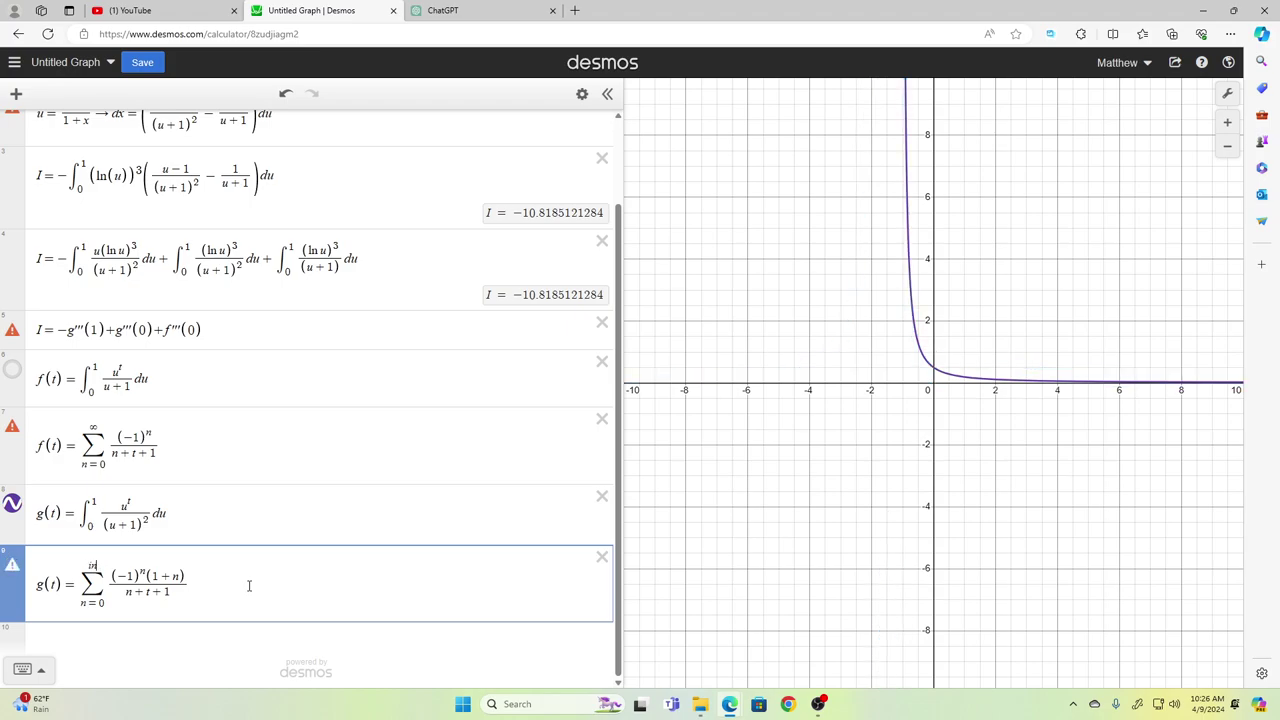
{"action": "type", "text": "f"}
Step: Review the expression for I in terms of g''' and f''', and highlight the series form of f(t)
{"action": "key", "text": "Up"}
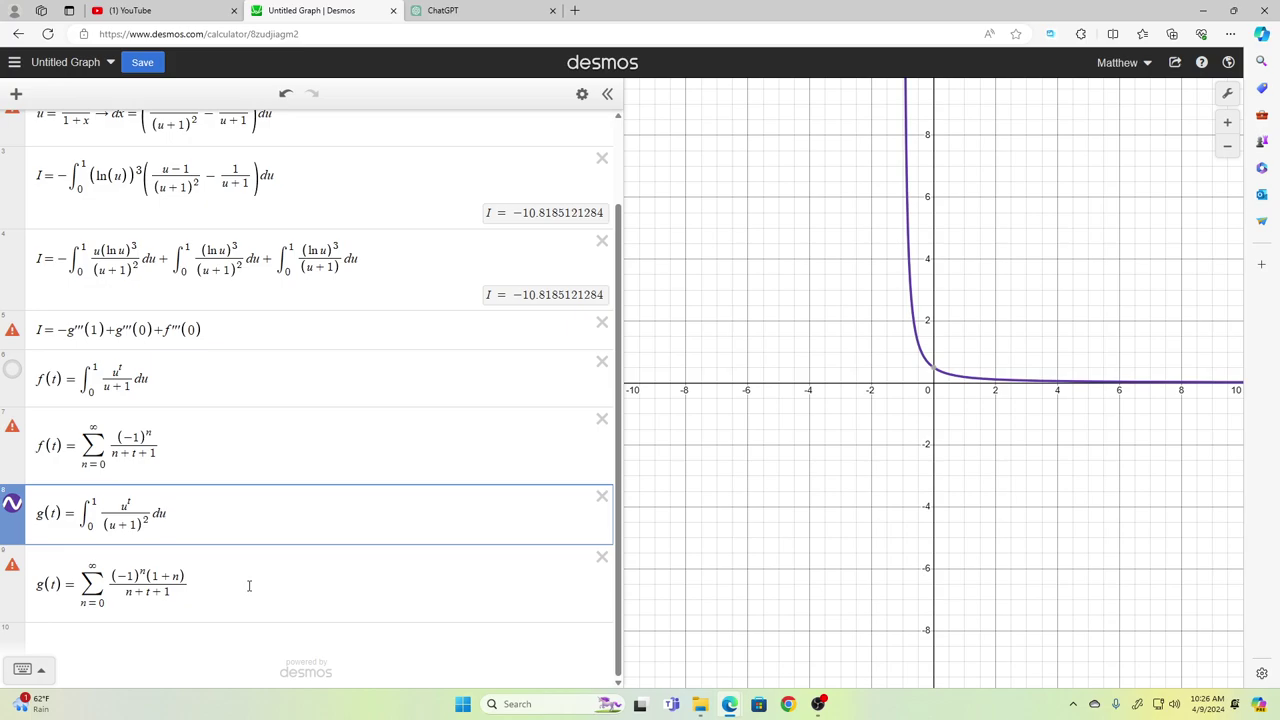
{"action": "left_click", "coordinate": [249, 586]}
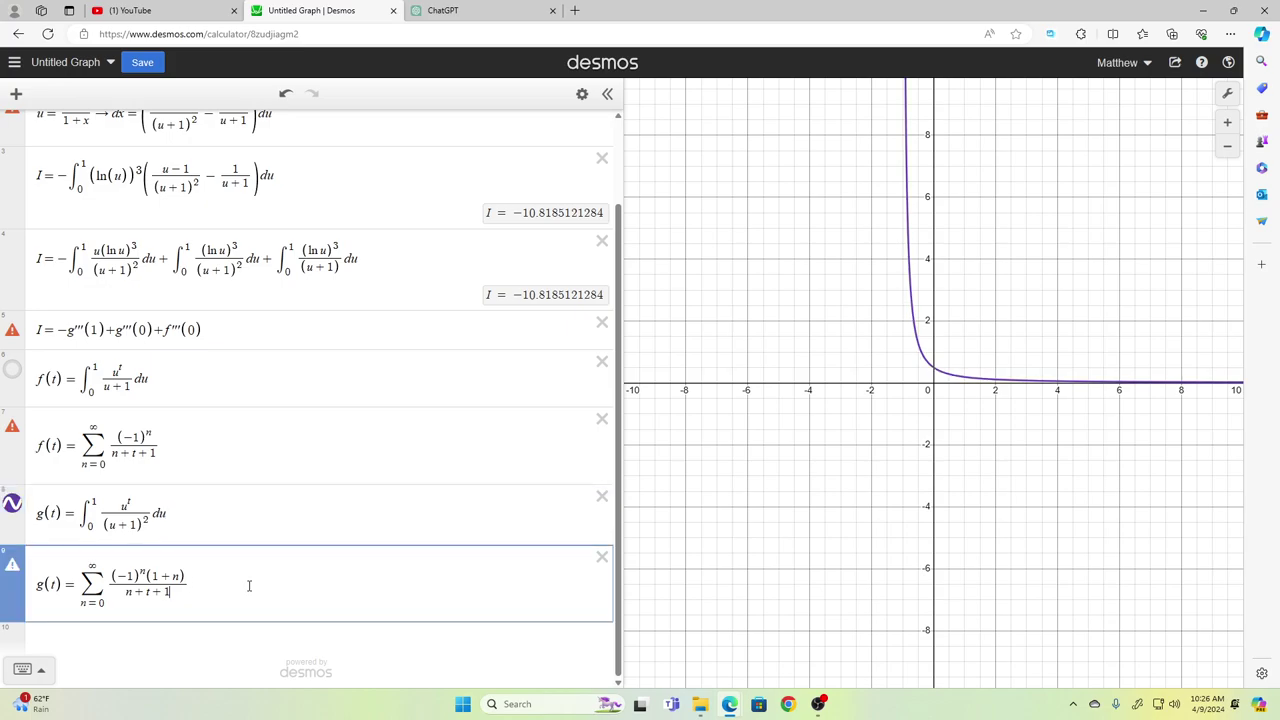
{"action": "key", "text": "Up"}
{"action": "key", "text": "Up"}
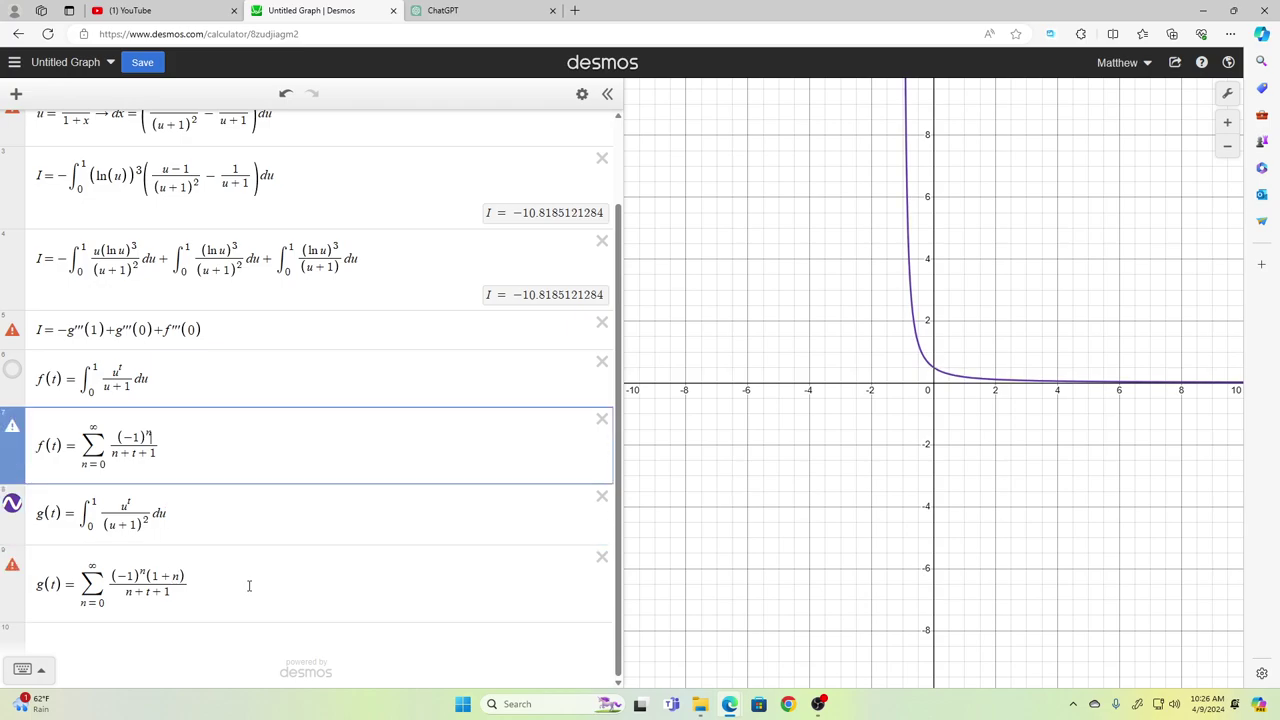
{"action": "key", "text": "Up"}
{"action": "key", "text": "Up"}
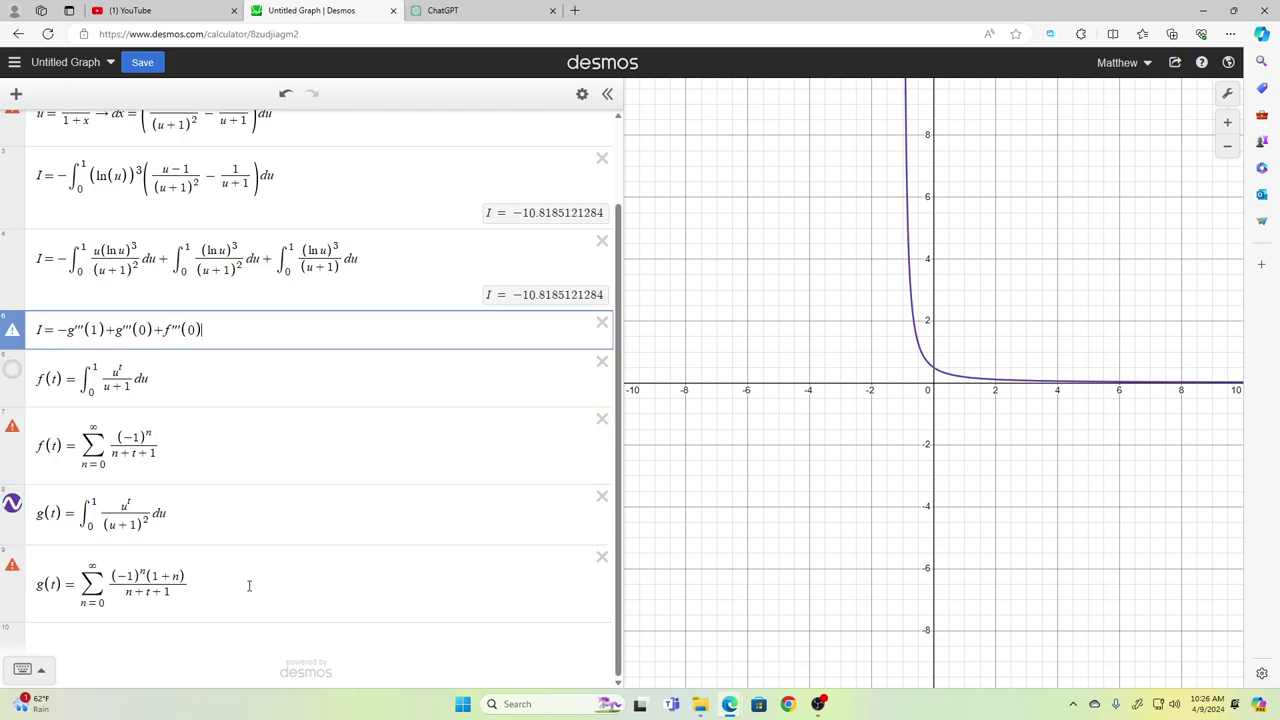
{"action": "key", "text": "Down"}
{"action": "key", "text": "Down"}
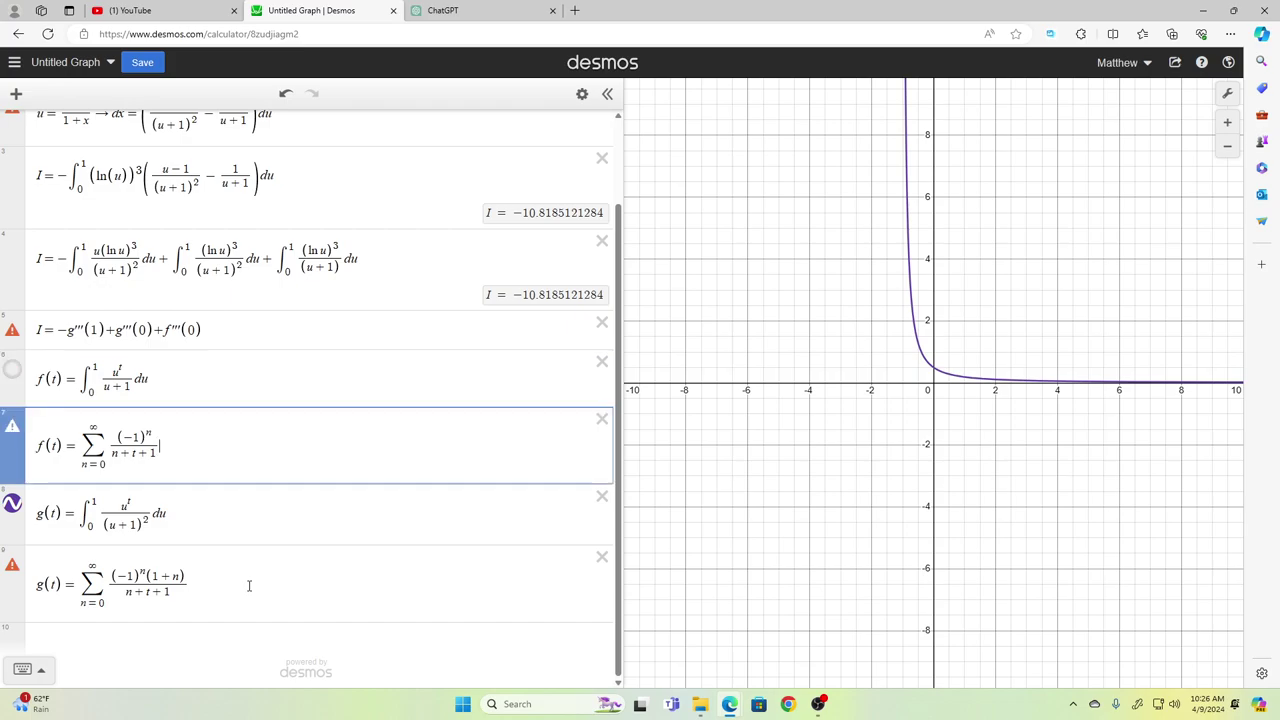
{"action": "key", "text": "shift+Left"}
{"action": "key", "text": "shift+Left"}
{"action": "key", "text": "shift+Left"}
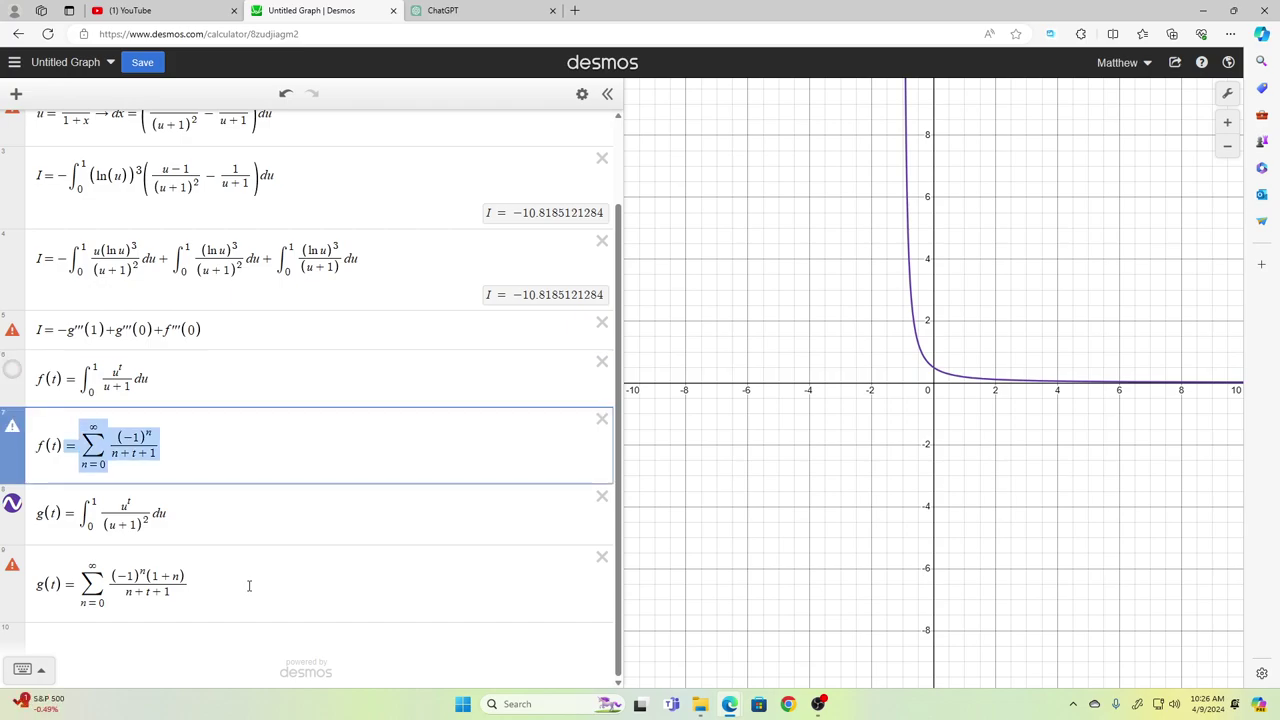
{"action": "key", "text": "shift+Left"}
{"action": "key", "text": "shift+Left"}
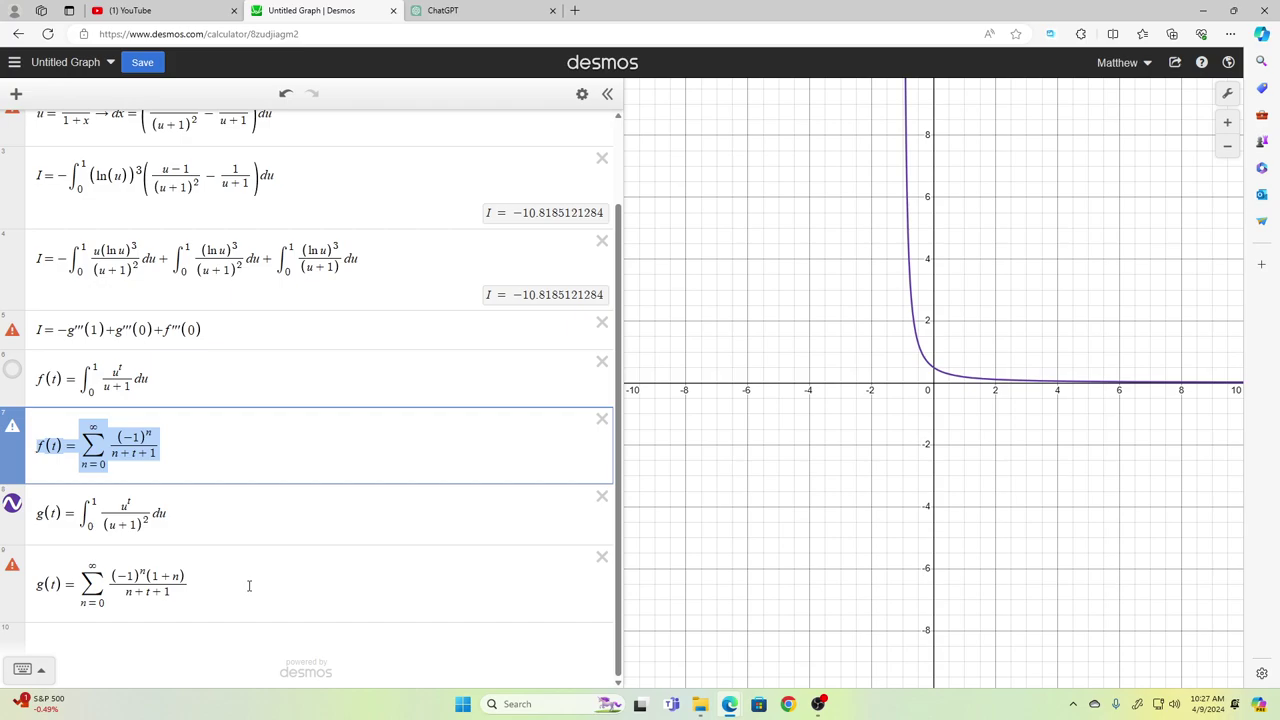
Step: Below the integral form of g(t), add a line stating g(0) = 1/2
{"action": "left_click", "coordinate": [249, 586]}
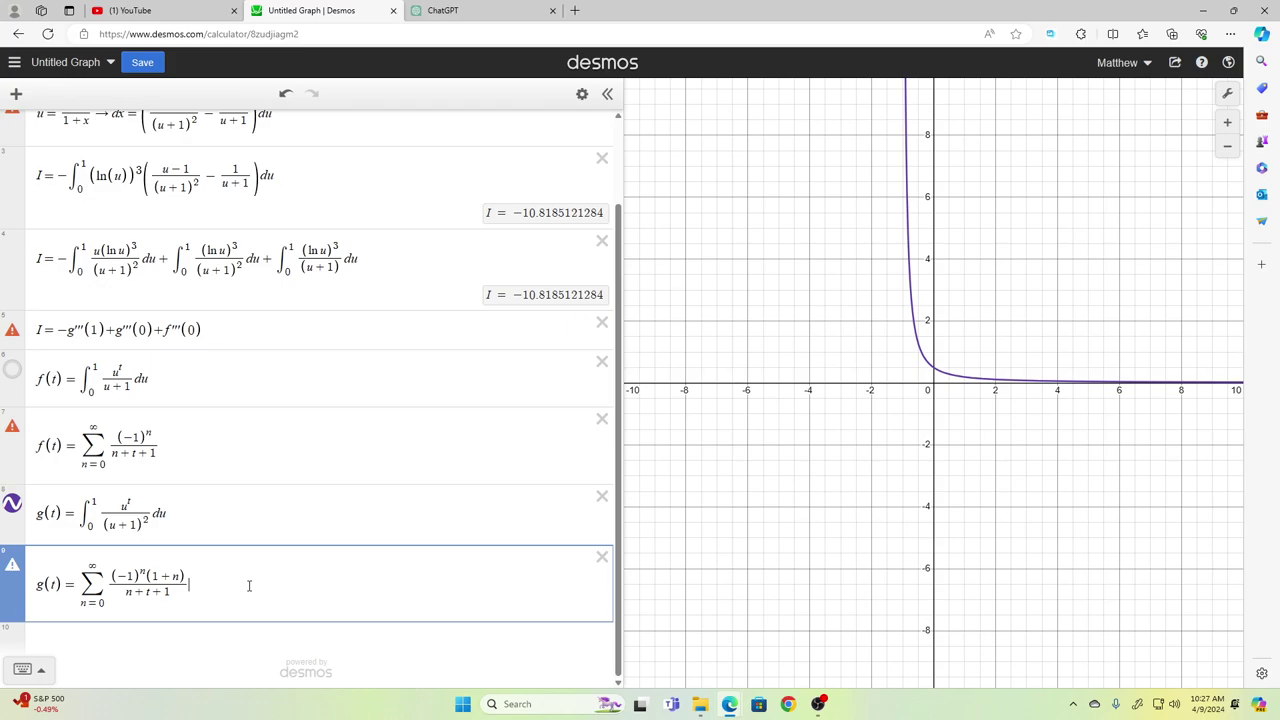
{"action": "key", "text": "Up"}
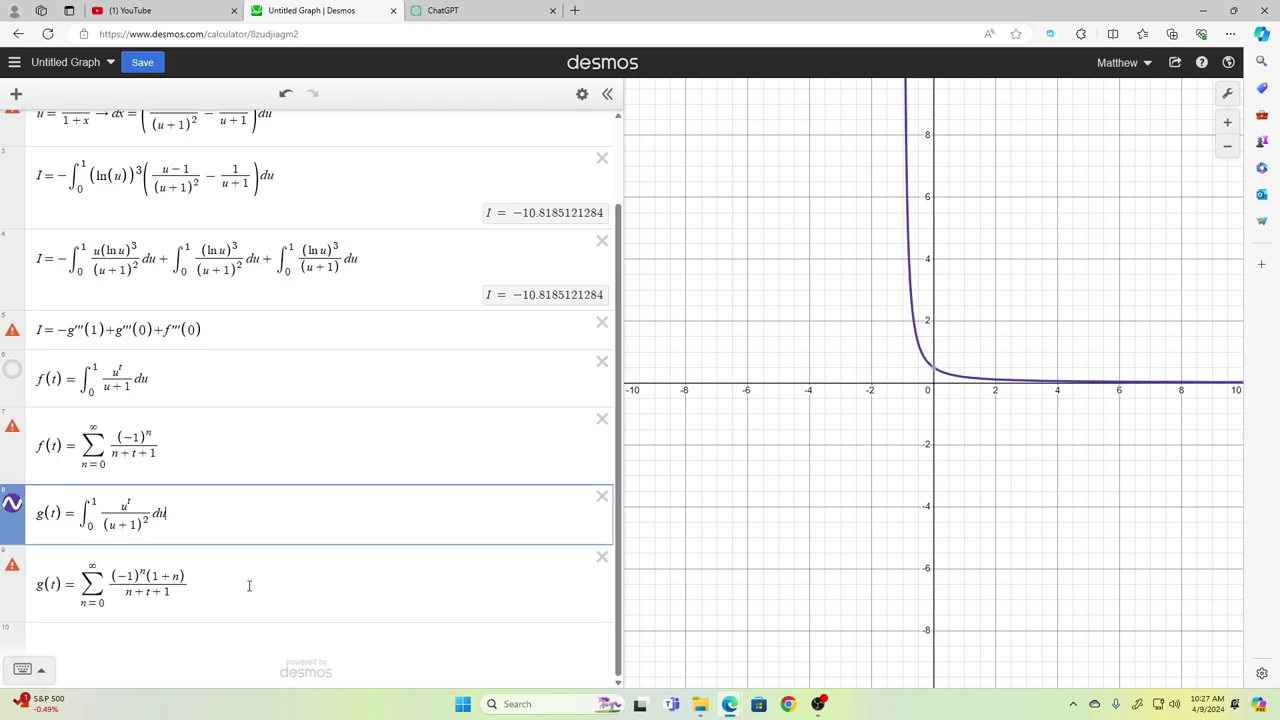
{"action": "key", "text": "ctrl+a"}
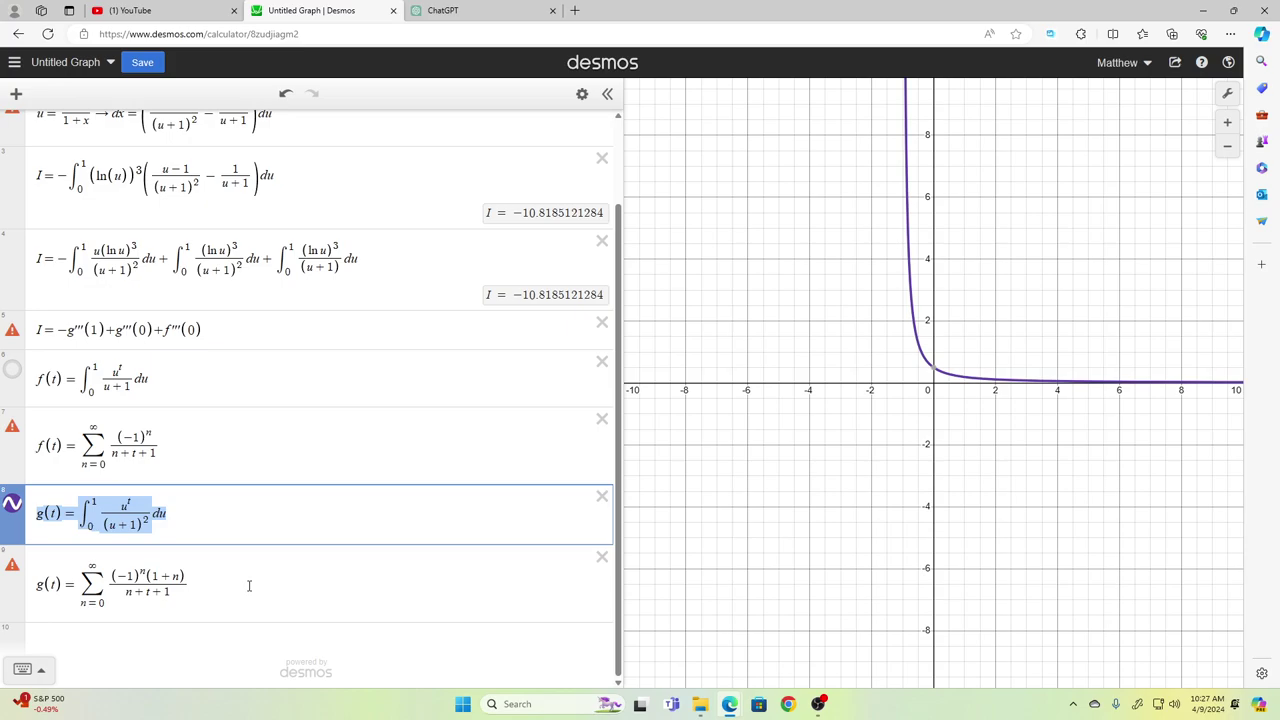
{"action": "key", "text": "Right"}
{"action": "key", "text": "Return"}
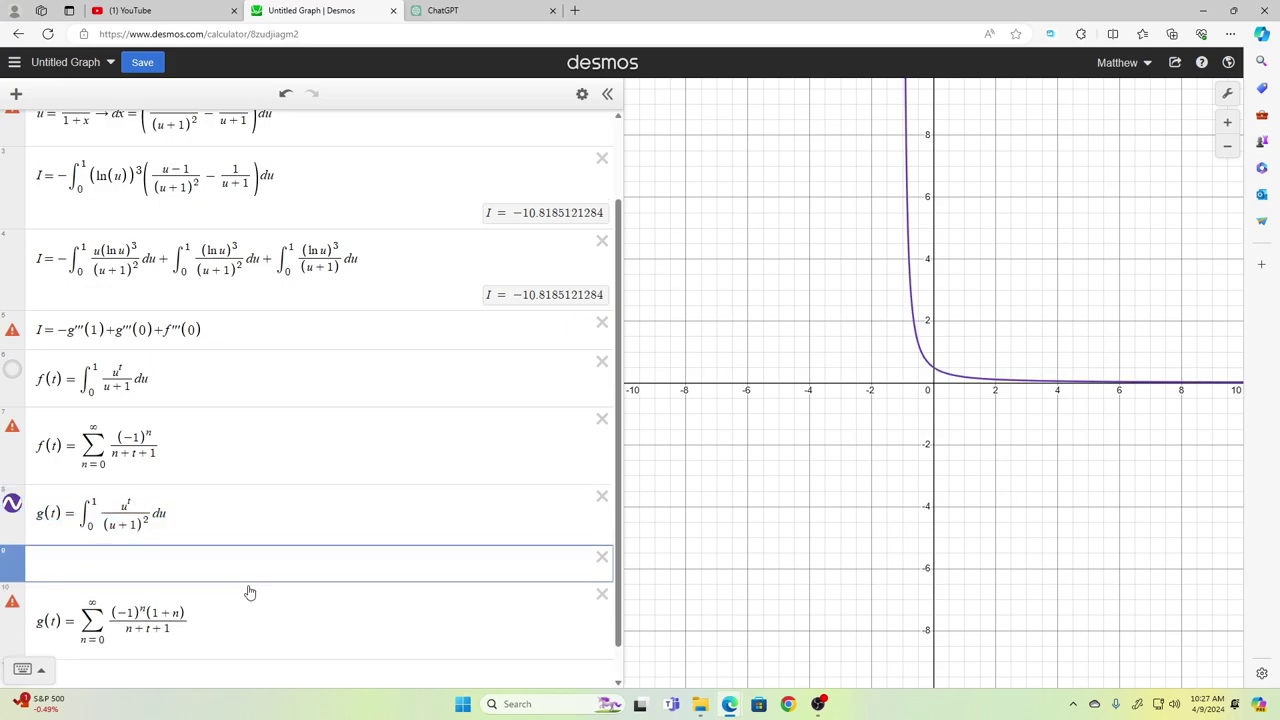
{"action": "type", "text": "g(0"}
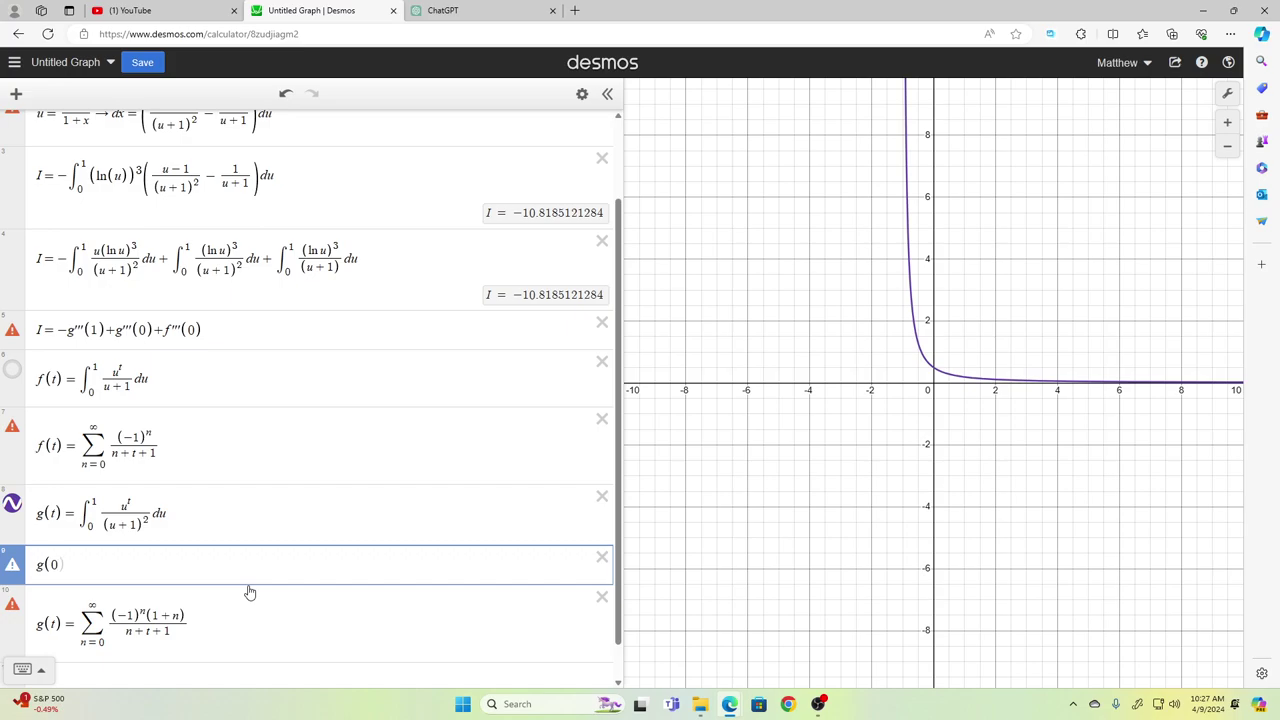
{"action": "type", "text": ")="}
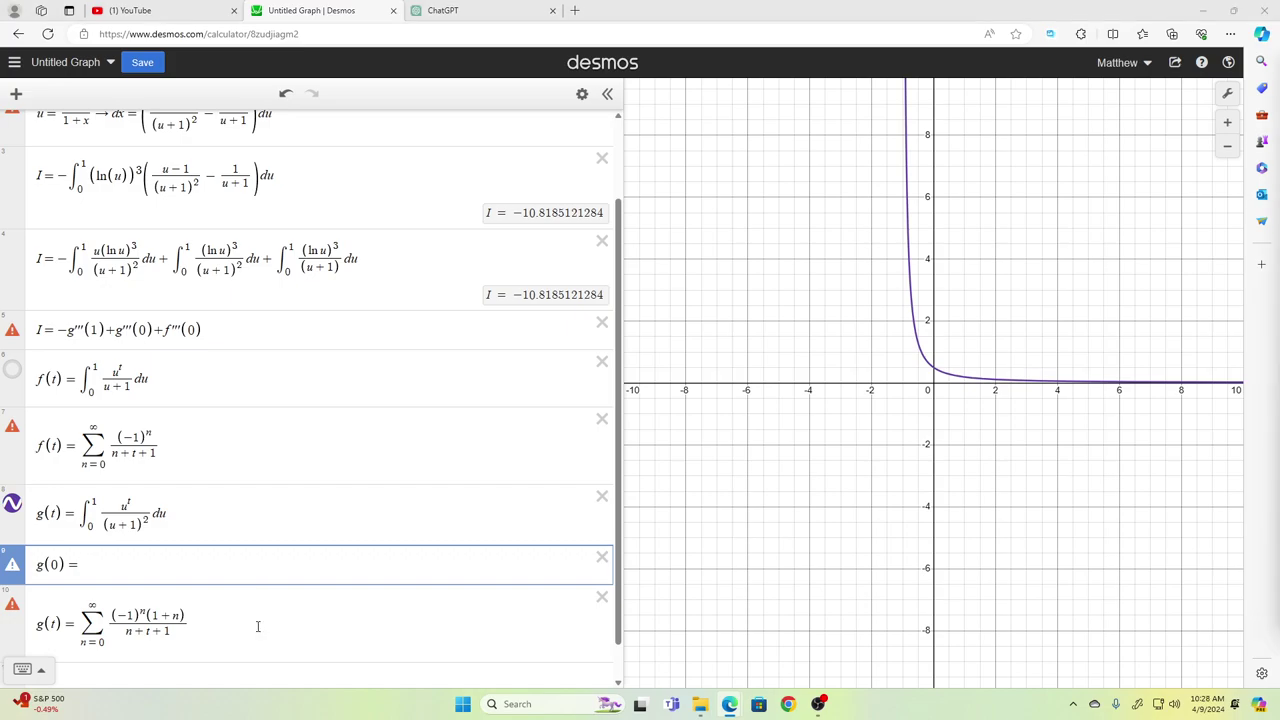
{"action": "left_click", "coordinate": [177, 567]}
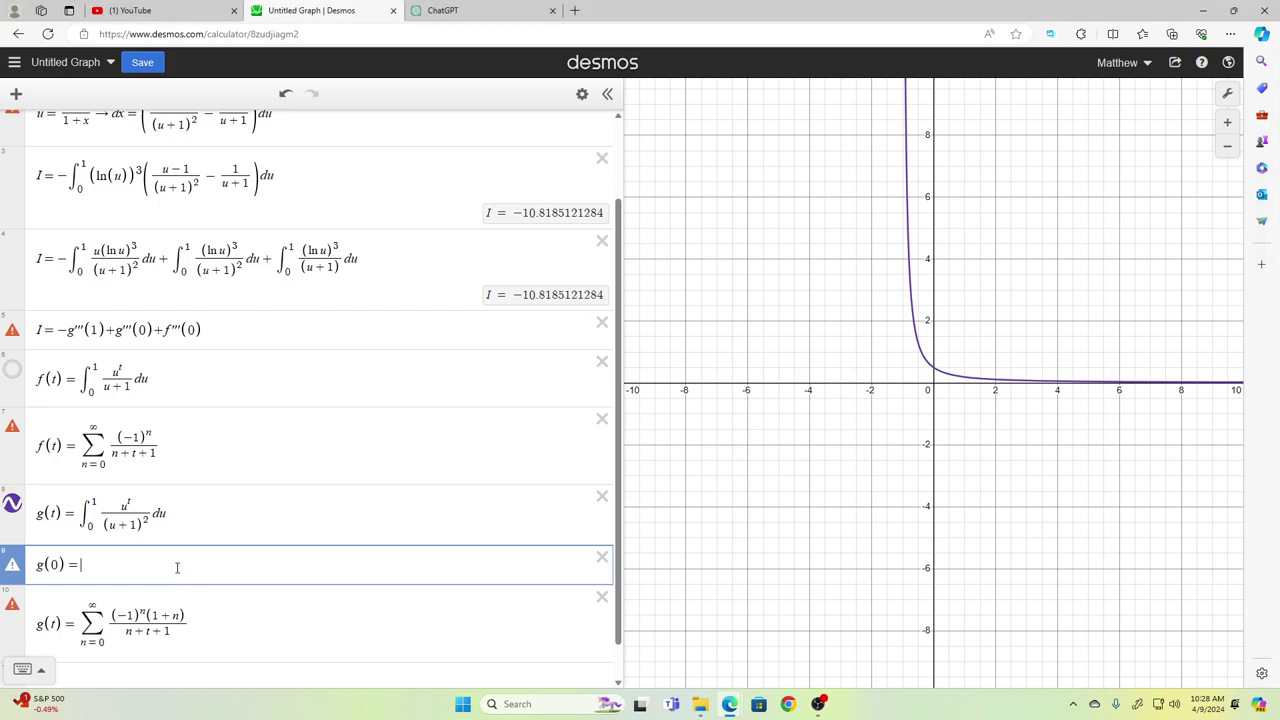
{"action": "type", "text": "1/2"}
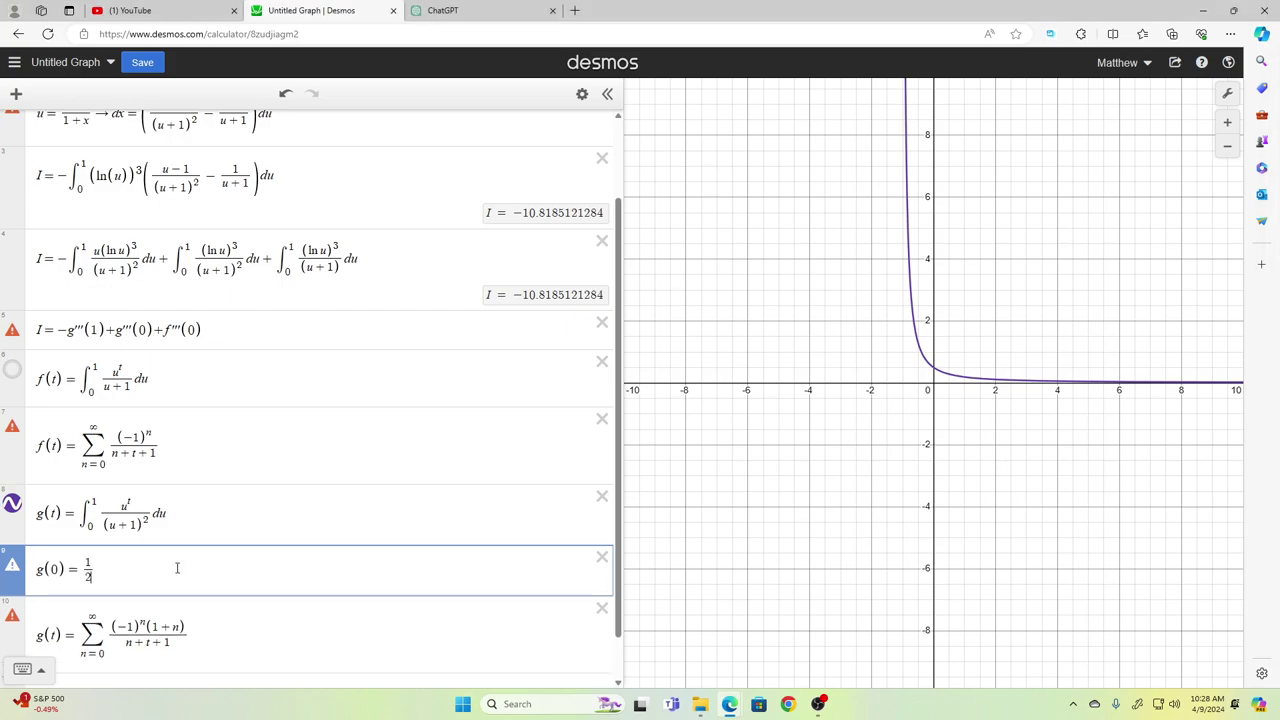
Step: Highlight the series form of g(t) and compare it with the integral form
{"action": "key", "text": "Down"}
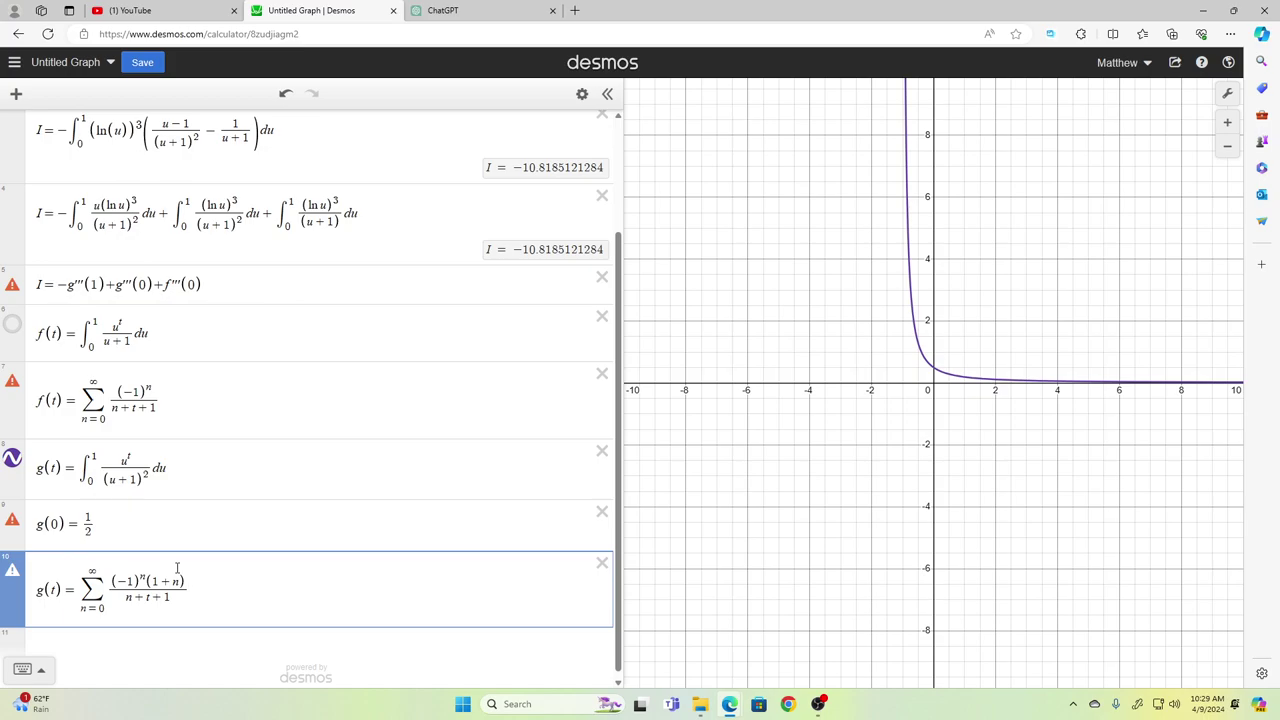
{"action": "key", "text": "shift+Left"}
{"action": "key", "text": "shift+Left"}
{"action": "key", "text": "shift+Left"}
{"action": "key", "text": "shift+Left"}
{"action": "key", "text": "shift+Left"}
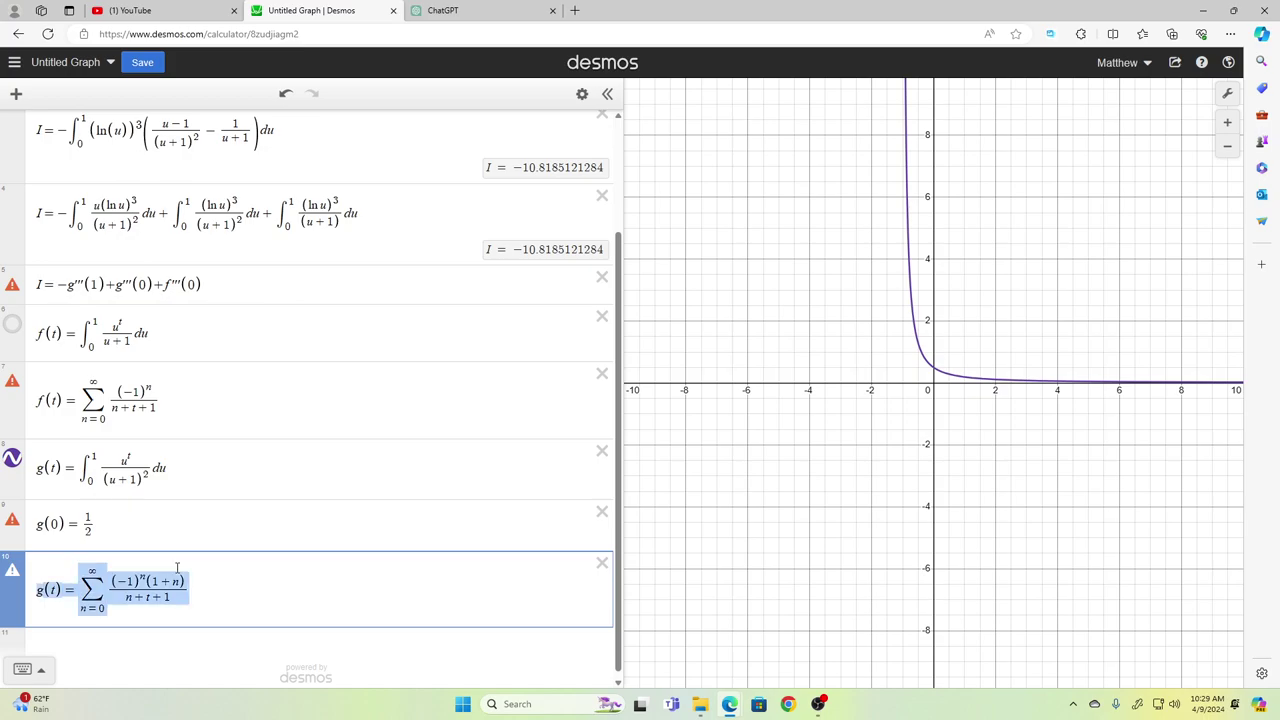
{"action": "key", "text": "Up"}
{"action": "key", "text": "Up"}
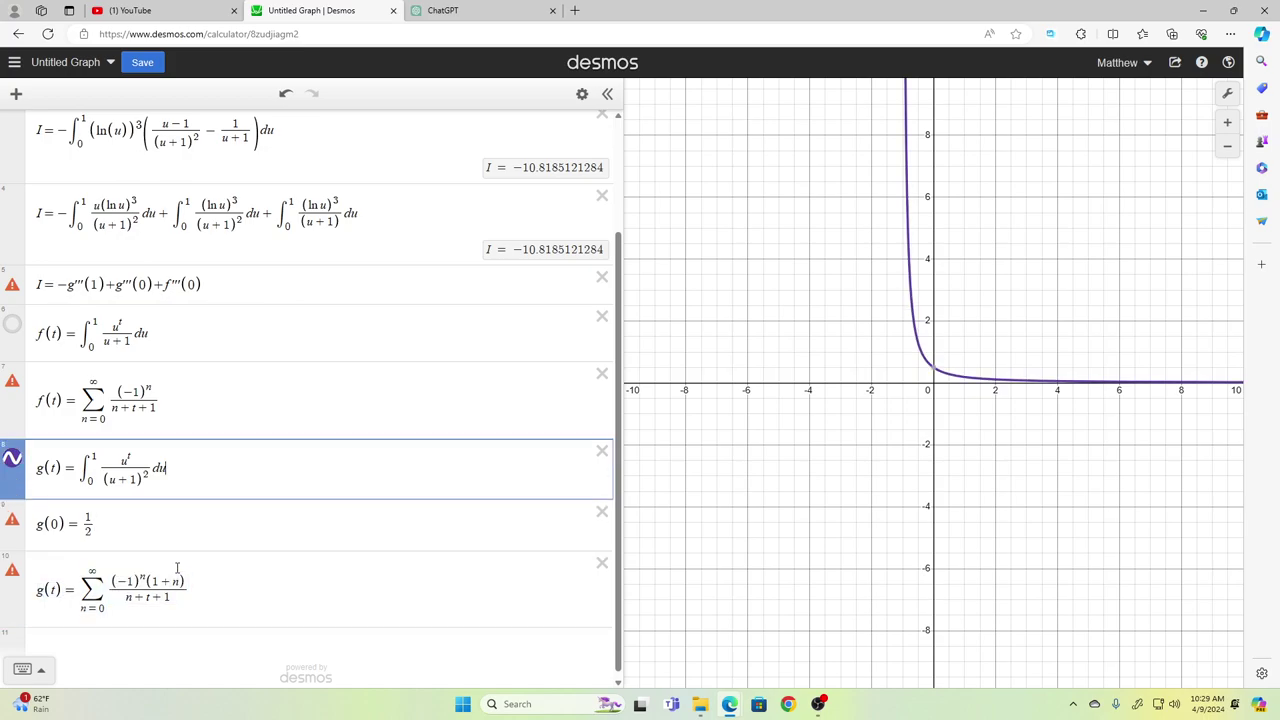
{"action": "key", "text": "Down"}
{"action": "key", "text": "Down"}
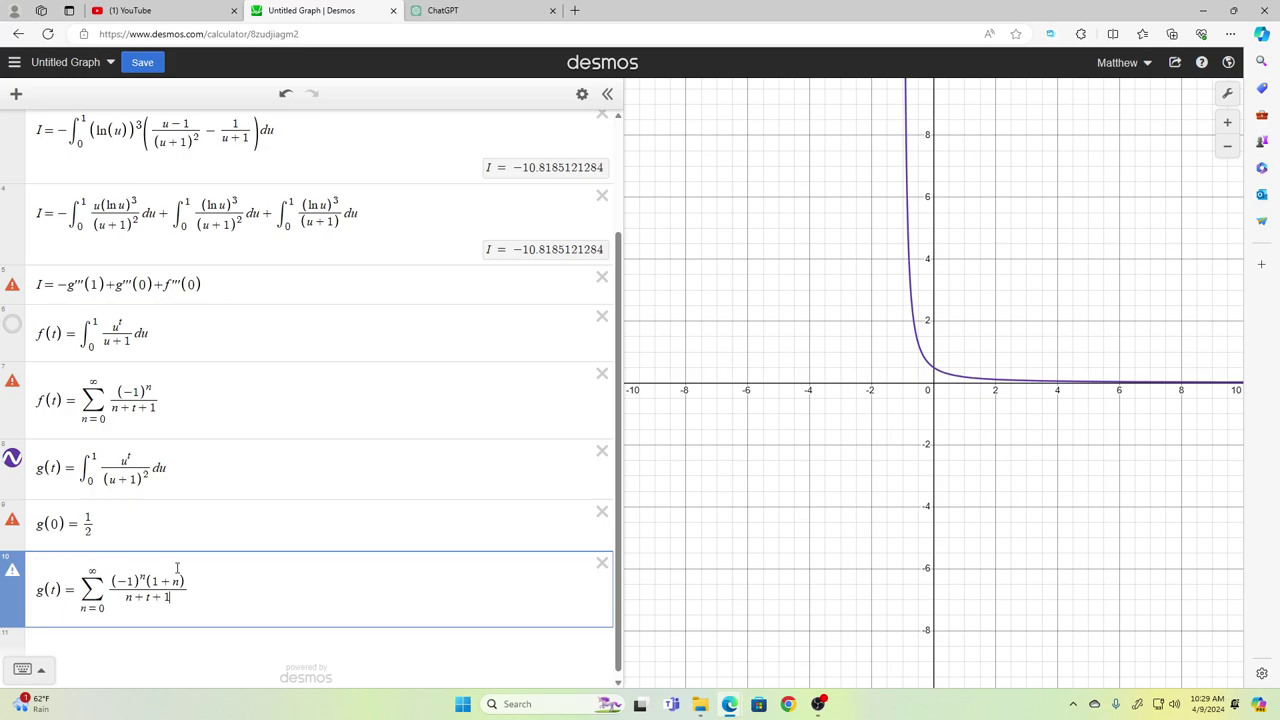
Step: Start a new line reading g(0) = below the series form of g(t)
{"action": "key", "text": "Return"}
{"action": "key", "text": "Up"}
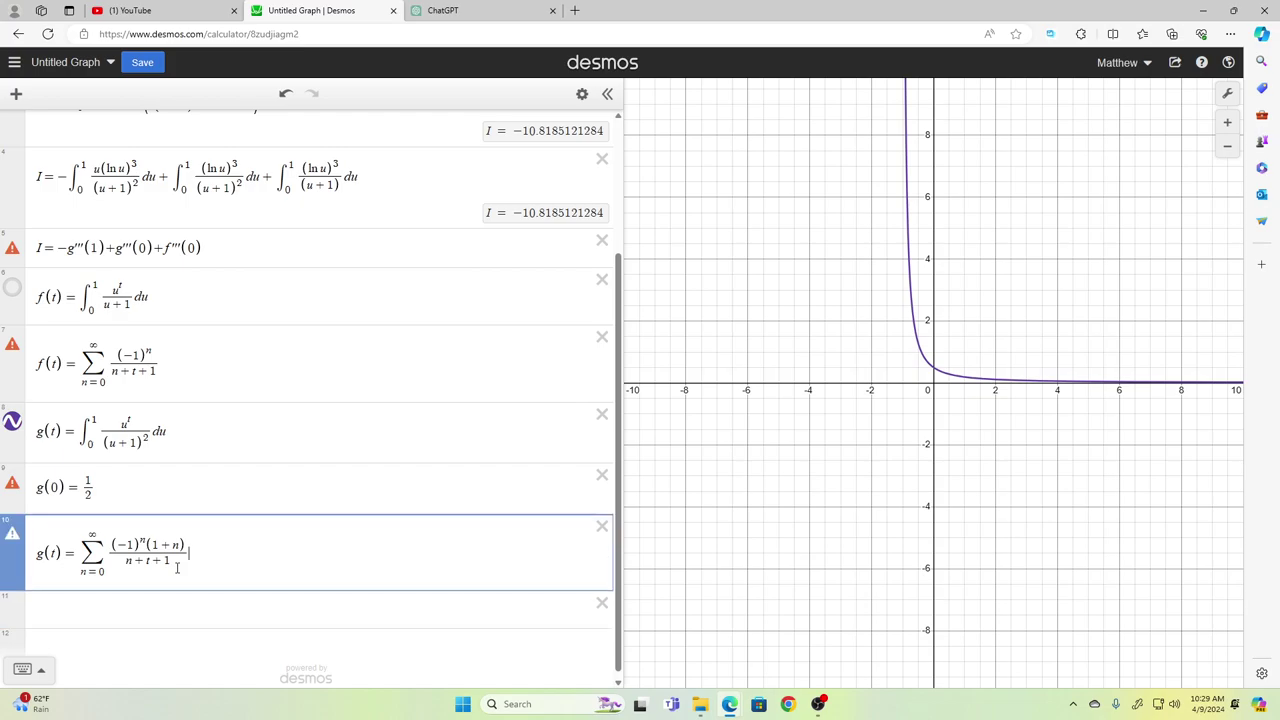
{"action": "key", "text": "Down"}
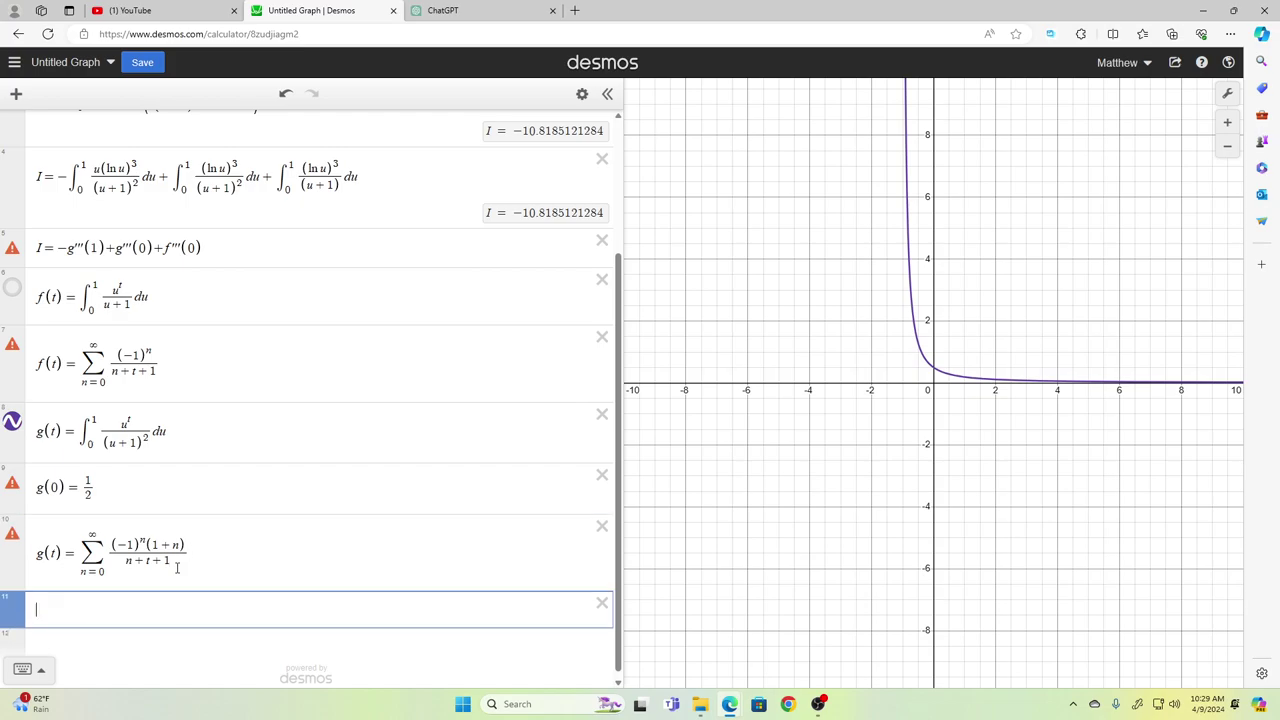
{"action": "type", "text": "g(0"}
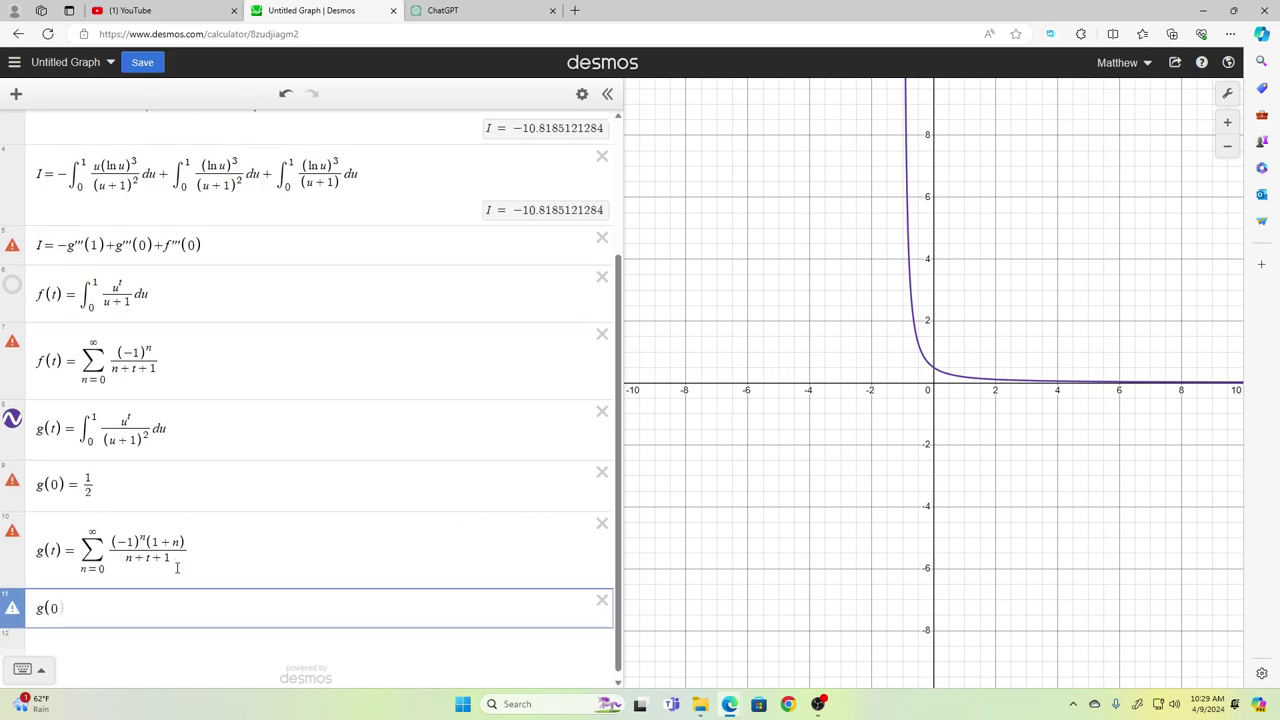
{"action": "type", "text": ") ="}
{"action": "key", "text": "Up"}
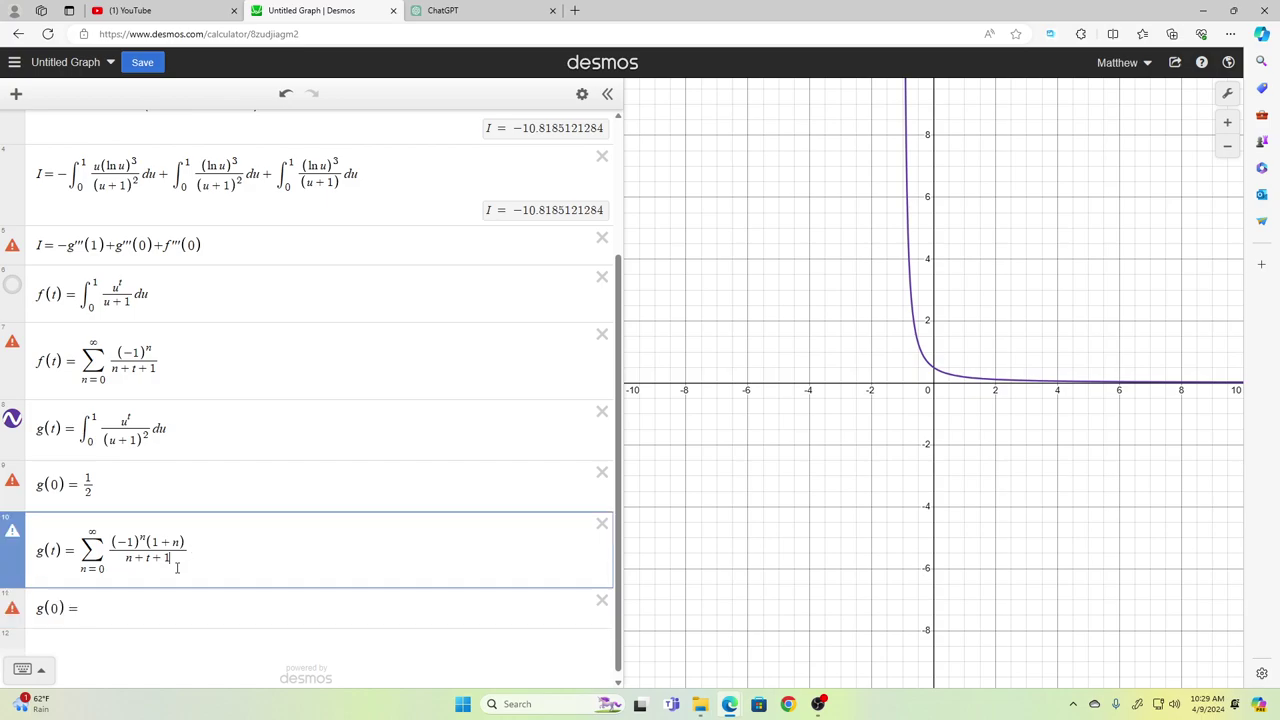
{"action": "key", "text": "Down"}
Step: Set g(0) equal to the sum of (-1)^n from n=0 to infinity
{"action": "type", "text": "sum"}
{"action": "type", "text": "0"}
{"action": "key", "text": "Up"}
{"action": "type", "text": "int"}
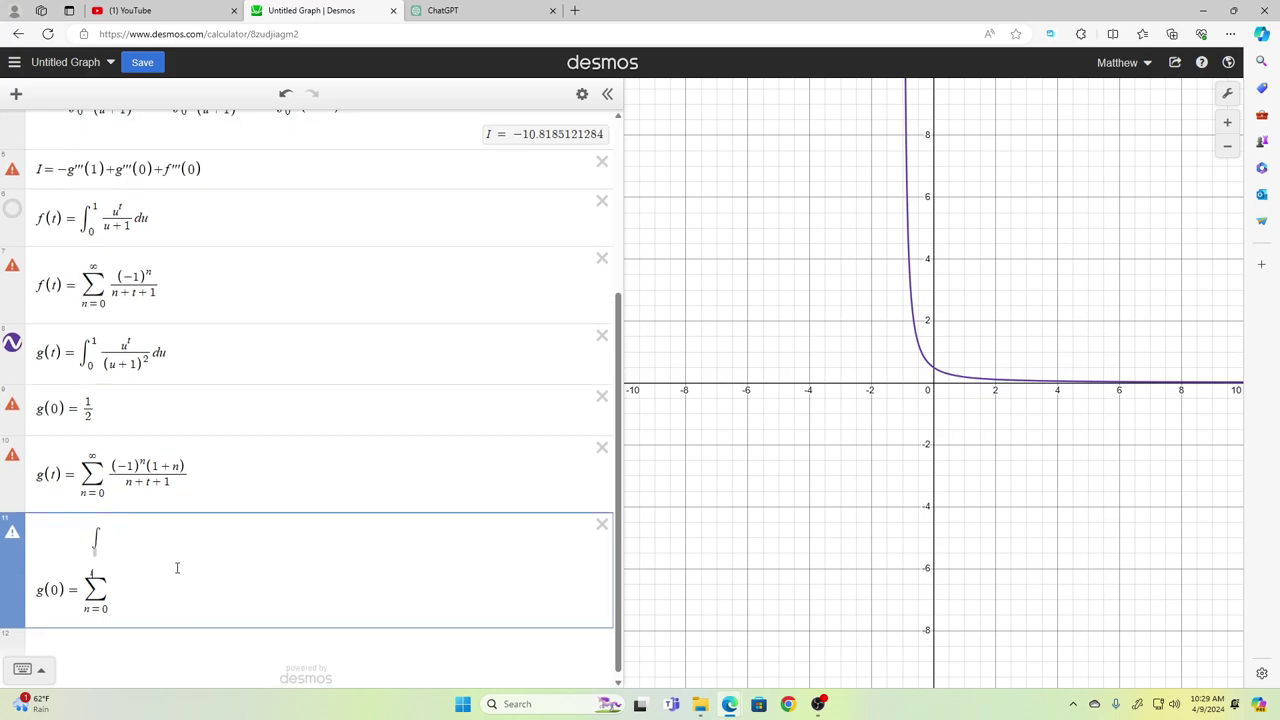
{"action": "key", "text": "BackSpace"}
{"action": "type", "text": "infinity"}
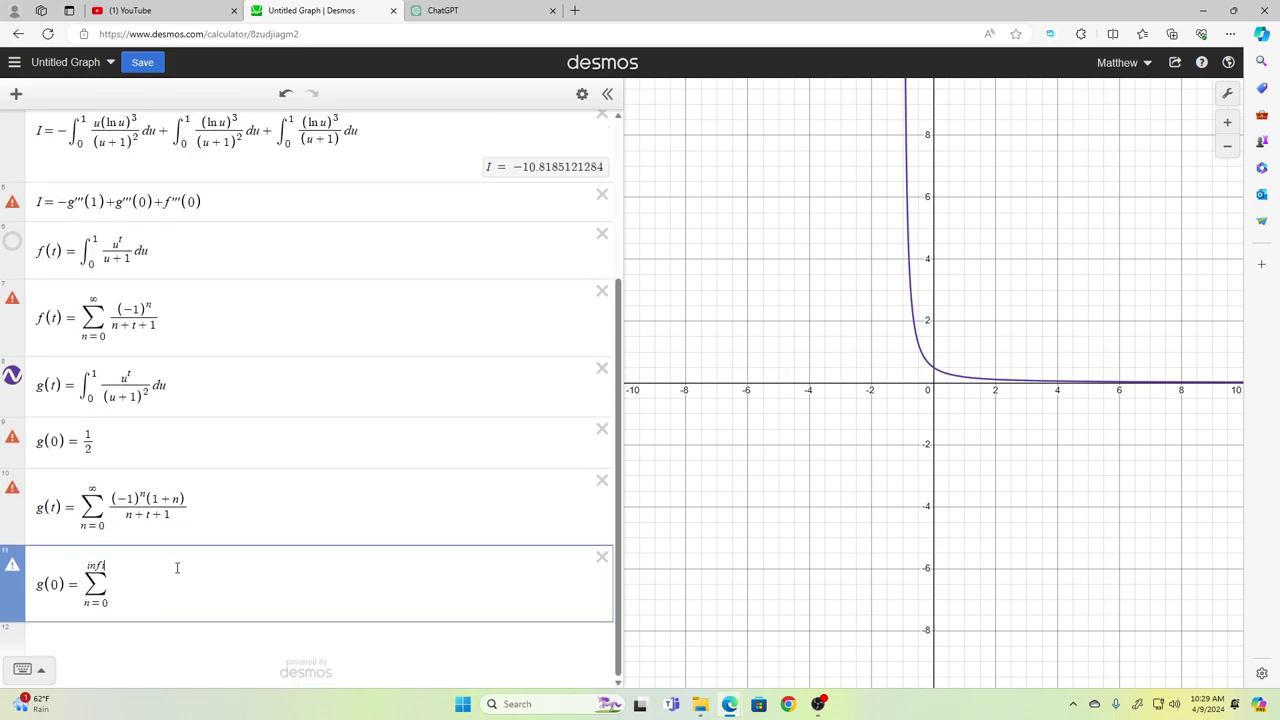
{"action": "key", "text": "Right"}
{"action": "type", "text": "()"}
{"action": "key", "text": "Left"}
{"action": "type", "text": "-1"}
{"action": "type", "text": "^n"}
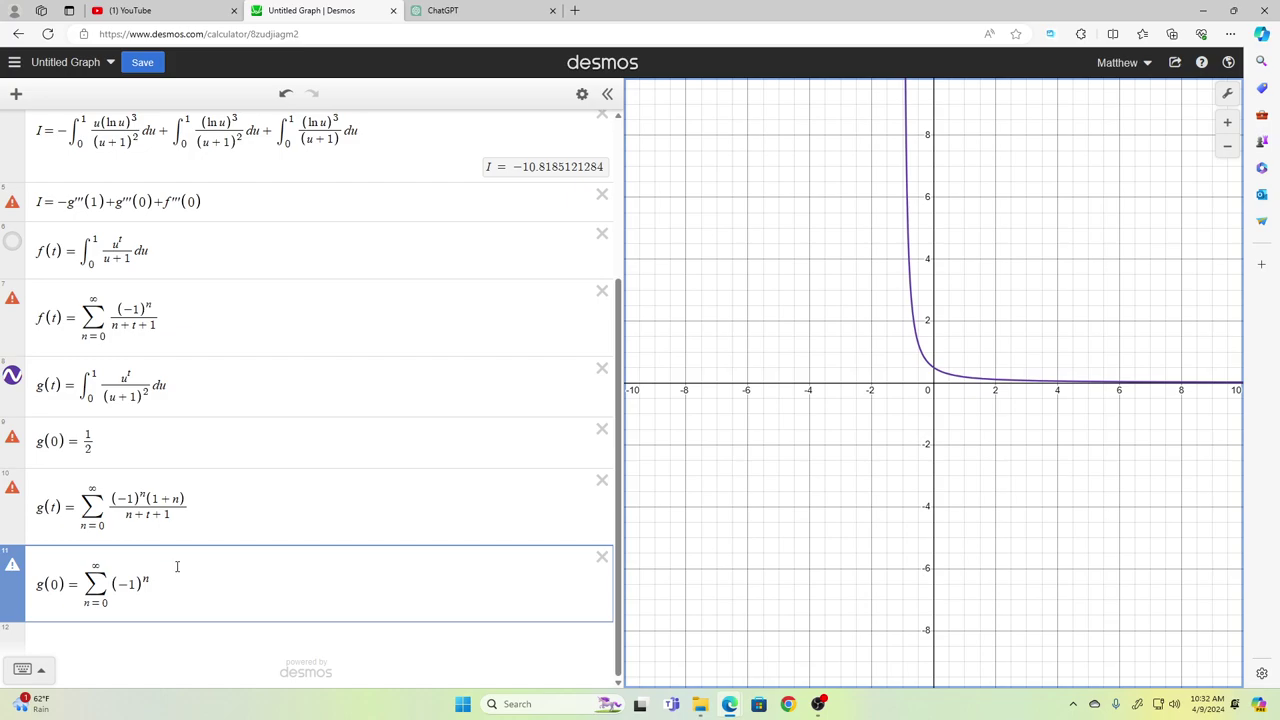
Step: Compare the two expressions for g(0) by highlighting the sum of (-1)^n and the value 1/2 in turn
{"action": "left_click", "coordinate": [179, 584]}
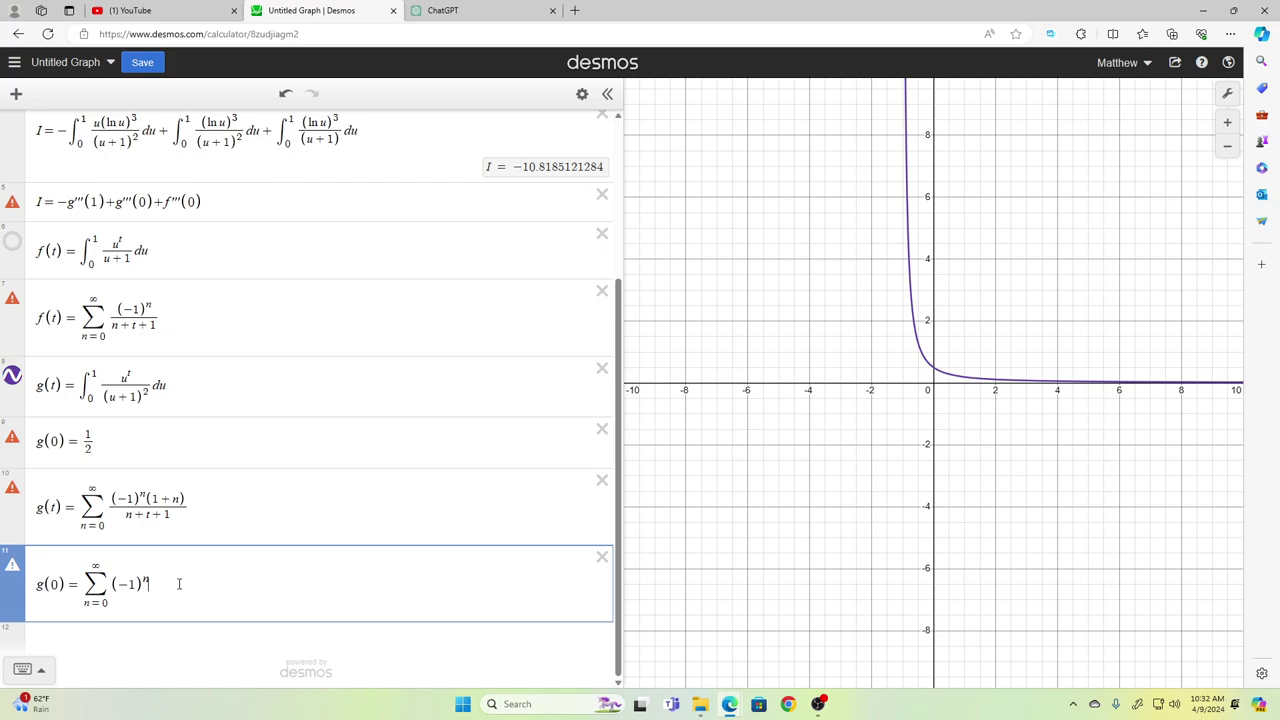
{"action": "key", "text": "shift+Left"}
{"action": "key", "text": "shift+Left"}
{"action": "key", "text": "shift+Left"}
{"action": "key", "text": "shift+Left"}
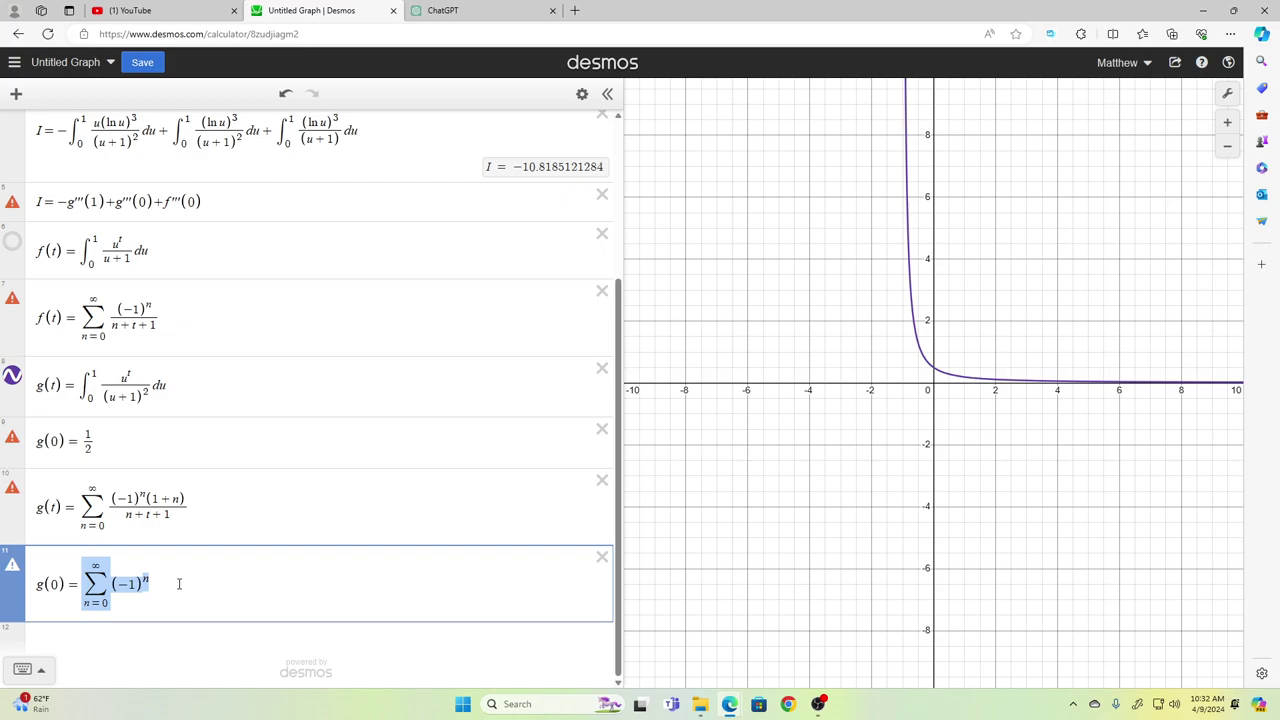
{"action": "key", "text": "Up"}
{"action": "key", "text": "Up"}
{"action": "key", "text": "shift+Left"}
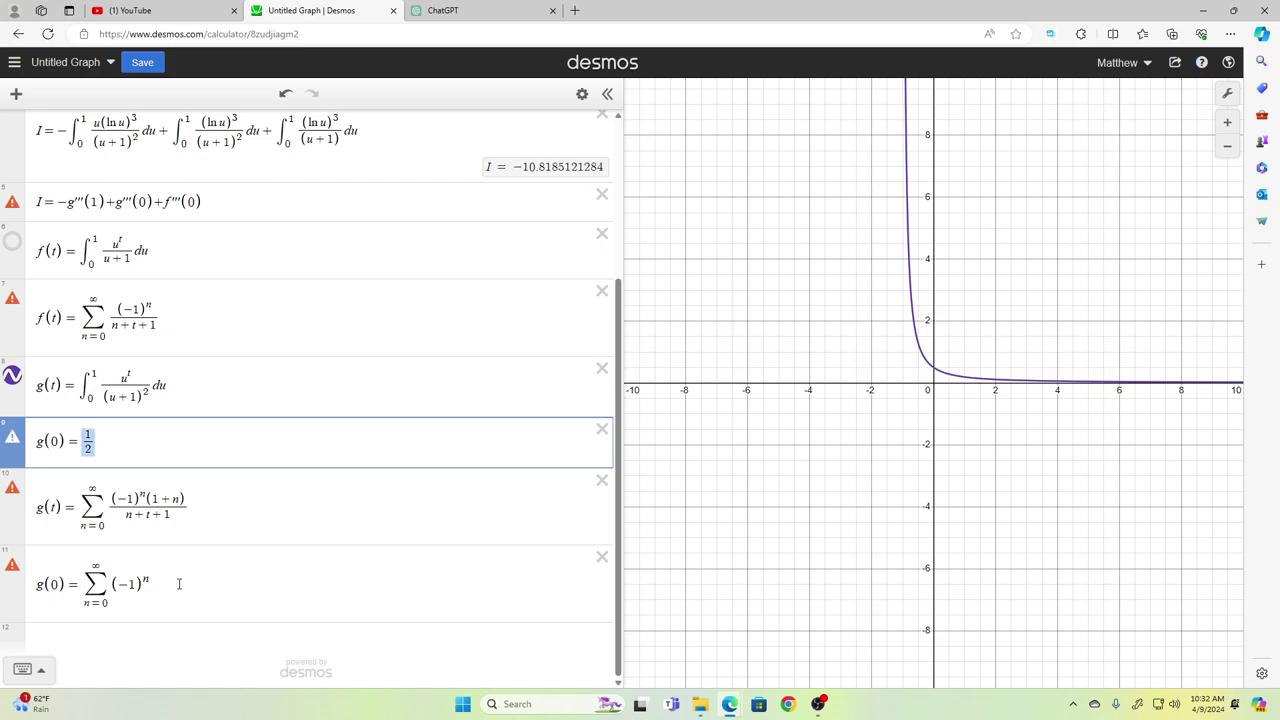
Step: Add an empty line below the series for g(0) and select the sum of (-1)^n in that series
{"action": "key", "text": "Right"}
{"action": "key", "text": "Down"}
{"action": "key", "text": "Down"}
{"action": "key", "text": "Down"}
{"action": "key", "text": "Up"}
{"action": "key", "text": "ctrl+a"}
{"action": "key", "text": "Right"}
{"action": "key", "text": "shift+Left"}
{"action": "key", "text": "shift+Left"}
{"action": "key", "text": "shift+Left"}
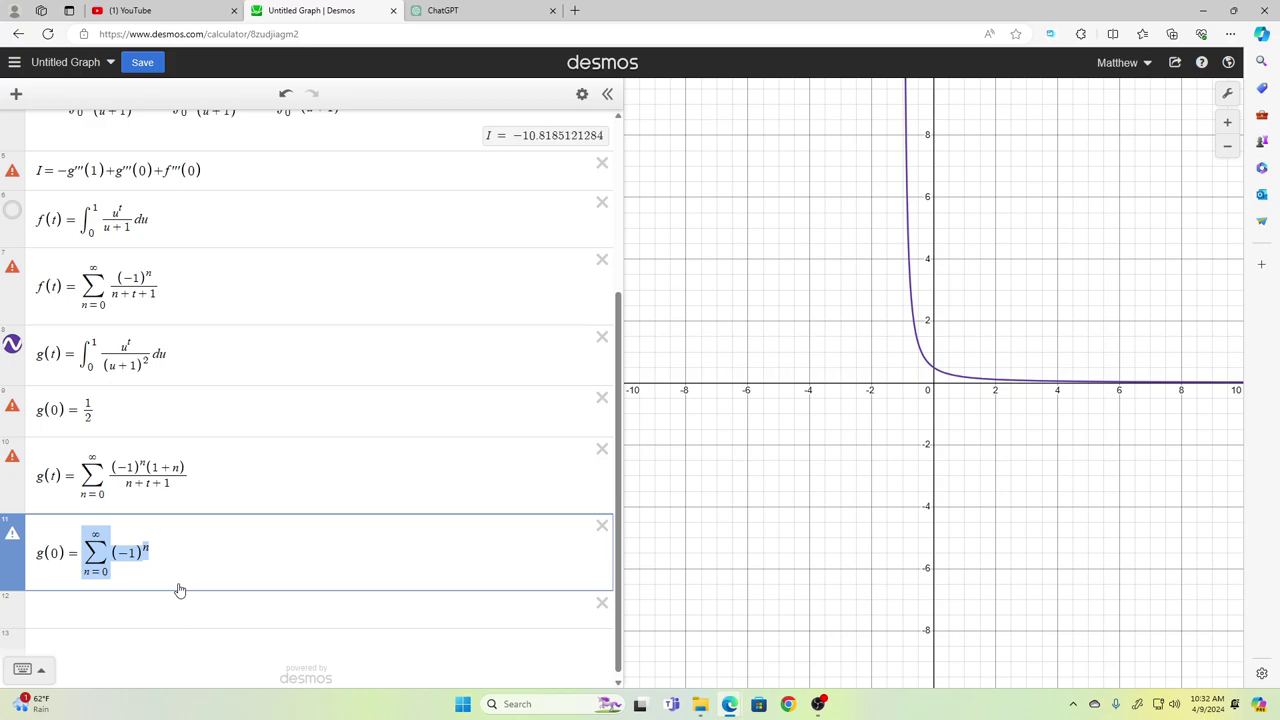
Step: Rewrite the g(0) = 1/2 line to state that the sum of (-1)^n from n=0 to infinity equals 1/2
{"action": "key", "text": "Right"}
{"action": "key", "text": "Up"}
{"action": "key", "text": "Up"}
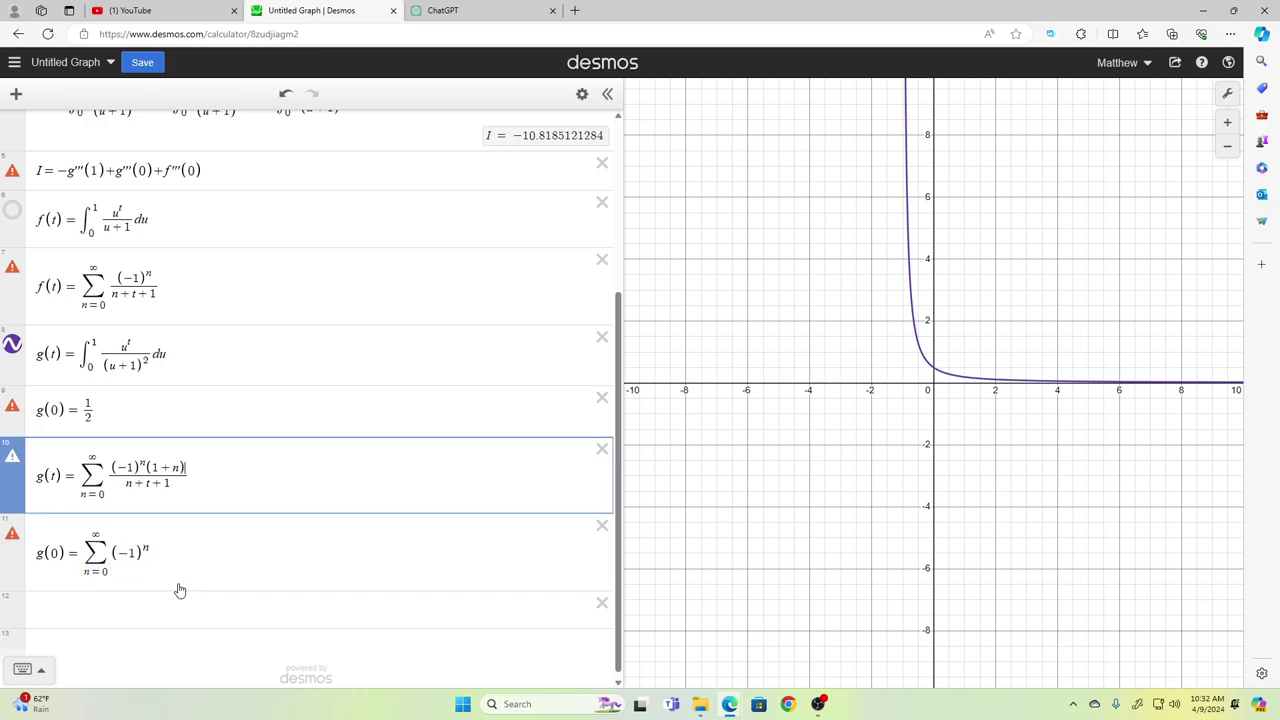
{"action": "key", "text": "shift+Left"}
{"action": "key", "text": "shift+Left"}
{"action": "key", "text": "shift+Left"}
{"action": "key", "text": "shift+Left"}
{"action": "key", "text": "shift+Left"}
{"action": "key", "text": "shift+Left"}
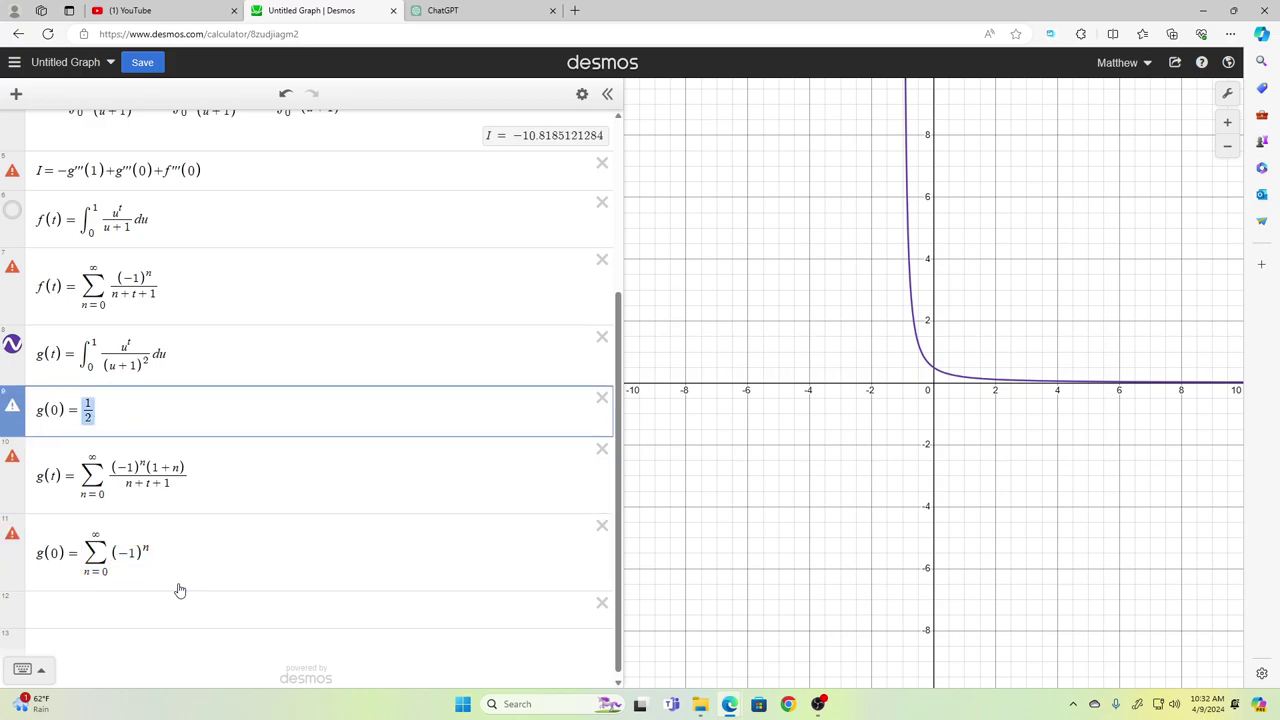
{"action": "type", "text": "\\sum_{n=0}^{\\infty}(-1)^n"}
{"action": "type", "text": "=1/2"}
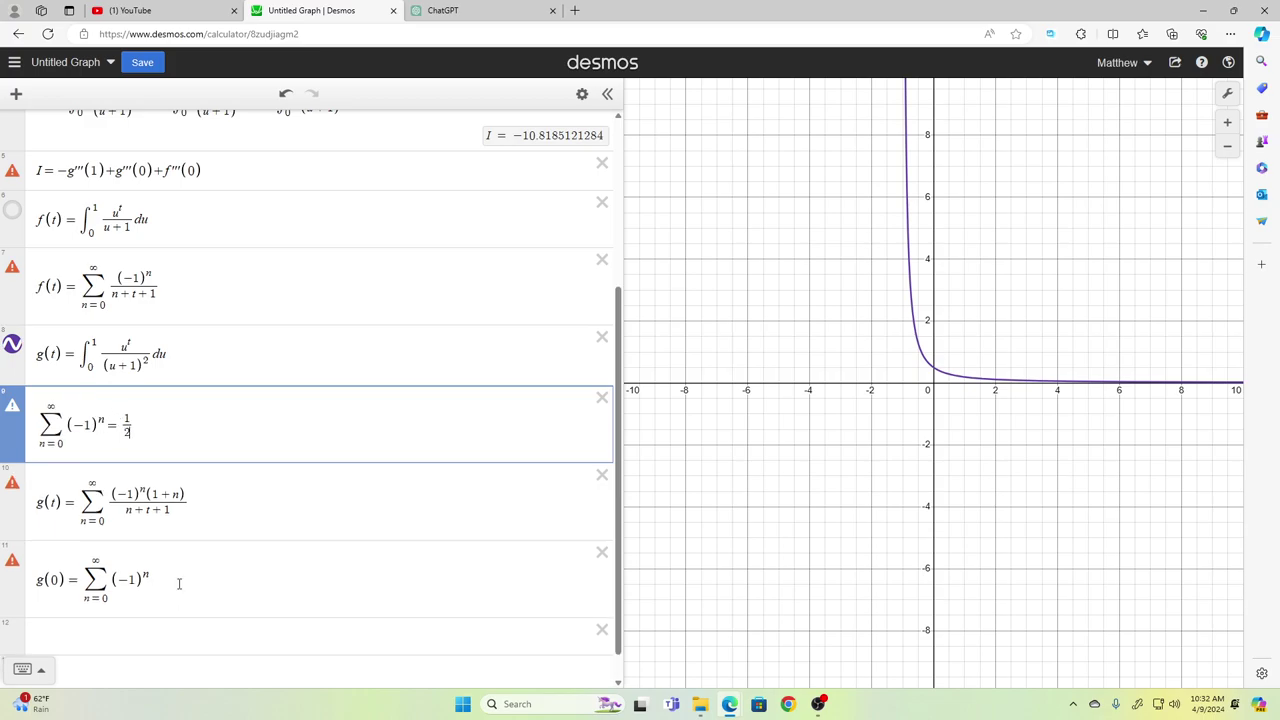
Step: Delete the line giving g(0) as the sum of (-1)^n
{"action": "key", "text": "Down"}
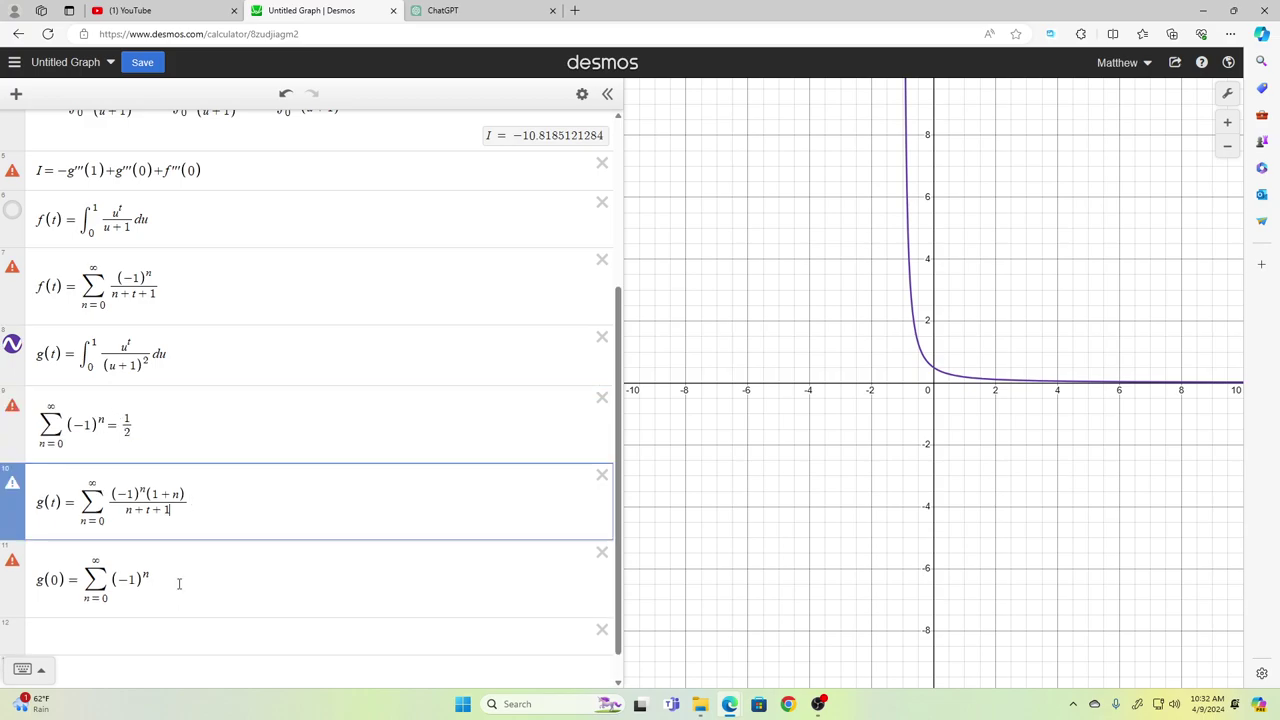
{"action": "key", "text": "Down"}
{"action": "key", "text": "ctrl+a"}
{"action": "key", "text": "BackSpace"}
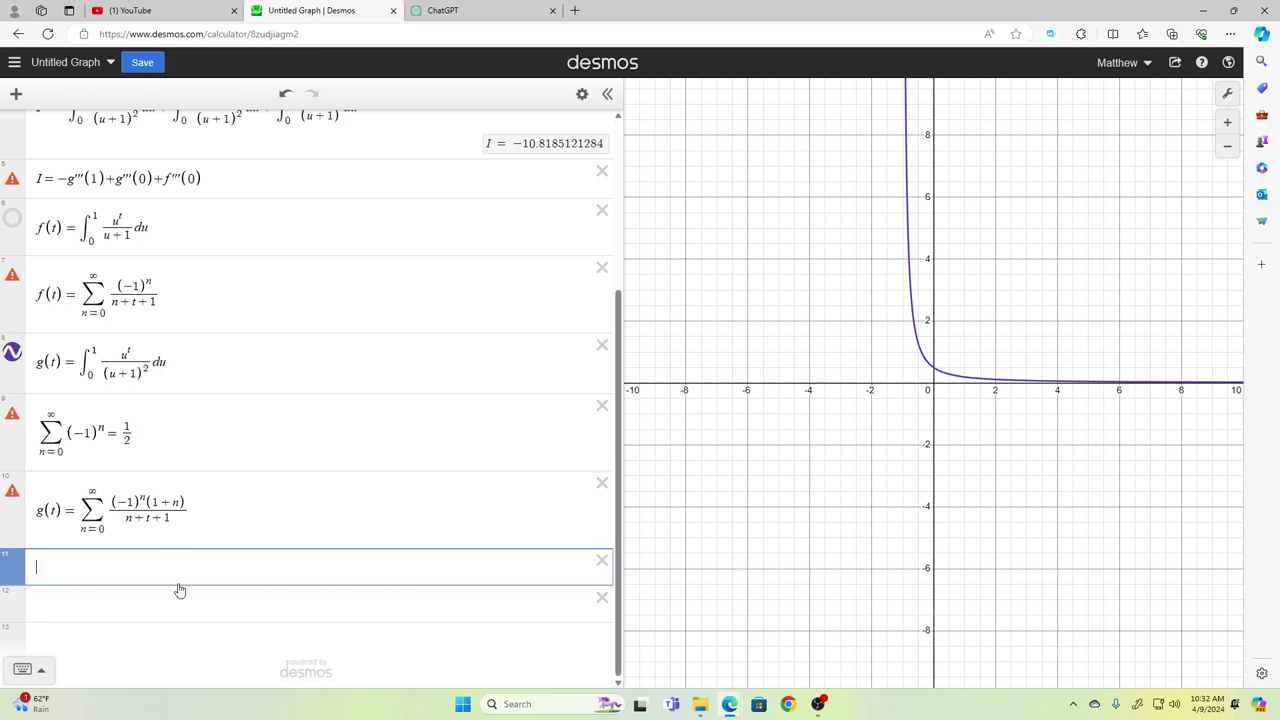
{"action": "key", "text": "BackSpace"}
Step: Highlight the identity equating the sum of (-1)^n with 1/2
{"action": "key", "text": "Up"}
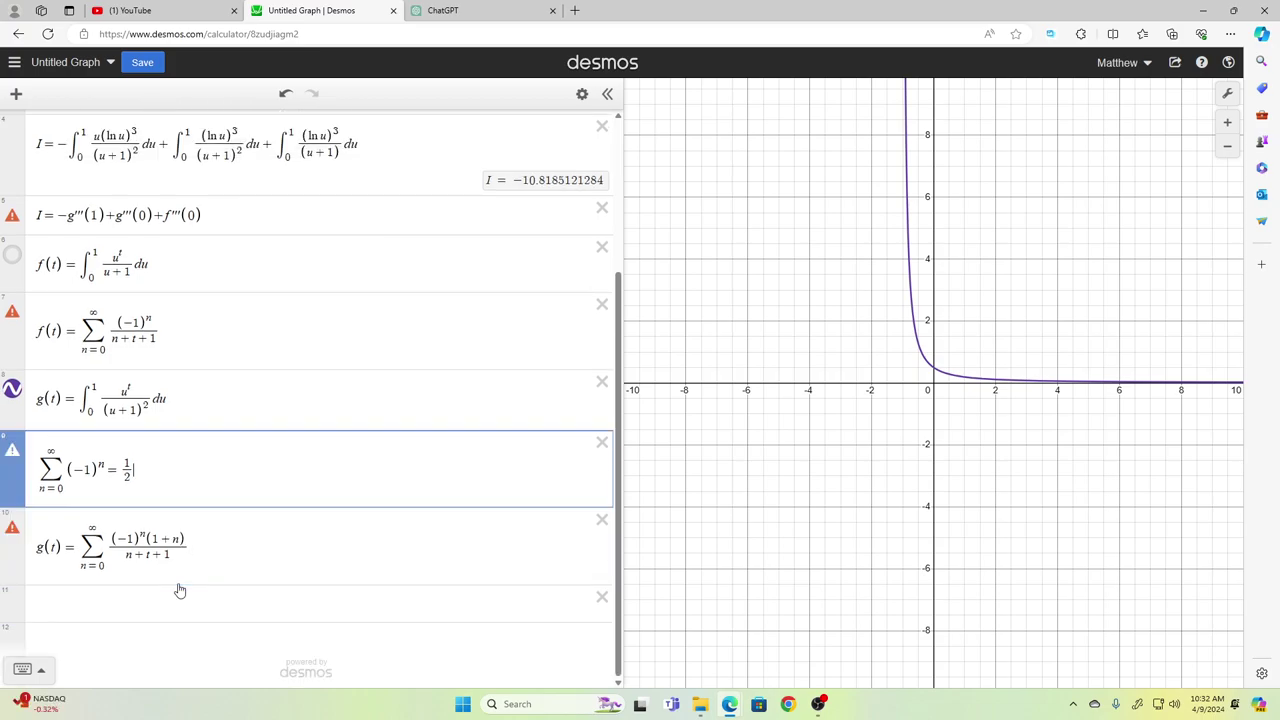
{"action": "key", "text": "shift+Left"}
{"action": "key", "text": "shift+Left"}
{"action": "key", "text": "shift+Left"}
{"action": "key", "text": "shift+Left"}
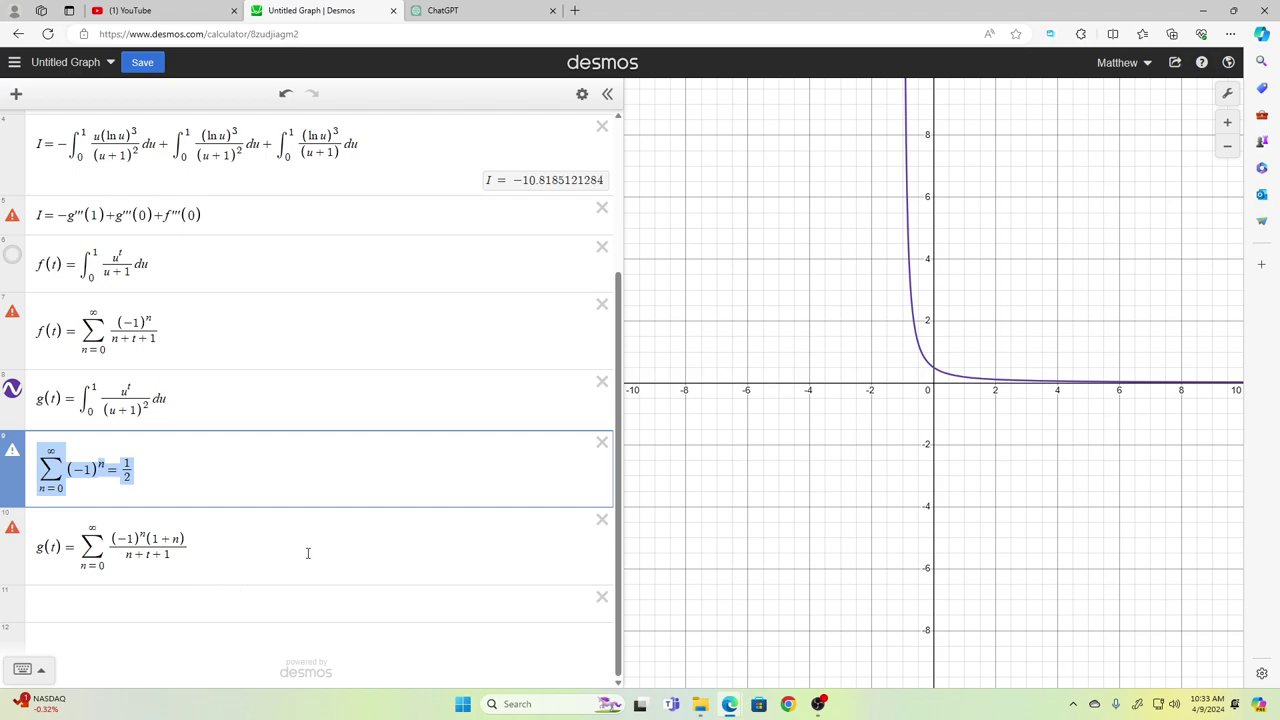
Step: Review the integral form of g(t) and highlight its series form
{"action": "left_click", "coordinate": [237, 404]}
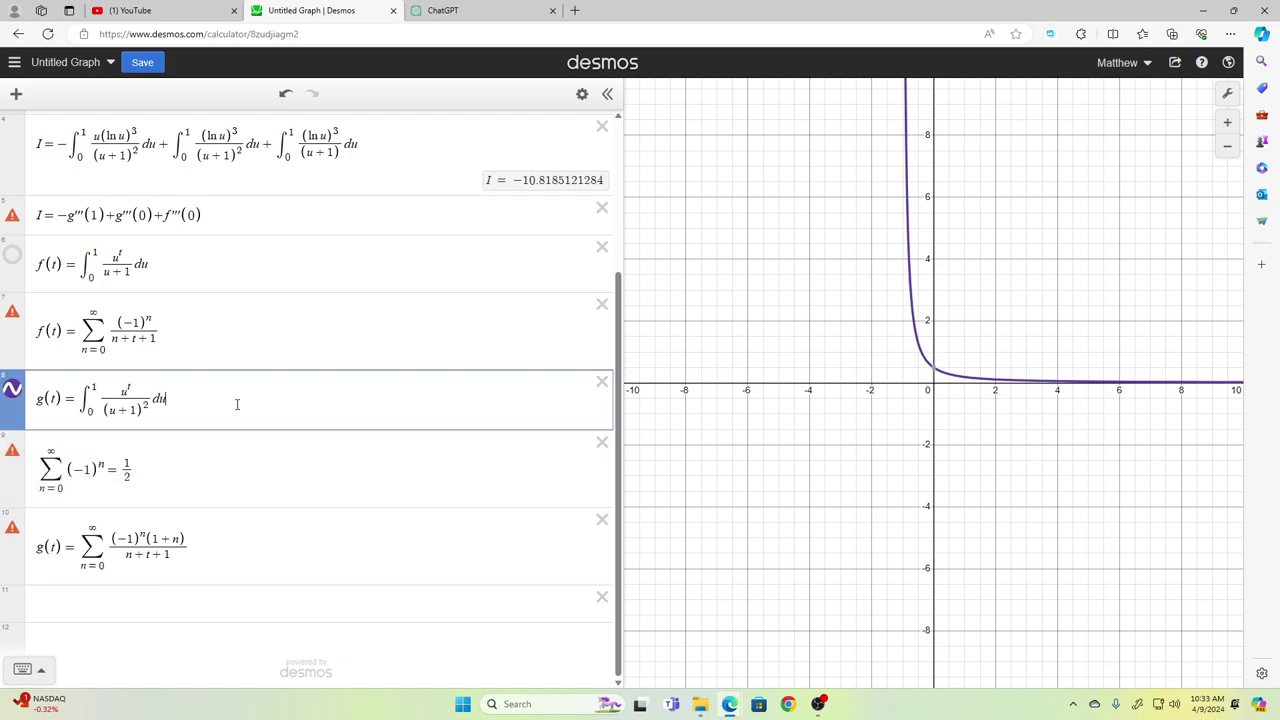
{"action": "key", "text": "Down"}
{"action": "key", "text": "Down"}
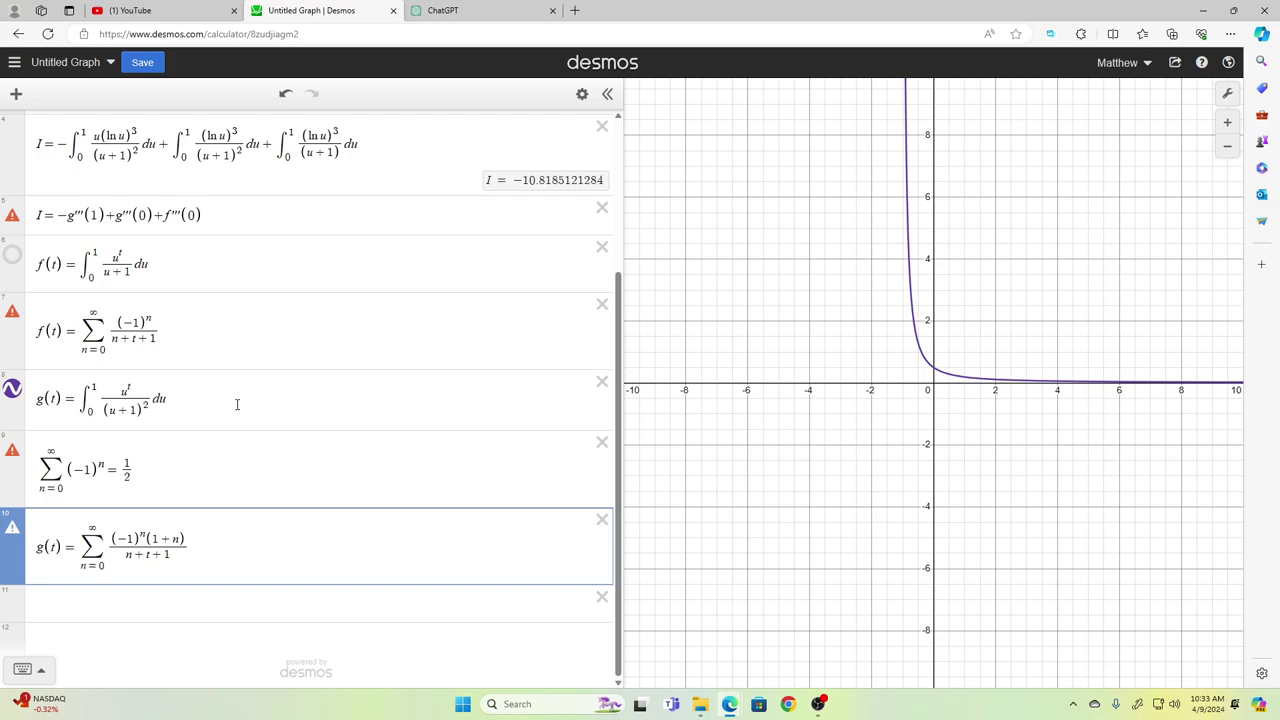
{"action": "key", "text": "shift+Left"}
{"action": "key", "text": "shift+Left"}
{"action": "key", "text": "shift+Left"}
{"action": "key", "text": "shift+Left"}
{"action": "key", "text": "shift+Left"}
{"action": "key", "text": "shift+Left"}
{"action": "key", "text": "shift+Left"}
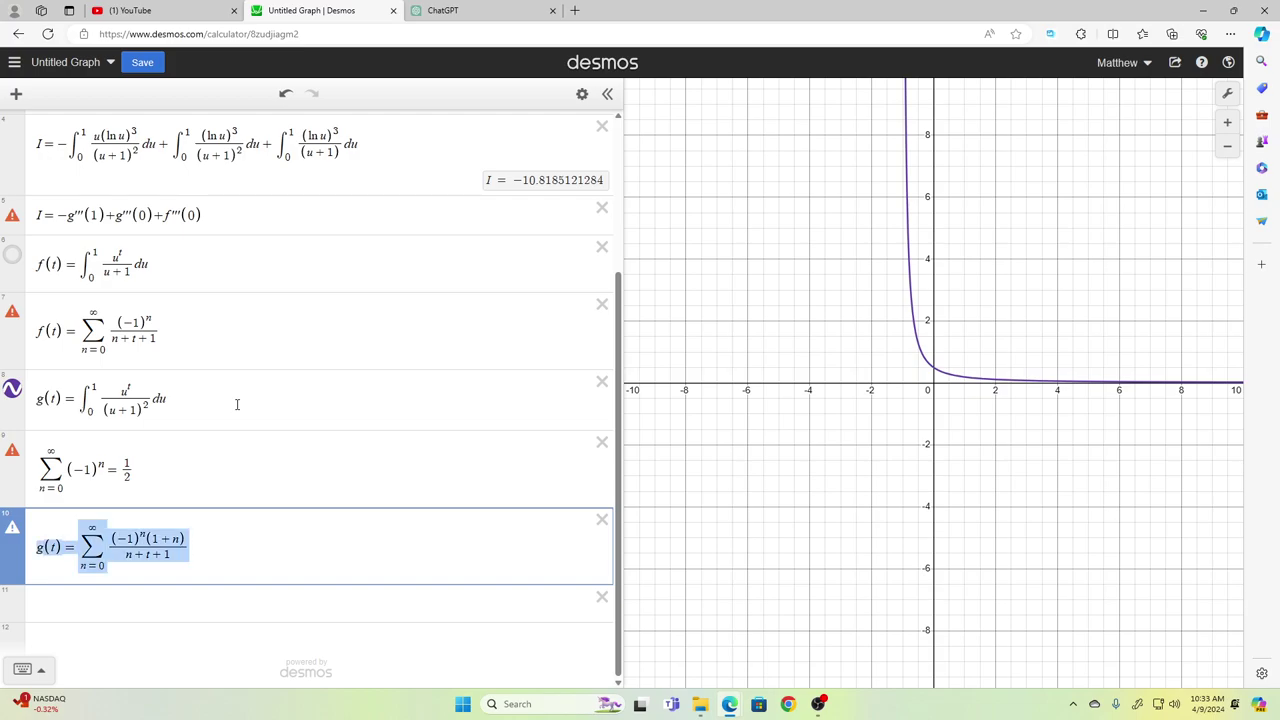
Step: Add a line for g'''(t) equal to a copy of the g(t) series
{"action": "key", "text": "Return"}
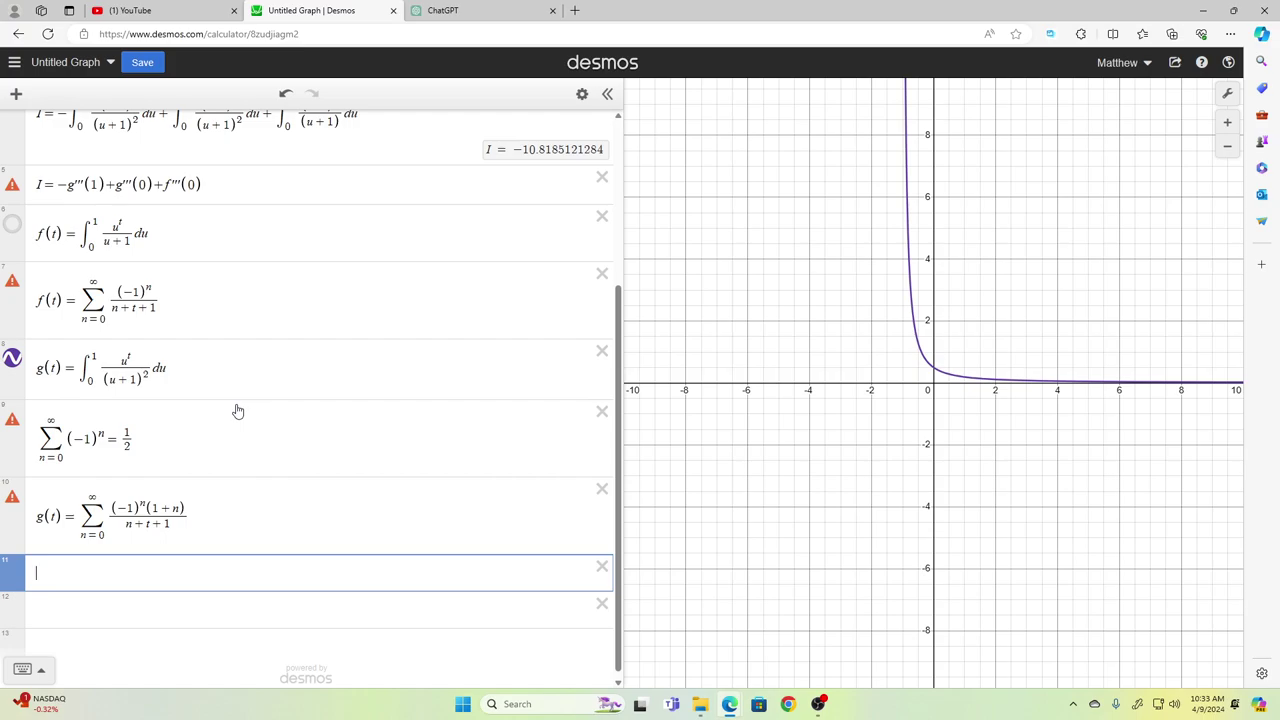
{"action": "type", "text": "g'''(t"}
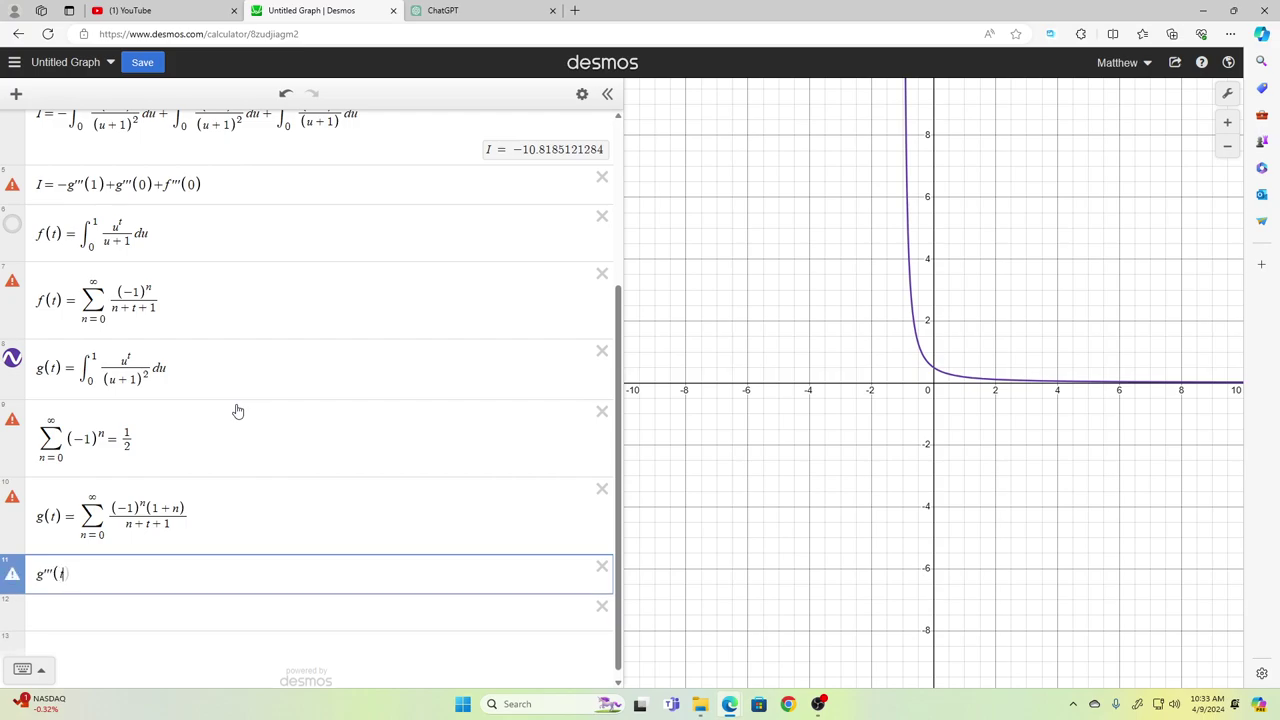
{"action": "type", "text": ") ="}
{"action": "key", "text": "Up"}
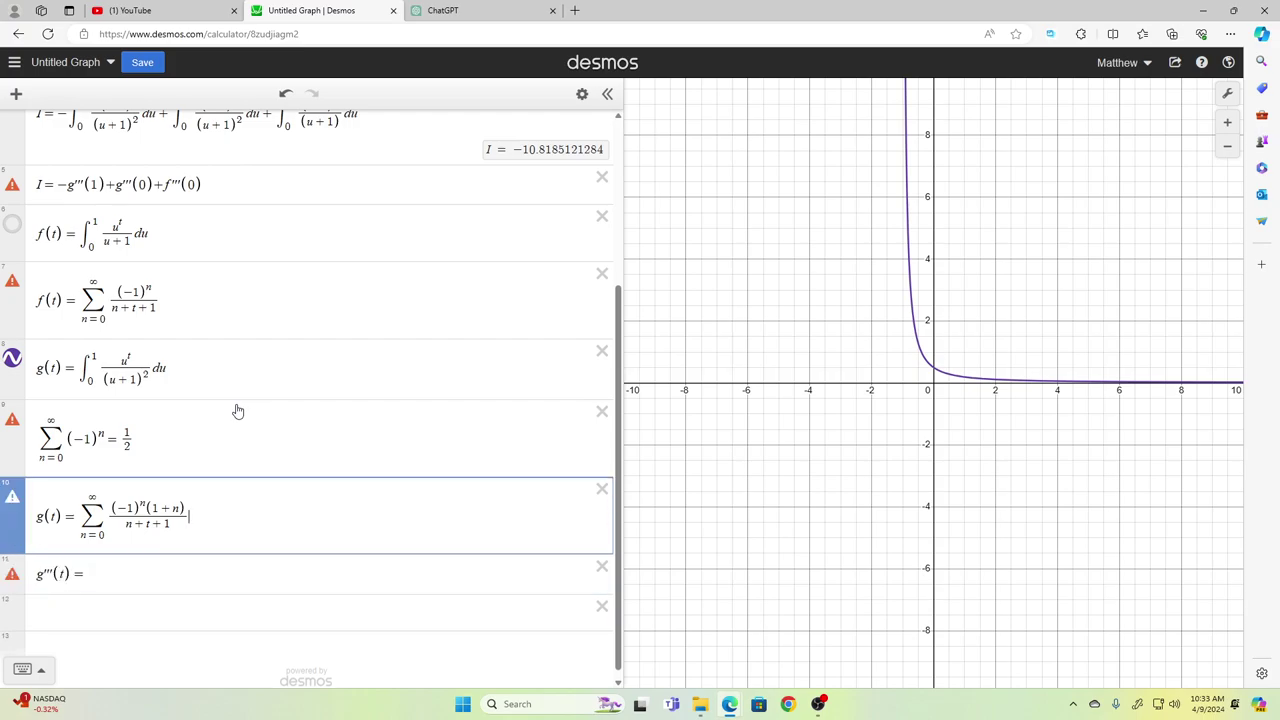
{"action": "key", "text": "shift+Left"}
{"action": "key", "text": "shift+Left"}
{"action": "key", "text": "ctrl+c"}
{"action": "key", "text": "Down"}
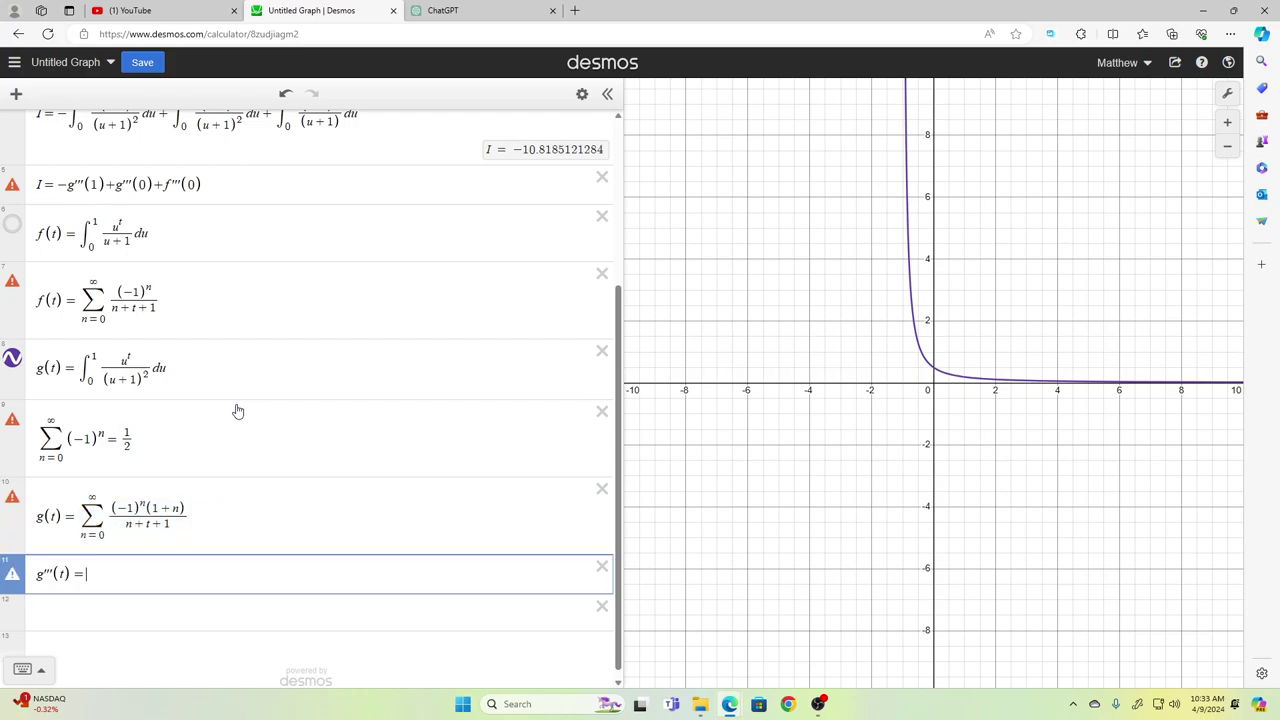
{"action": "key", "text": "ctrl+v"}
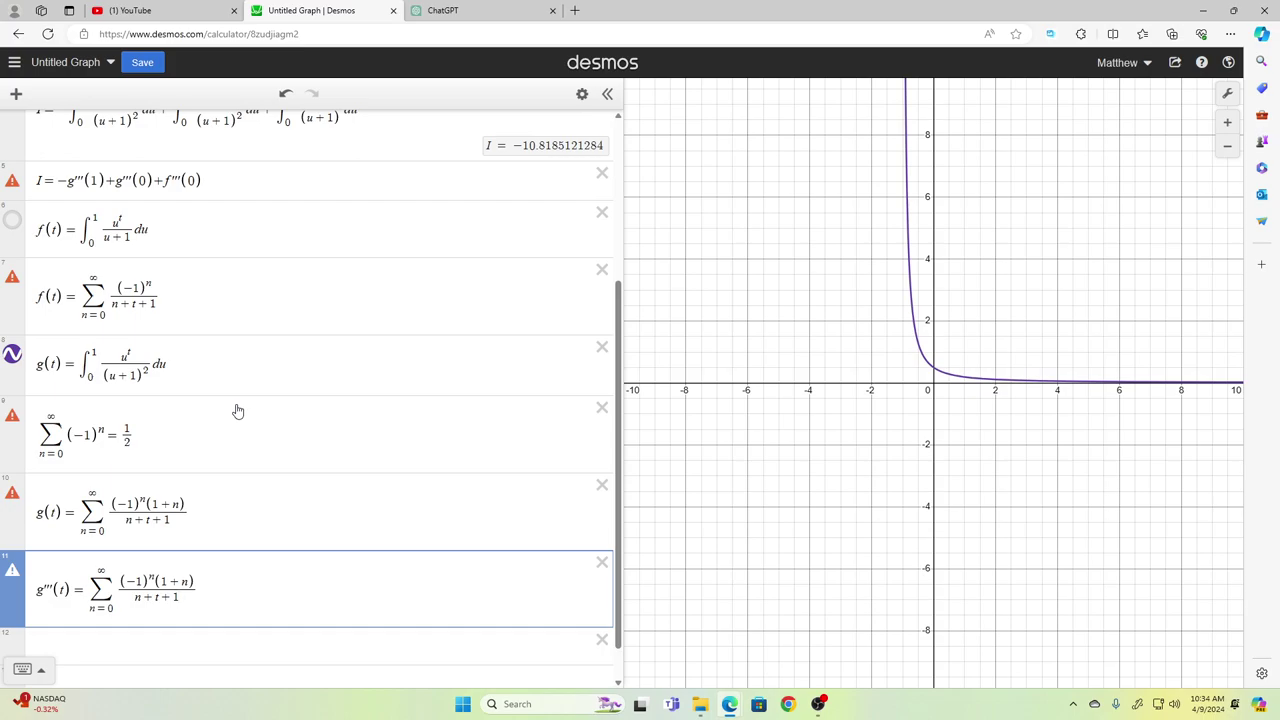
Step: Differentiate the copied g series once by negating the sum and squaring the denominator (n+t+1)
{"action": "key", "text": "Left"}
{"action": "key", "text": "Left"}
{"action": "type", "text": "-"}
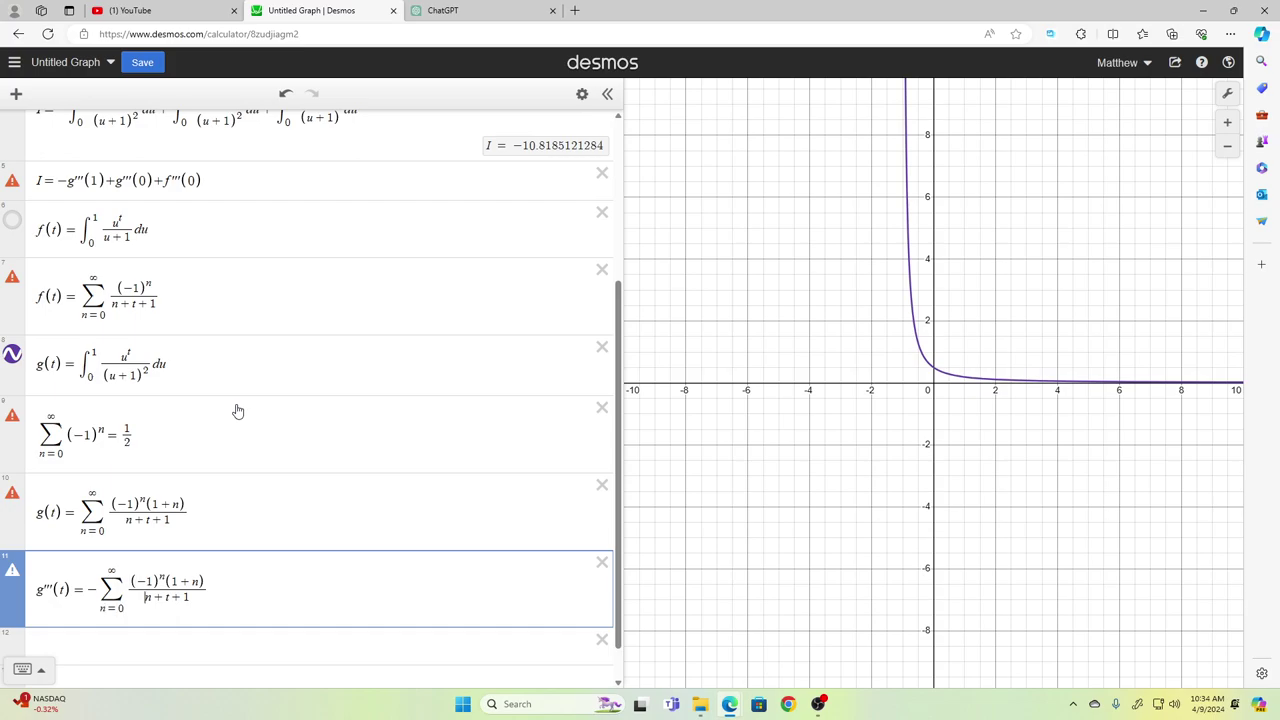
{"action": "type", "text": "("}
{"action": "key", "text": "Right"}
{"action": "key", "text": "Right"}
{"action": "key", "text": "Right"}
{"action": "key", "text": "Right"}
{"action": "key", "text": "Right"}
{"action": "type", "text": ")^2"}
Step: Carry the g'''(t) line to the second derivative with a coefficient of 2 and a denominator exponent of 3
{"action": "key", "text": "Left"}
{"action": "key", "text": "Left"}
{"action": "key", "text": "Left"}
{"action": "key", "text": "Left"}
{"action": "key", "text": "Left"}
{"action": "key", "text": "Left"}
{"action": "key", "text": "Left"}
{"action": "key", "text": "Left"}
{"action": "key", "text": "Left"}
{"action": "key", "text": "Left"}
{"action": "key", "text": "Left"}
{"action": "key", "text": "BackSpace"}
{"action": "type", "text": "2"}
{"action": "key", "text": "Right"}
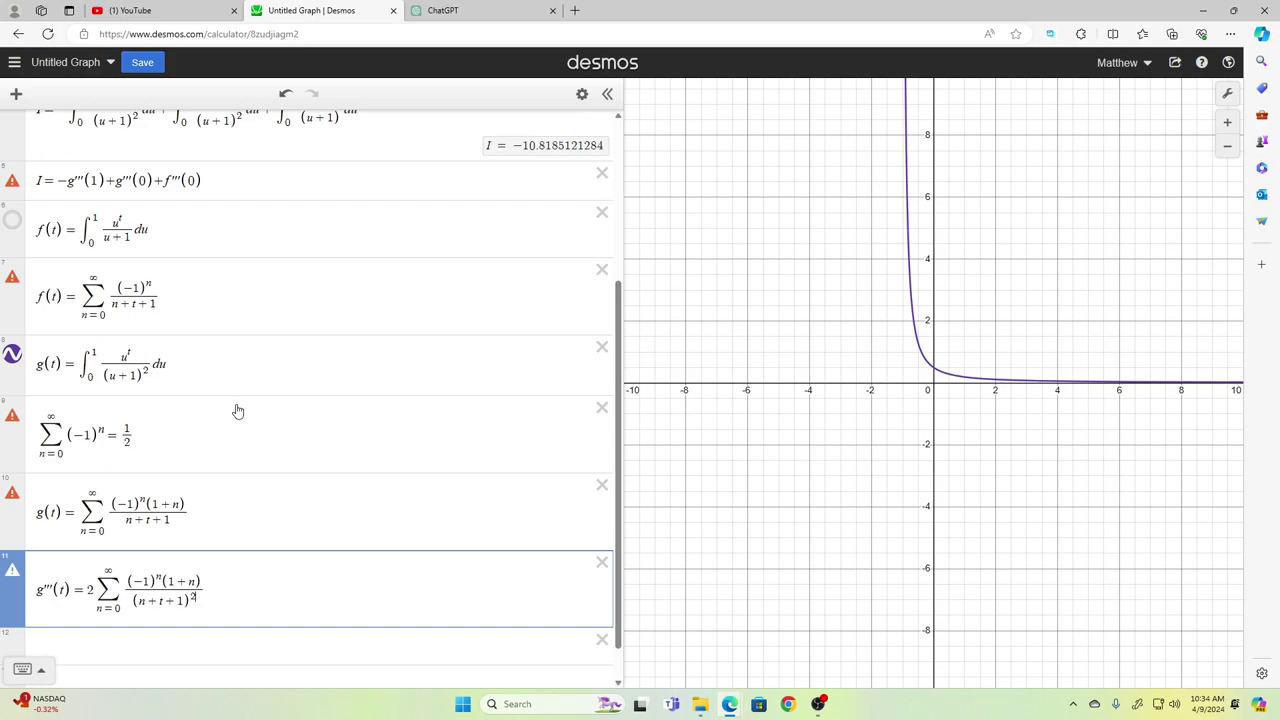
{"action": "key", "text": "BackSpace"}
{"action": "type", "text": "3"}
Step: Complete the third derivative in the g'''(t) line with a coefficient of -6 and a denominator exponent of 4
{"action": "type", "text": "-"}
{"action": "key", "text": "BackSpace"}
{"action": "type", "text": "6"}
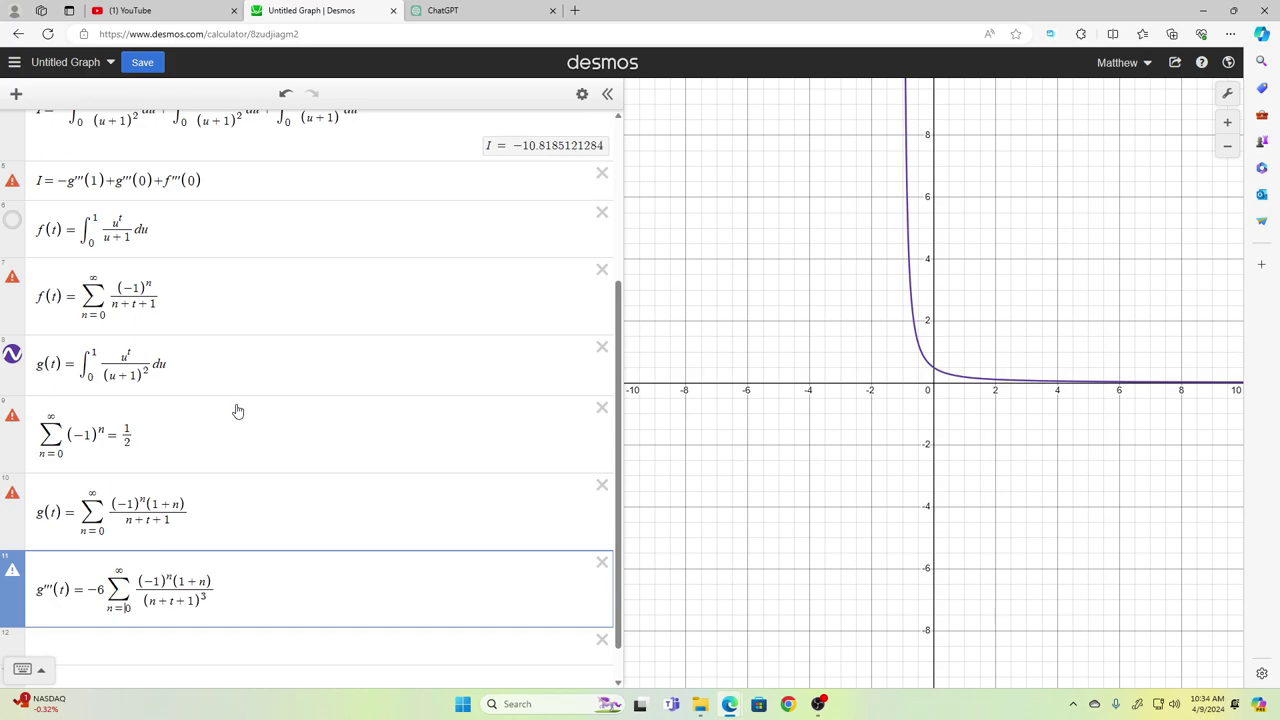
{"action": "key", "text": "Down"}
{"action": "key", "text": "Right"}
{"action": "key", "text": "Right"}
{"action": "key", "text": "Right"}
{"action": "key", "text": "Right"}
{"action": "key", "text": "Right"}
{"action": "key", "text": "Right"}
{"action": "key", "text": "Right"}
{"action": "key", "text": "BackSpace"}
{"action": "type", "text": "4"}
Step: Add a line for f'''(t) equal to a copy of the f(t) series, the sum of (-1)^n/(n+t+1)
{"action": "key", "text": "Return"}
{"action": "type", "text": "f"}
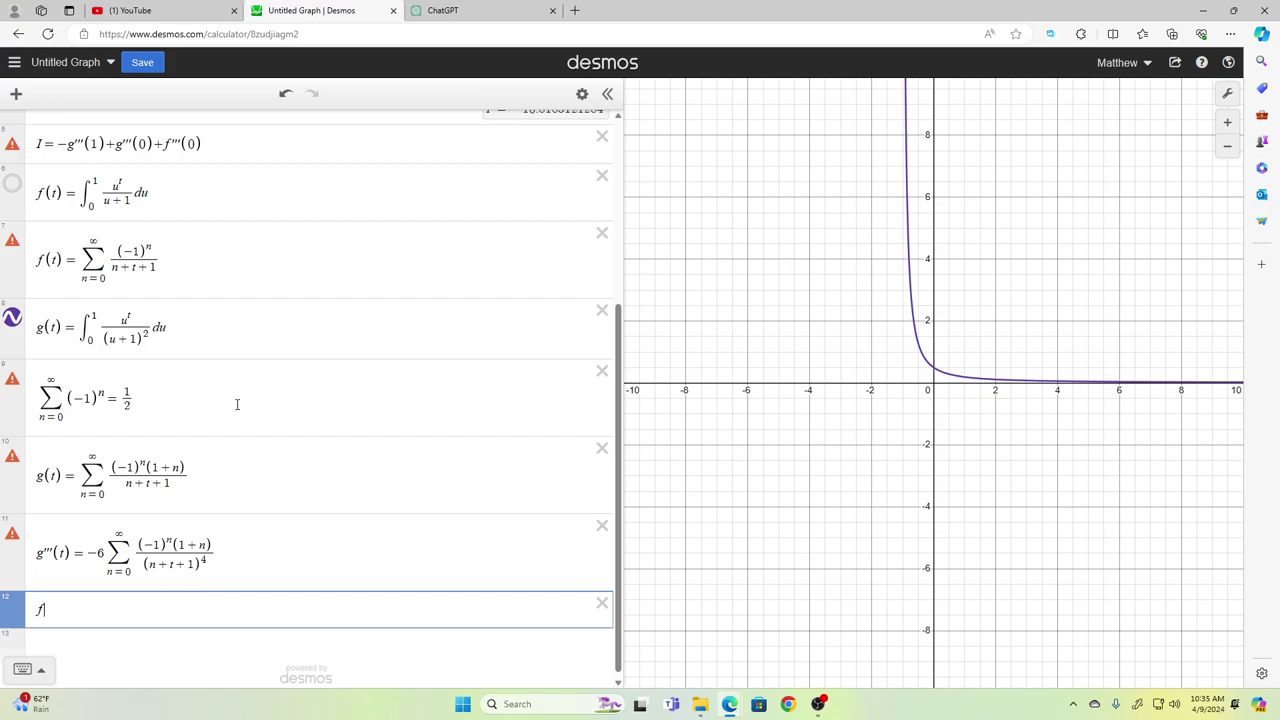
{"action": "type", "text": "'''(t) ="}
{"action": "key", "text": "Up"}
{"action": "key", "text": "Up"}
{"action": "key", "text": "Up"}
{"action": "key", "text": "Up"}
{"action": "key", "text": "Up"}
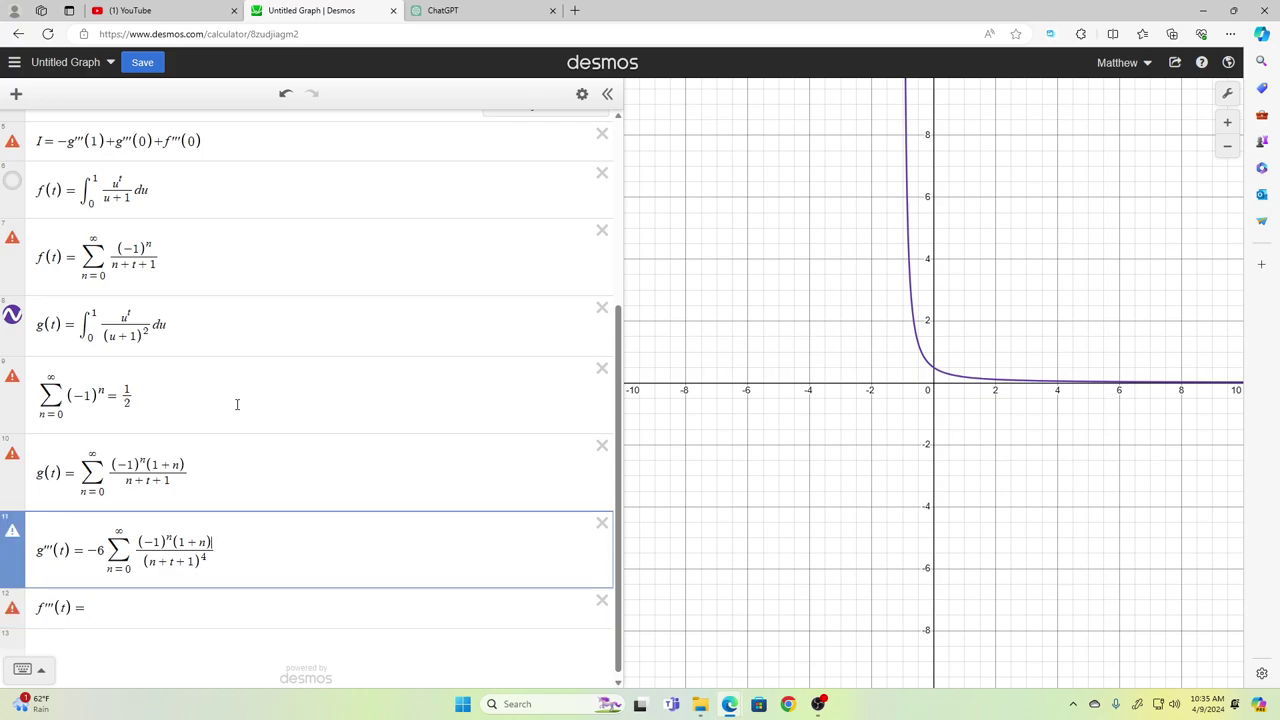
{"action": "key", "text": "shift+Left"}
{"action": "key", "text": "shift+Left"}
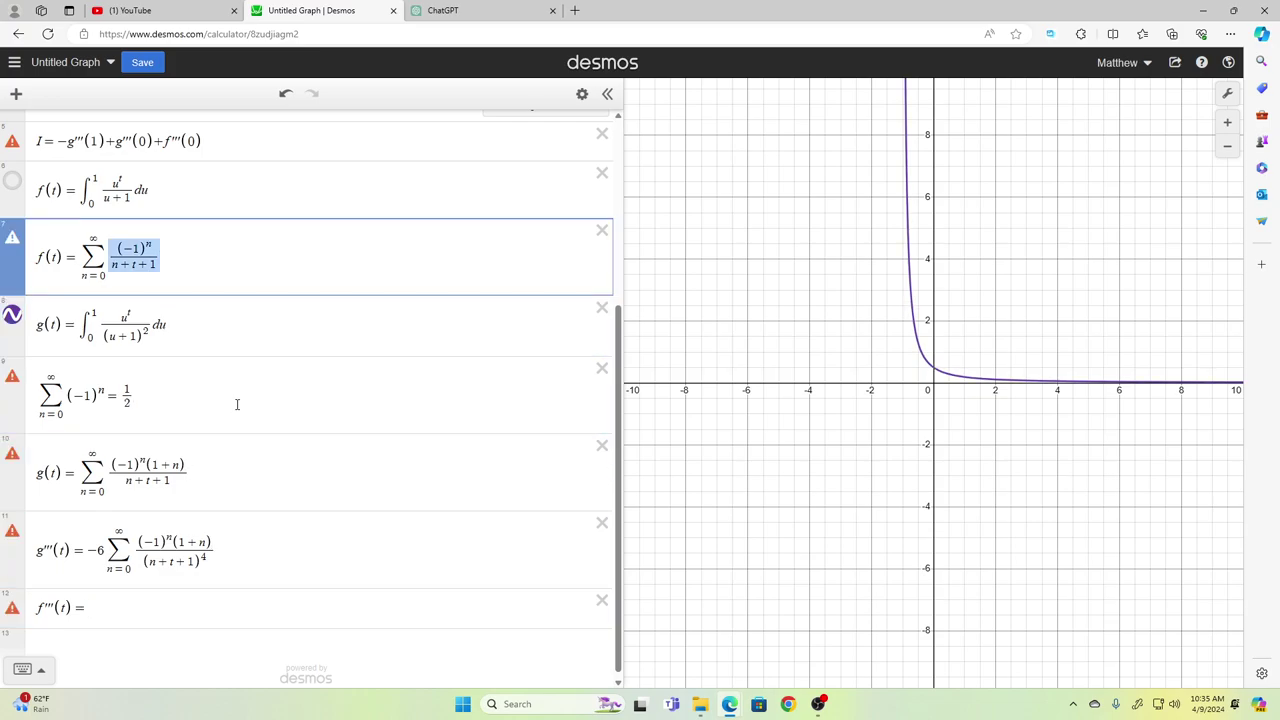
{"action": "key", "text": "Down"}
{"action": "key", "text": "Down"}
{"action": "key", "text": "Down"}
{"action": "key", "text": "Down"}
{"action": "key", "text": "Down"}
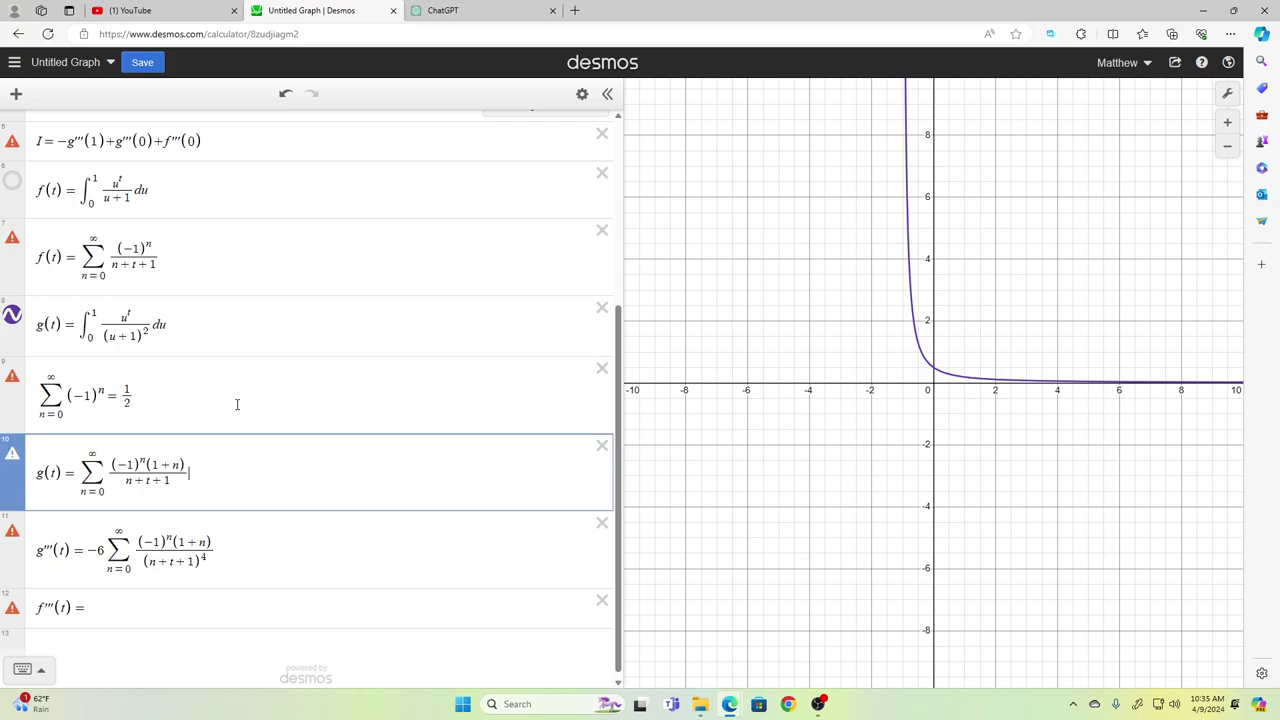
{"action": "key", "text": "ctrl+v"}
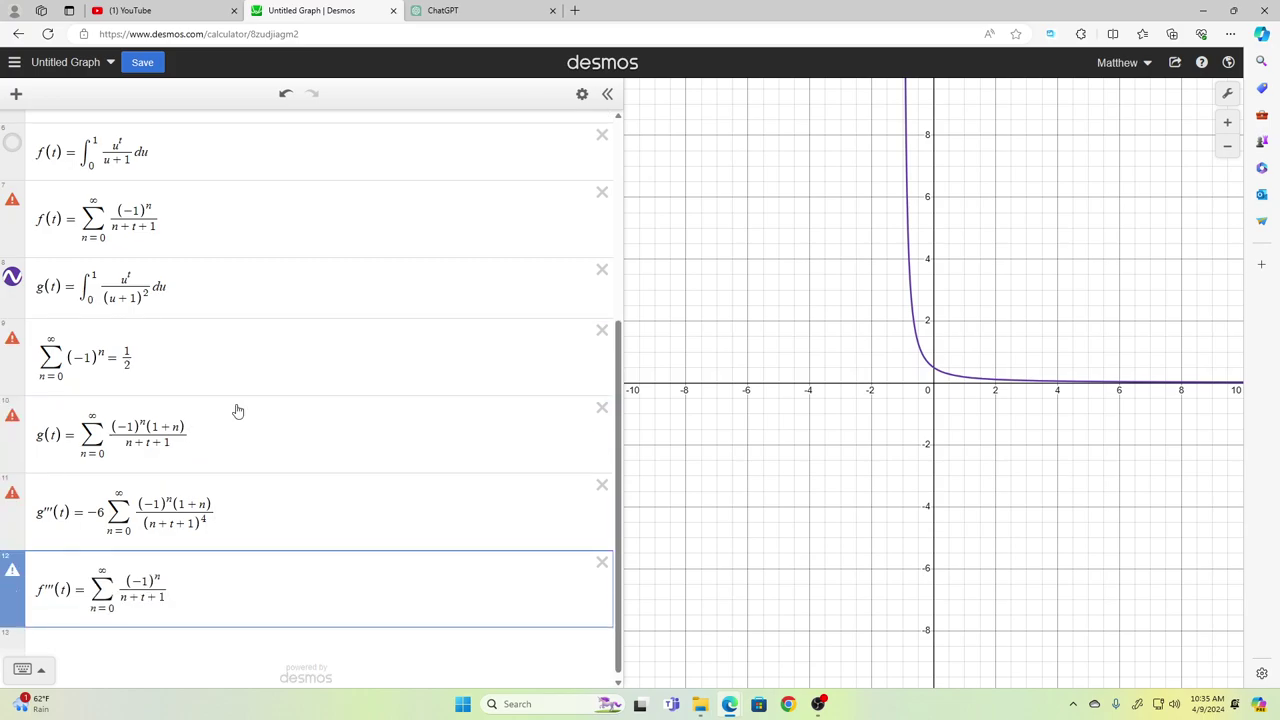
Step: Differentiate the copied f series once by negating the sum and squaring its denominator
{"action": "key", "text": "Left"}
{"action": "type", "text": "-"}
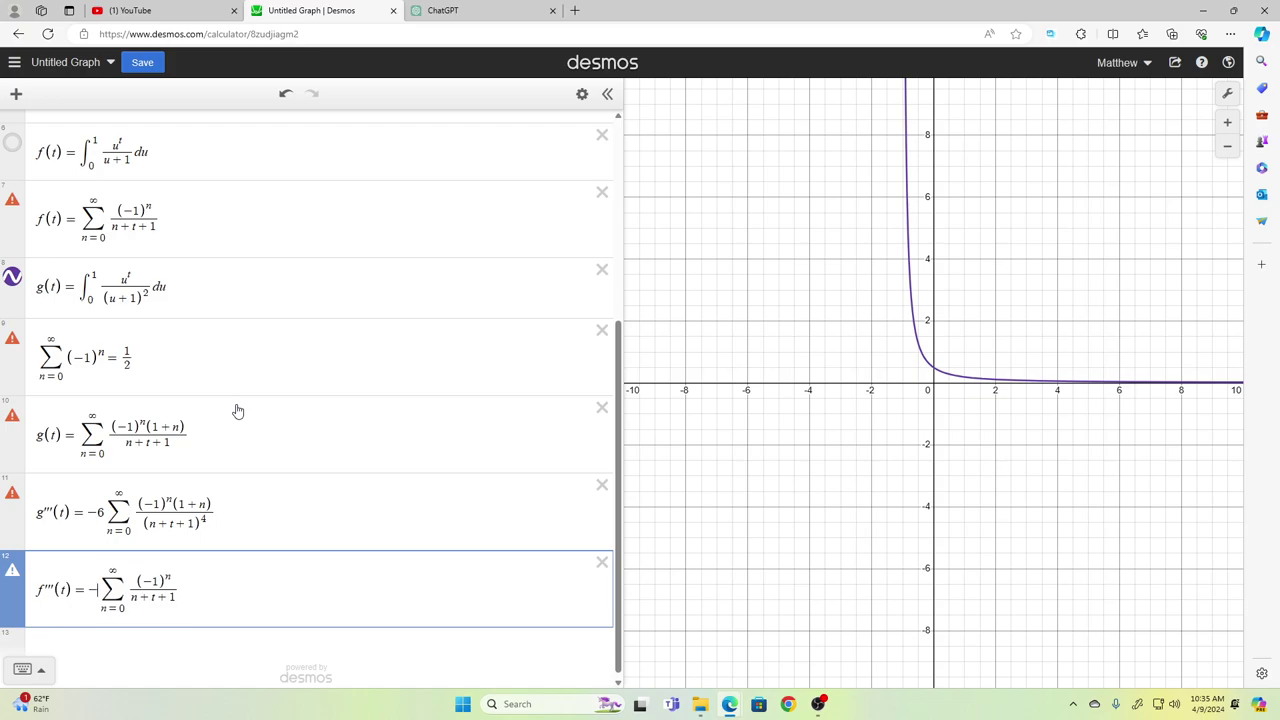
{"action": "type", "text": "("}
{"action": "type", "text": ")^2"}
Step: Carry the f'''(t) line to the second derivative with a coefficient of 2 and a denominator exponent of 3
{"action": "key", "text": "BackSpace"}
{"action": "type", "text": "2"}
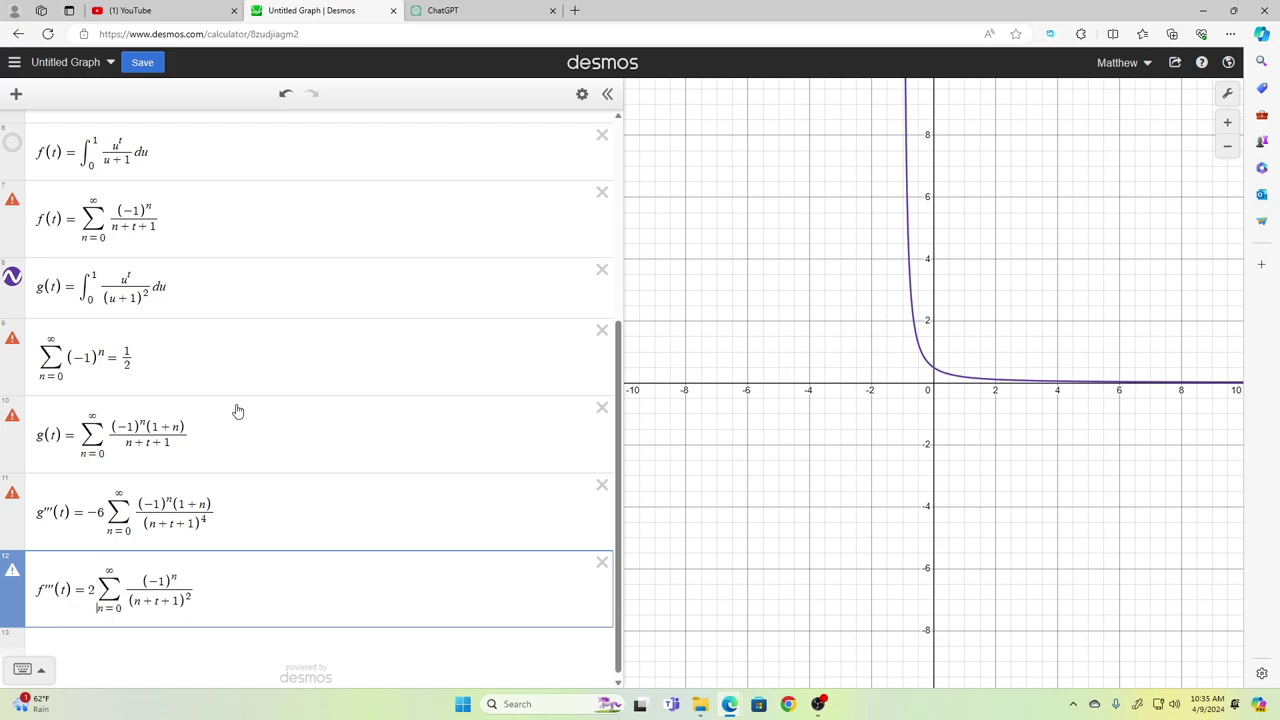
{"action": "key", "text": "Right"}
{"action": "key", "text": "BackSpace"}
{"action": "type", "text": "3"}
Step: Complete the third derivative in the f'''(t) line with a coefficient of -6 and a denominator exponent of 4
{"action": "type", "text": "-"}
{"action": "key", "text": "Delete"}
{"action": "type", "text": "6"}
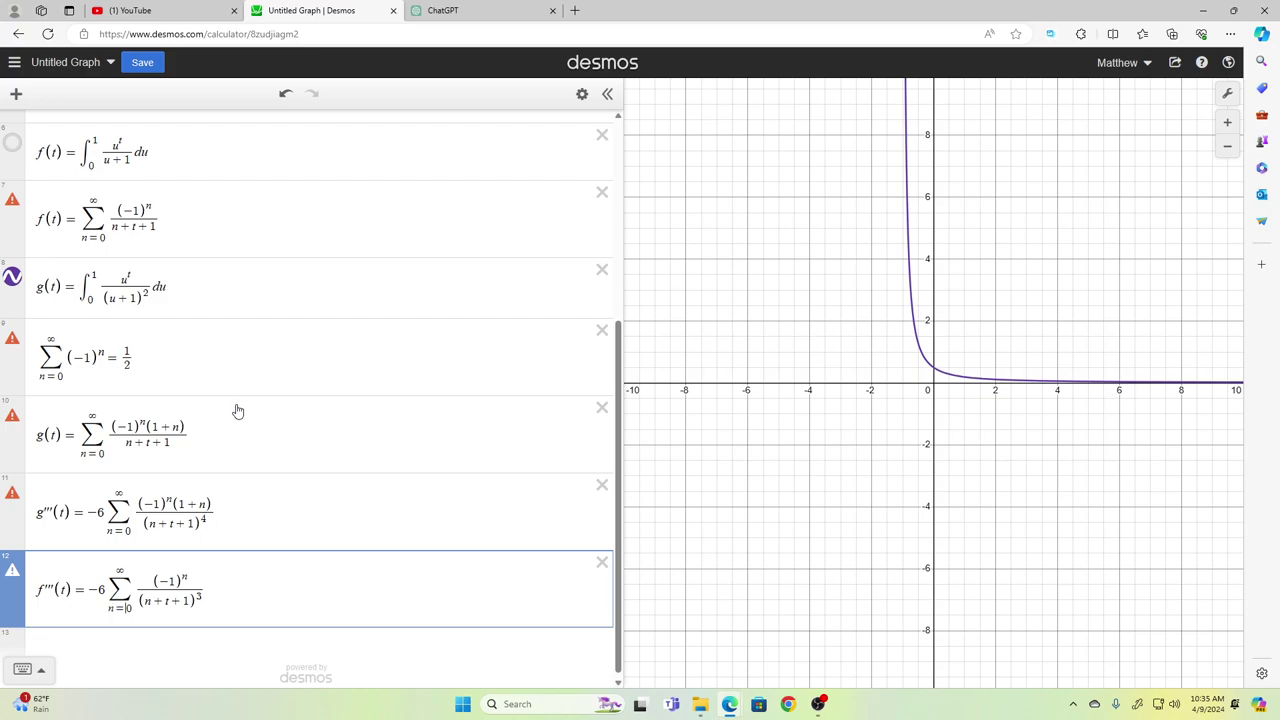
{"action": "key", "text": "Right"}
{"action": "key", "text": "Right"}
{"action": "key", "text": "BackSpace"}
{"action": "type", "text": "4"}
Step: Remove the line I=-g'''(1)+g'''(0)+f'''(0) from its place above the integral form of f(t)
{"action": "key", "text": "Up"}
{"action": "key", "text": "Up"}
{"action": "key", "text": "Up"}
{"action": "key", "text": "Up"}
{"action": "key", "text": "Up"}
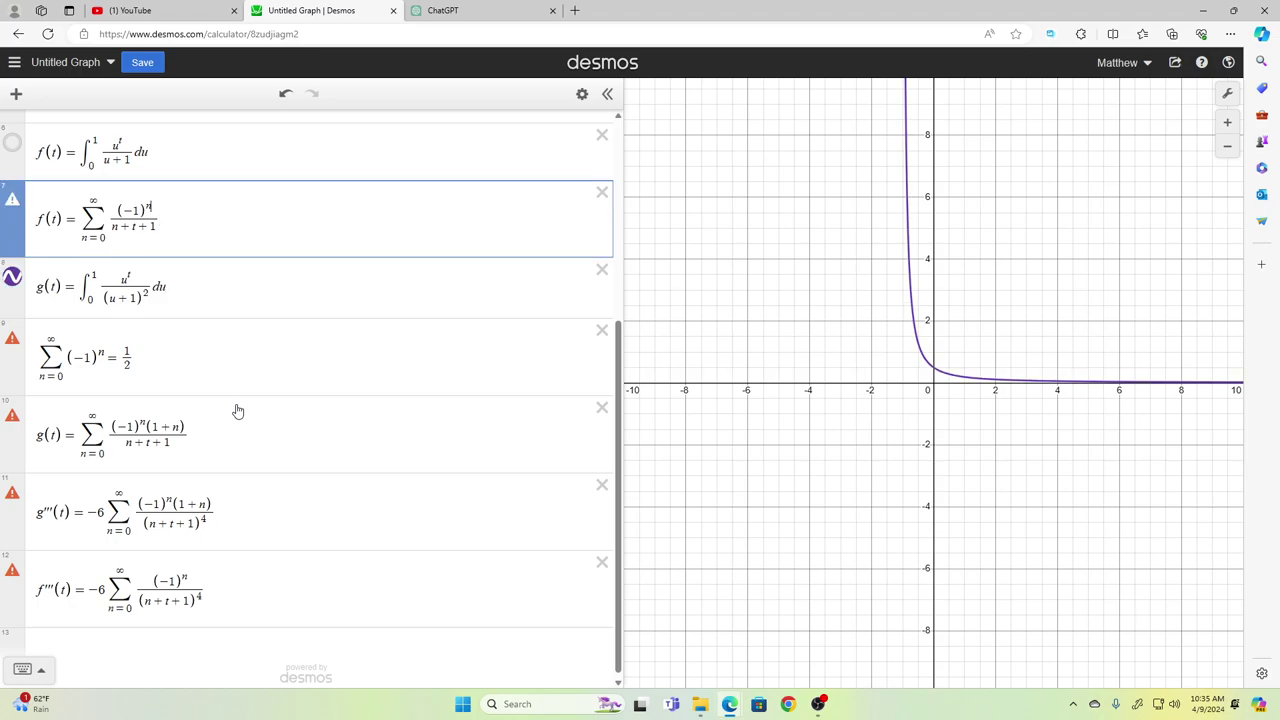
{"action": "key", "text": "Up"}
{"action": "key", "text": "Up"}
{"action": "key", "text": "ctrl+a"}
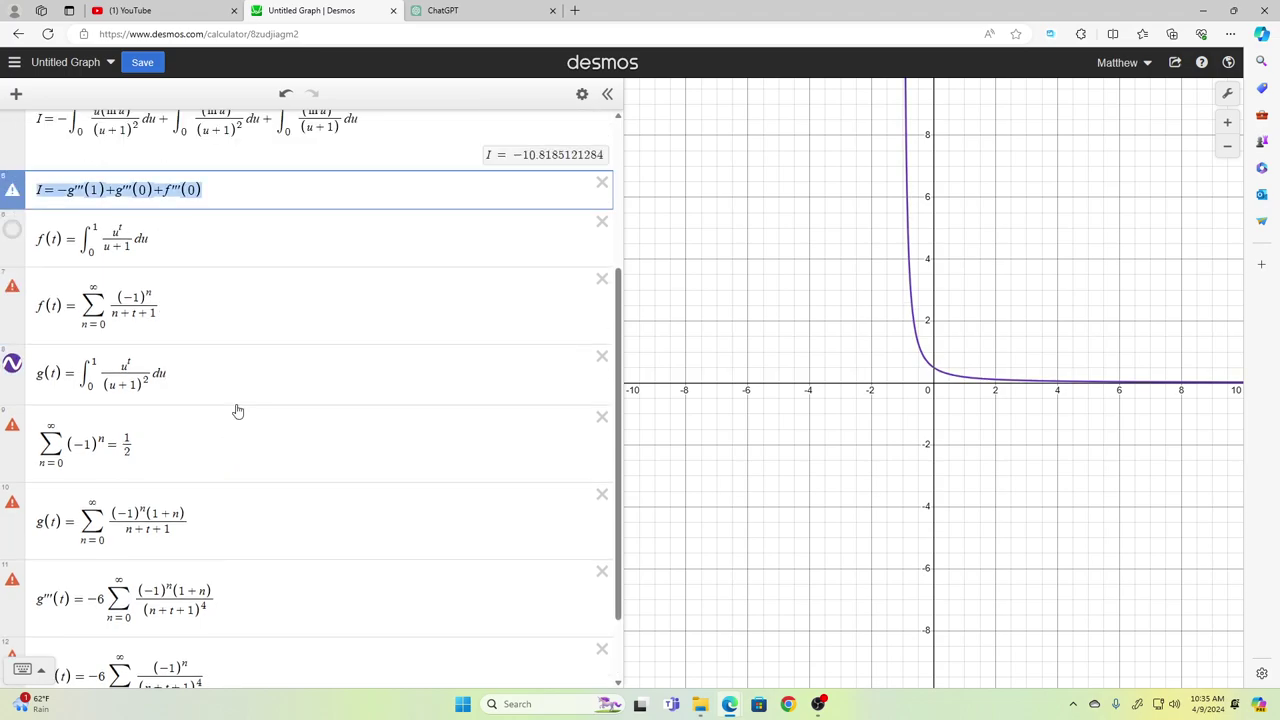
{"action": "key", "text": "Down"}
{"action": "key", "text": "Down"}
{"action": "key", "text": "Down"}
{"action": "key", "text": "Up"}
{"action": "key", "text": "Up"}
{"action": "key", "text": "Up"}
{"action": "key", "text": "ctrl+a"}
{"action": "key", "text": "BackSpace"}
{"action": "key", "text": "BackSpace"}
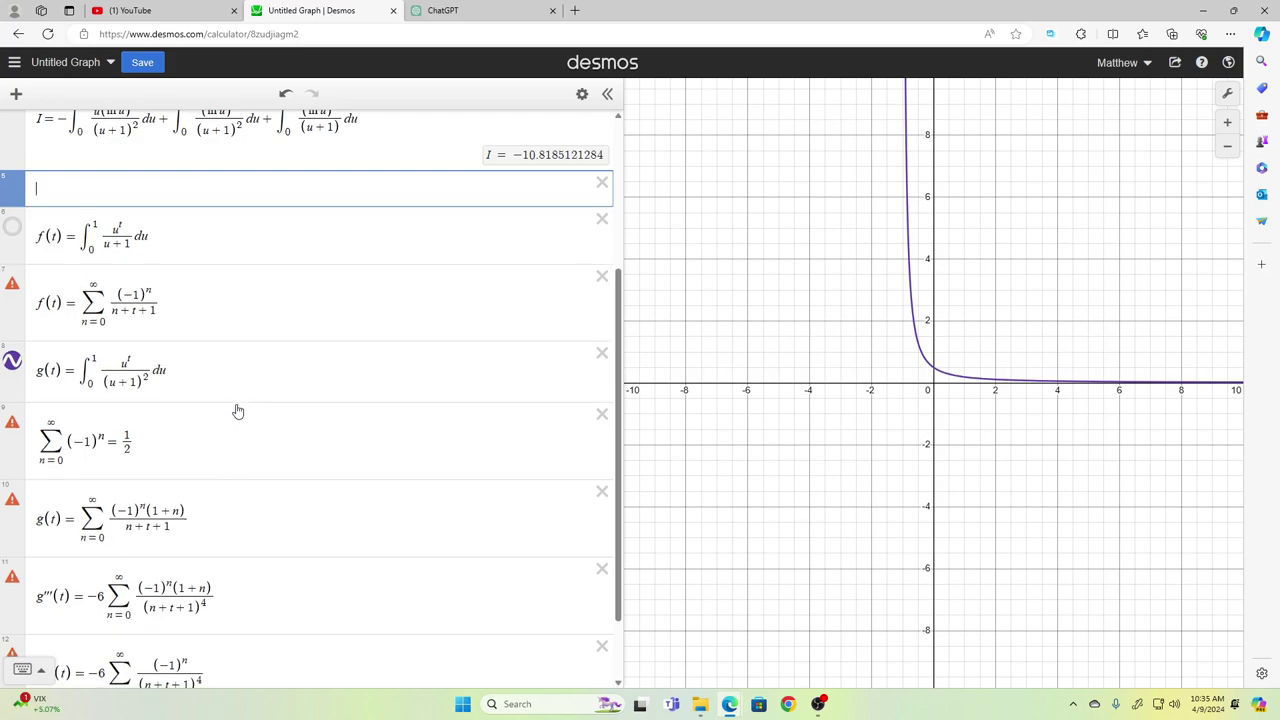
Step: Place the line I=-g'''(1)+g'''(0)+f'''(0) directly below the f'''(t) series
{"action": "key", "text": "Down"}
{"action": "key", "text": "Down"}
{"action": "key", "text": "Down"}
{"action": "key", "text": "Down"}
{"action": "key", "text": "Down"}
{"action": "key", "text": "Down"}
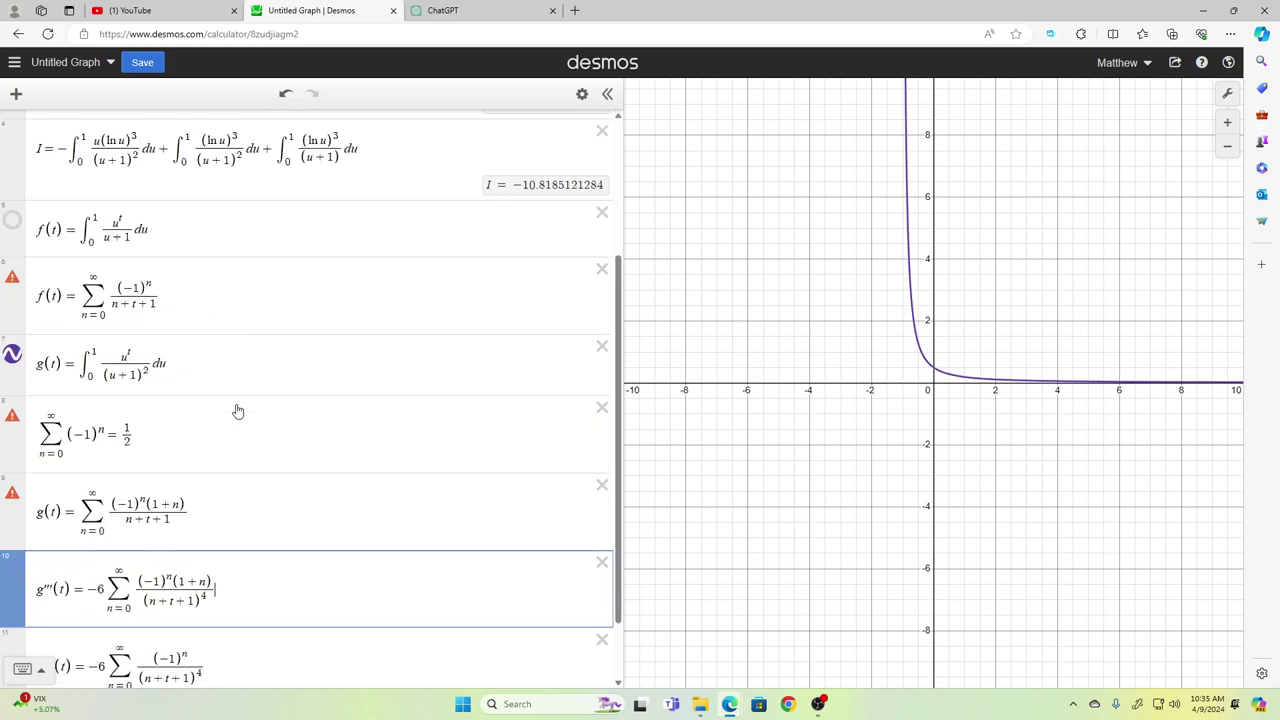
{"action": "key", "text": "Down"}
{"action": "key", "text": "Down"}
{"action": "type", "text": "I=-g'''(1)+g'''(0)+f'''(0)"}
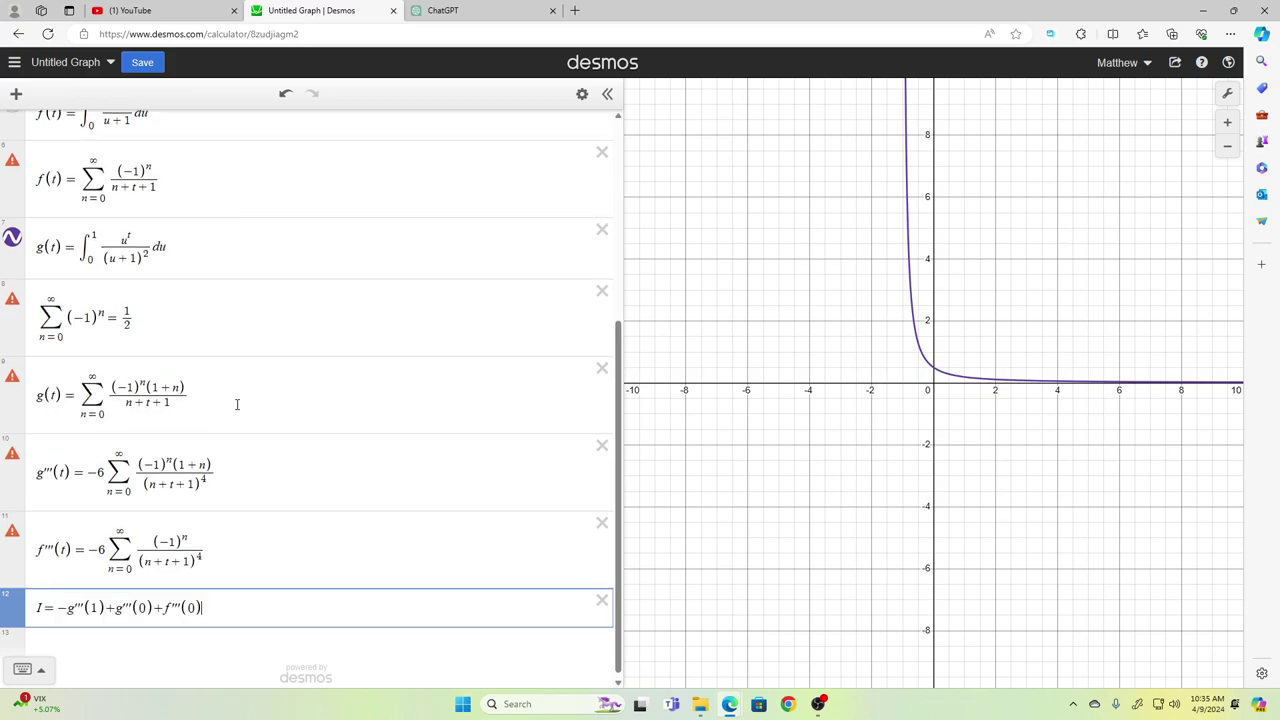
Step: Start a new line for I below it with a minus sign and empty parentheses
{"action": "key", "text": "Return"}
{"action": "type", "text": "I=-"}
{"action": "key", "text": "Up"}
{"action": "key", "text": "Up"}
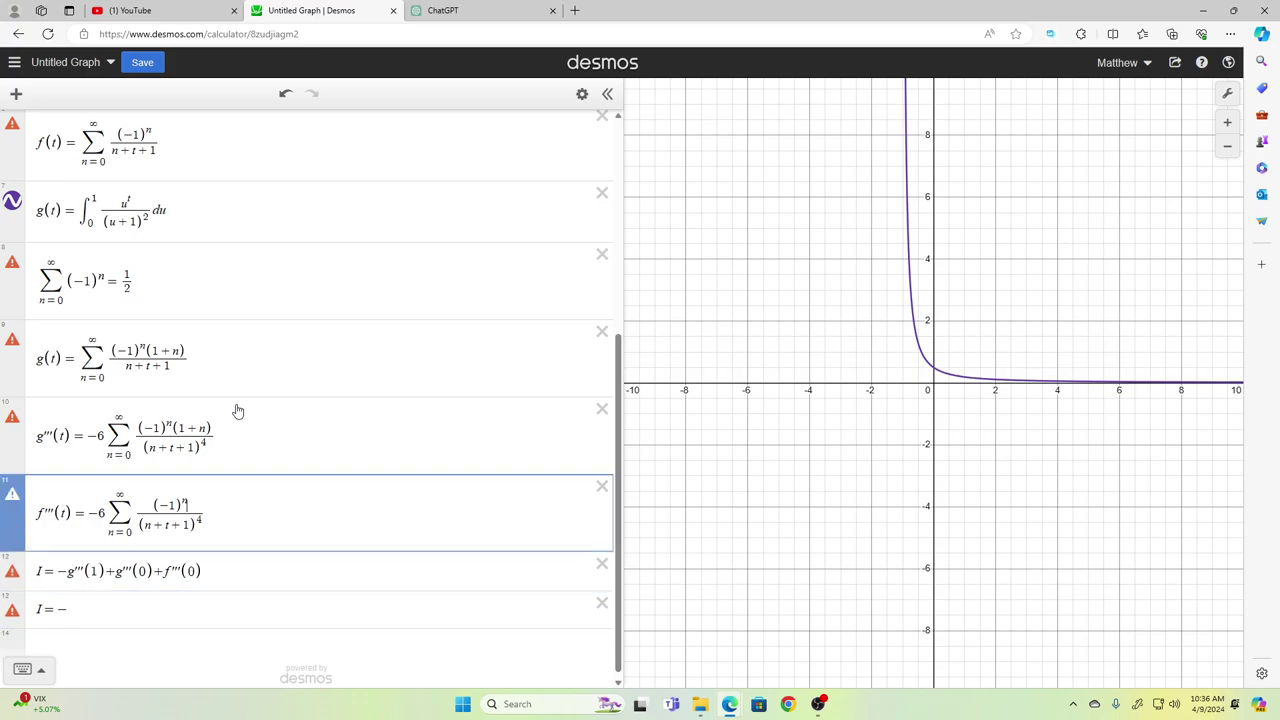
{"action": "key", "text": "Up"}
{"action": "key", "text": "Down"}
{"action": "key", "text": "Down"}
{"action": "key", "text": "Down"}
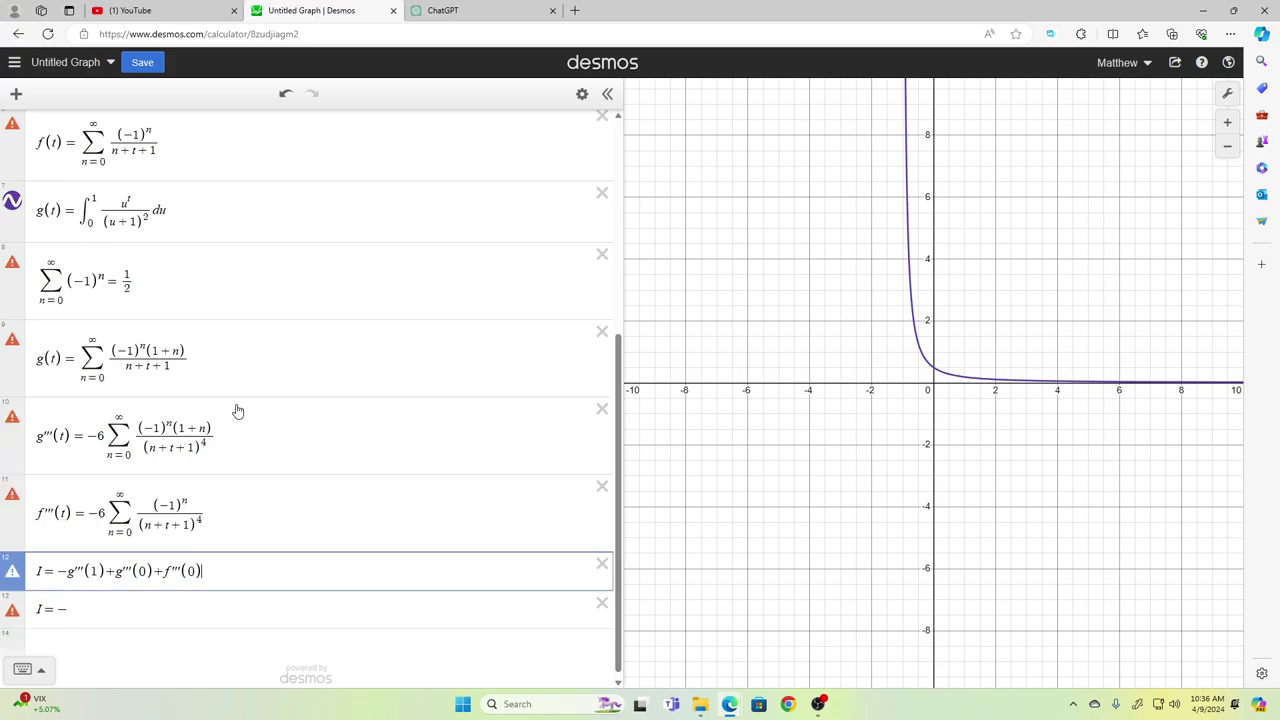
{"action": "type", "text": "("}
Step: Fill the parentheses after the minus sign with a copy of the g'''(t) series, including its -6 coefficient
{"action": "key", "text": "Up"}
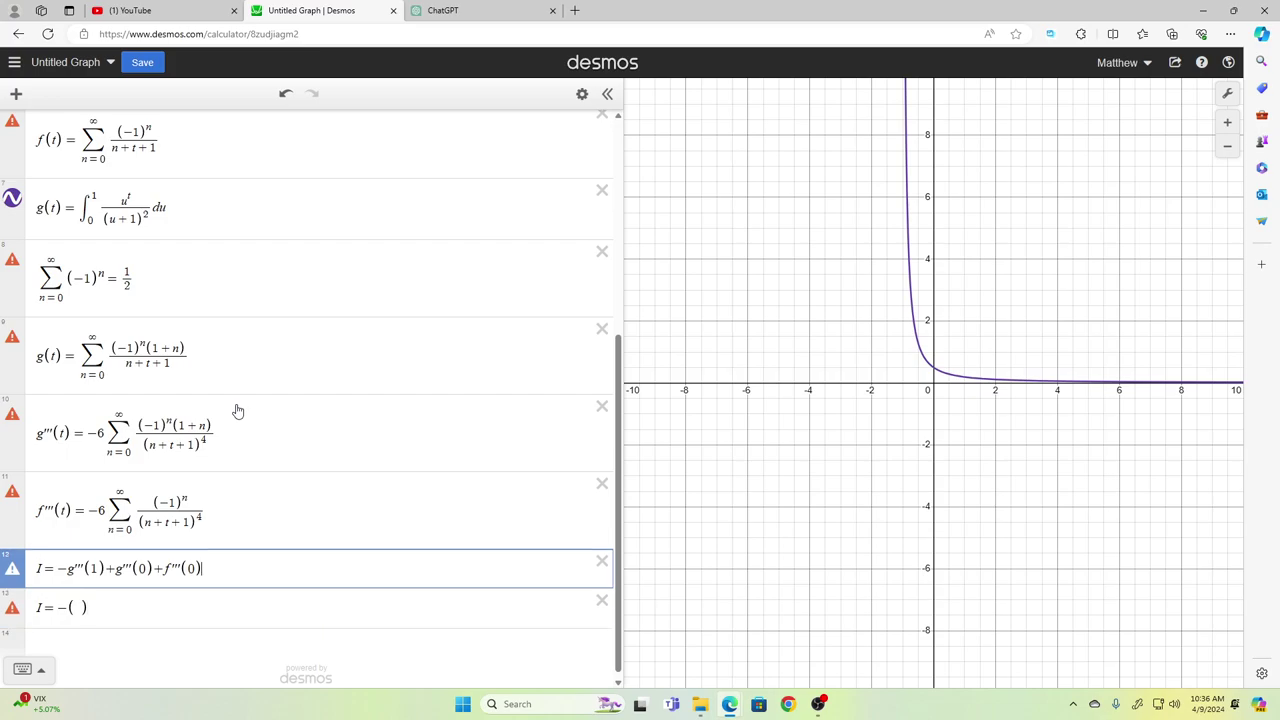
{"action": "key", "text": "Up"}
{"action": "key", "text": "Up"}
{"action": "key", "text": "shift+Left"}
{"action": "key", "text": "shift+Left"}
{"action": "key", "text": "shift+Left"}
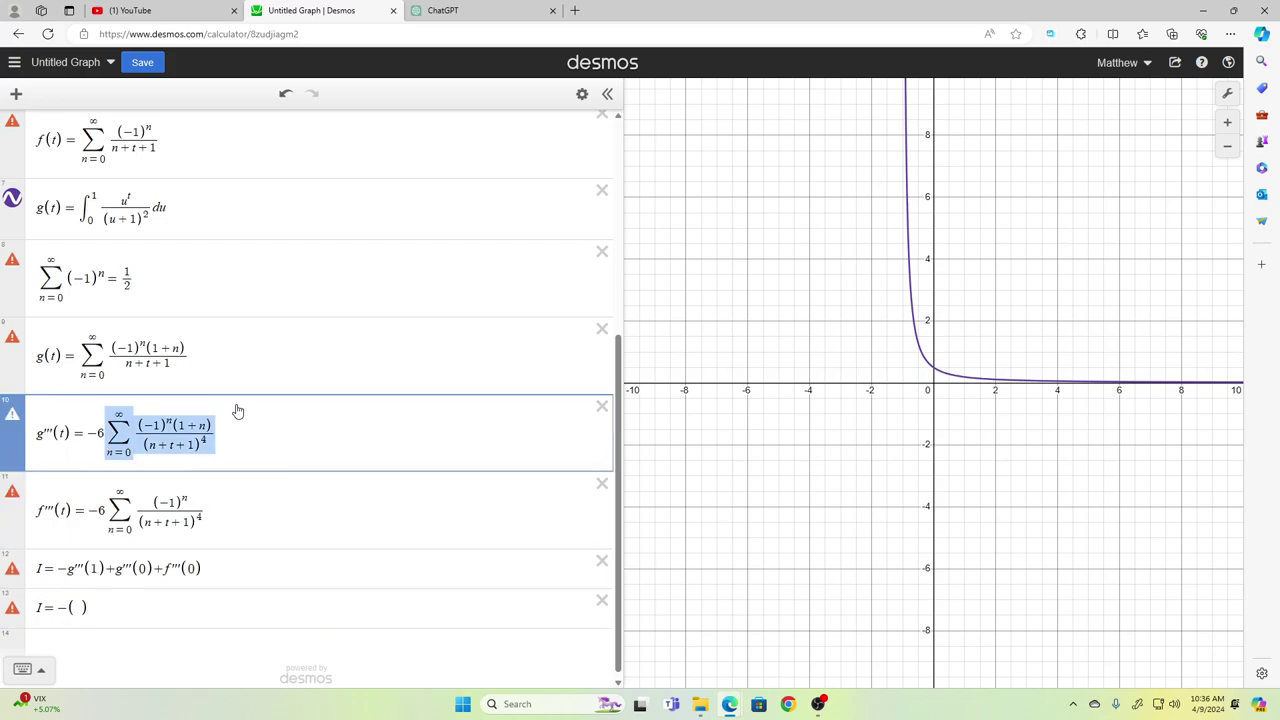
{"action": "key", "text": "shift+Left"}
{"action": "key", "text": "Right"}
{"action": "key", "text": "Down"}
{"action": "key", "text": "Down"}
{"action": "key", "text": "Down"}
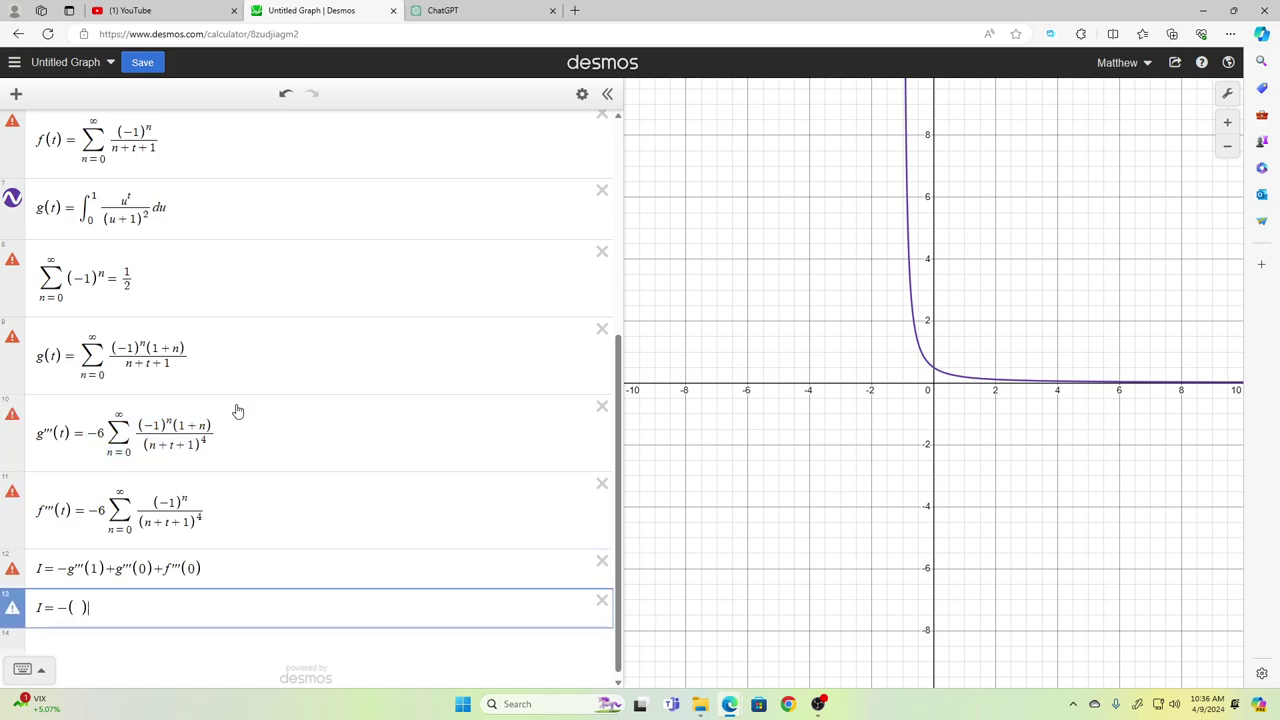
{"action": "type", "text": "-6\\sum_{n=0}^{\\infty}\\frac{(-1)^n(1+n)}{(n+t+1)^4}"}
Step: Substitute 1 for t in the first term's denominator and append a plus sign with empty parentheses
{"action": "key", "text": "Down"}
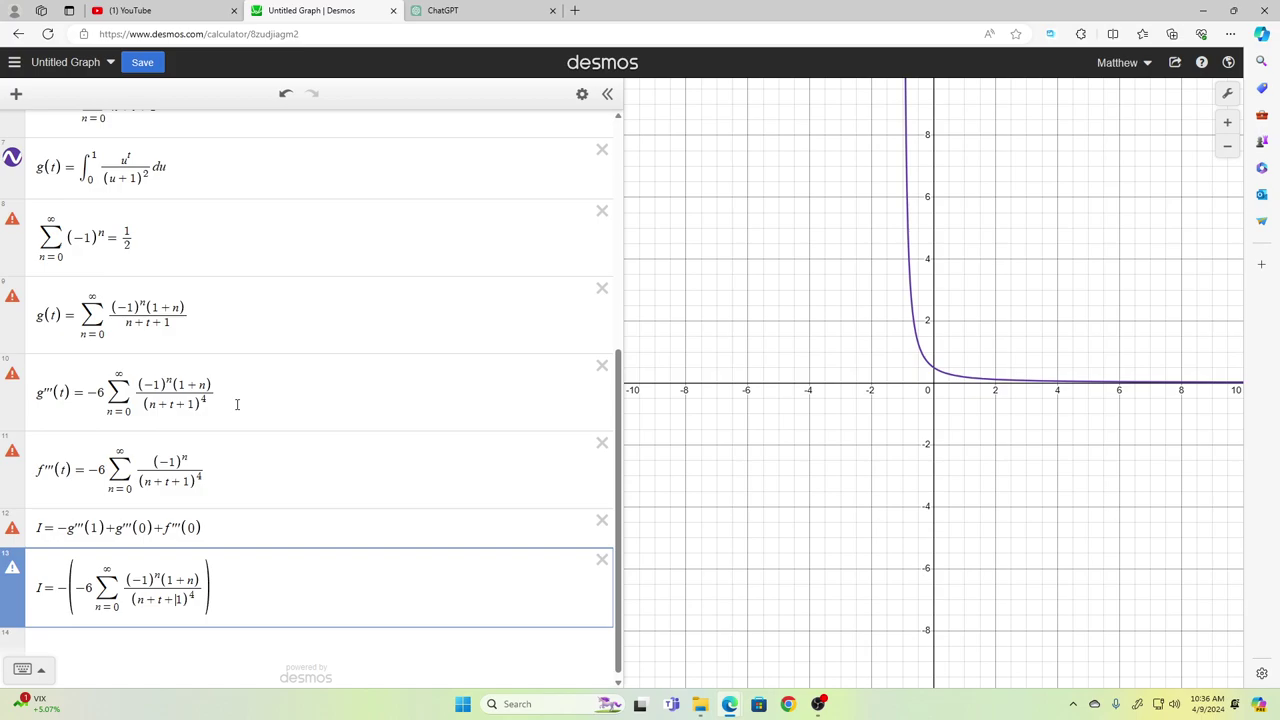
{"action": "key", "text": "BackSpace"}
{"action": "type", "text": "1+"}
{"action": "key", "text": "Up"}
{"action": "key", "text": "Up"}
{"action": "key", "text": "Up"}
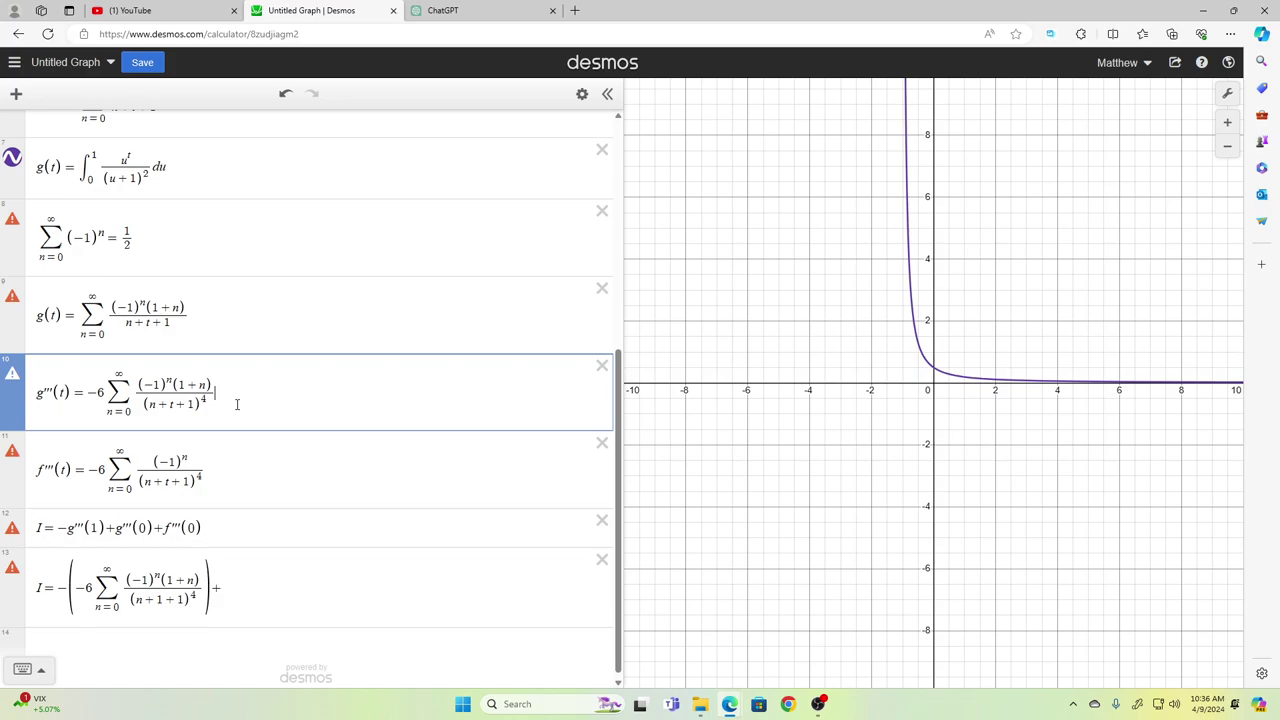
{"action": "key", "text": "Down"}
{"action": "key", "text": "Down"}
{"action": "key", "text": "Down"}
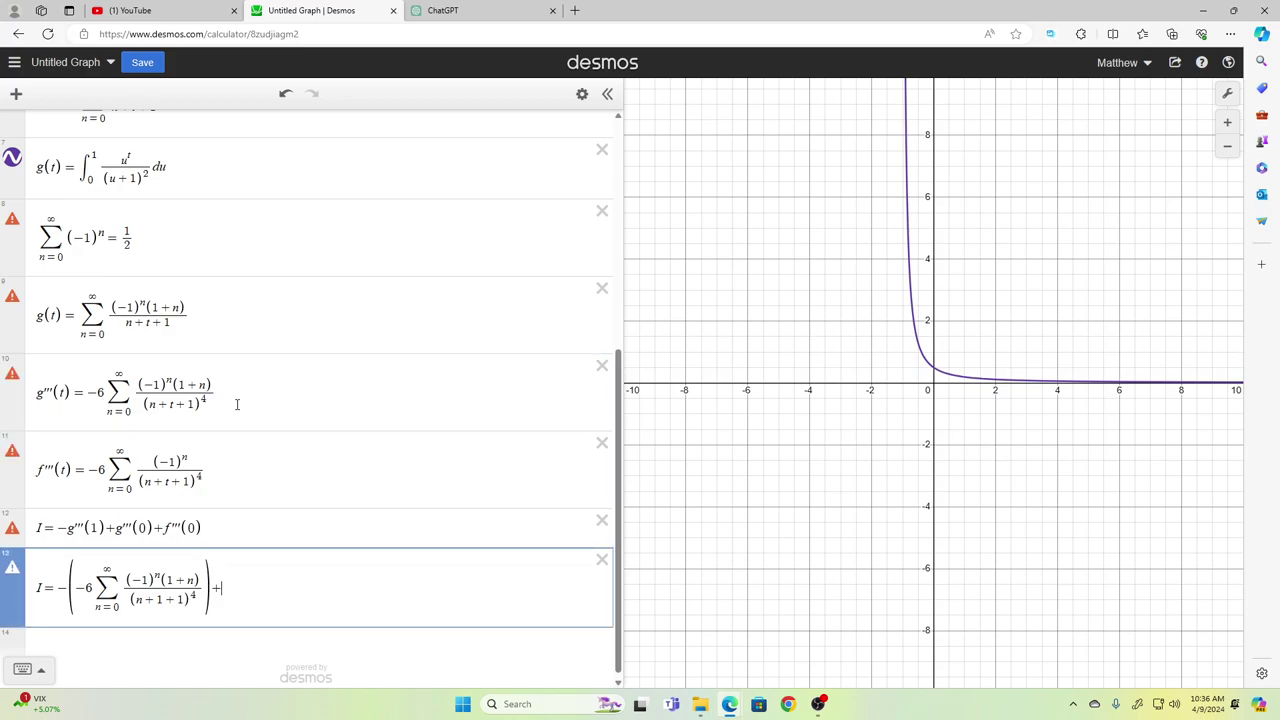
{"action": "type", "text": "()"}
Step: Fill the second parentheses of I with another copy of the -6 series for g'''(t)
{"action": "key", "text": "Up"}
{"action": "key", "text": "Up"}
{"action": "key", "text": "Up"}
{"action": "key", "text": "Down"}
{"action": "key", "text": "Right"}
{"action": "key", "text": "shift+Left"}
{"action": "key", "text": "shift+Left"}
{"action": "key", "text": "shift+Left"}
{"action": "key", "text": "shift+Left"}
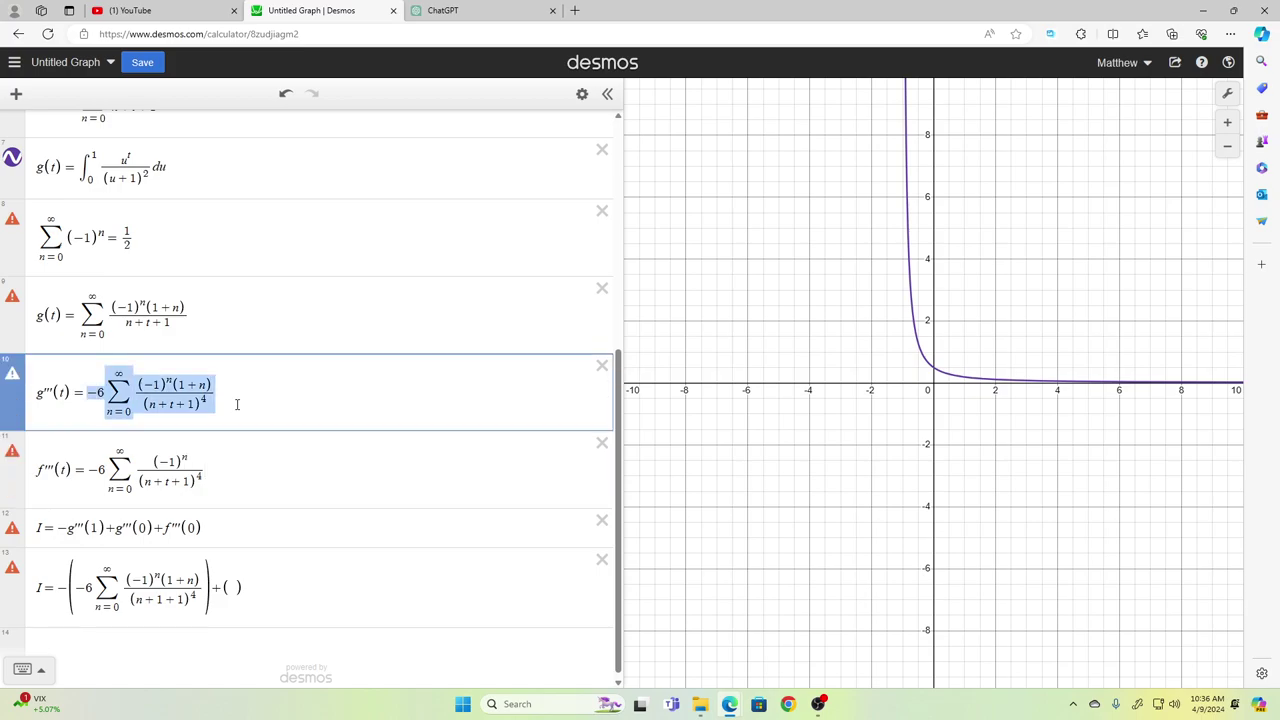
{"action": "key", "text": "Down"}
{"action": "key", "text": "Down"}
{"action": "key", "text": "Down"}
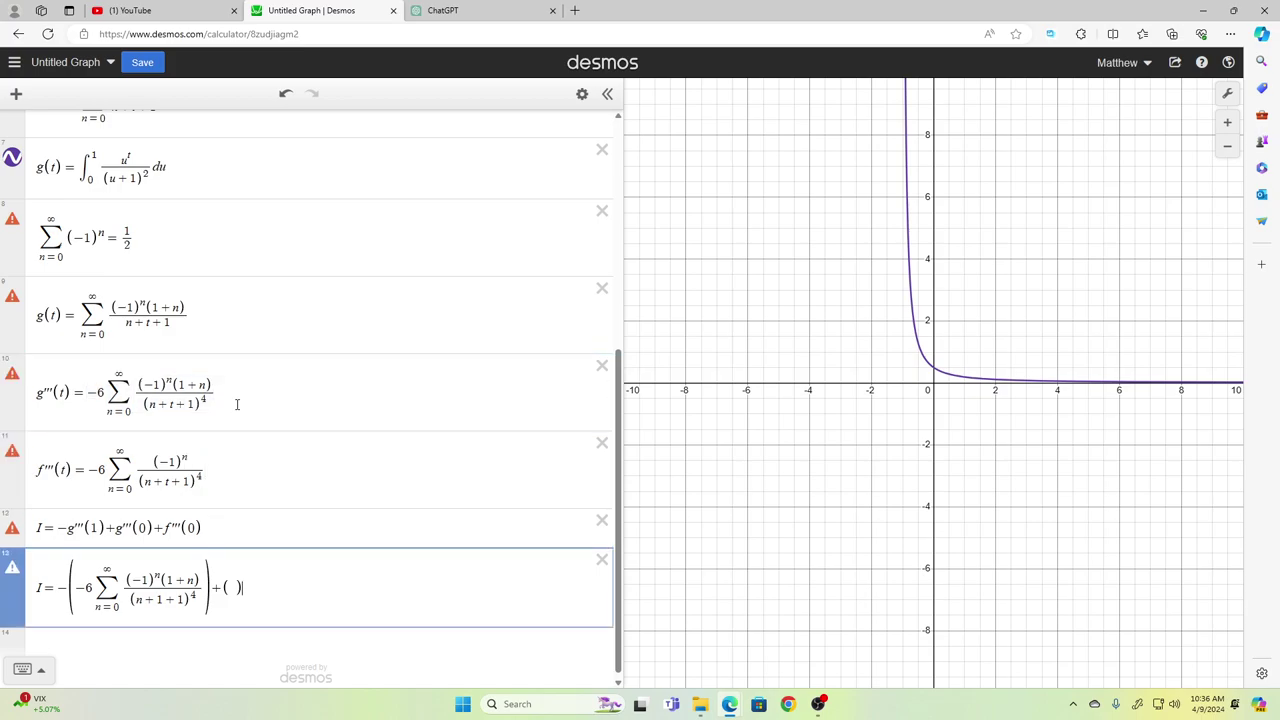
{"action": "type", "text": "+("}
{"action": "type", "text": "-6\\sum_{n=0}^{\\infty}\\frac{(-1)^n(1+n)}{(n+t+1)^4}"}
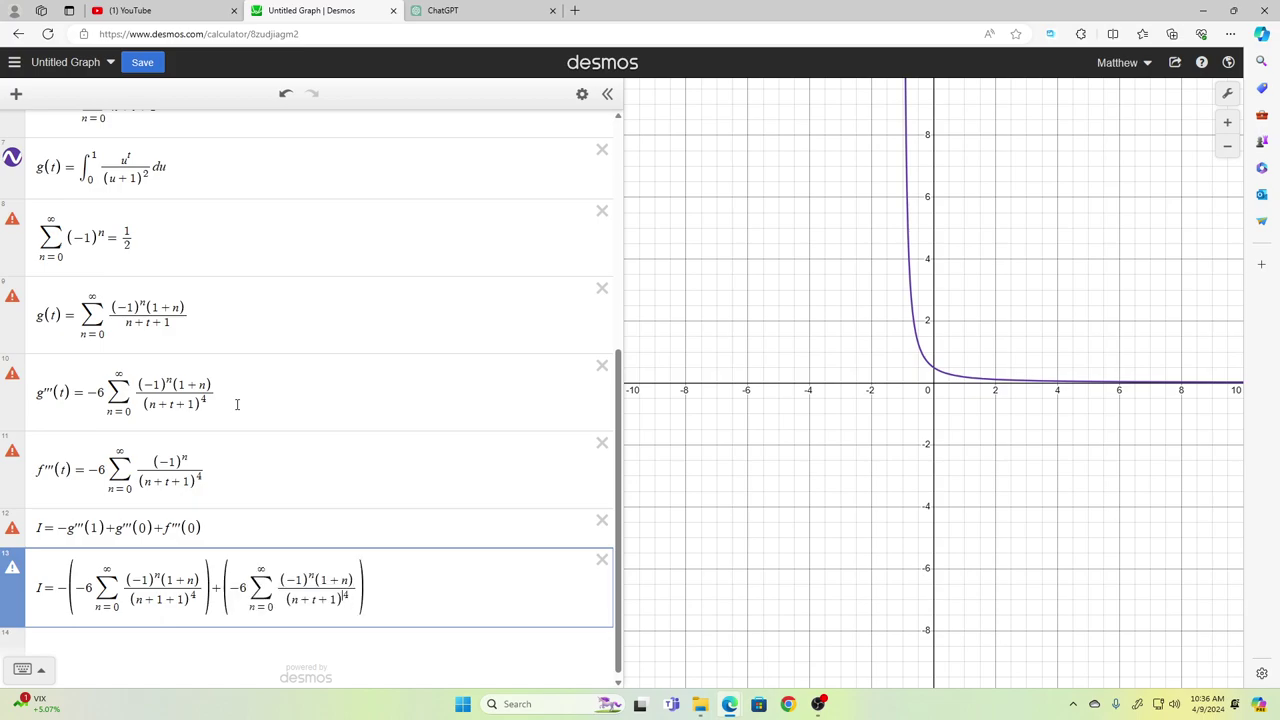
Step: Substitute 0 for t in the second term's denominator and append a plus sign after that term
{"action": "key", "text": "Left"}
{"action": "key", "text": "Left"}
{"action": "key", "text": "Left"}
{"action": "key", "text": "BackSpace"}
{"action": "type", "text": "0+"}
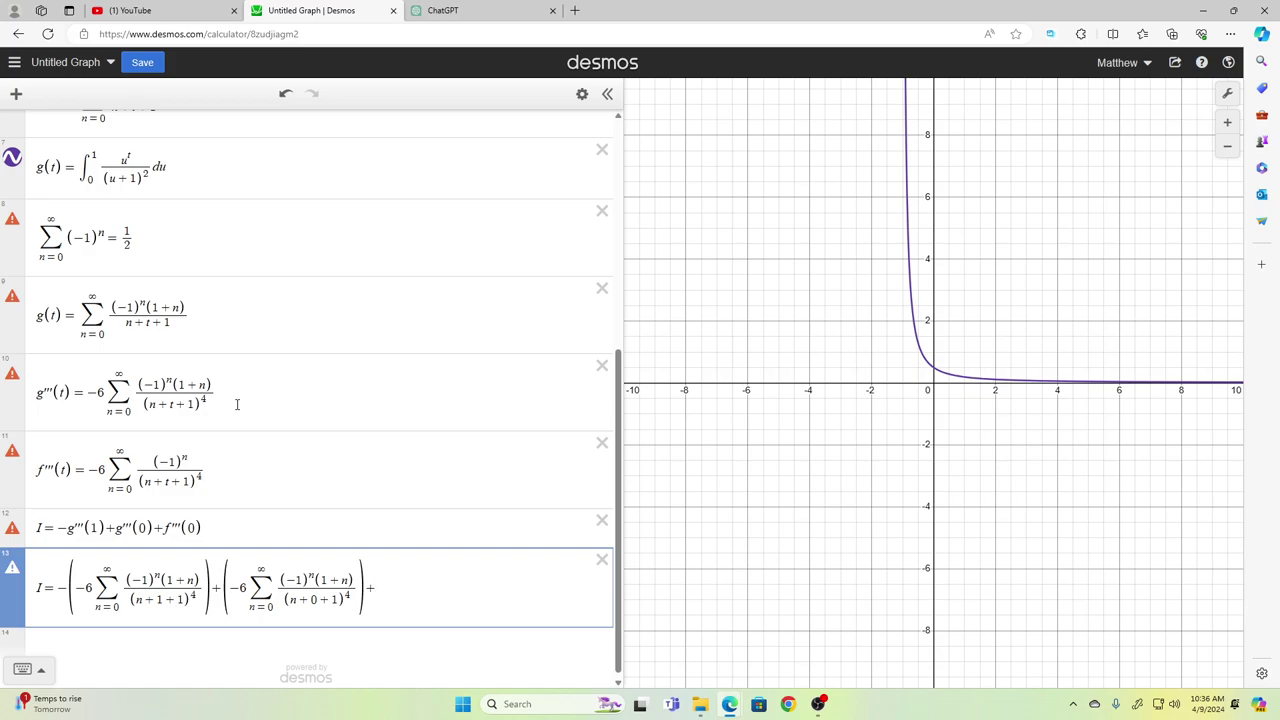
{"action": "key", "text": "Up"}
{"action": "key", "text": "Up"}
{"action": "key", "text": "shift+Left"}
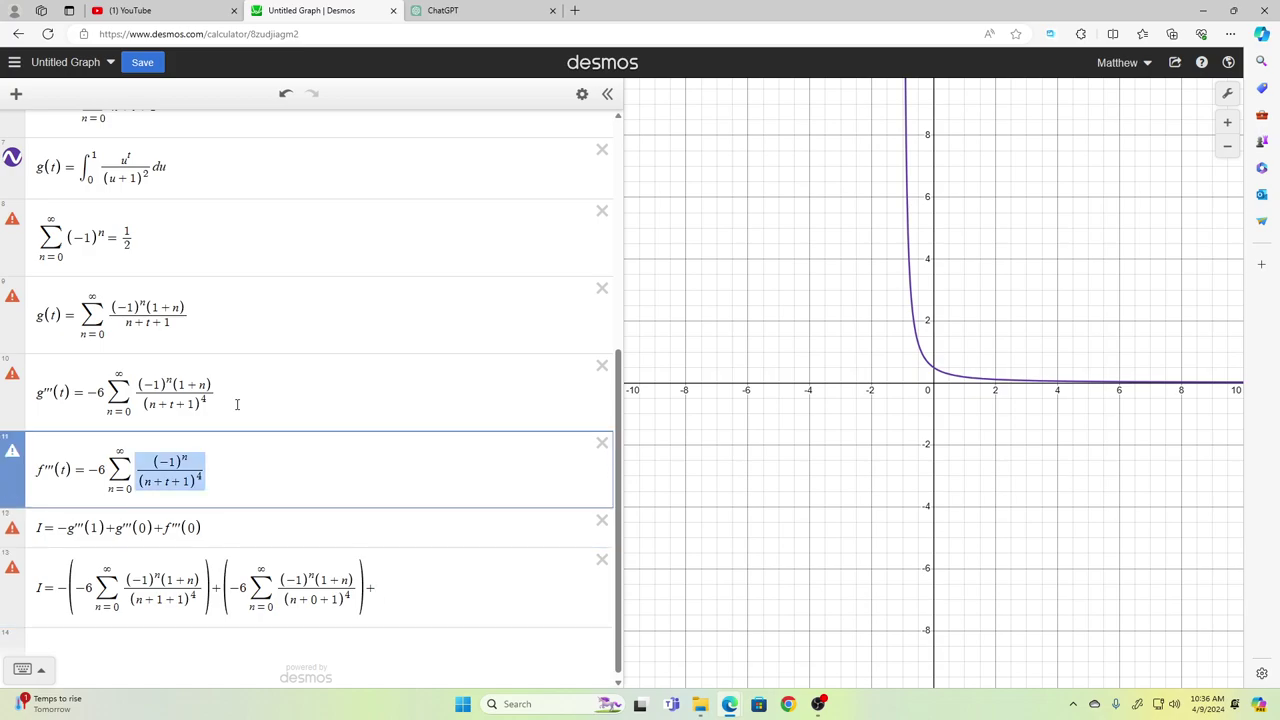
{"action": "key", "text": "Right"}
{"action": "key", "text": "Down"}
{"action": "key", "text": "Down"}
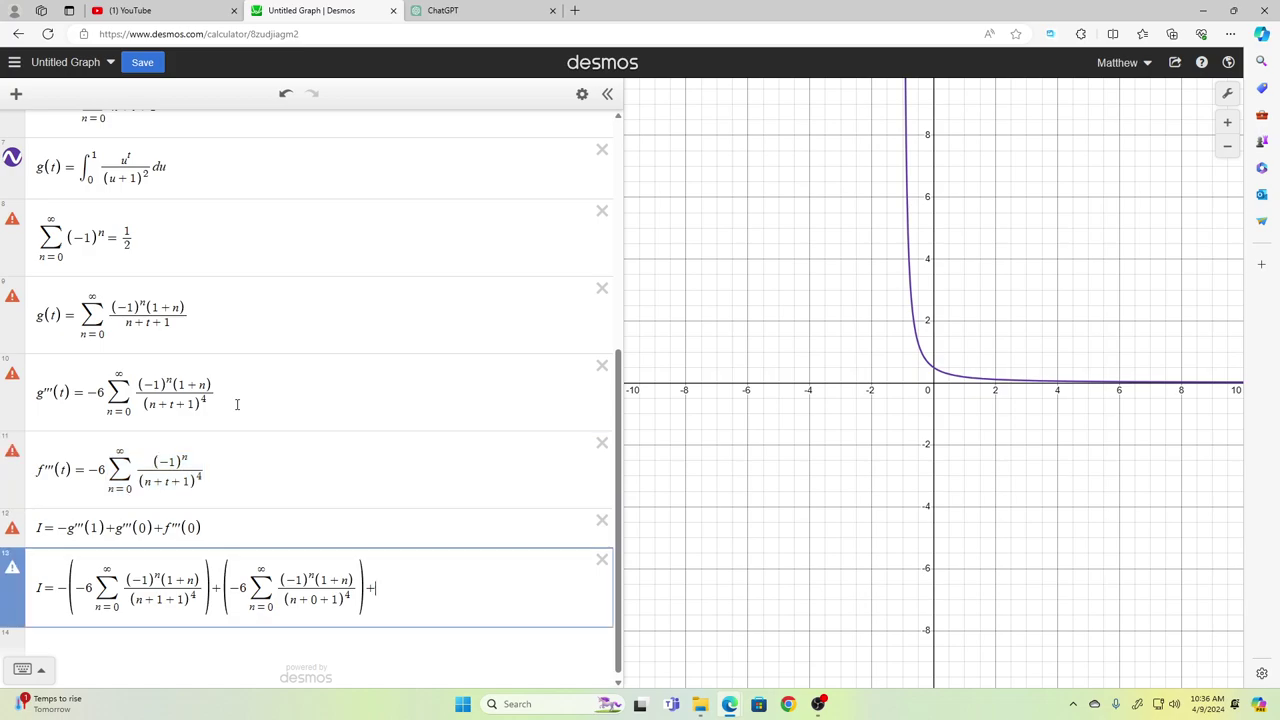
Step: Append a parenthesised copy of the f'''(t) series, including its -6 coefficient, as the third term and substitute 0 for t in its denominator
{"action": "type", "text": "("}
{"action": "key", "text": "Up"}
{"action": "key", "text": "Up"}
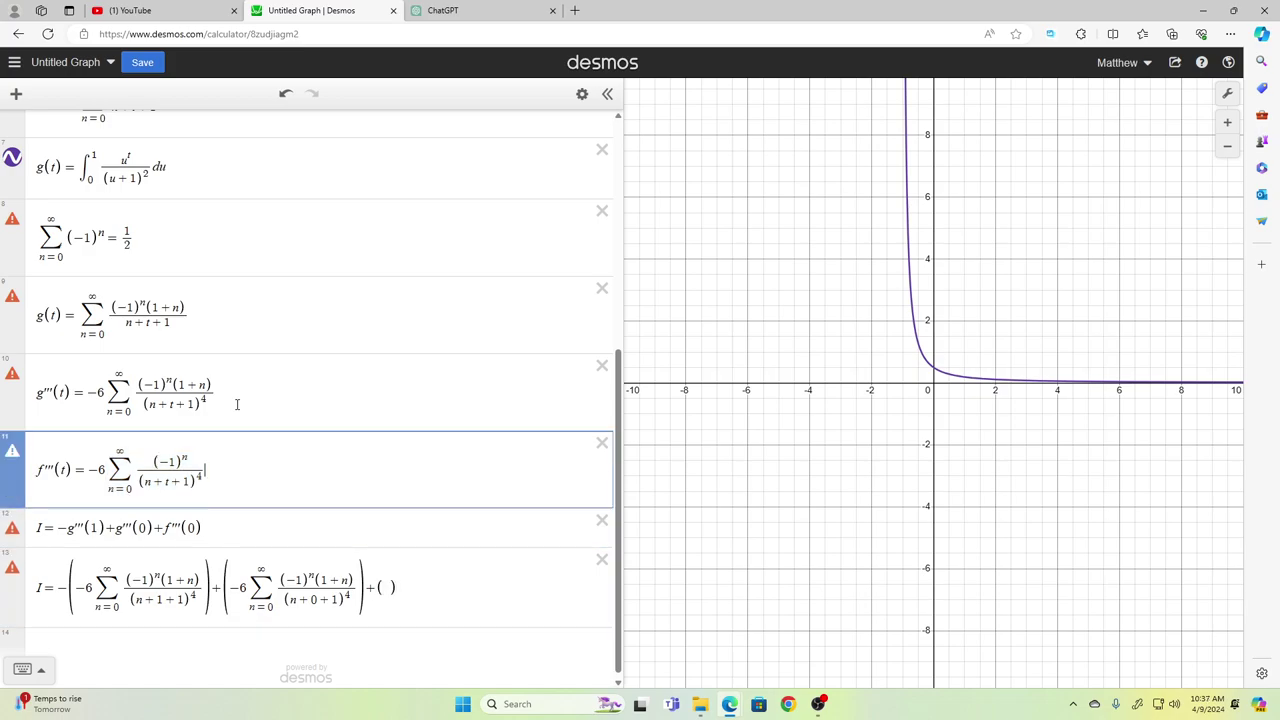
{"action": "key", "text": "shift+Left"}
{"action": "key", "text": "shift+Left"}
{"action": "key", "text": "shift+Left"}
{"action": "key", "text": "shift+Left"}
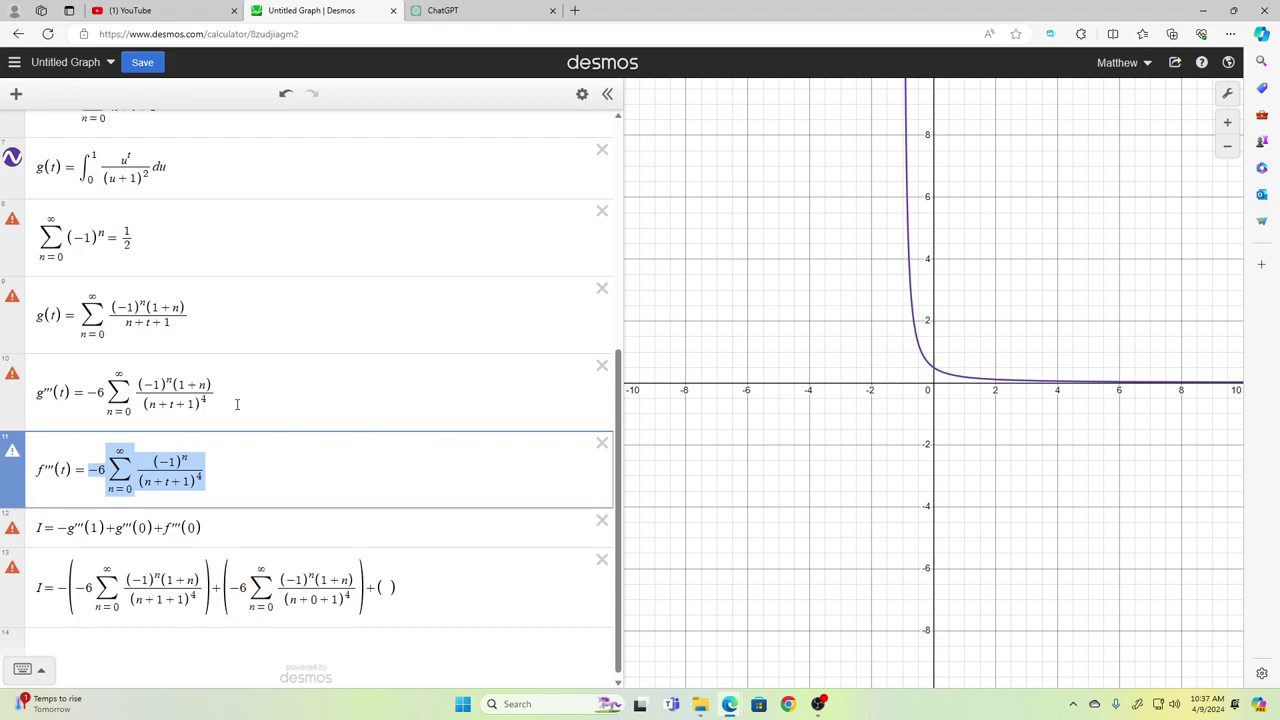
{"action": "key", "text": "ctrl+c"}
{"action": "key", "text": "Right"}
{"action": "key", "text": "Down"}
{"action": "key", "text": "Down"}
{"action": "key", "text": "ctrl+v"}
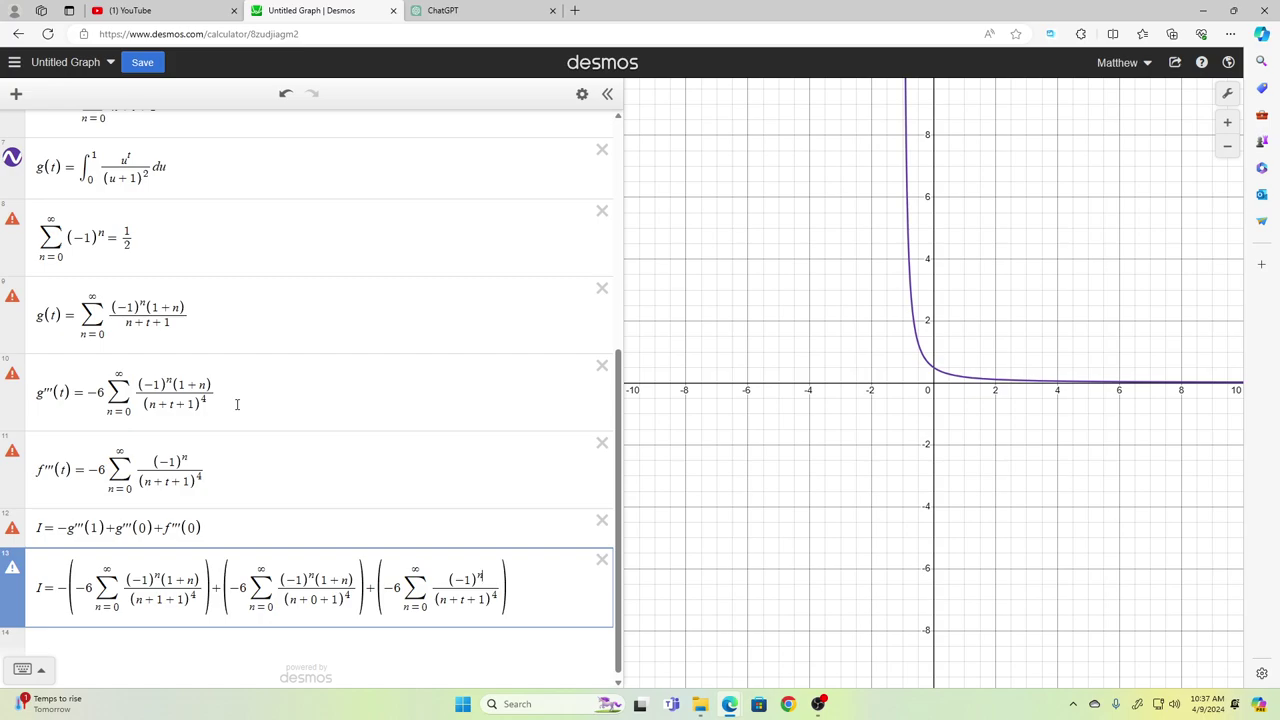
{"action": "key", "text": "BackSpace"}
{"action": "type", "text": "0"}
Step: Replace infinity with 10 as the upper limit of the third sum in the expanded expression for I
{"action": "key", "text": "Up"}
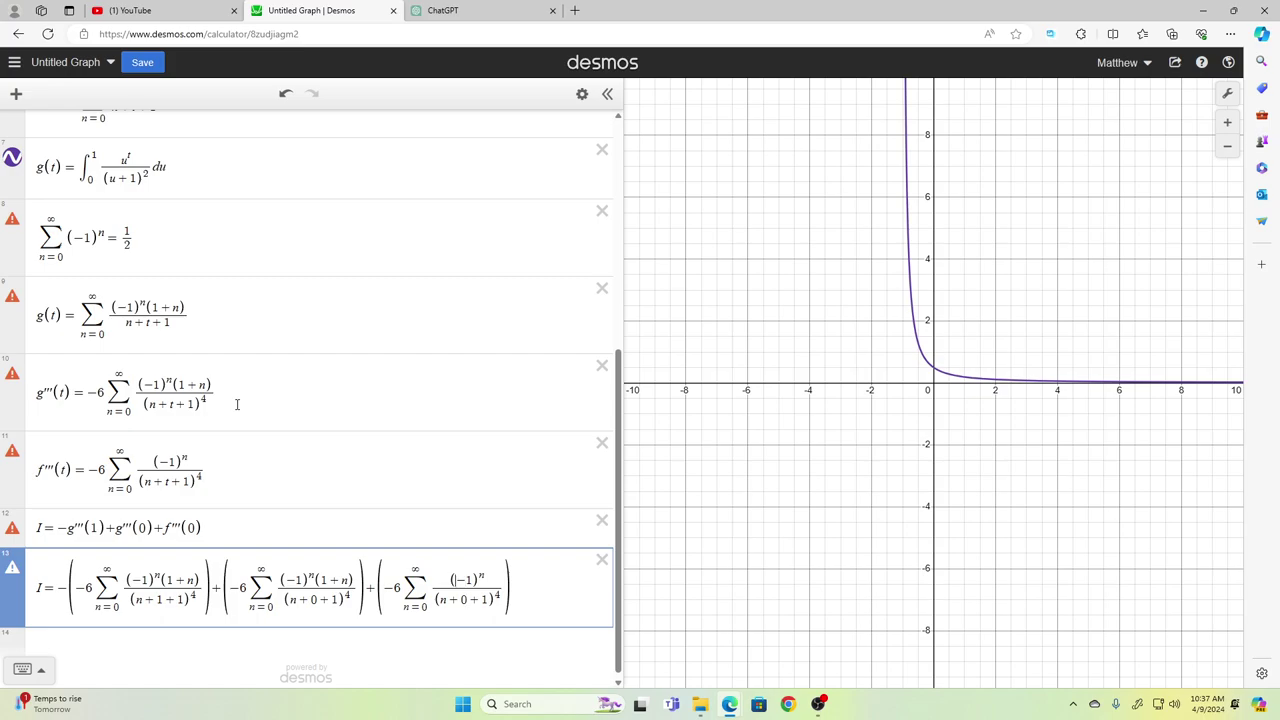
{"action": "key", "text": "Up"}
{"action": "key", "text": "BackSpace"}
{"action": "type", "text": "0"}
{"action": "key", "text": "Right"}
{"action": "key", "text": "Right"}
{"action": "key", "text": "BackSpace"}
{"action": "type", "text": "10"}
Step: Replace infinity with 10 as the upper limit of the second sum in the expanded expression for I
{"action": "key", "text": "Left"}
{"action": "key", "text": "Left"}
{"action": "key", "text": "Left"}
{"action": "key", "text": "Left"}
{"action": "key", "text": "Left"}
{"action": "key", "text": "Up"}
{"action": "key", "text": "BackSpace"}
{"action": "type", "text": "10"}
Step: Replace infinity with 10 as the upper limit of the first sum in the expanded expression for I
{"action": "key", "text": "Left"}
{"action": "key", "text": "Left"}
{"action": "key", "text": "Left"}
{"action": "key", "text": "Left"}
{"action": "key", "text": "Left"}
{"action": "key", "text": "Up"}
{"action": "key", "text": "BackSpace"}
{"action": "type", "text": "10"}
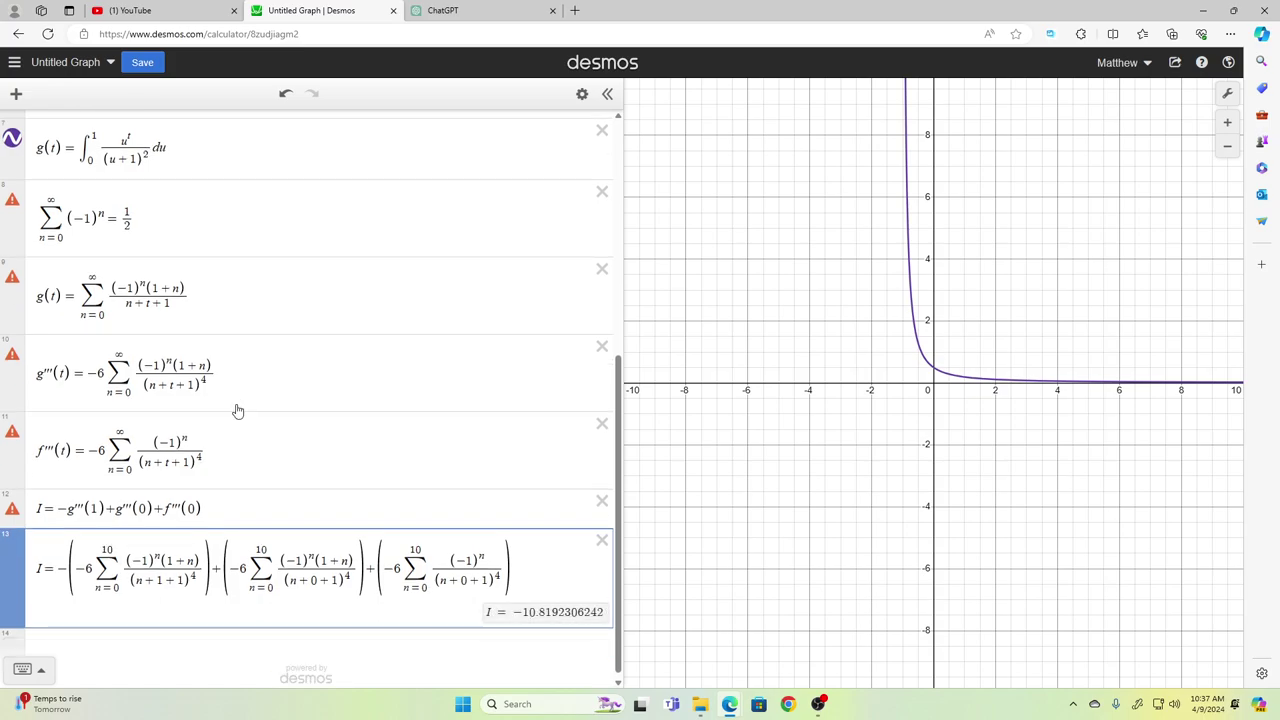
Step: Raise the upper limits of all three sums in the expanded expression for I to 1000
{"action": "scroll", "coordinate": [426, 412], "scroll_direction": "up", "scroll_amount": 5}
{"action": "scroll", "coordinate": [427, 414], "scroll_direction": "down", "scroll_amount": 2}
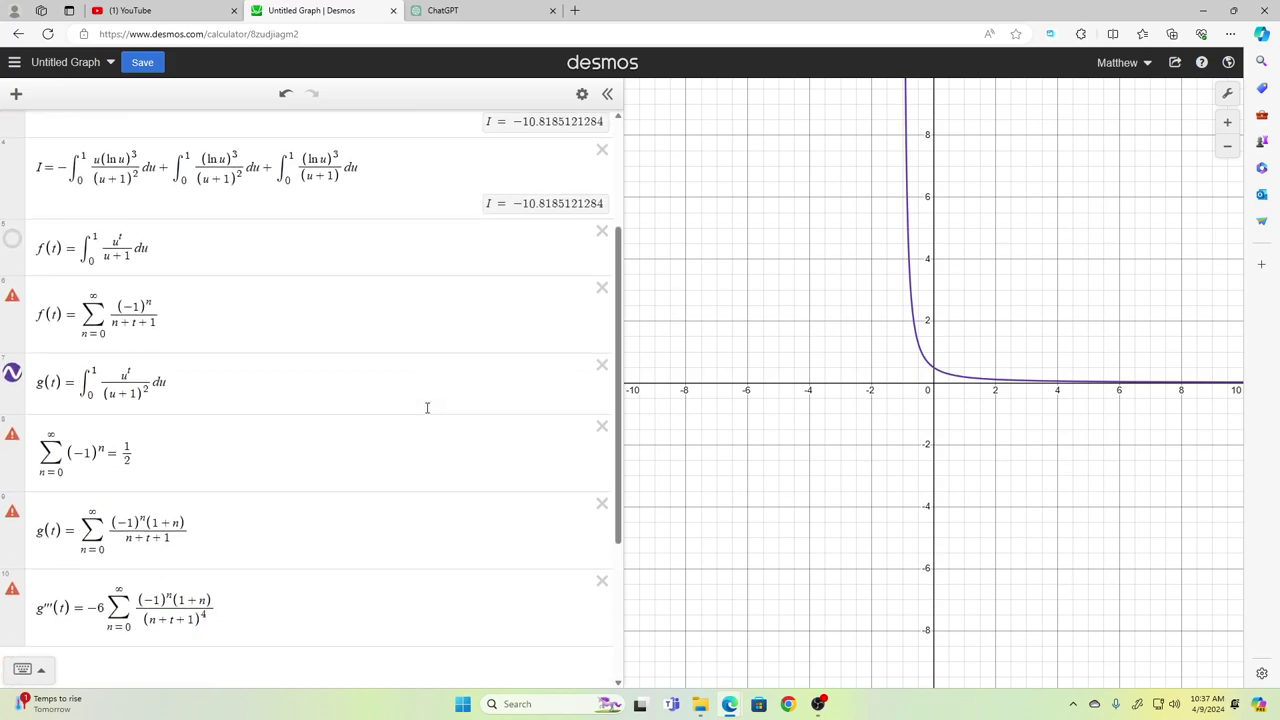
{"action": "scroll", "coordinate": [427, 414], "scroll_direction": "down", "scroll_amount": 4}
{"action": "scroll", "coordinate": [427, 412], "scroll_direction": "up", "scroll_amount": 2}
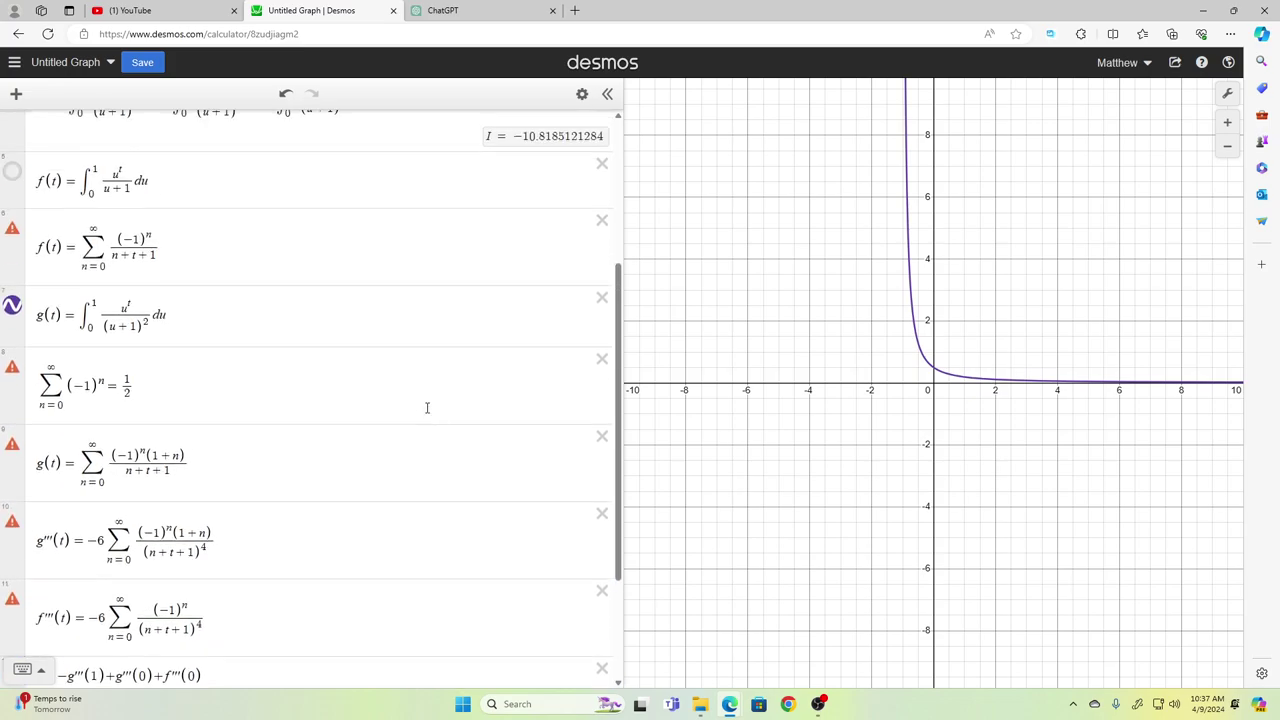
{"action": "scroll", "coordinate": [427, 408], "scroll_direction": "down", "scroll_amount": 2}
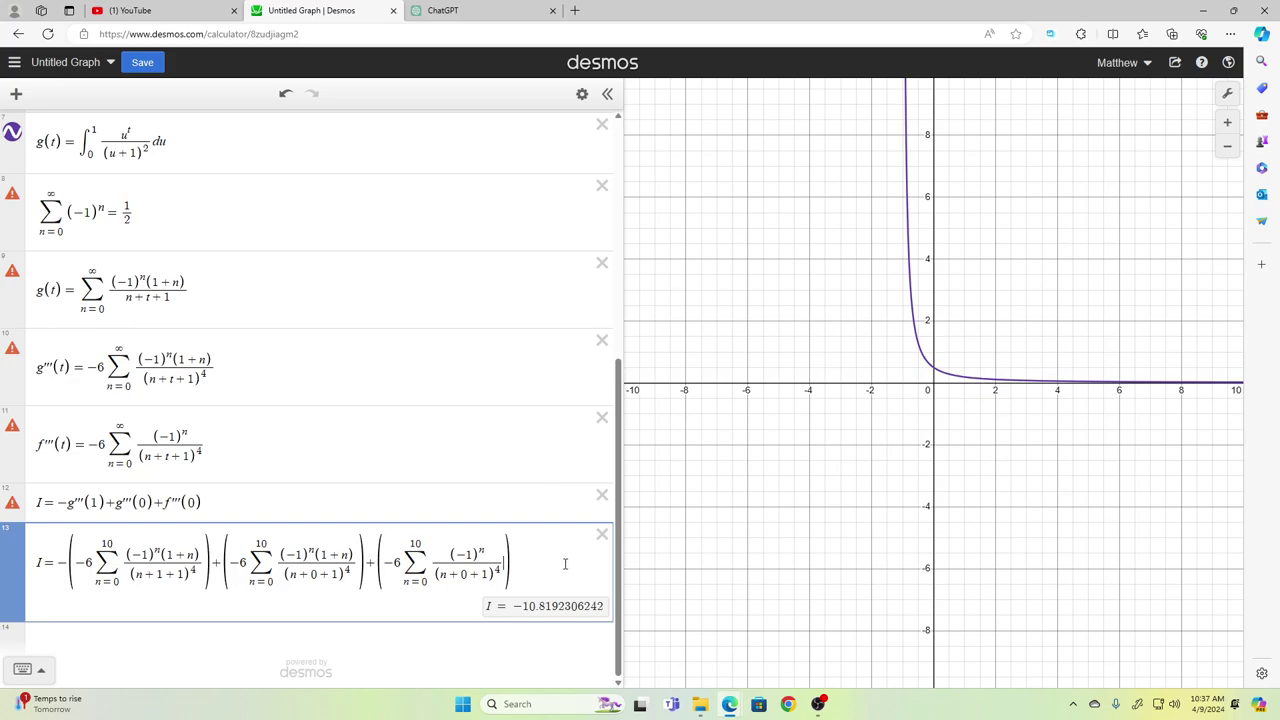
{"action": "key", "text": "Up"}
{"action": "key", "text": "Down"}
{"action": "type", "text": "00"}
{"action": "key", "text": "Left"}
{"action": "key", "text": "Left"}
{"action": "type", "text": "00"}
{"action": "key", "text": "Left"}
{"action": "key", "text": "Left"}
{"action": "key", "text": "Left"}
{"action": "key", "text": "Left"}
{"action": "key", "text": "Left"}
{"action": "key", "text": "Left"}
{"action": "key", "text": "Left"}
{"action": "key", "text": "Left"}
{"action": "key", "text": "Left"}
{"action": "key", "text": "Left"}
{"action": "key", "text": "Left"}
{"action": "key", "text": "Left"}
{"action": "key", "text": "Left"}
{"action": "key", "text": "Left"}
{"action": "key", "text": "Left"}
{"action": "type", "text": "00"}
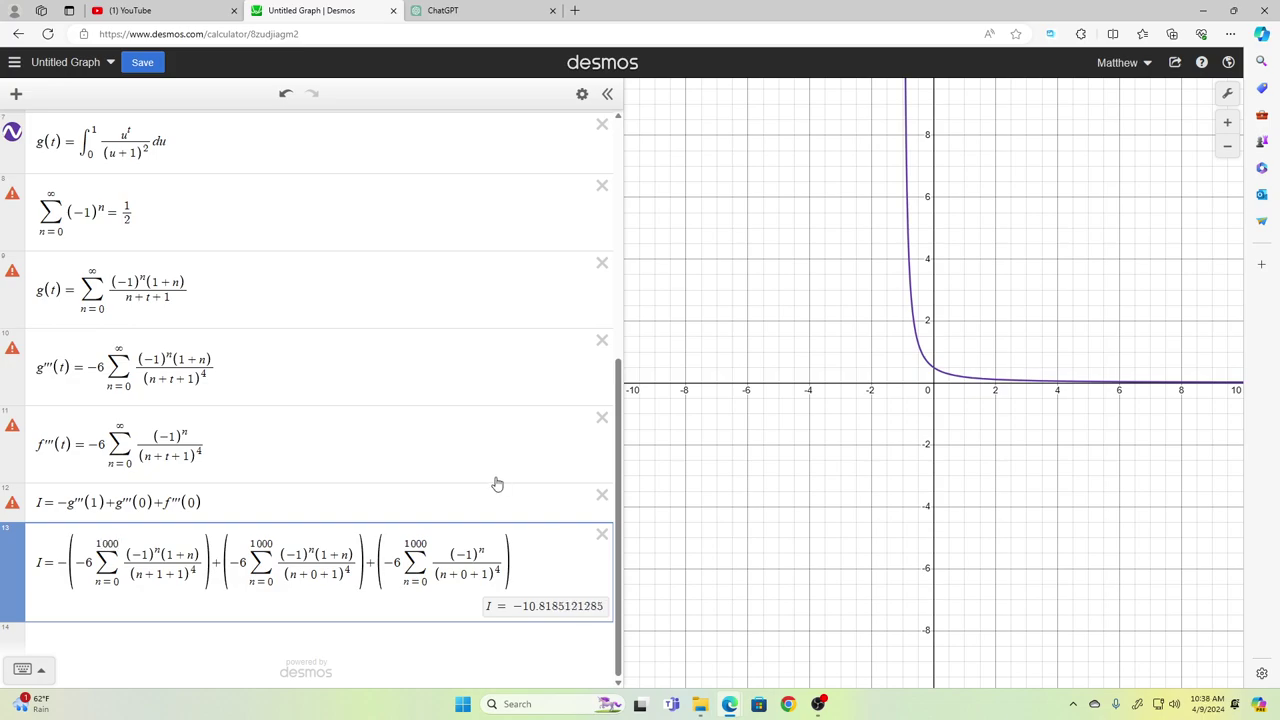
Step: Move the original integral expression for I directly below the three-sum series expression for comparison
{"action": "scroll", "coordinate": [497, 480], "scroll_direction": "up", "scroll_amount": 3}
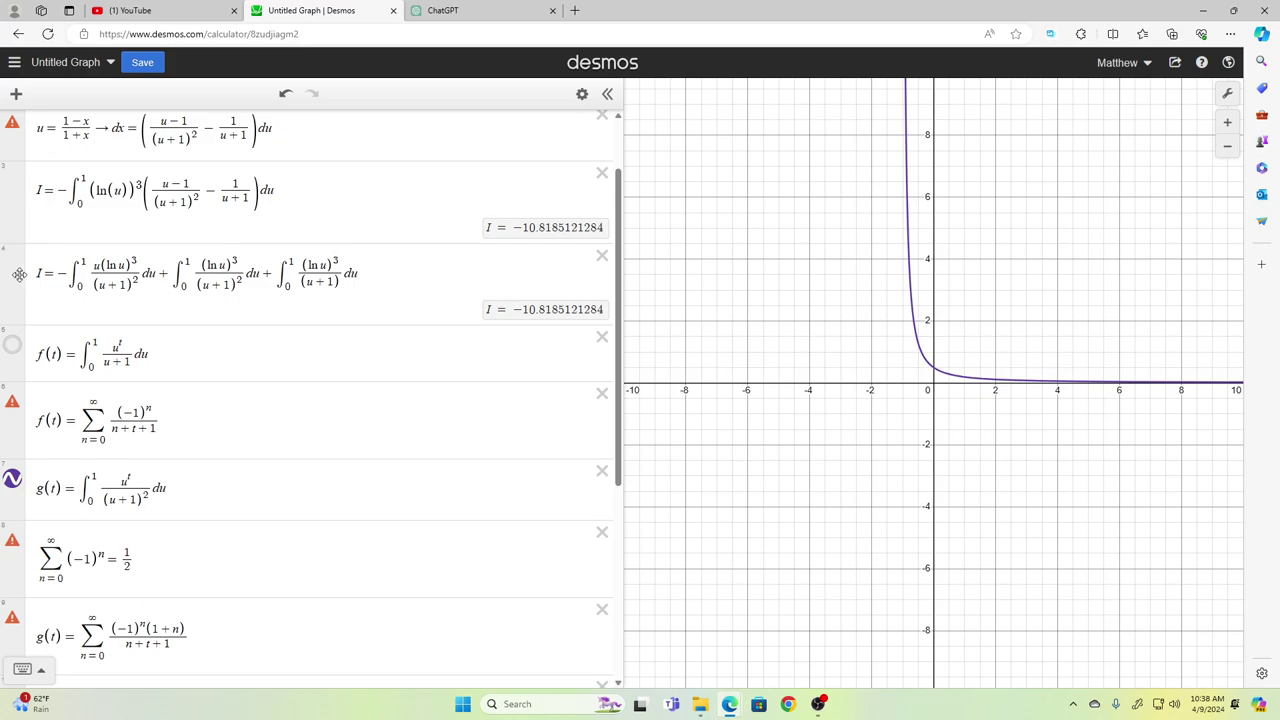
{"action": "scroll", "coordinate": [16, 250], "scroll_direction": "up", "scroll_amount": 2}
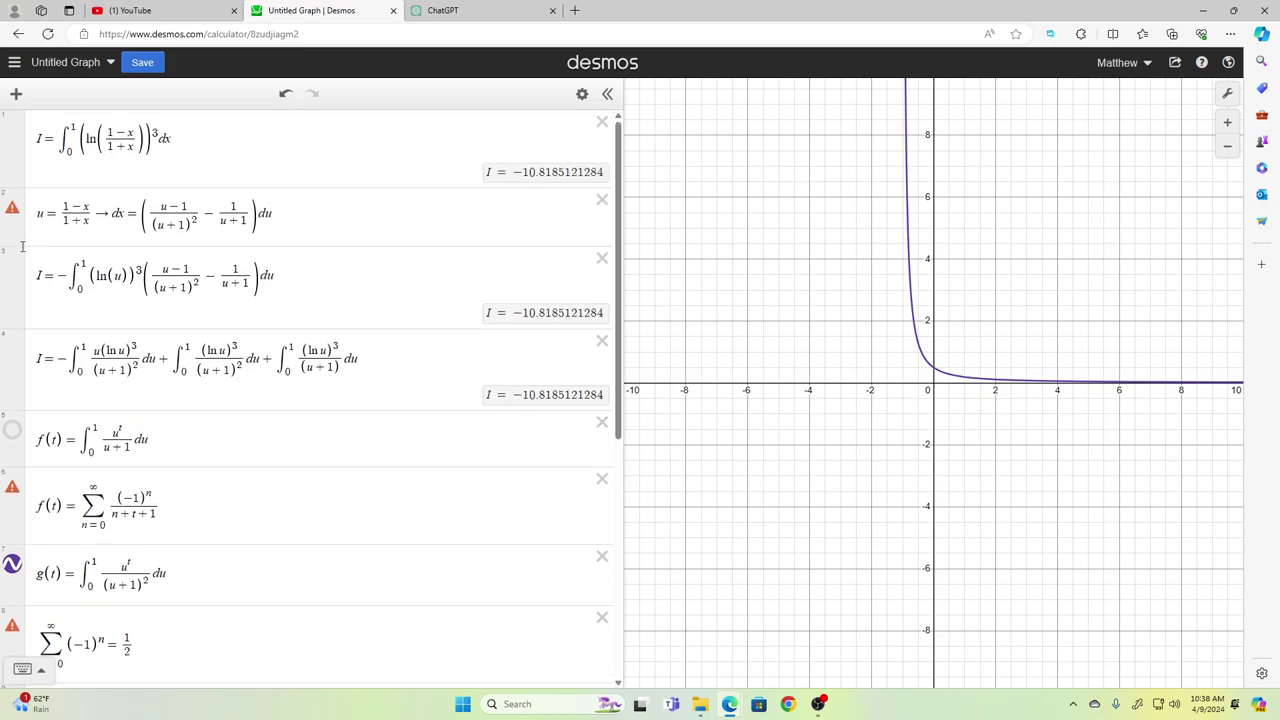
{"action": "left_click_drag", "start_coordinate": [14, 137], "coordinate": [14, 565]}
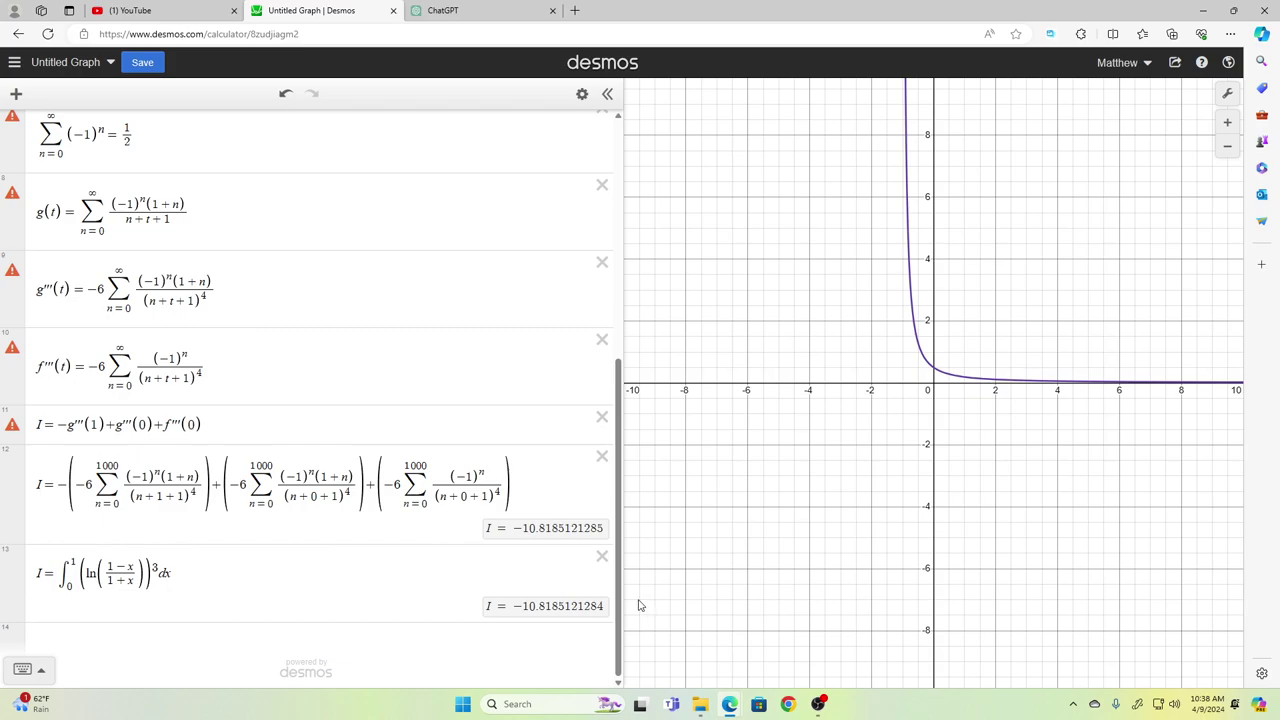
{"action": "left_click", "coordinate": [540, 489]}
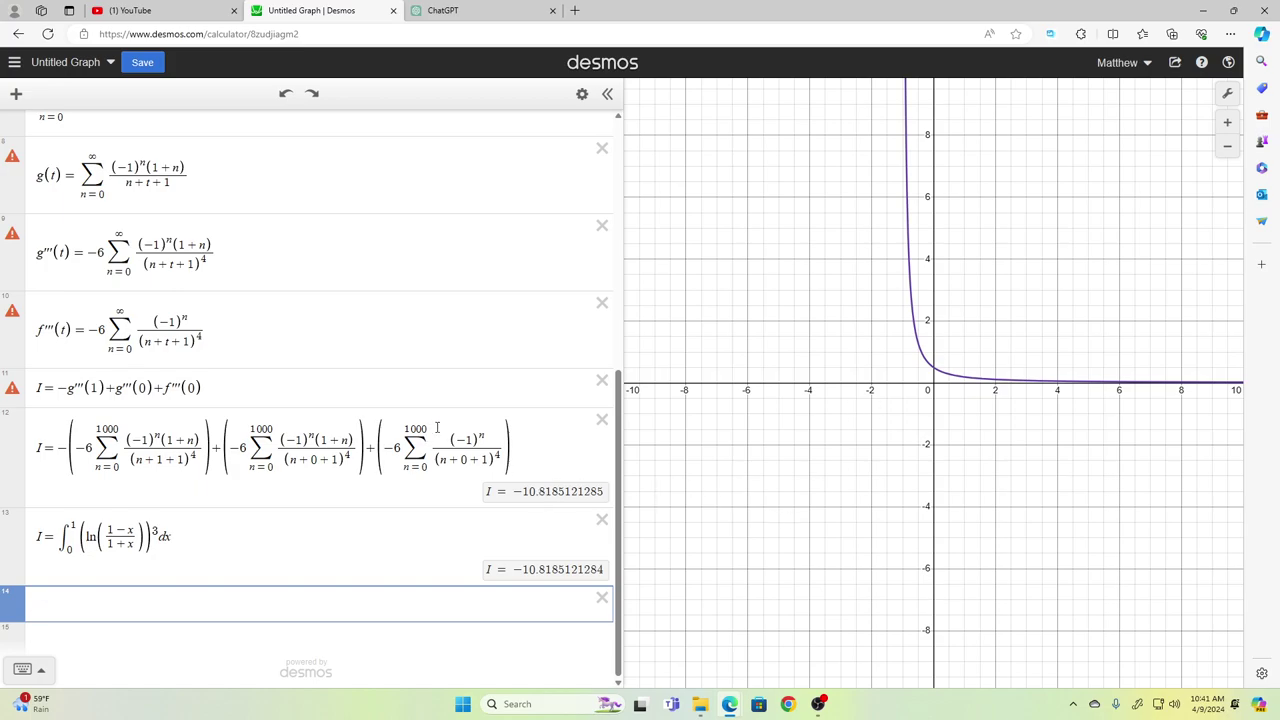
Step: Copy the whole three-sum expression for I into the empty expression line below the original integral
{"action": "left_click", "coordinate": [540, 436]}
{"action": "key", "text": "ctrl+a"}
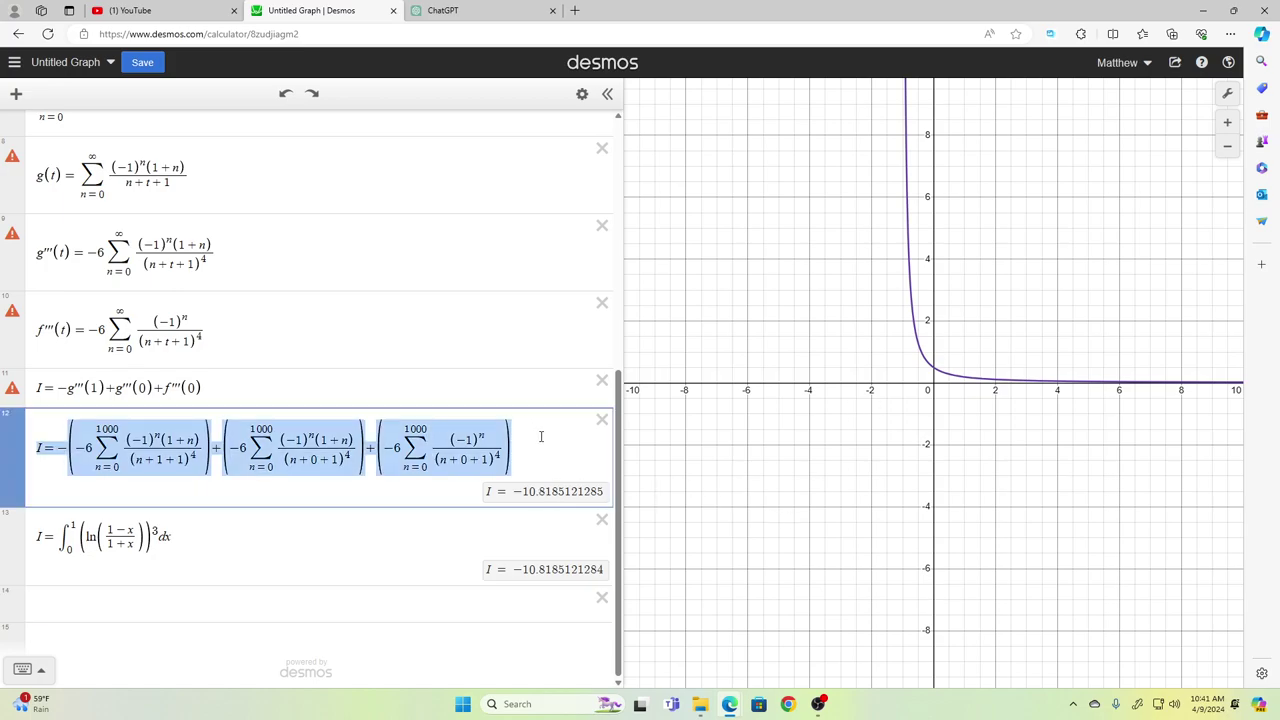
{"action": "key", "text": "ctrl+c"}
{"action": "key", "text": "Down"}
{"action": "key", "text": "Down"}
{"action": "key", "text": "ctrl+v"}
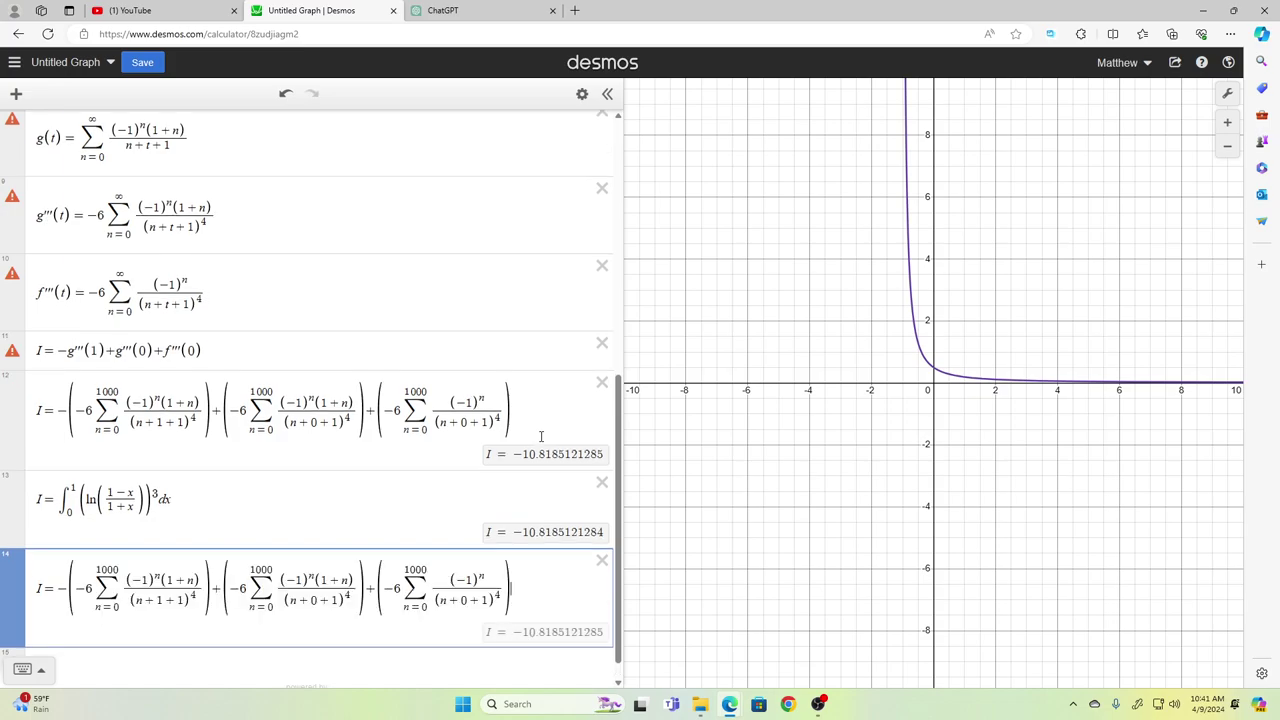
Step: Simplify the first term of the copied expression to 6 times its sum by removing both minus signs and the parentheses
{"action": "key", "text": "Right"}
{"action": "key", "text": "Right"}
{"action": "key", "text": "Right"}
{"action": "key", "text": "Right"}
{"action": "key", "text": "Right"}
{"action": "key", "text": "Right"}
{"action": "key", "text": "Right"}
{"action": "key", "text": "Right"}
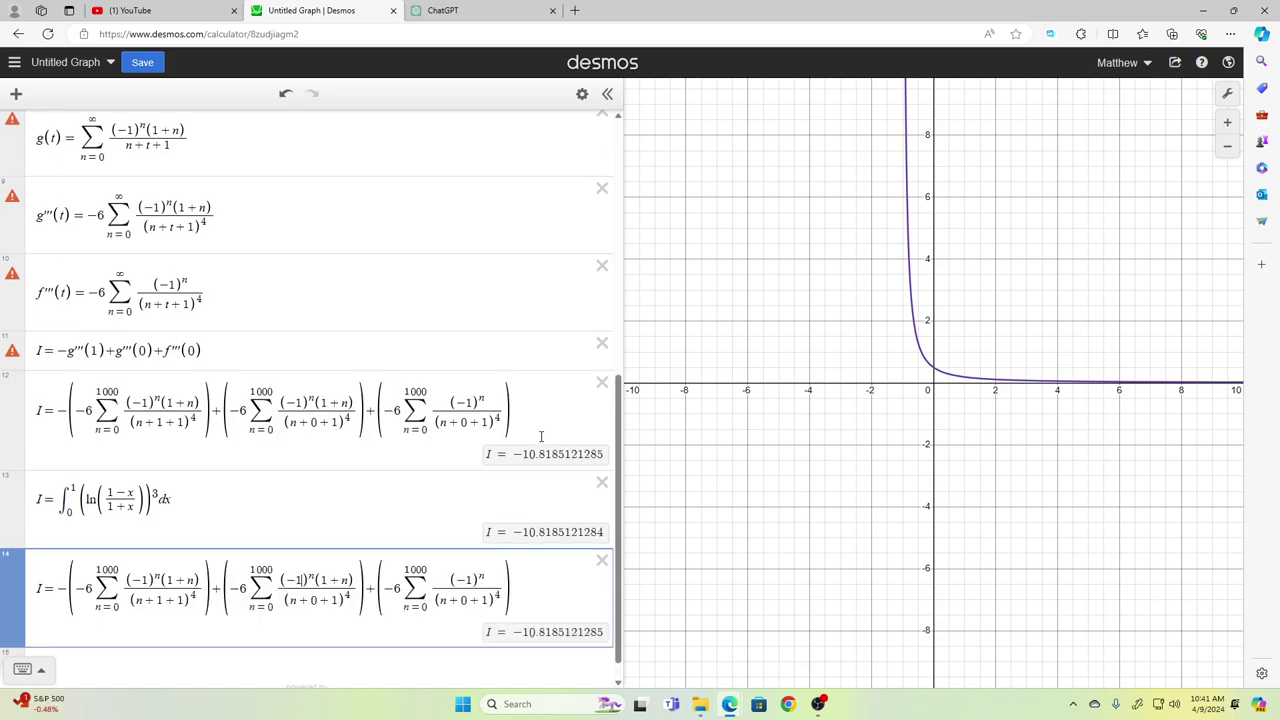
{"action": "key", "text": "Left"}
{"action": "key", "text": "Left"}
{"action": "key", "text": "Left"}
{"action": "key", "text": "Left"}
{"action": "key", "text": "BackSpace"}
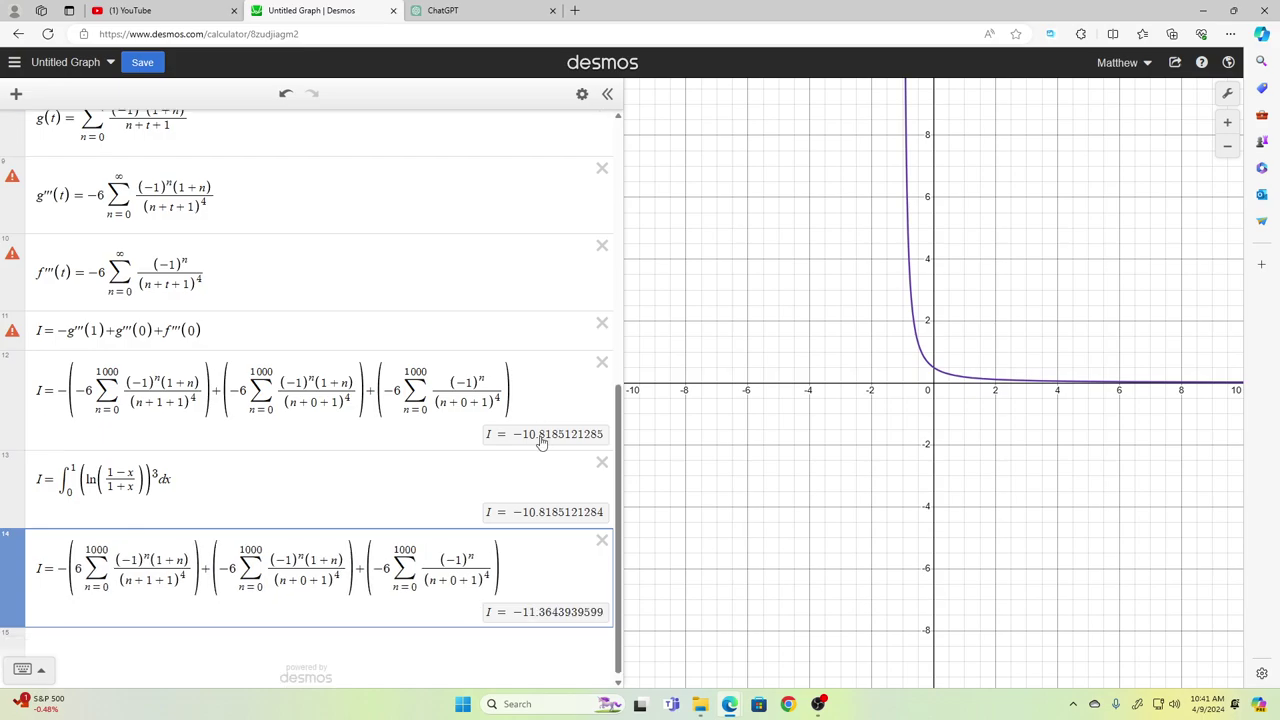
{"action": "key", "text": "Left"}
{"action": "key", "text": "BackSpace"}
{"action": "key", "text": "BackSpace"}
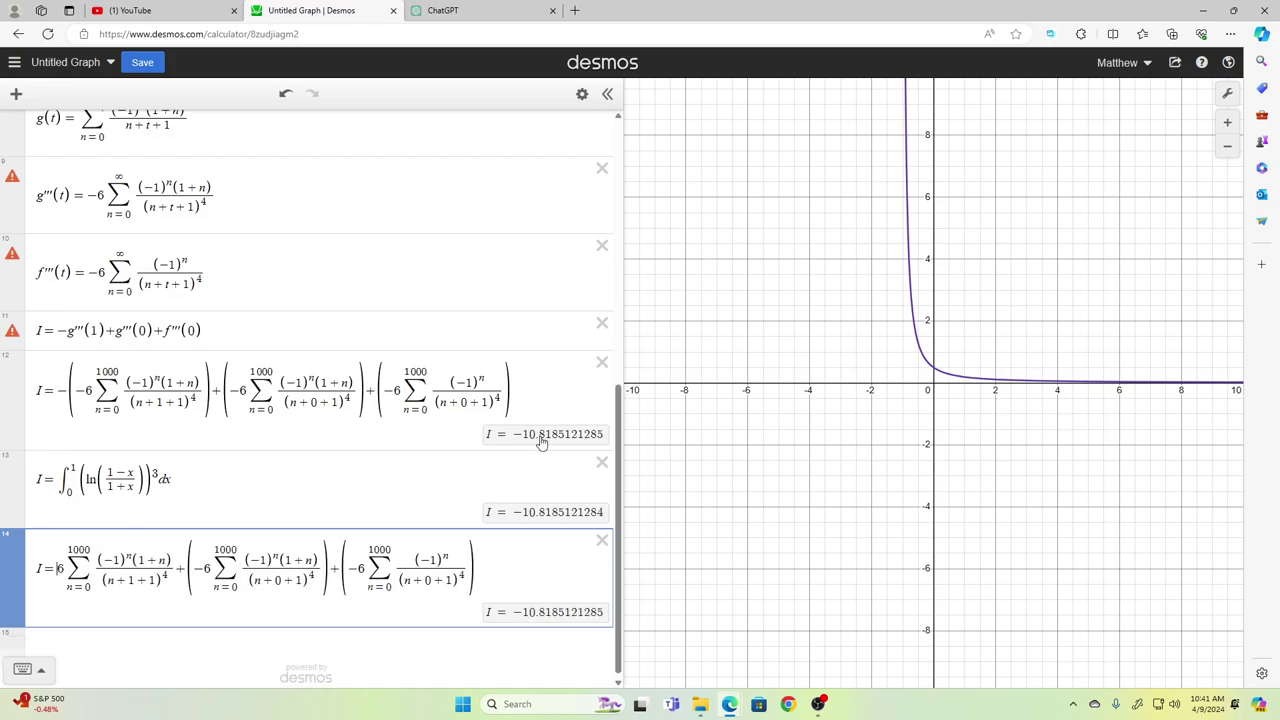
Step: Remove the second term's parentheses and combine its signs so it reads minus 6 times the sum
{"action": "key", "text": "Right"}
{"action": "key", "text": "BackSpace"}
{"action": "key", "text": "BackSpace"}
{"action": "key", "text": "BackSpace"}
{"action": "type", "text": "-"}
{"action": "key", "text": "Right"}
{"action": "key", "text": "Right"}
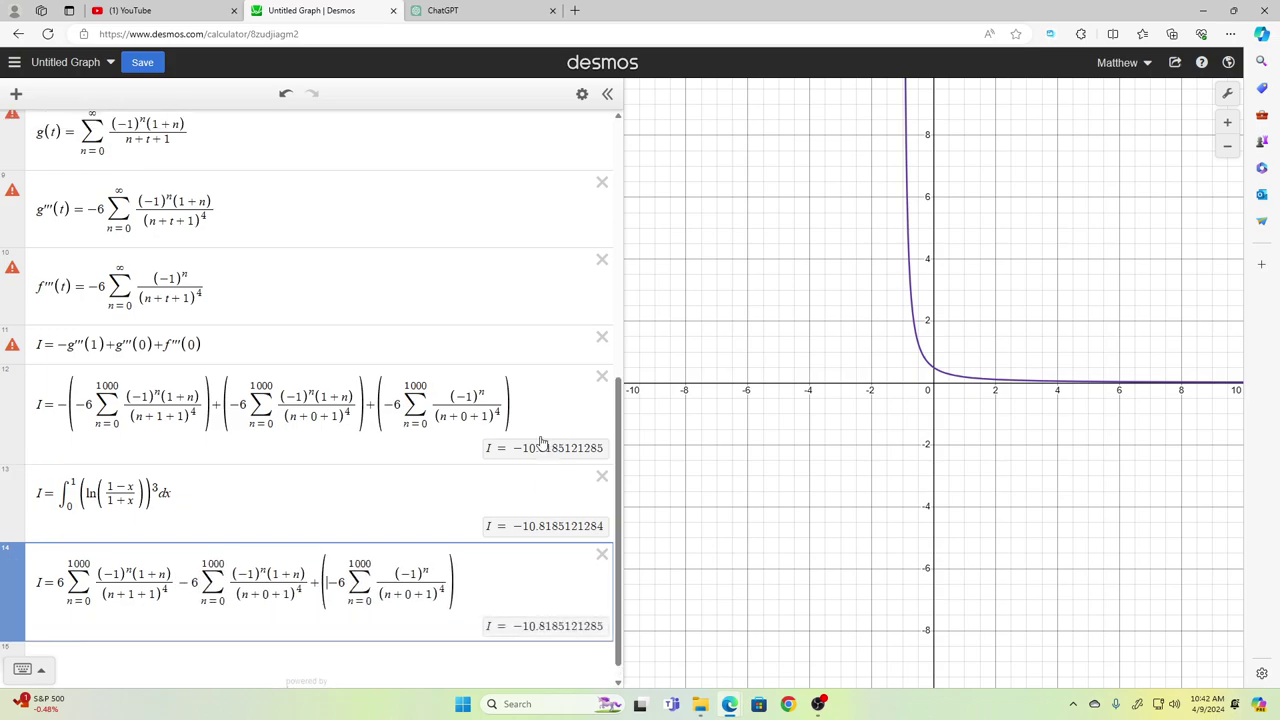
Step: Remove the third term's parentheses and combine its signs so it reads minus 6 times the sum
{"action": "key", "text": "BackSpace"}
{"action": "key", "text": "BackSpace"}
{"action": "key", "text": "BackSpace"}
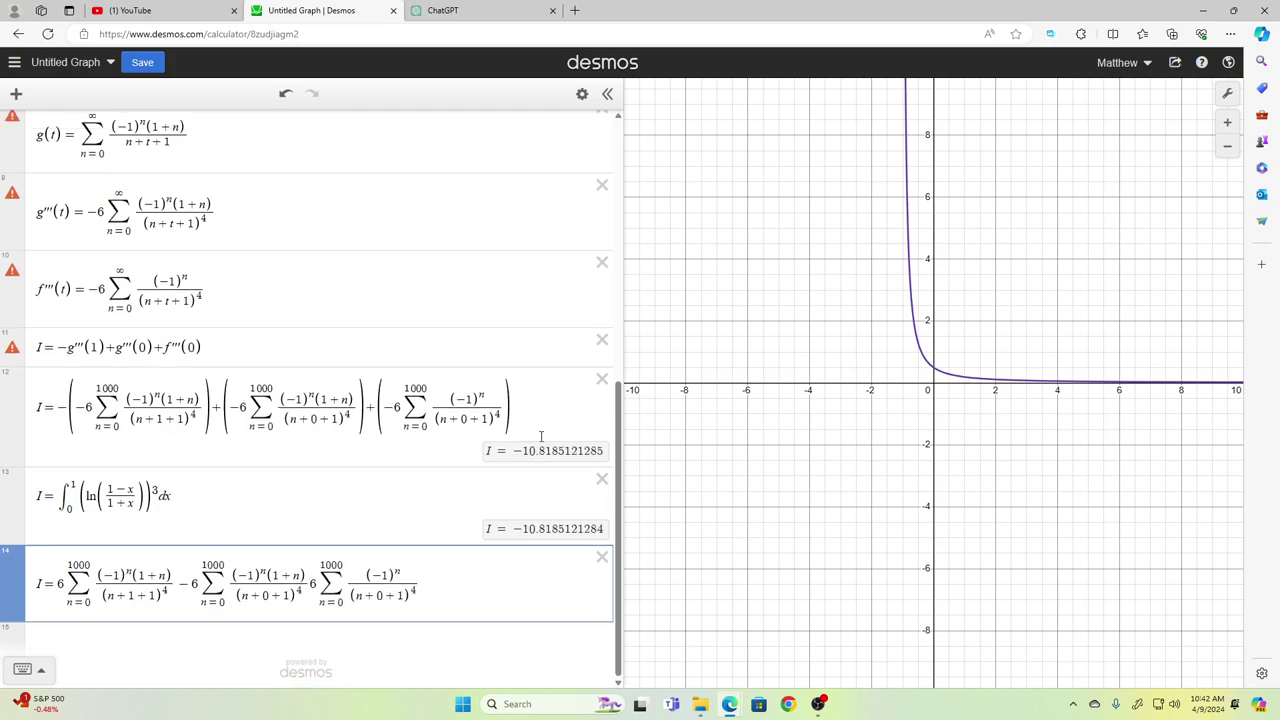
{"action": "type", "text": "-"}
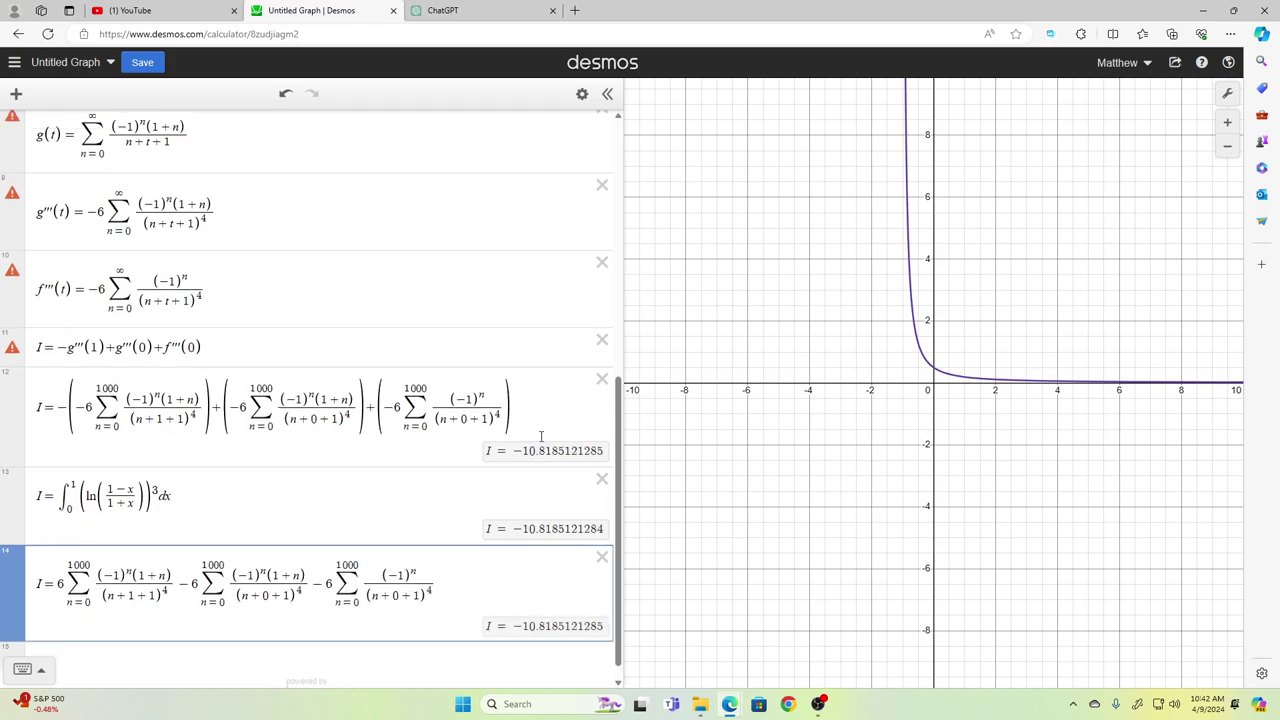
{"action": "key", "text": "Escape"}
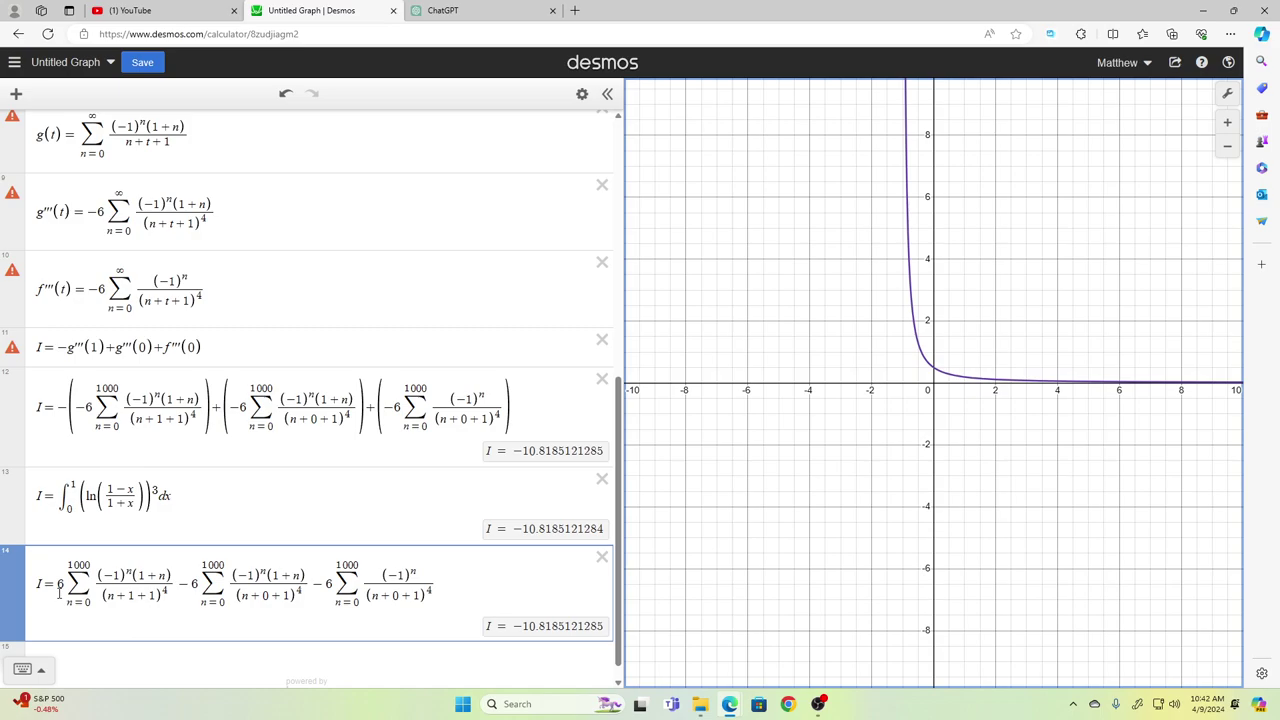
Step: Simplify the denominator of the first sum in the copied expression to (n+2)^4
{"action": "double_click", "coordinate": [147, 598]}
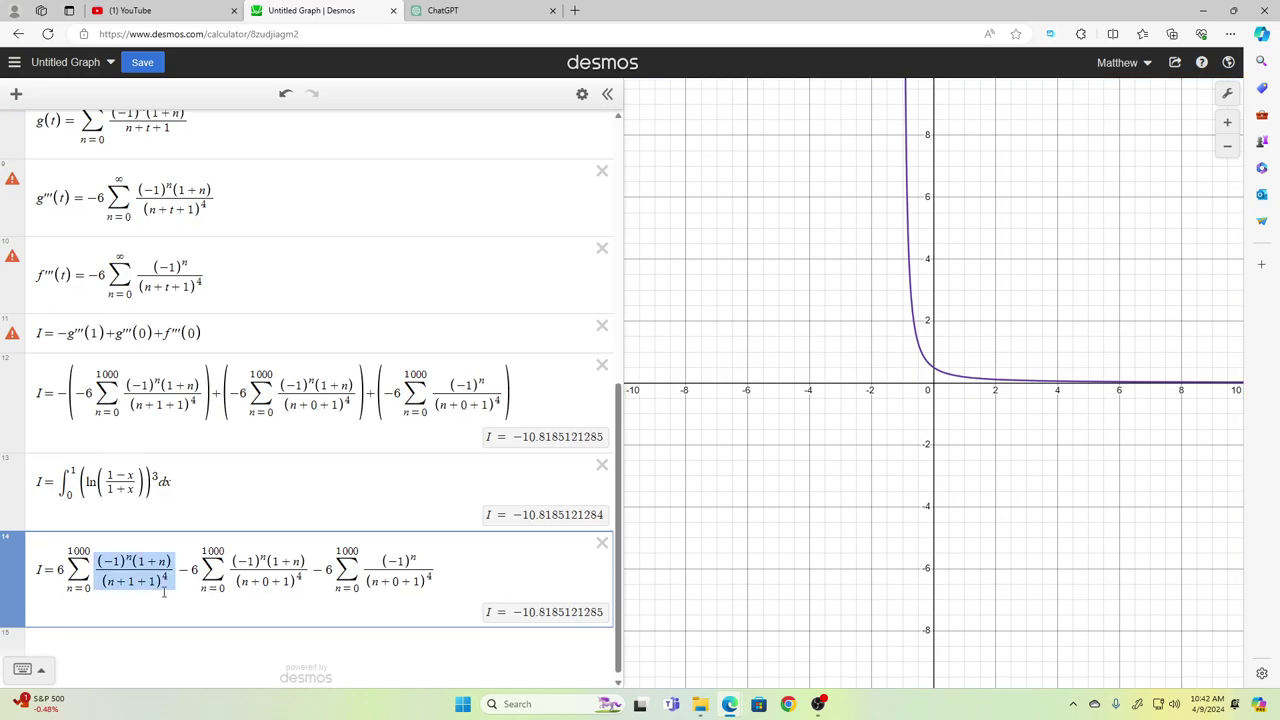
{"action": "left_click", "coordinate": [151, 585]}
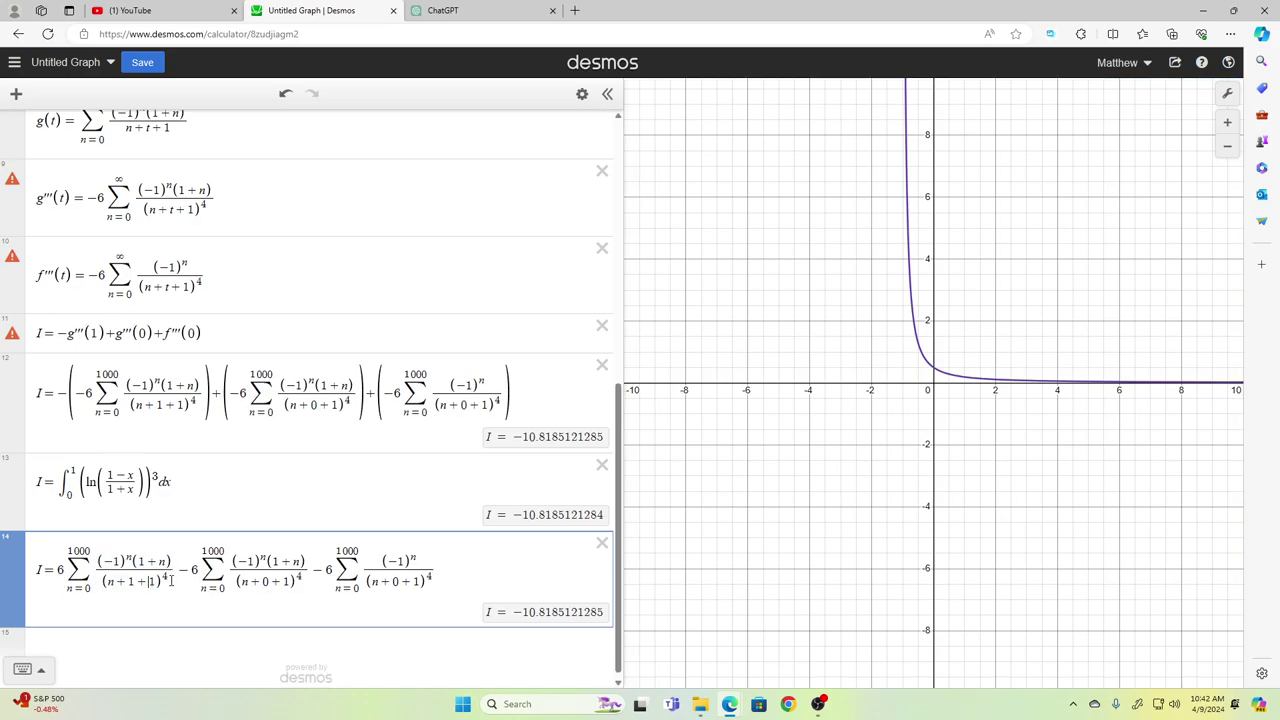
{"action": "key", "text": "BackSpace"}
{"action": "key", "text": "BackSpace"}
{"action": "key", "text": "BackSpace"}
{"action": "type", "text": "2"}
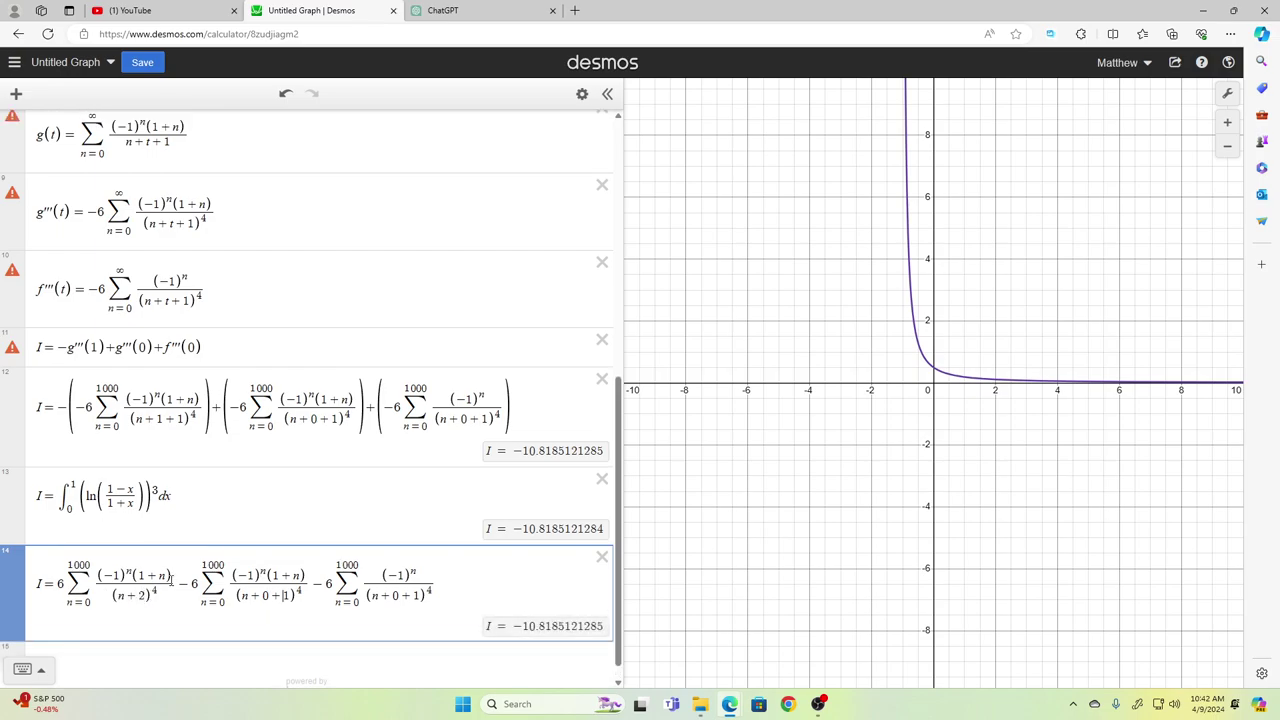
Step: Simplify the denominator of the second sum to (n+1)^4 by deleting the zero term
{"action": "key", "text": "Left"}
{"action": "key", "text": "BackSpace"}
{"action": "key", "text": "BackSpace"}
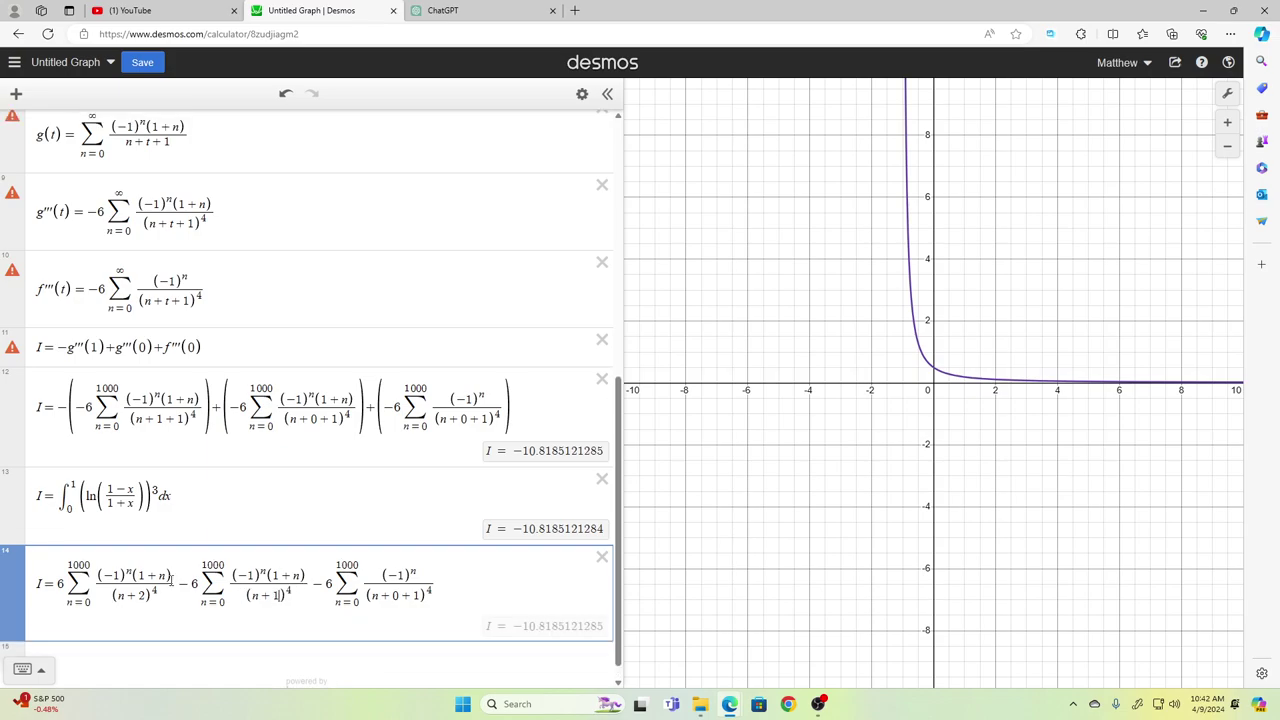
{"action": "key", "text": "Tab"}
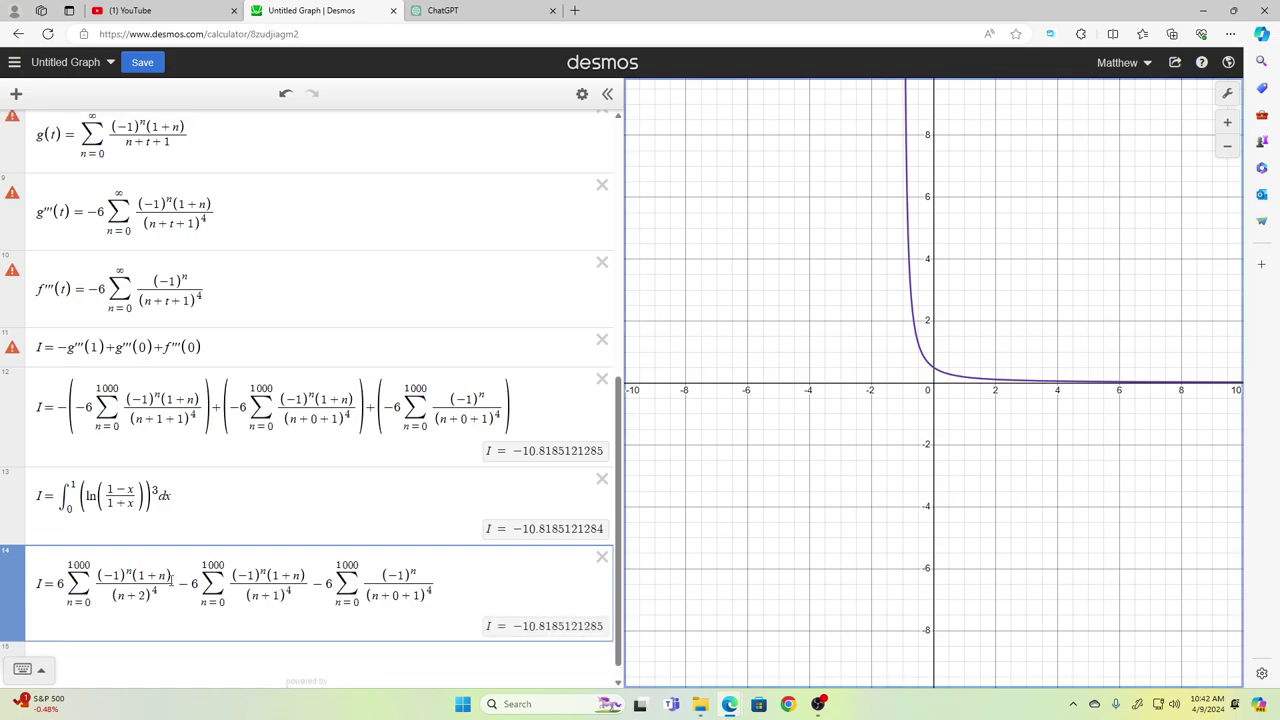
Step: Simplify the denominator of the third sum to (n+1)^4 by deleting the zero term
{"action": "left_click", "coordinate": [423, 595]}
{"action": "key", "text": "BackSpace"}
{"action": "key", "text": "BackSpace"}
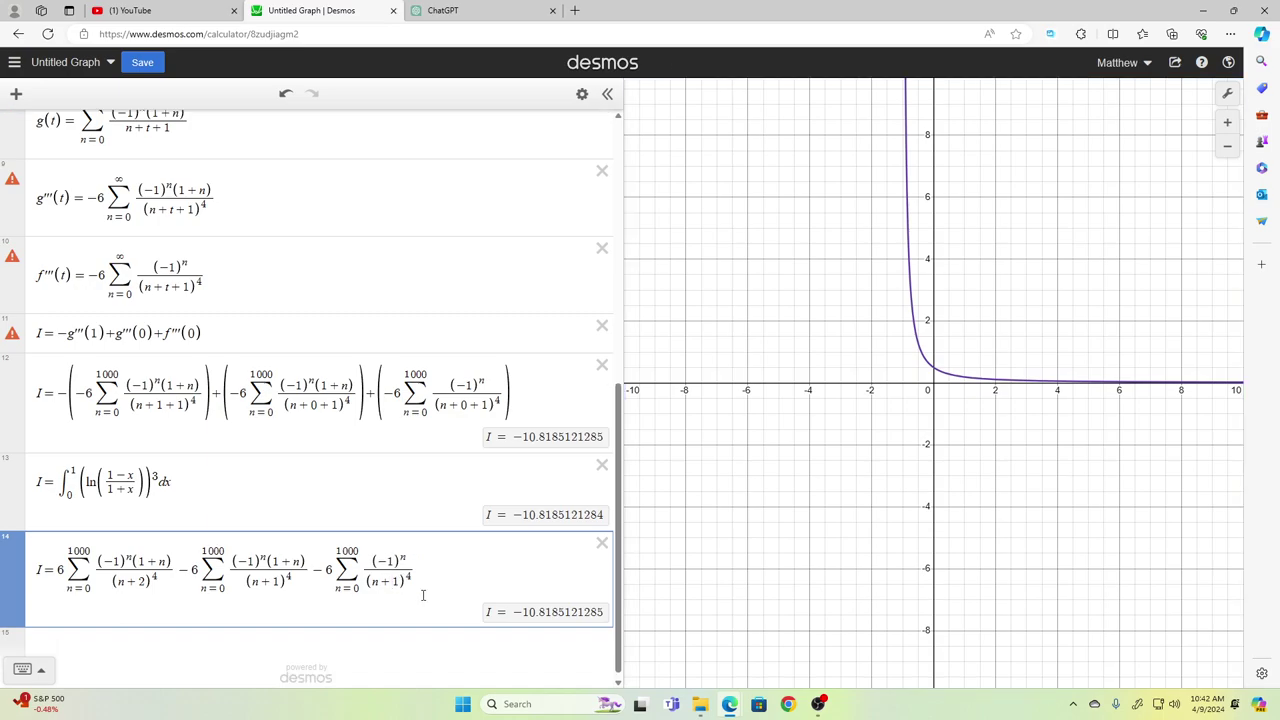
{"action": "key", "text": "Escape"}
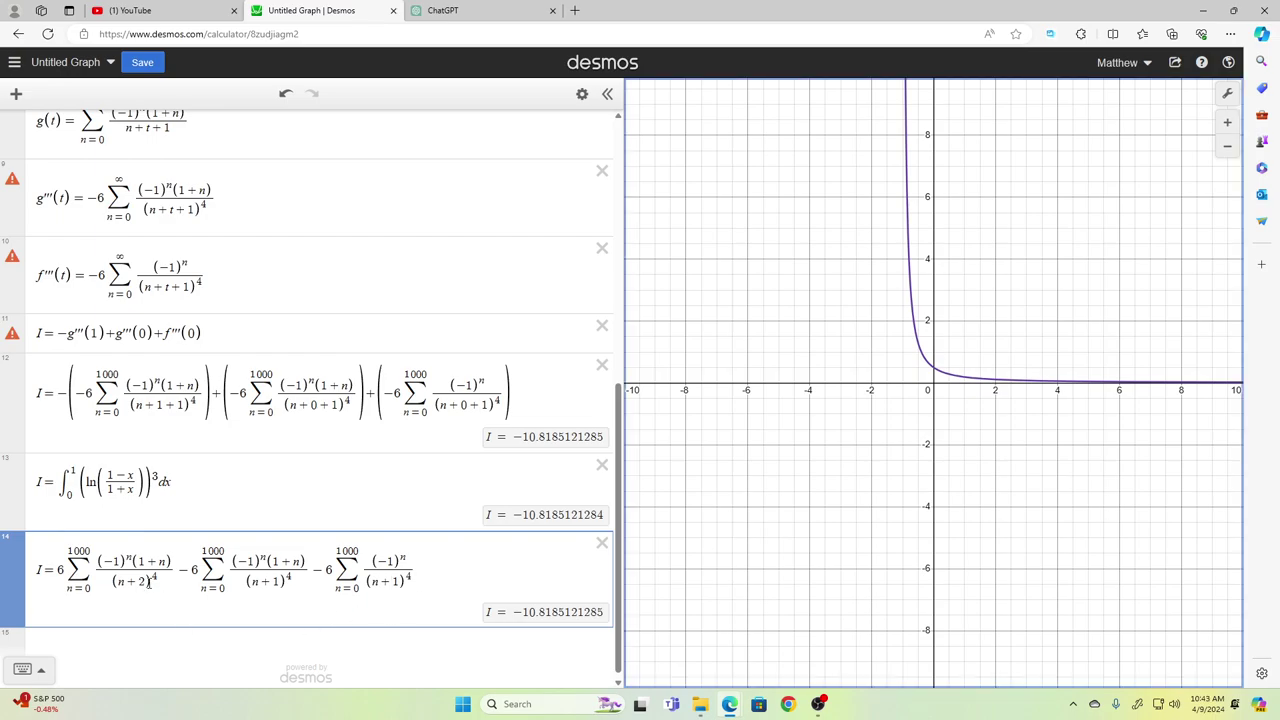
Step: Set the lower limit of the first sum in the simplified expression to n=1
{"action": "double_click", "coordinate": [93, 590]}
{"action": "left_click", "coordinate": [96, 590]}
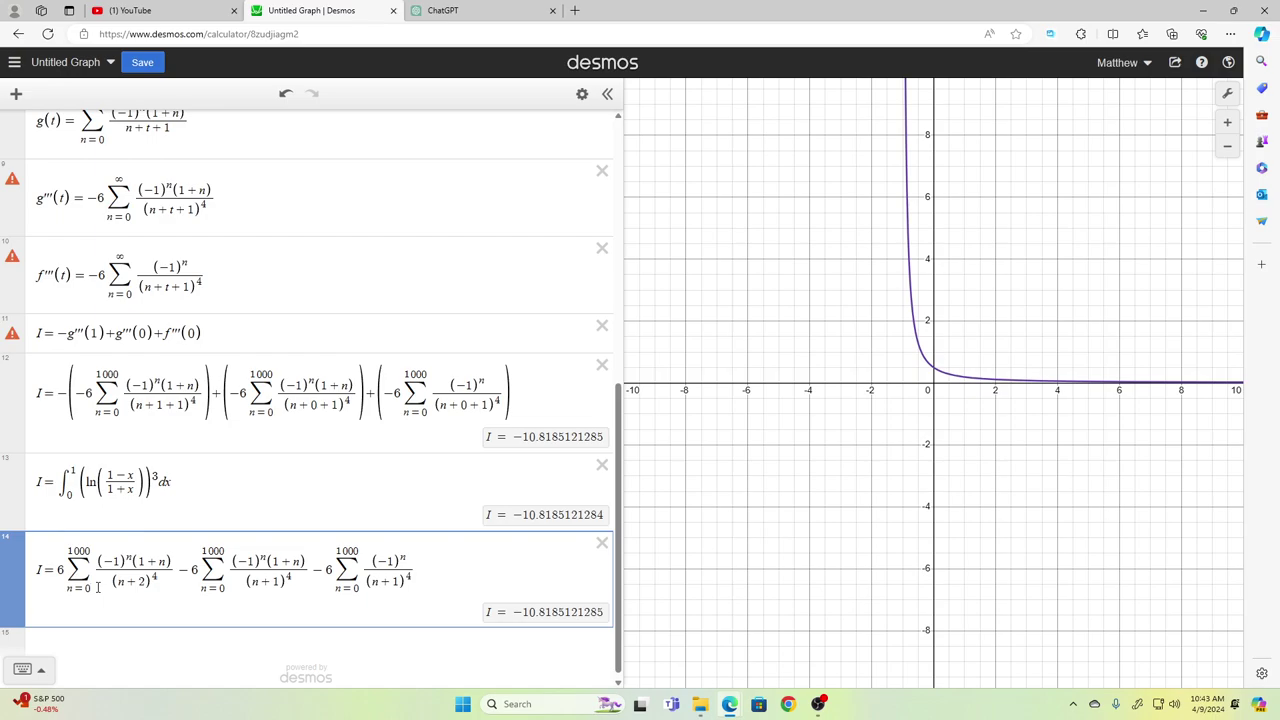
{"action": "key", "text": "BackSpace"}
{"action": "type", "text": "1"}
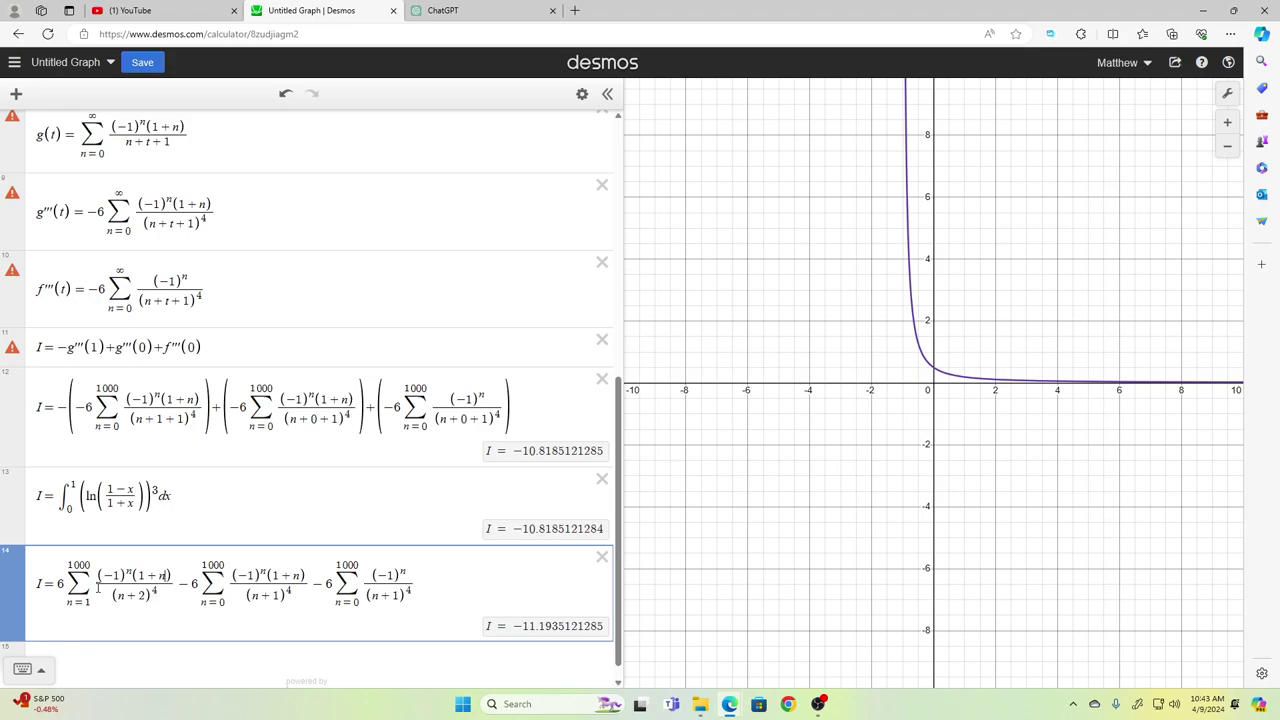
Step: Shift the index inside the first sum by replacing the factor (1+n) with n and the denominator with (n+1)^4
{"action": "key", "text": "shift+Left"}
{"action": "key", "text": "BackSpace"}
{"action": "key", "text": "Down"}
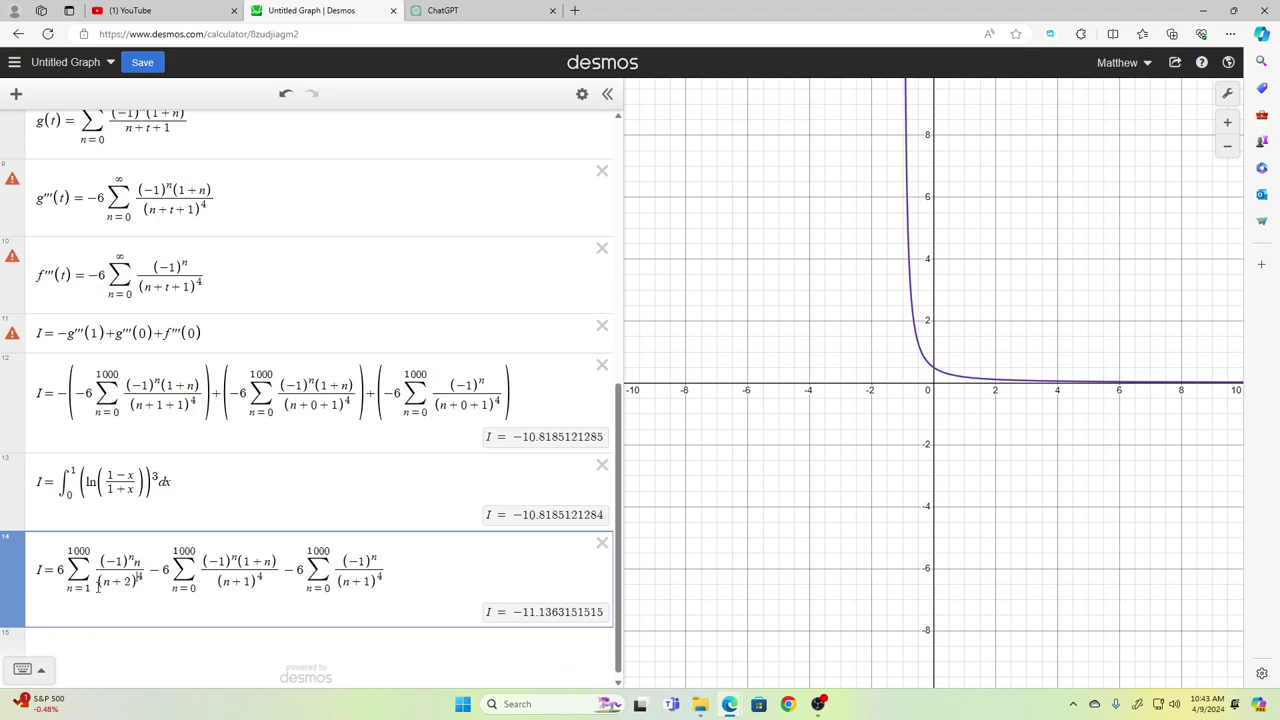
{"action": "key", "text": "BackSpace"}
{"action": "type", "text": "1"}
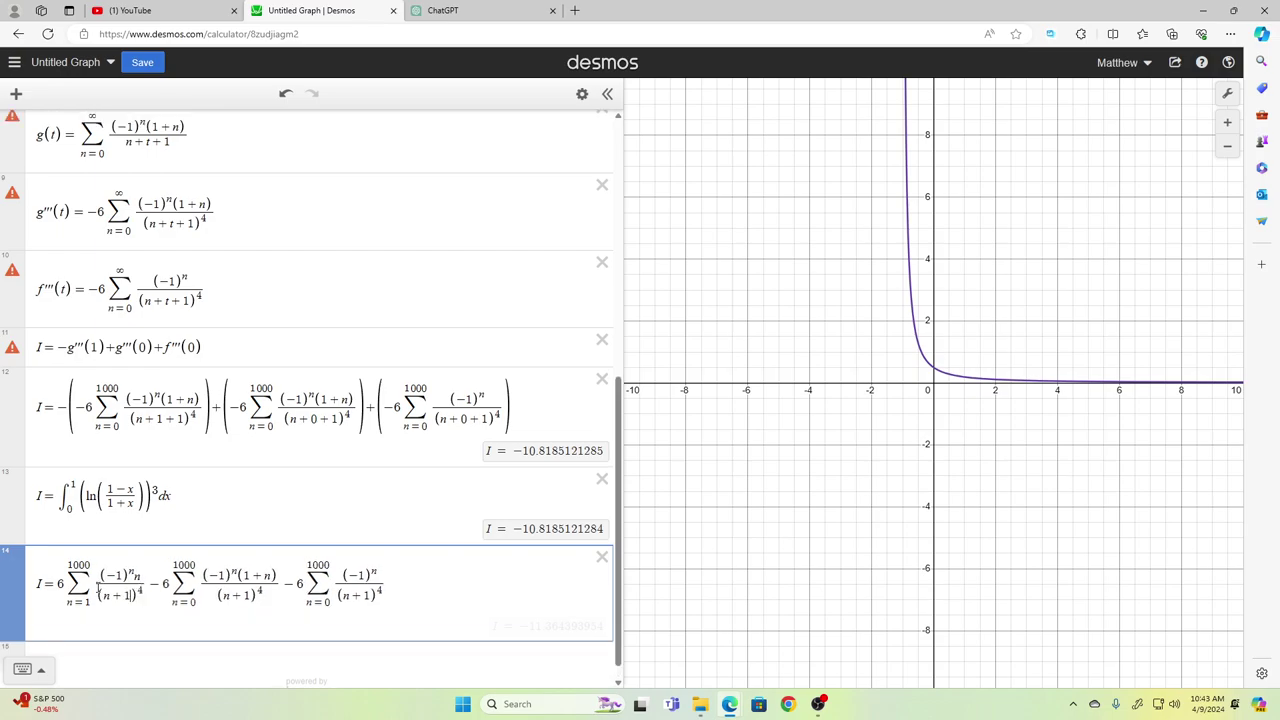
Step: Change the coefficient of the first sum in the simplified expression to -6
{"action": "key", "text": "Up"}
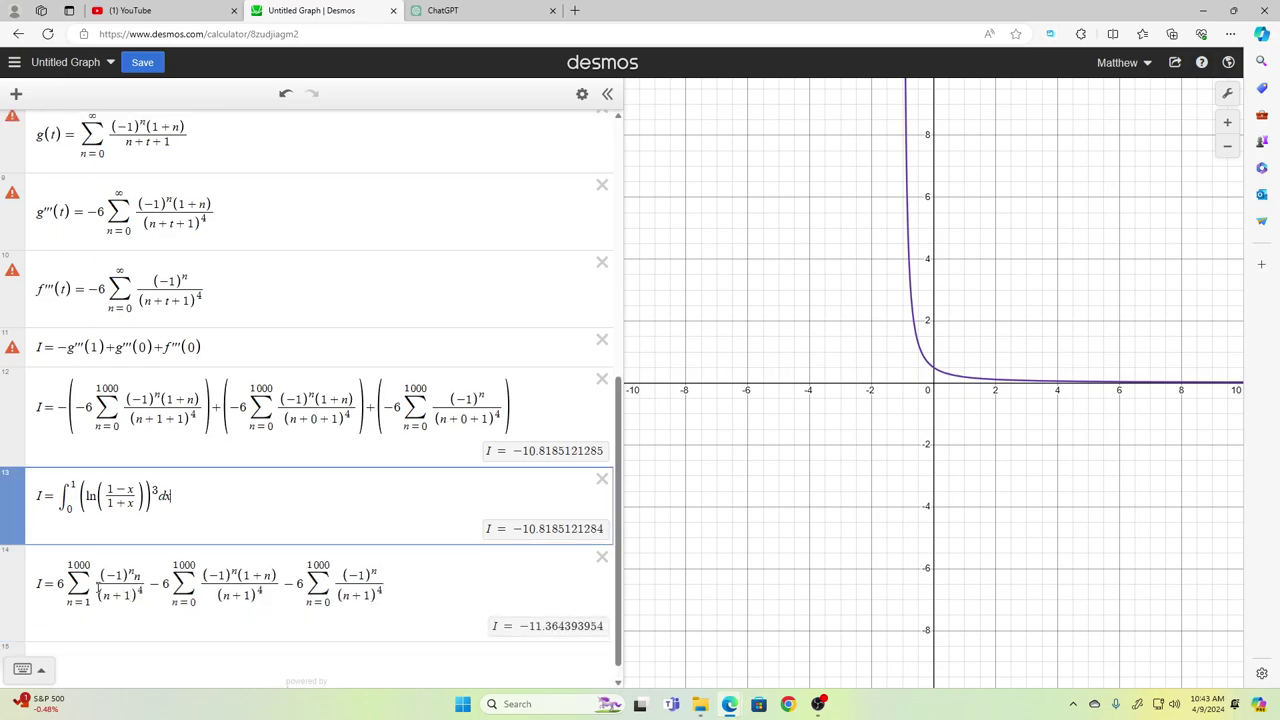
{"action": "key", "text": "Down"}
{"action": "key", "text": "Left"}
{"action": "key", "text": "Left"}
{"action": "key", "text": "Left"}
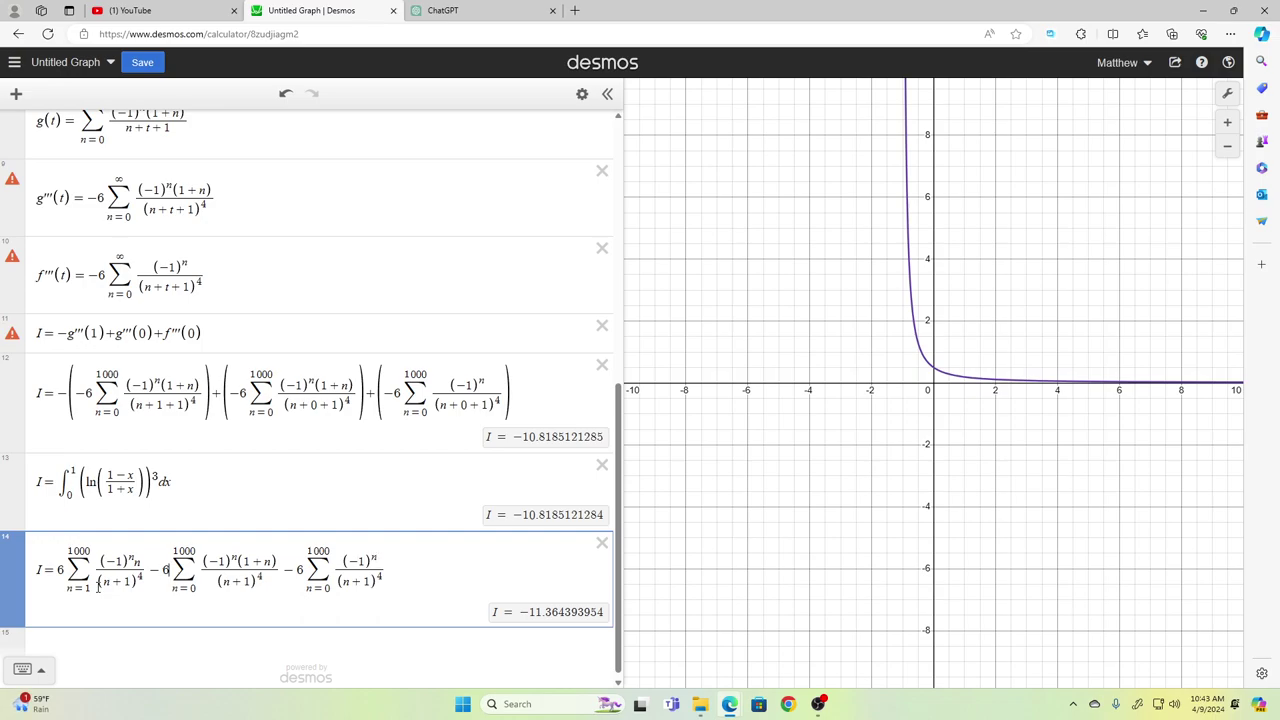
{"action": "key", "text": "Left"}
{"action": "key", "text": "Left"}
{"action": "type", "text": "-"}
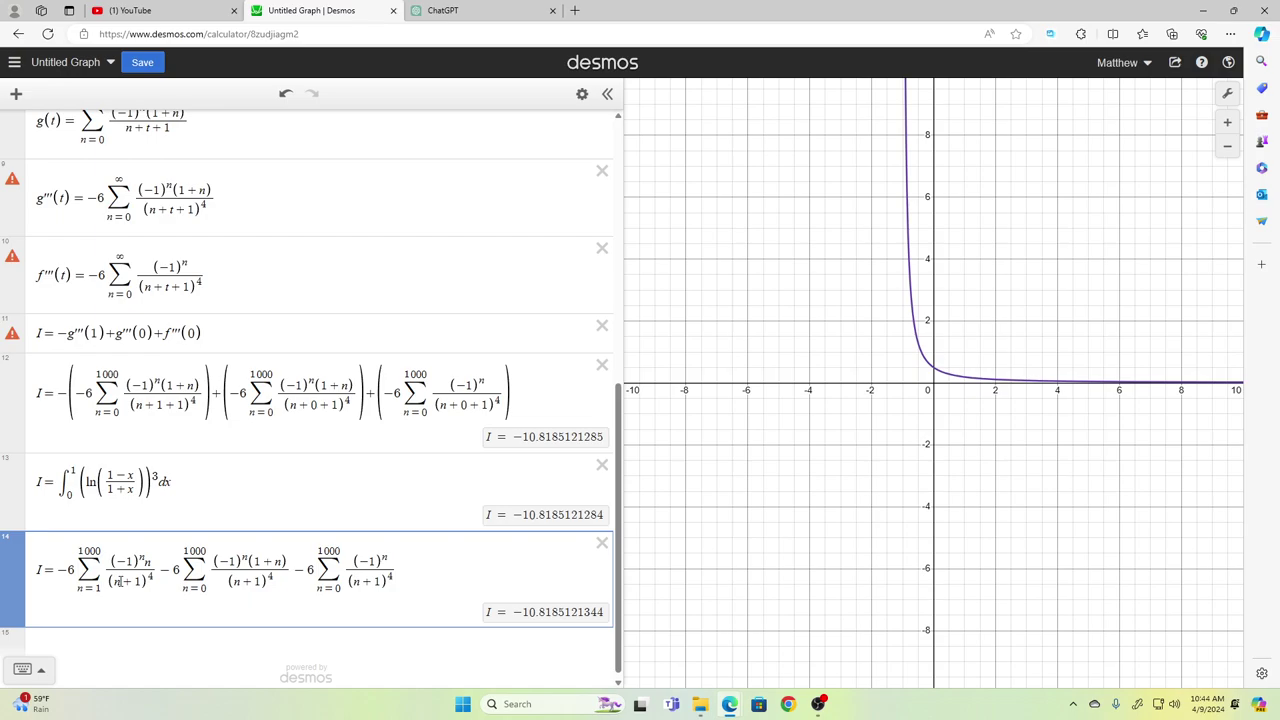
Step: Set the lower limit of the first sum in the simplified expression to n=0
{"action": "key", "text": "BackSpace"}
{"action": "type", "text": "0"}
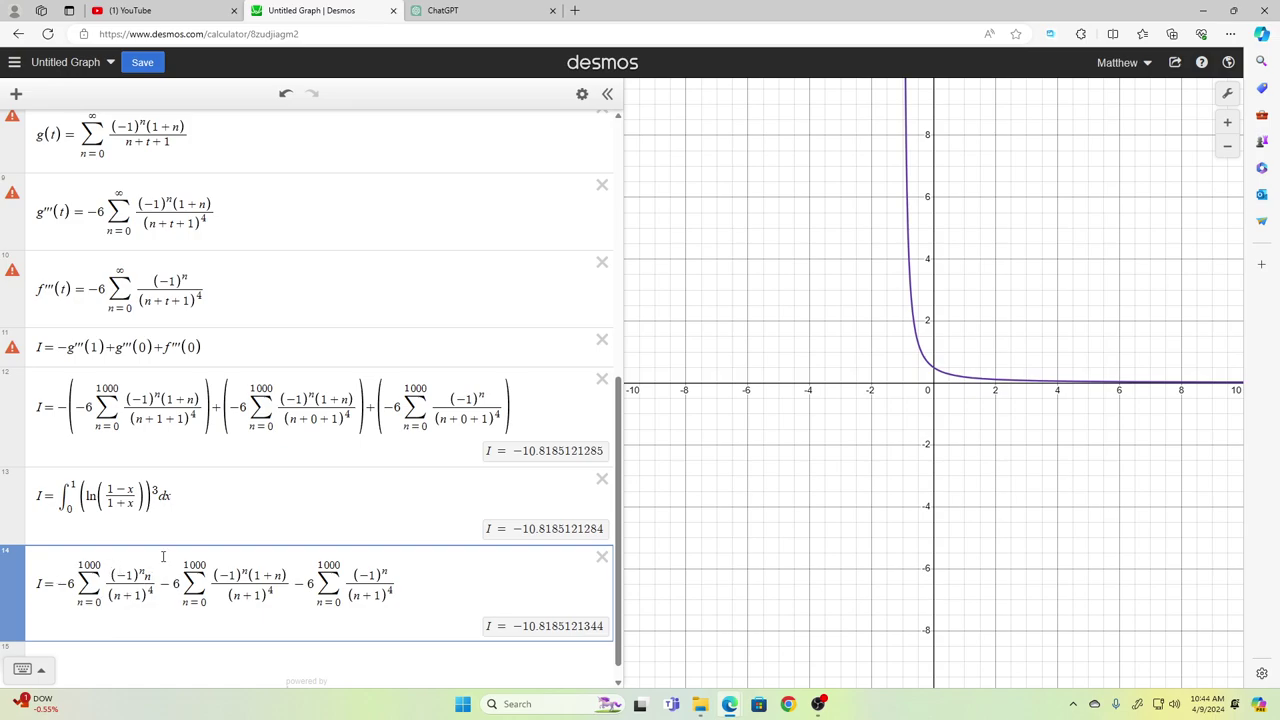
{"action": "key", "text": "Tab"}
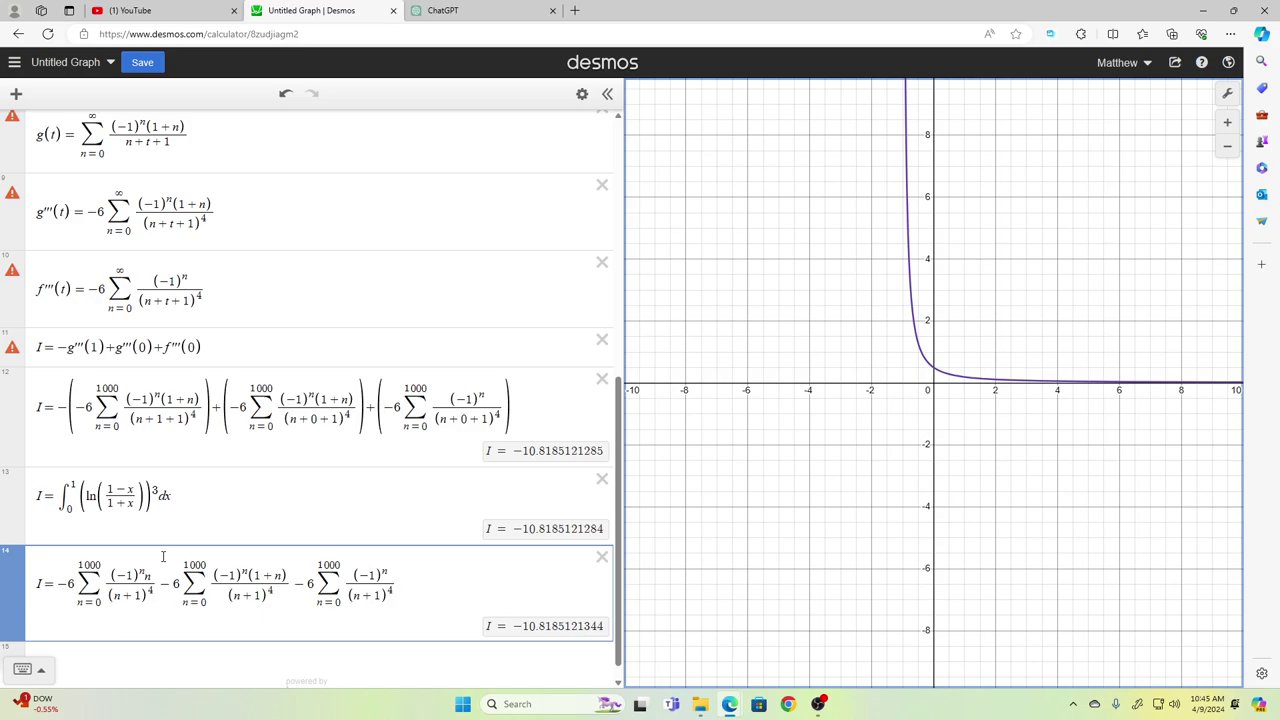
Step: Compare the numerators and denominators of the first two sums, highlighting both sums as terms that can be combined
{"action": "left_click", "coordinate": [408, 582]}
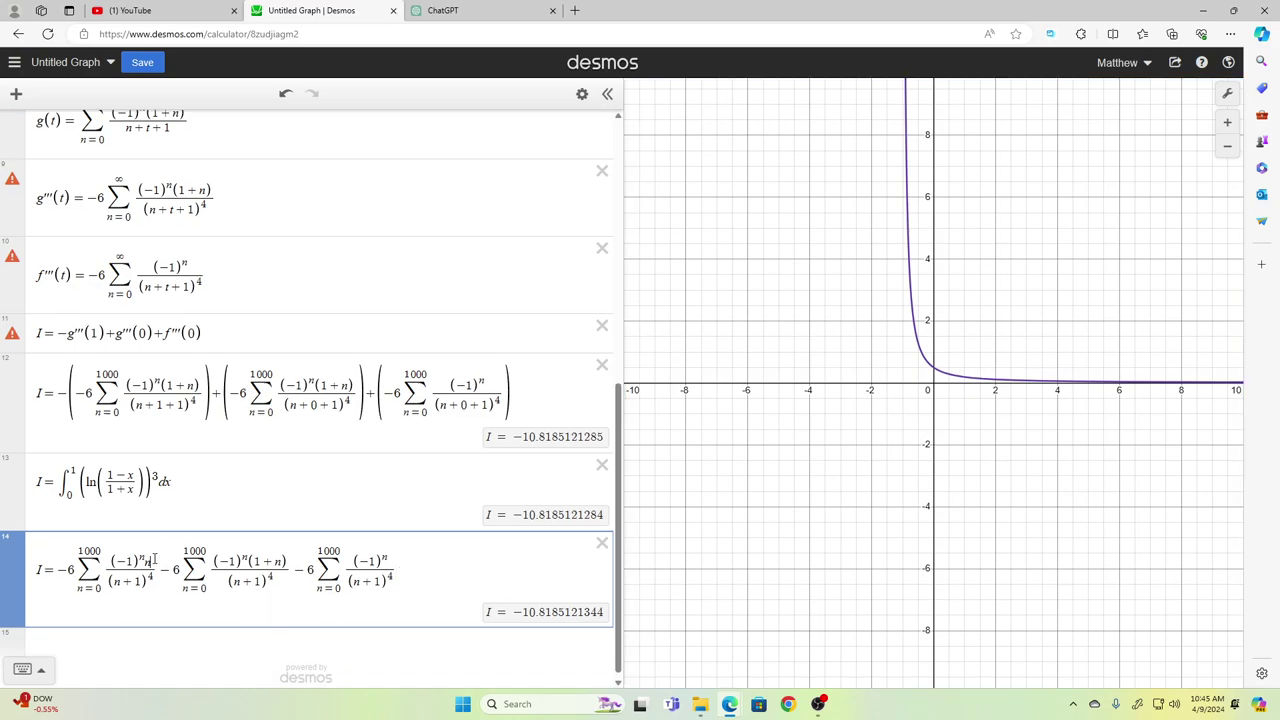
{"action": "key", "text": "shift+Left"}
{"action": "left_click", "coordinate": [157, 559]}
{"action": "key", "text": "Down"}
{"action": "key", "text": "shift+Left"}
{"action": "key", "text": "shift+Left"}
{"action": "key", "text": "shift+Left"}
{"action": "key", "text": "shift+Left"}
{"action": "key", "text": "shift+Right"}
{"action": "key", "text": "Left"}
{"action": "key", "text": "Left"}
{"action": "key", "text": "Left"}
{"action": "key", "text": "Left"}
{"action": "key", "text": "Left"}
{"action": "key", "text": "Left"}
{"action": "key", "text": "Left"}
{"action": "key", "text": "Left"}
{"action": "key", "text": "Left"}
{"action": "key", "text": "shift+Right"}
{"action": "key", "text": "shift+Right"}
{"action": "key", "text": "shift+Right"}
{"action": "key", "text": "shift+Right"}
{"action": "key", "text": "shift+Right"}
{"action": "key", "text": "shift+Right"}
{"action": "key", "text": "shift+Right"}
{"action": "key", "text": "shift+Right"}
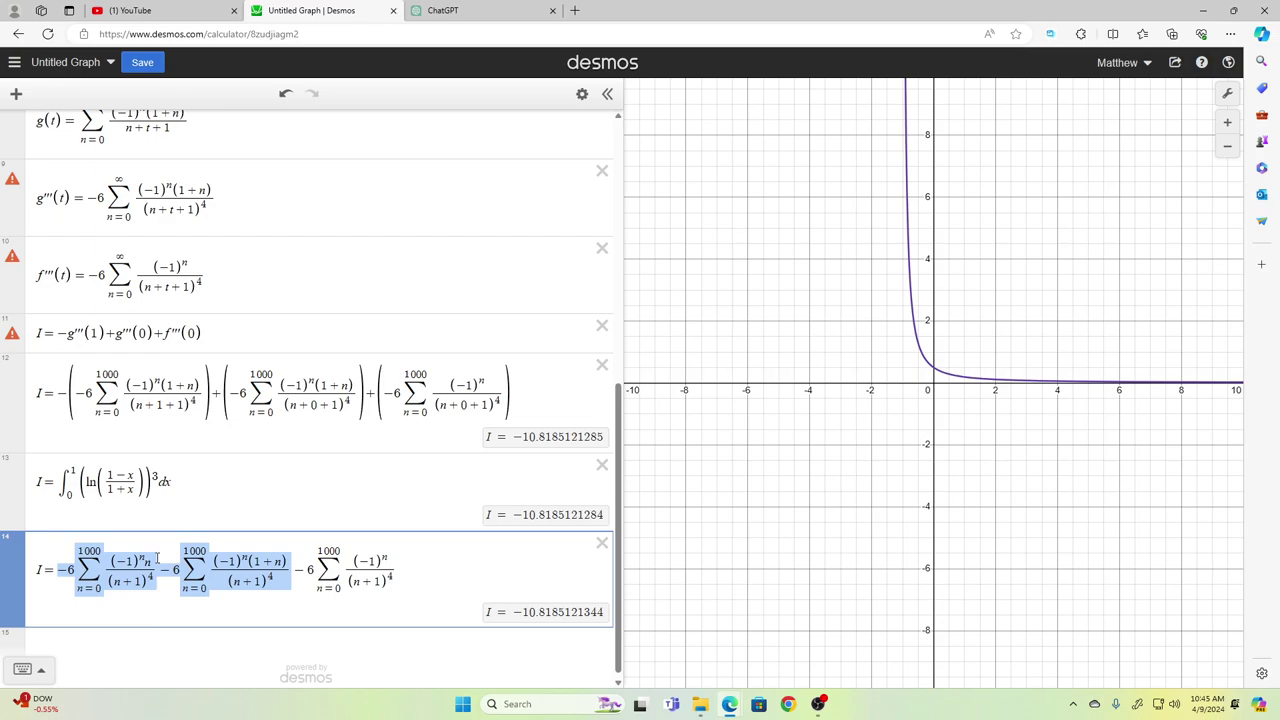
Step: Merge the first two sums by changing the factor (1+n) to (1+2n) in the second and deleting the first
{"action": "key", "text": "Left"}
{"action": "key", "text": "Right"}
{"action": "key", "text": "Right"}
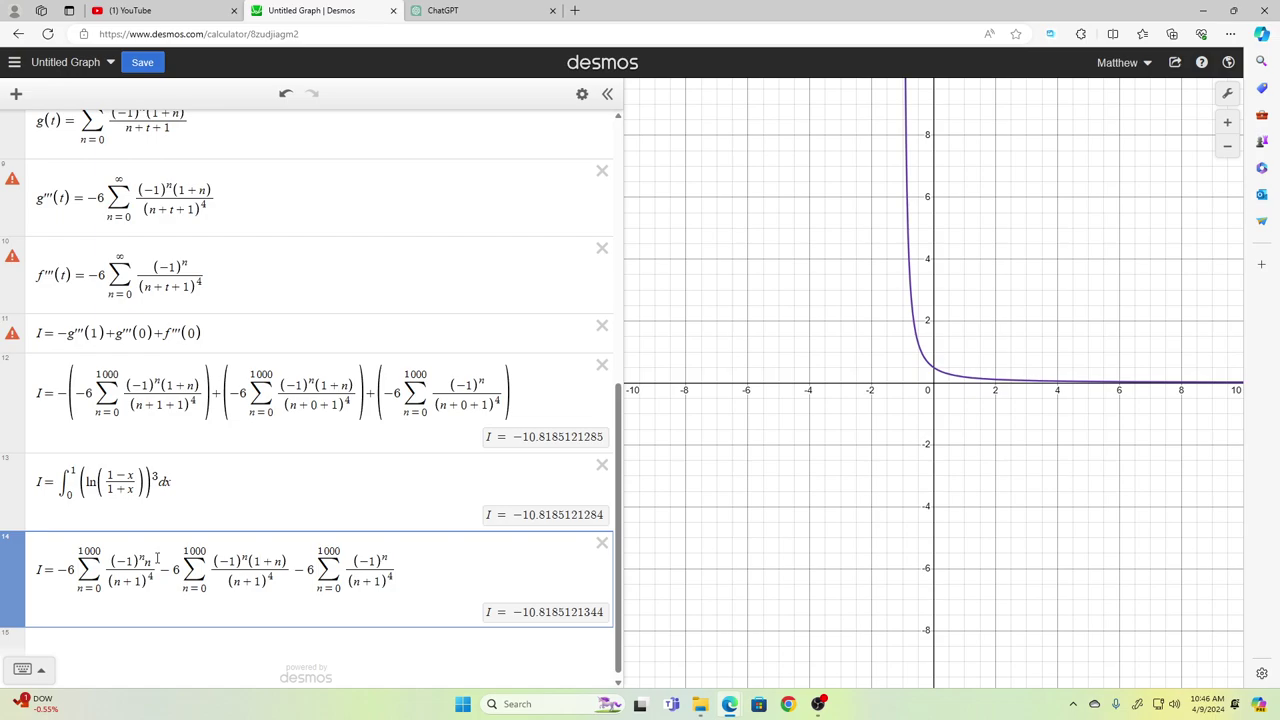
{"action": "type", "text": "2"}
{"action": "key", "text": "Up"}
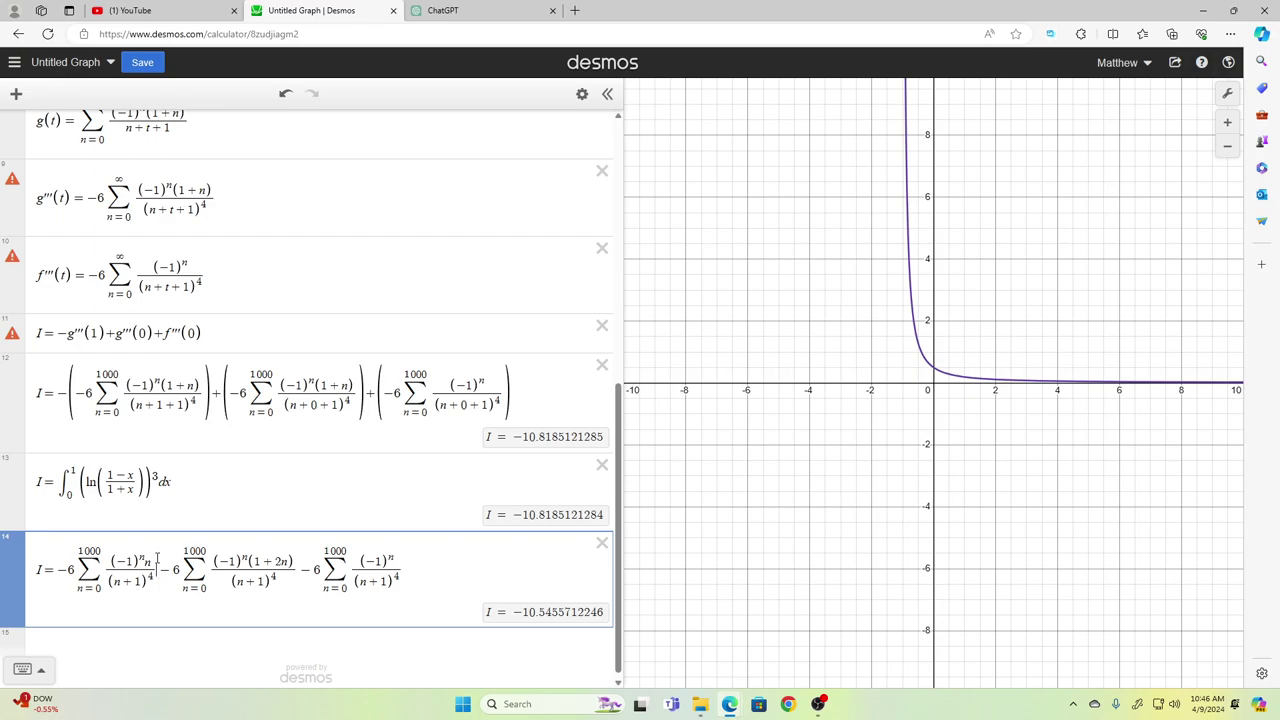
{"action": "key", "text": "shift+Left"}
{"action": "key", "text": "shift+Left"}
{"action": "key", "text": "shift+Left"}
{"action": "key", "text": "shift+Left"}
{"action": "key", "text": "BackSpace"}
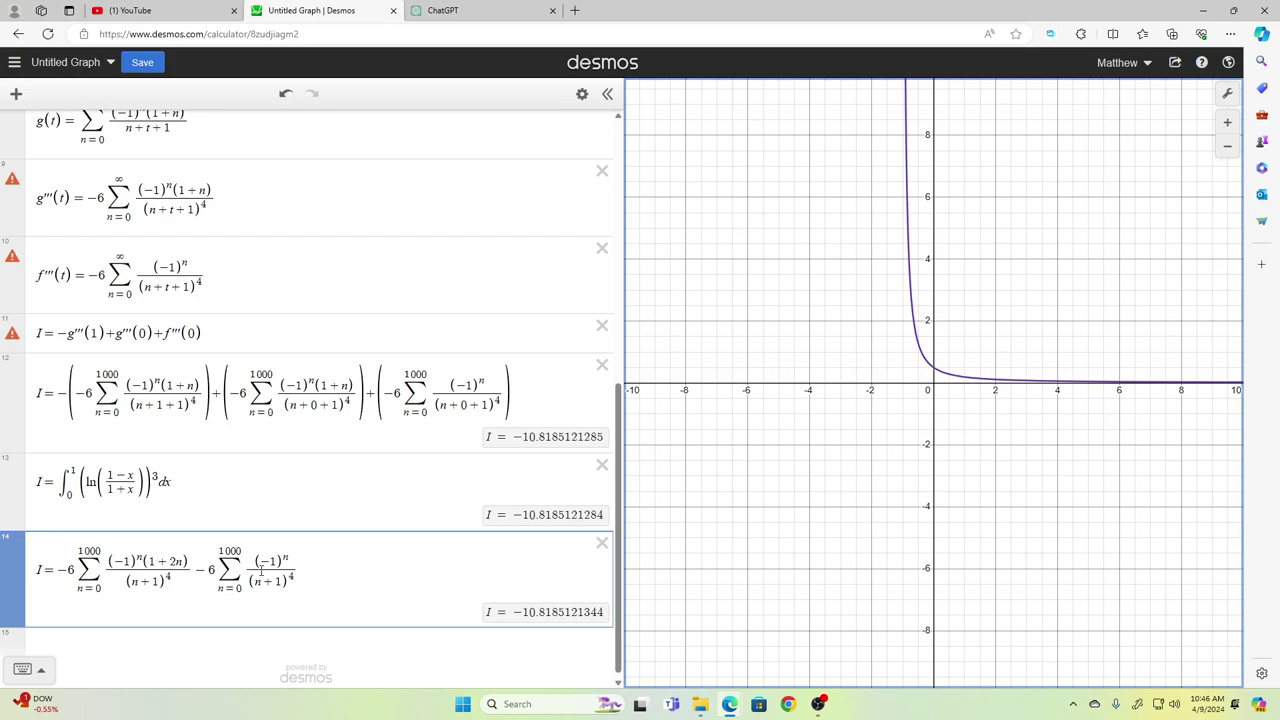
Step: Merge the remaining two sums by changing the factor (1+2n) to (2+2n) and deleting the last sum
{"action": "left_click", "coordinate": [245, 569]}
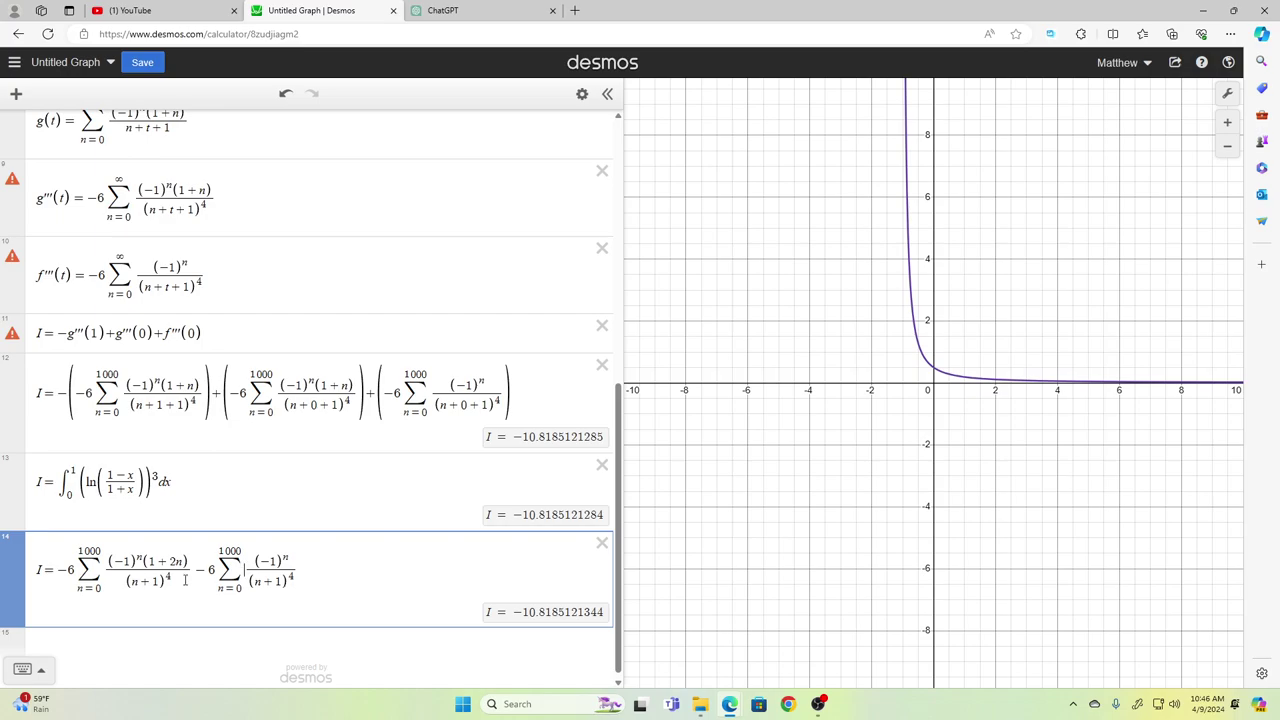
{"action": "left_click", "coordinate": [149, 561]}
{"action": "key", "text": "BackSpace"}
{"action": "type", "text": "2"}
{"action": "key", "text": "shift+Right"}
{"action": "key", "text": "shift+Right"}
{"action": "key", "text": "shift+Right"}
{"action": "key", "text": "shift+Right"}
{"action": "key", "text": "BackSpace"}
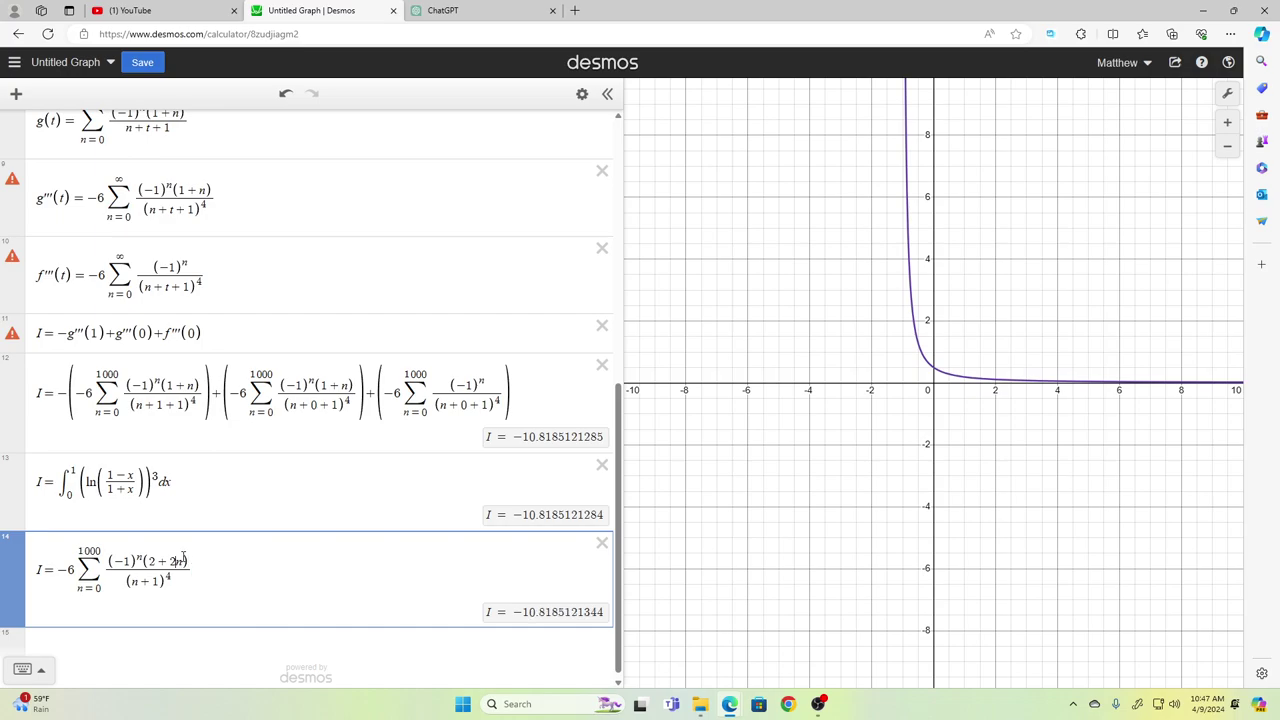
Step: Factor 2 out of the sum by reducing the numerator factor to (1+n) and setting the coefficient to -12
{"action": "key", "text": "BackSpace"}
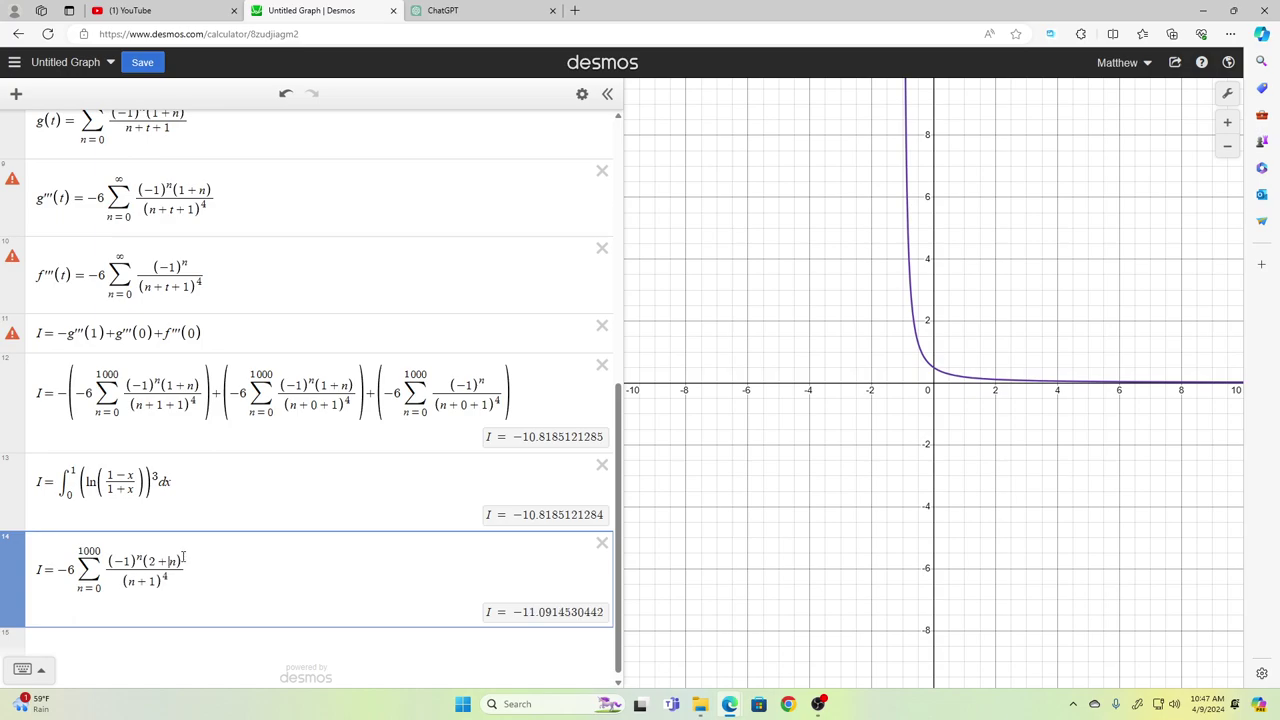
{"action": "key", "text": "Right"}
{"action": "key", "text": "BackSpace"}
{"action": "type", "text": "1"}
{"action": "key", "text": "Left"}
{"action": "key", "text": "Home"}
{"action": "key", "text": "Left"}
{"action": "key", "text": "BackSpace"}
{"action": "type", "text": "12"}
{"action": "key", "text": "Up"}
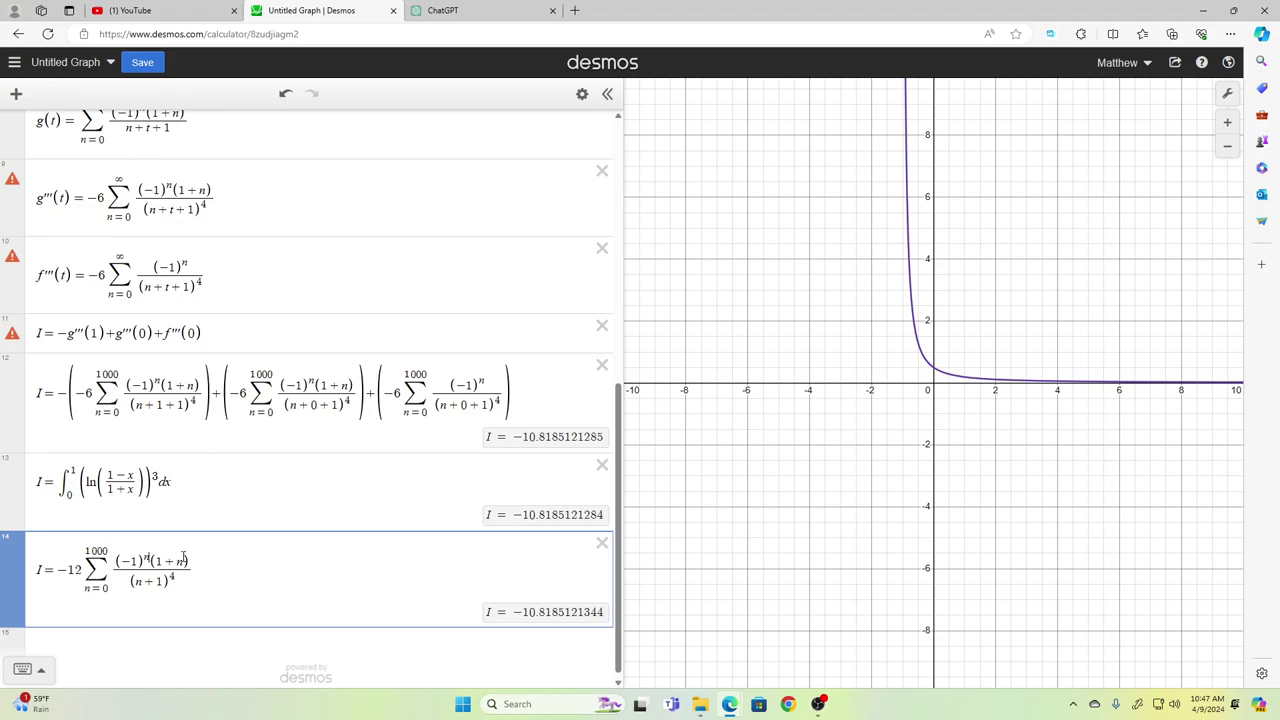
Step: Cancel the factor (1+n) by deleting it from the numerator and changing the denominator to (n+1)^3
{"action": "key", "text": "shift+Right"}
{"action": "key", "text": "BackSpace"}
{"action": "key", "text": "Right"}
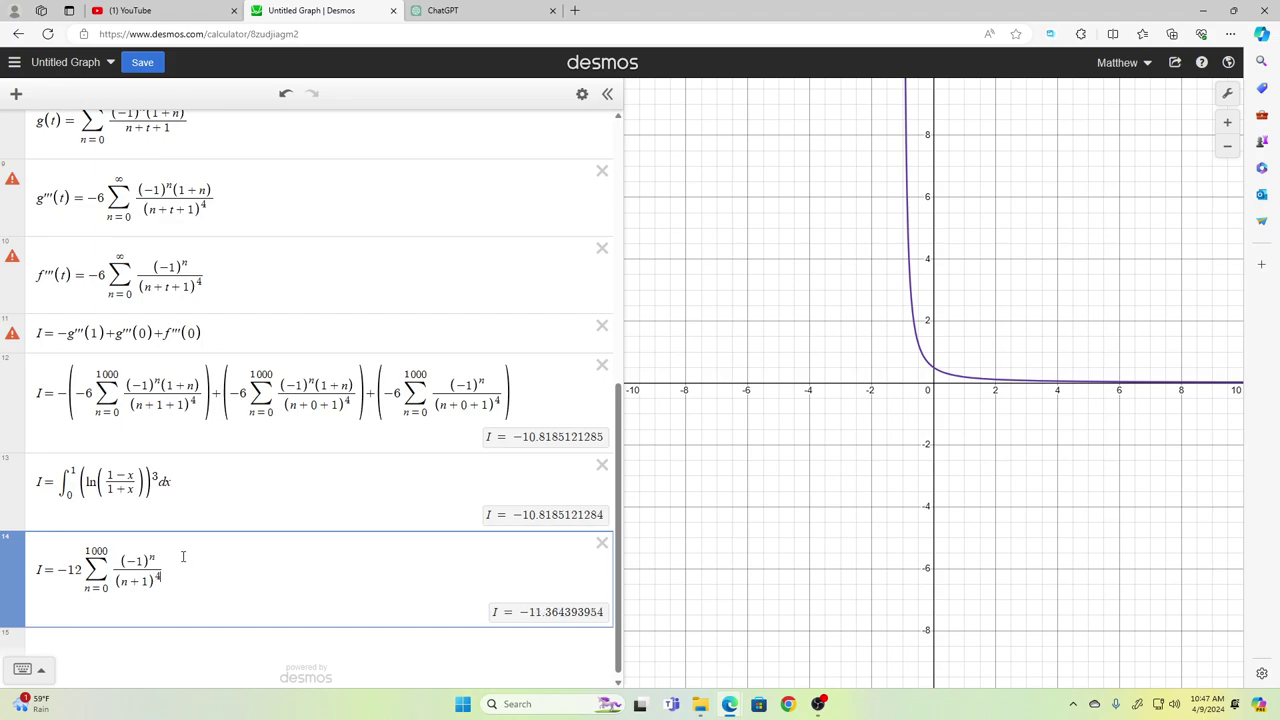
{"action": "key", "text": "BackSpace"}
{"action": "type", "text": "3"}
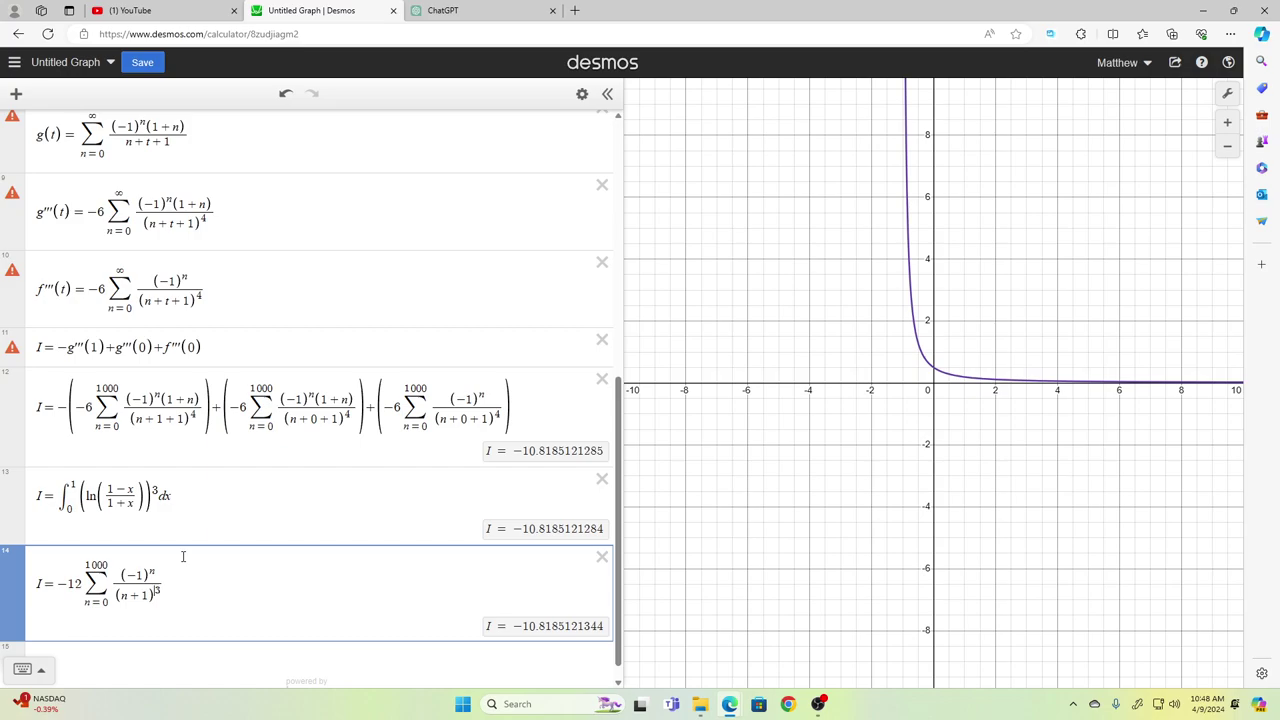
Step: Replace the upper limit of the simplified sum with infinity
{"action": "key", "text": "BackSpace"}
{"action": "key", "text": "BackSpace"}
{"action": "key", "text": "BackSpace"}
{"action": "key", "text": "BackSpace"}
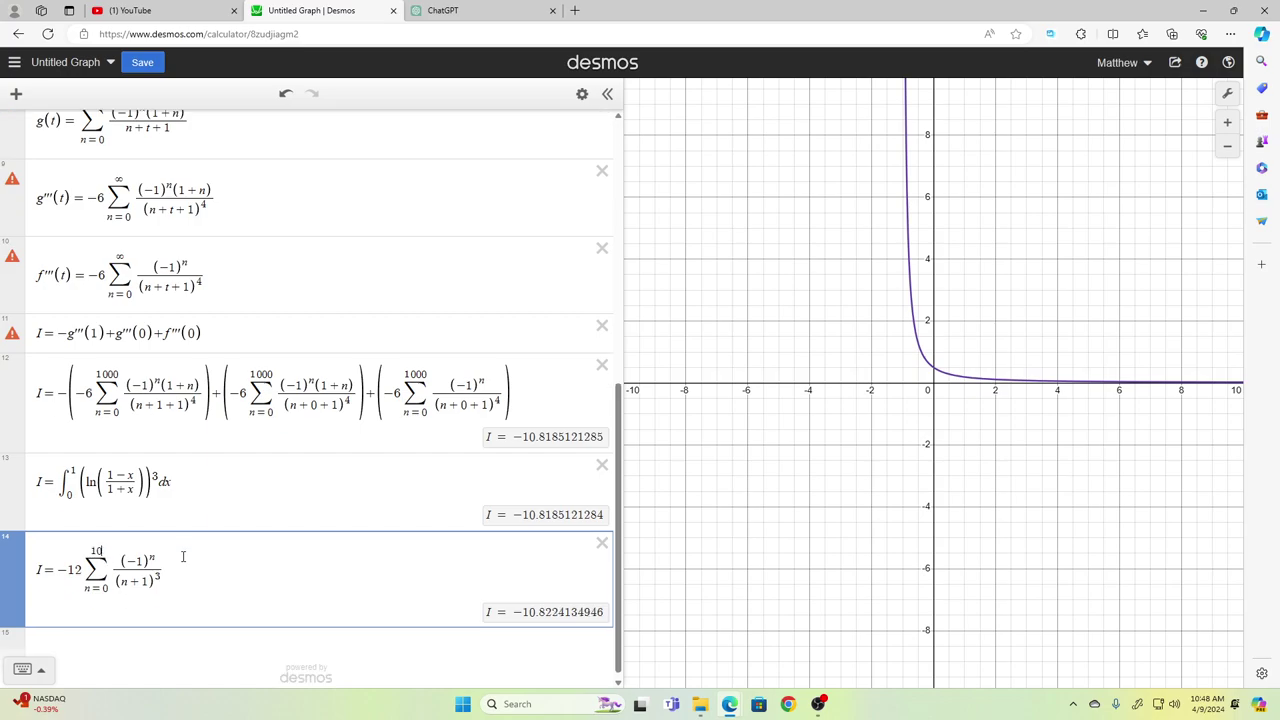
{"action": "type", "text": "infinity"}
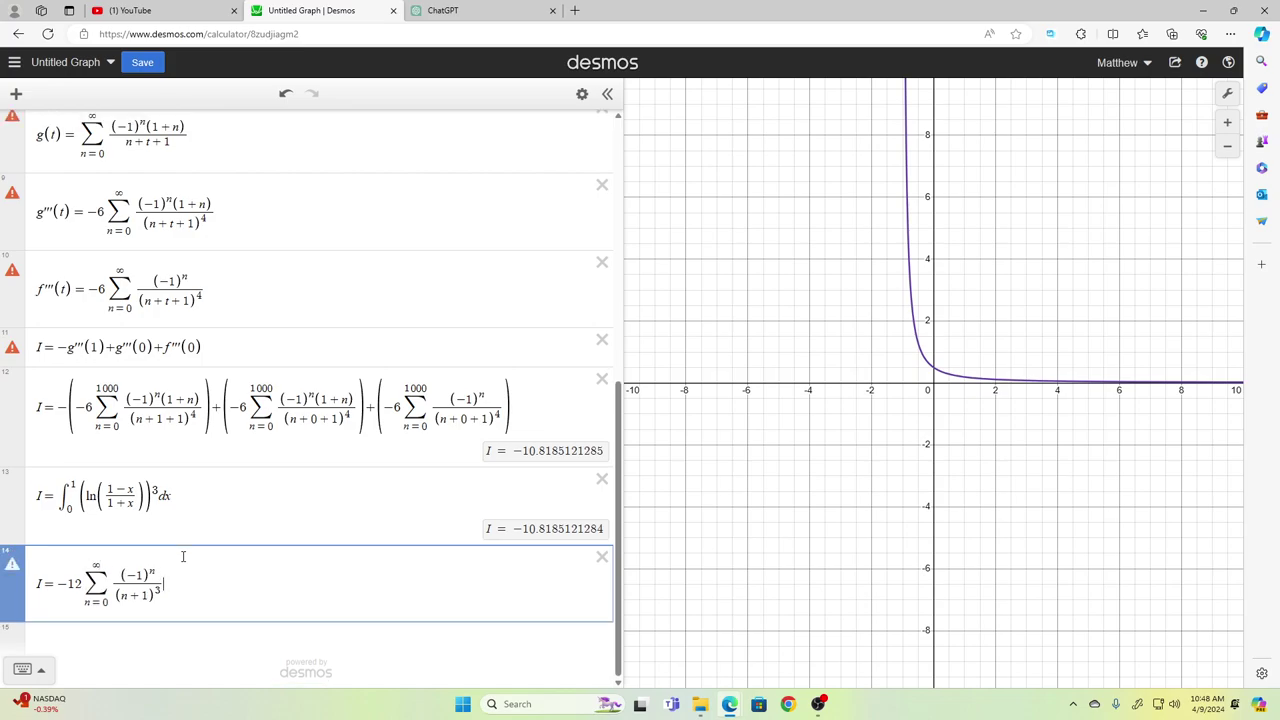
Step: Select the whole right-hand side of the simplified expression, from the coefficient -12 through the sum
{"action": "key", "text": "shift+Left"}
{"action": "key", "text": "shift+Left"}
{"action": "key", "text": "shift+Left"}
{"action": "key", "text": "shift+Left"}
{"action": "key", "text": "shift+Left"}
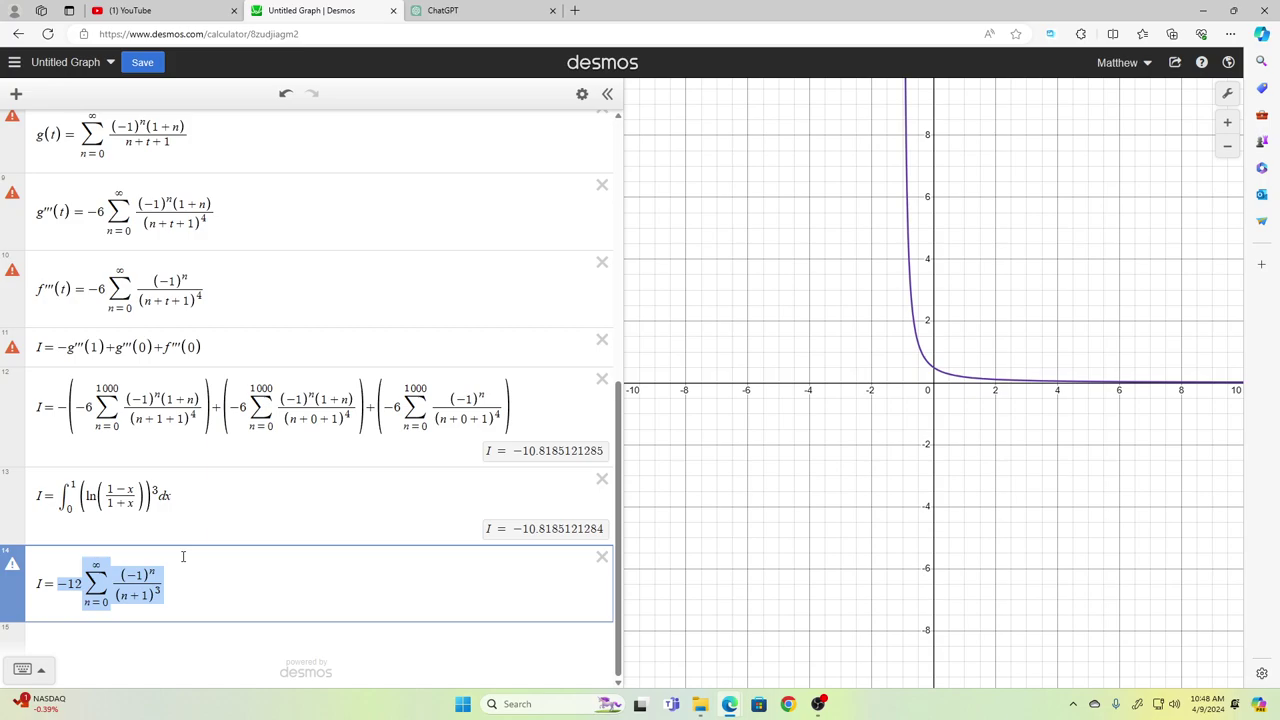